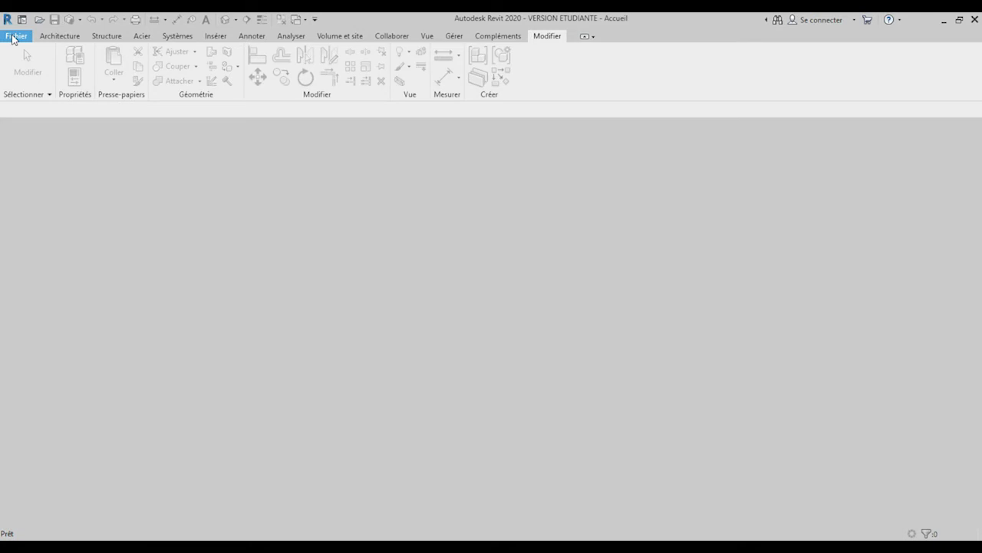
Step: Create a new family from the template Modèle générique métrique.rft
{"action": "mouse_move", "coordinate": [82, 86]}
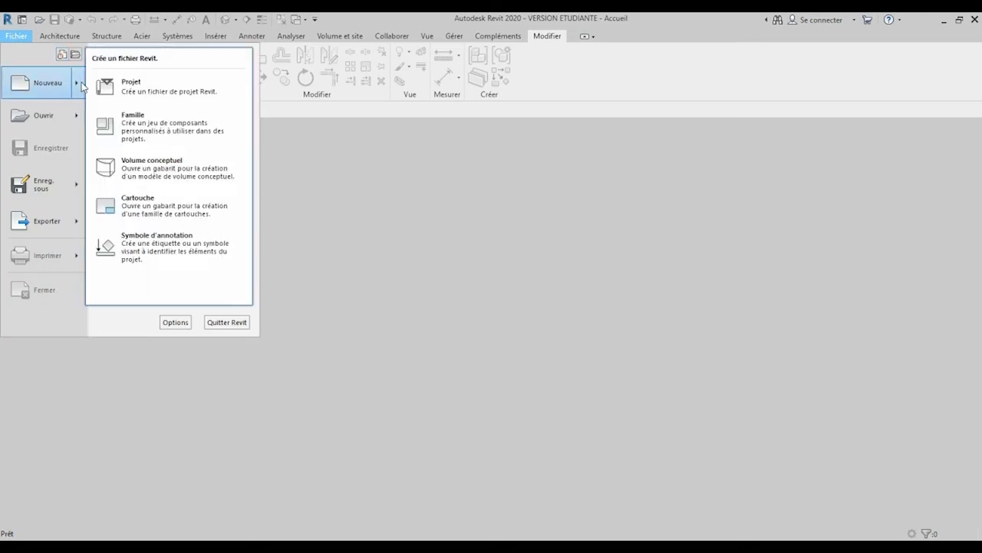
{"action": "left_click", "coordinate": [150, 122]}
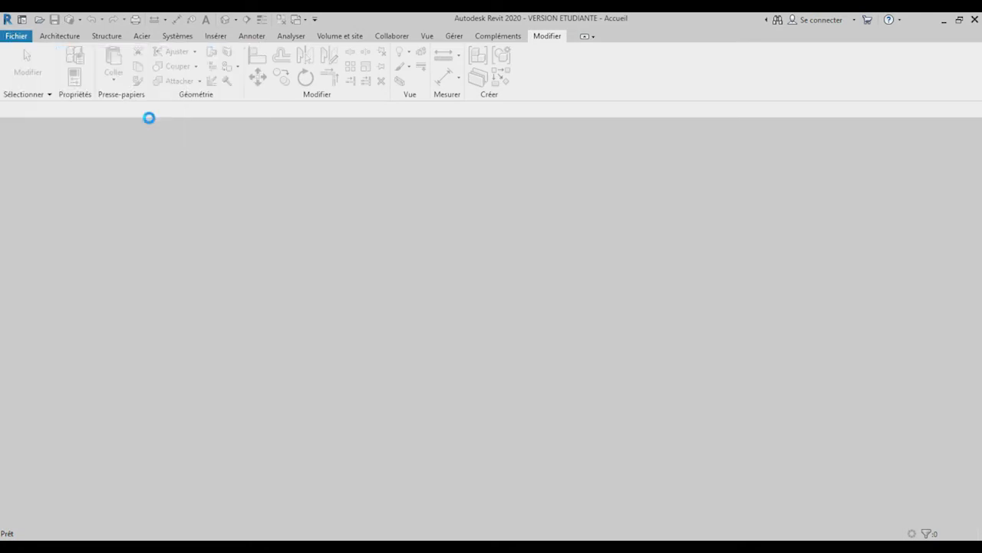
{"action": "left_click_drag", "start_coordinate": [686, 194], "coordinate": [683, 285]}
{"action": "left_click", "coordinate": [499, 313]}
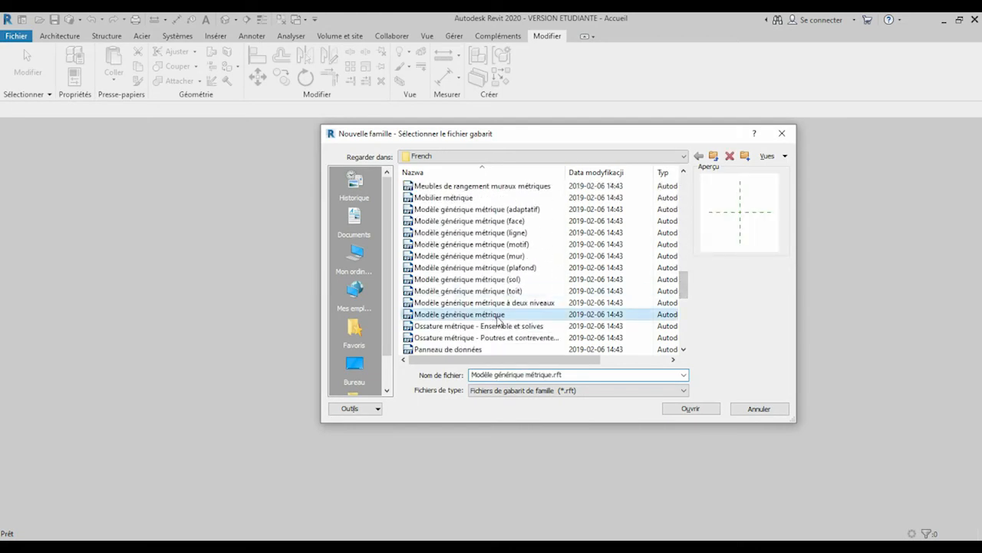
{"action": "left_click", "coordinate": [703, 410]}
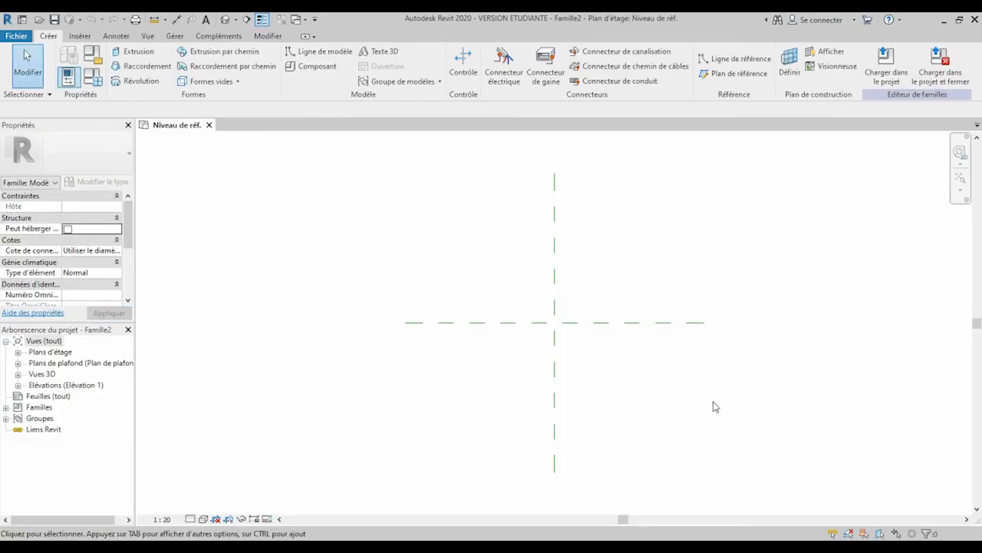
Step: Draw two vertical reference planes about 600 mm to the left and right of the central vertical plane
{"action": "left_click", "coordinate": [741, 74]}
{"action": "left_click", "coordinate": [510, 174]}
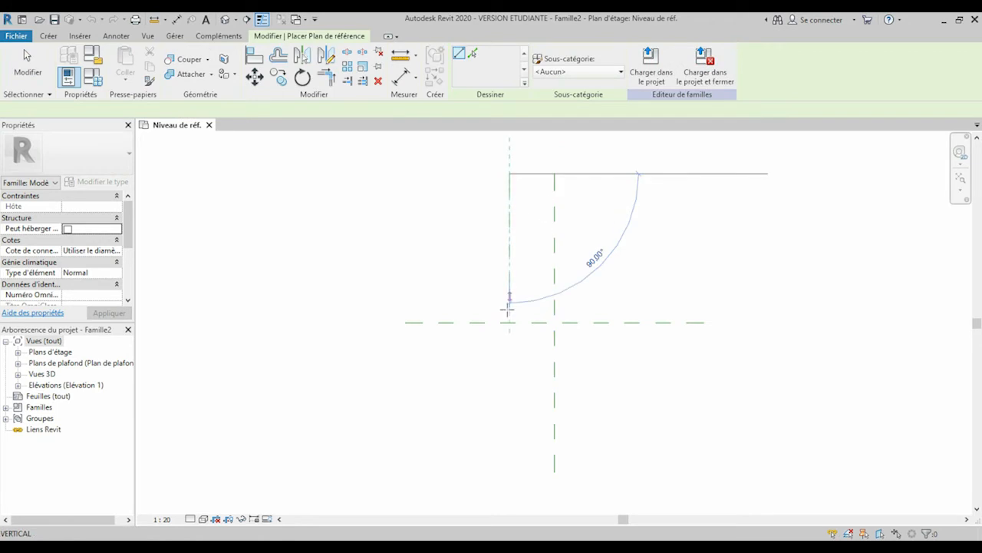
{"action": "left_click", "coordinate": [509, 472]}
{"action": "left_click", "coordinate": [600, 174]}
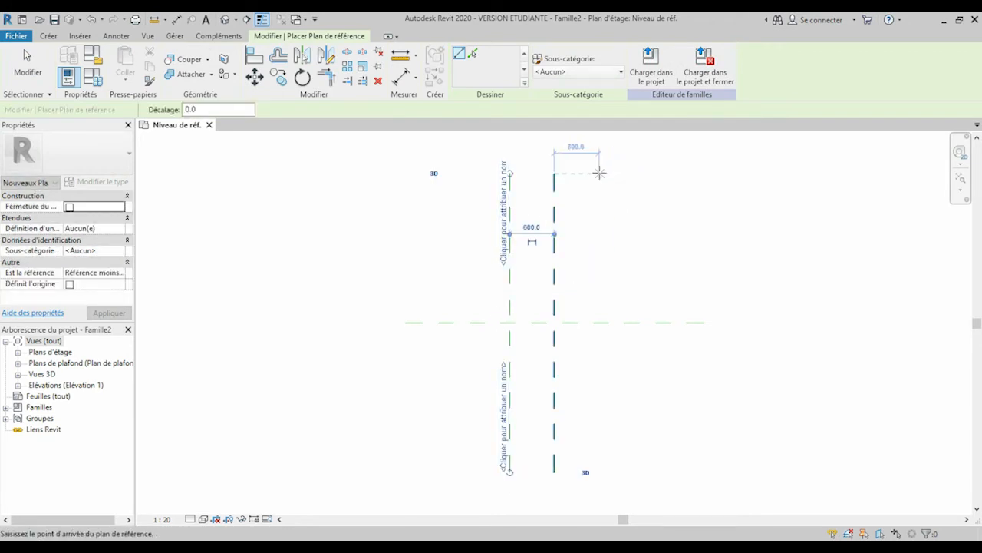
{"action": "left_click", "coordinate": [599, 470]}
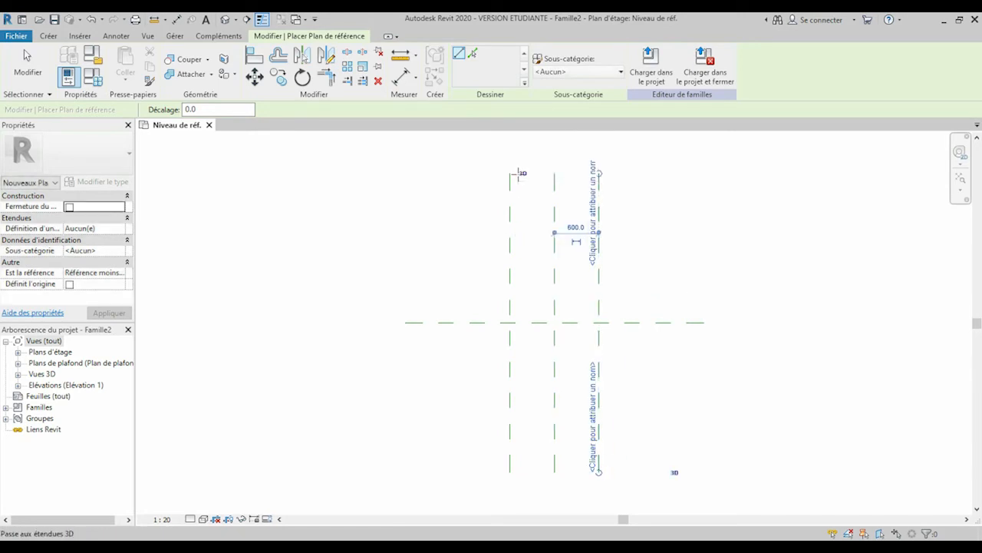
Step: Draw vertical reference planes about 400 mm either side of the centre, and a horizontal one about 700 mm below the central horizontal plane
{"action": "left_click", "coordinate": [525, 173]}
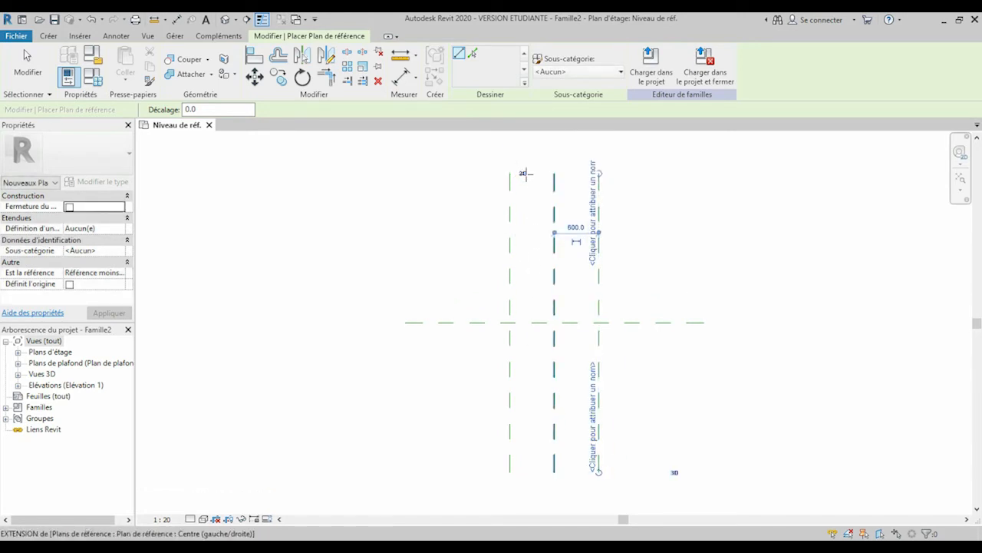
{"action": "left_click", "coordinate": [524, 174]}
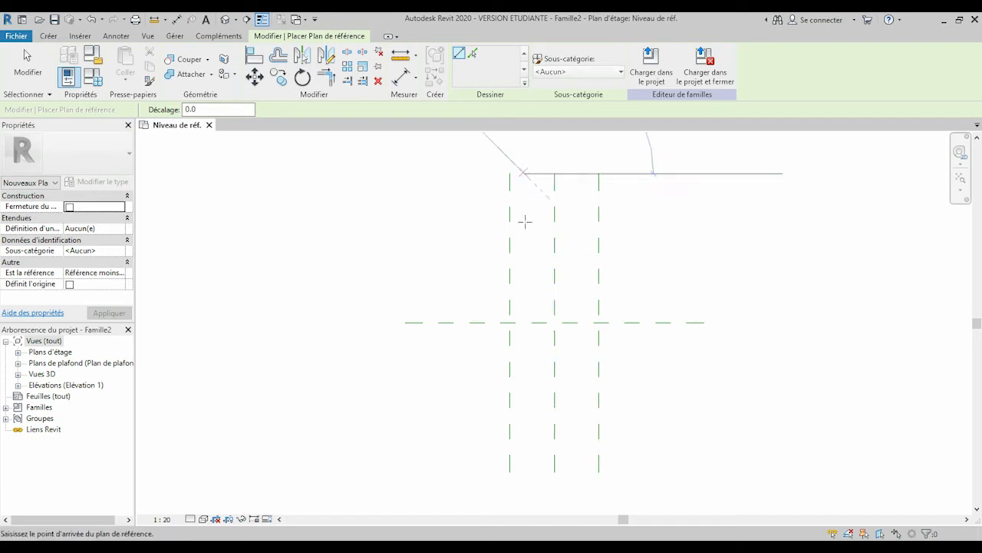
{"action": "left_click", "coordinate": [525, 472]}
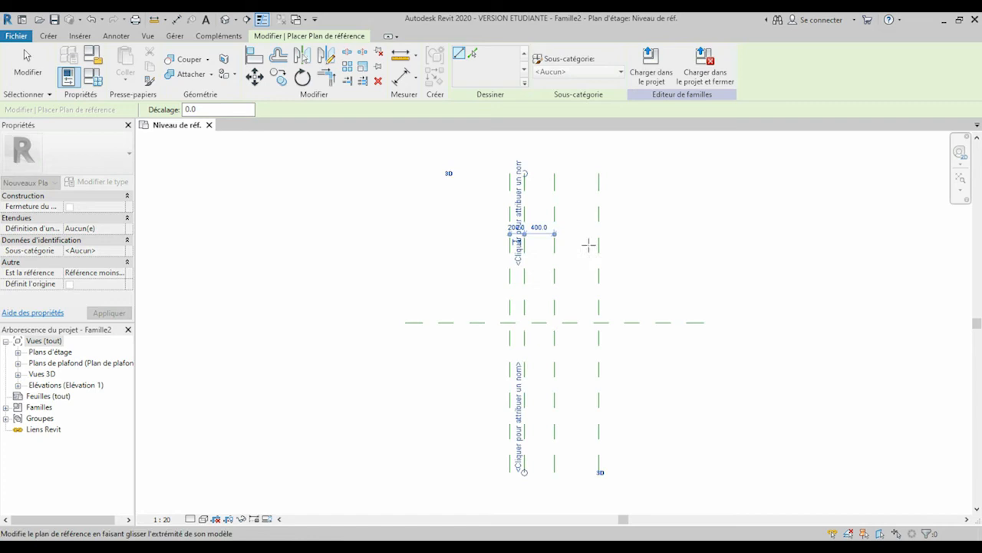
{"action": "left_click", "coordinate": [584, 174]}
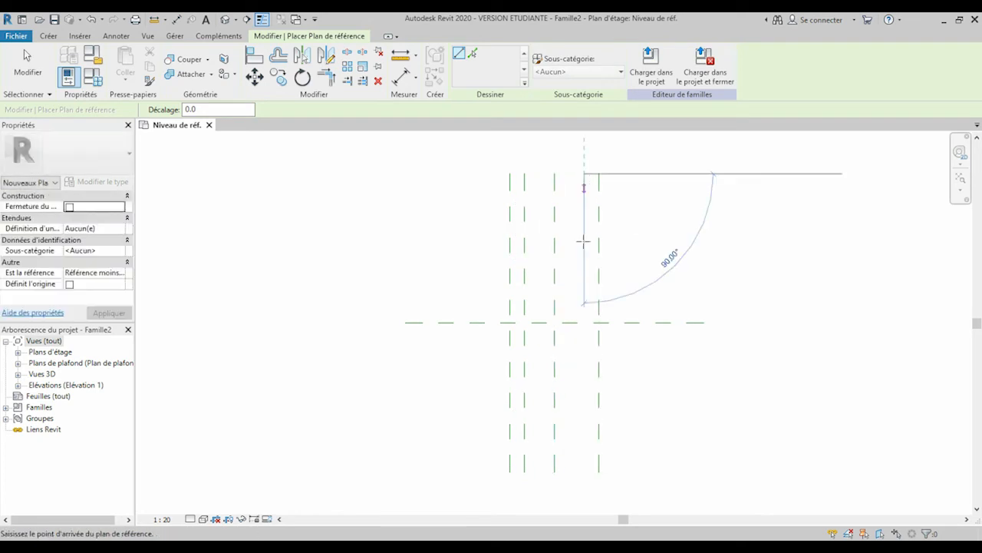
{"action": "left_click", "coordinate": [584, 472]}
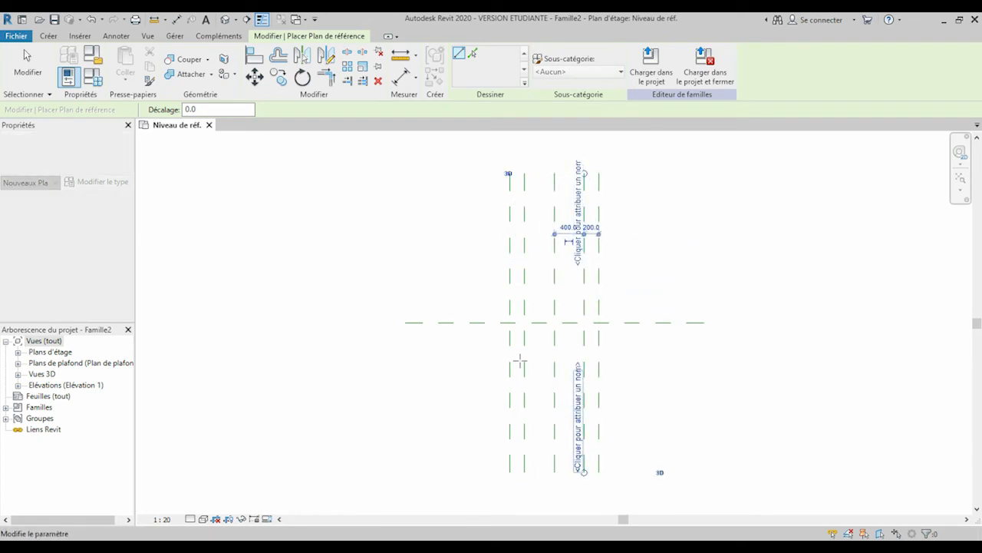
{"action": "left_click", "coordinate": [405, 374]}
{"action": "left_click", "coordinate": [703, 375]}
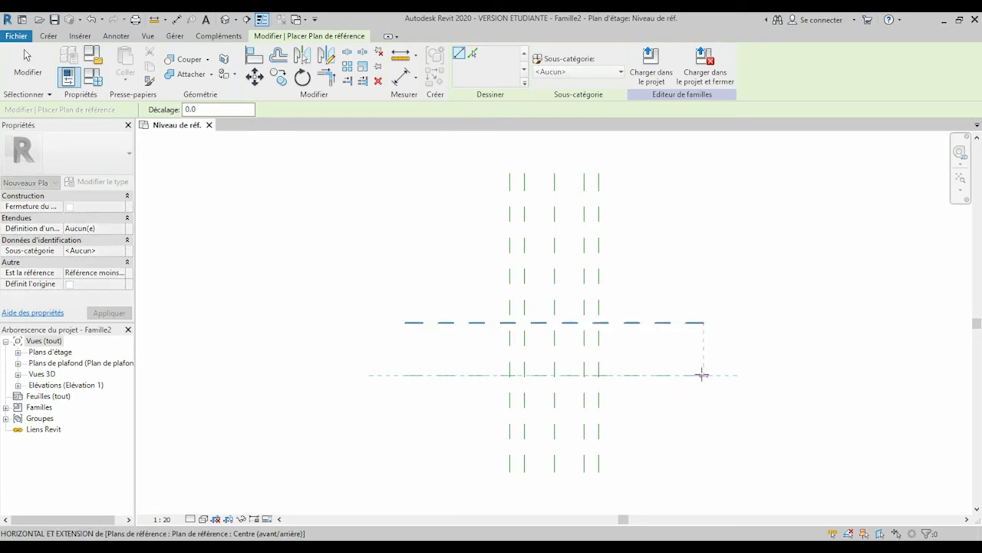
Step: Draw two inner vertical reference planes, about 200 mm left and 300 mm right of the central vertical plane
{"action": "scroll", "coordinate": [647, 323], "scroll_direction": "up", "scroll_amount": 1}
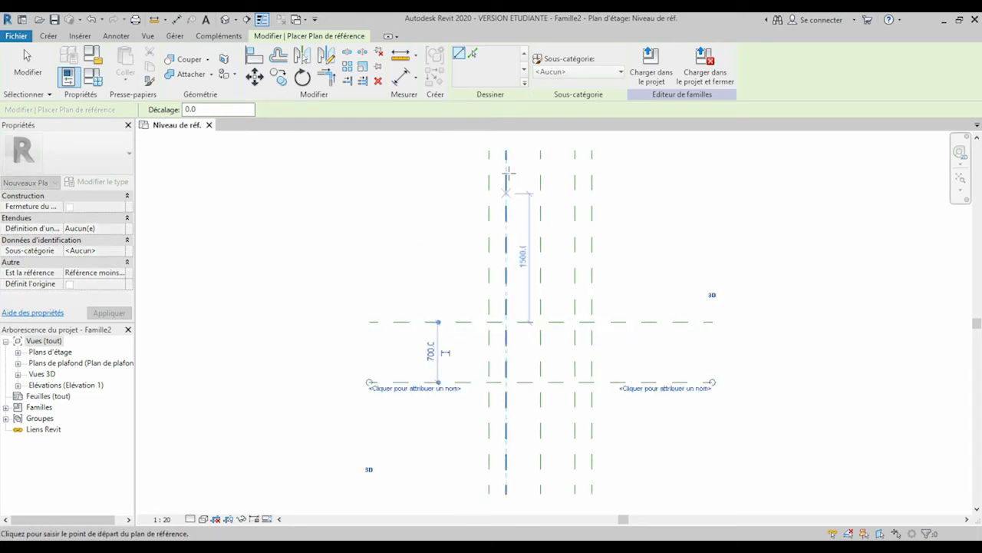
{"action": "left_click", "coordinate": [524, 151]}
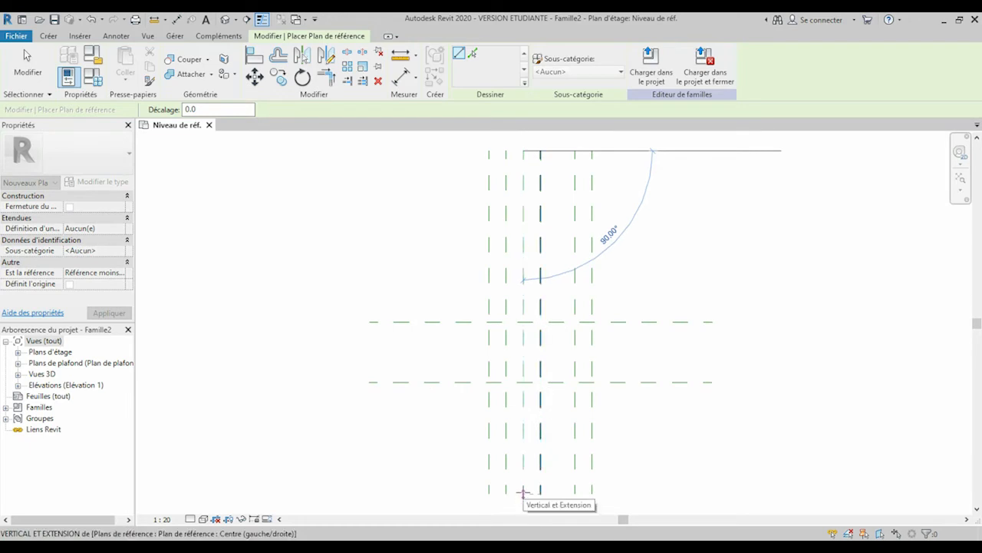
{"action": "left_click", "coordinate": [522, 492]}
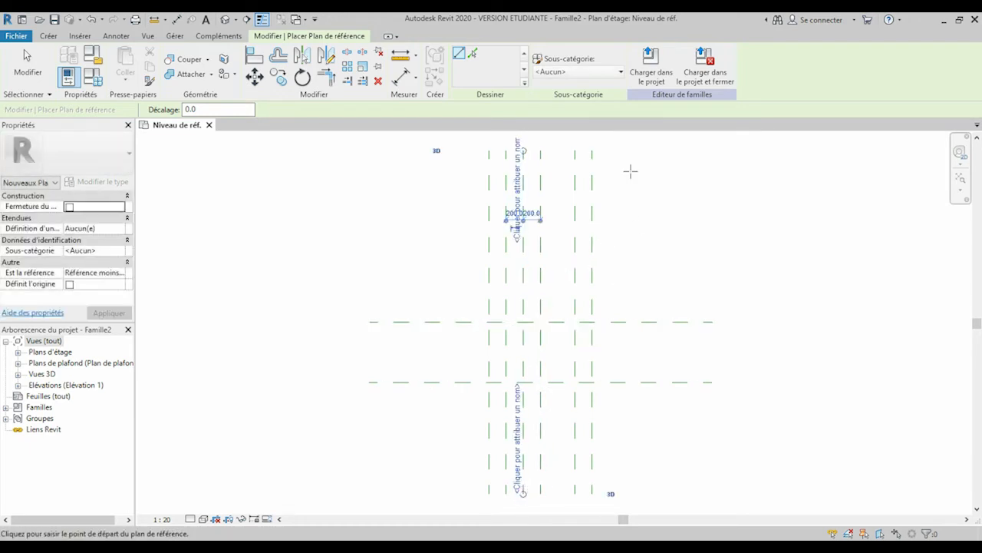
{"action": "left_click", "coordinate": [565, 151]}
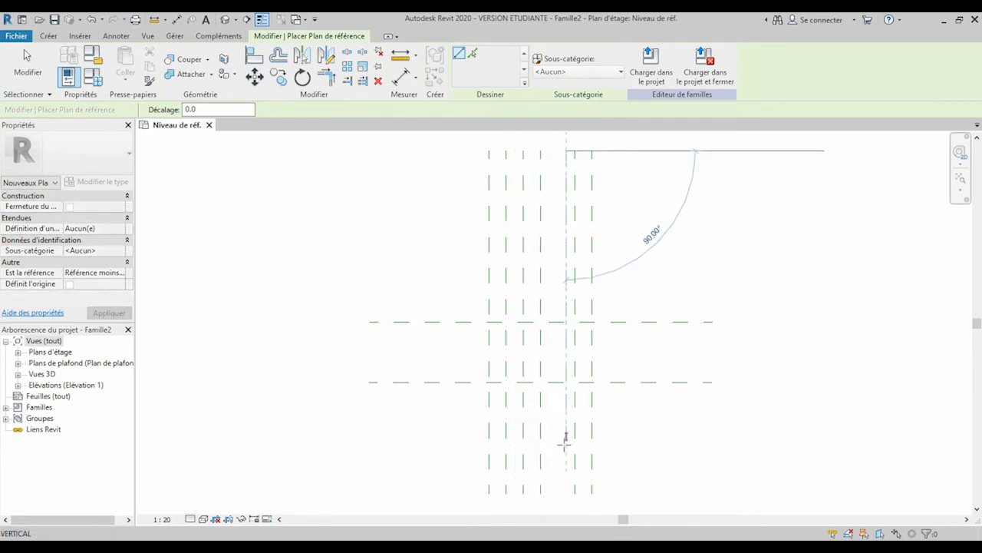
{"action": "left_click", "coordinate": [566, 488]}
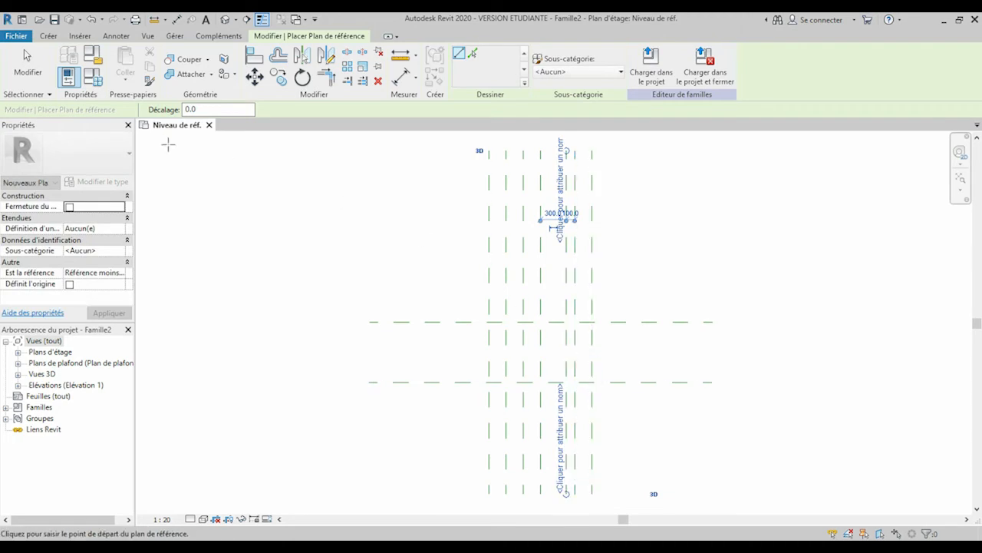
{"action": "key", "text": "Escape"}
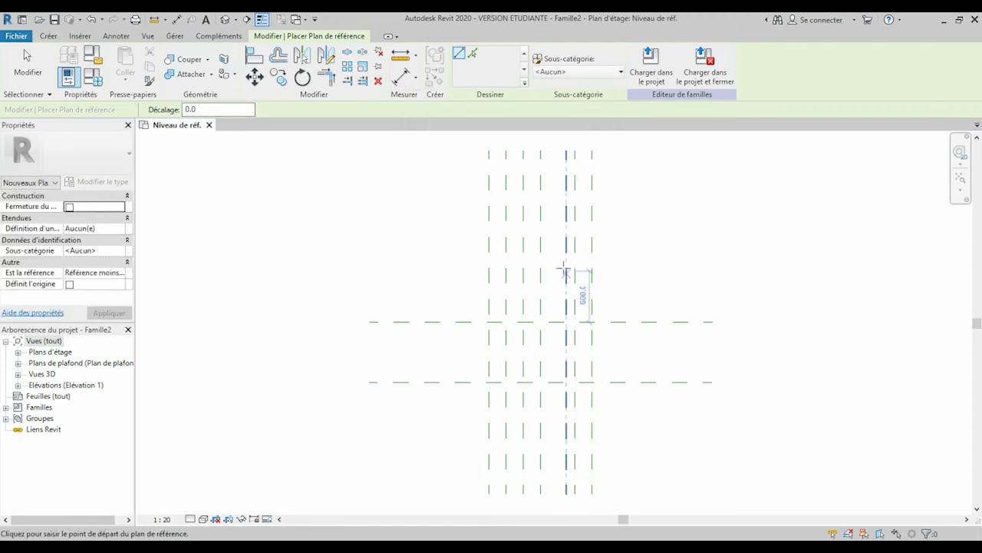
{"action": "key", "text": "Escape"}
Step: Name the leftmost vertical reference plane GAUCHE
{"action": "left_click", "coordinate": [490, 248]}
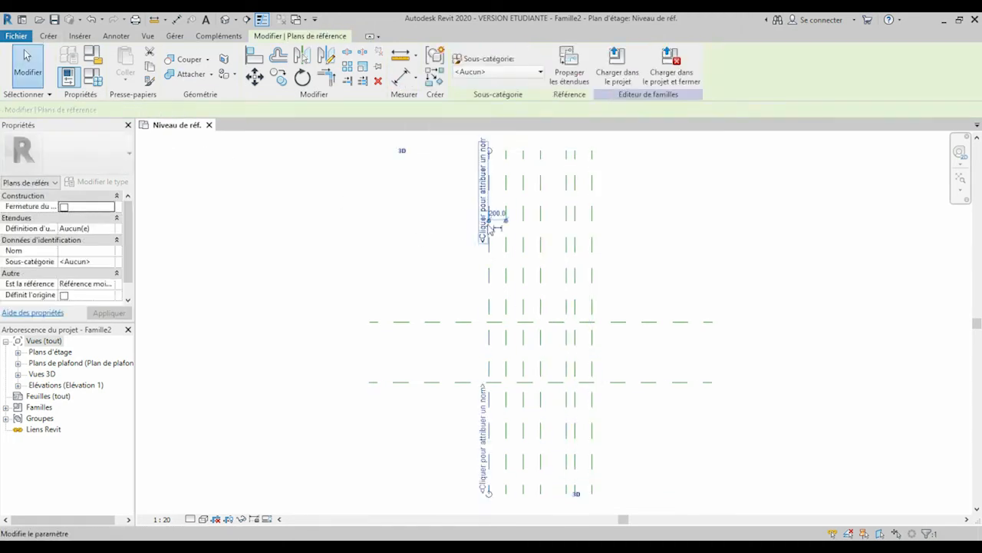
{"action": "left_click", "coordinate": [484, 201]}
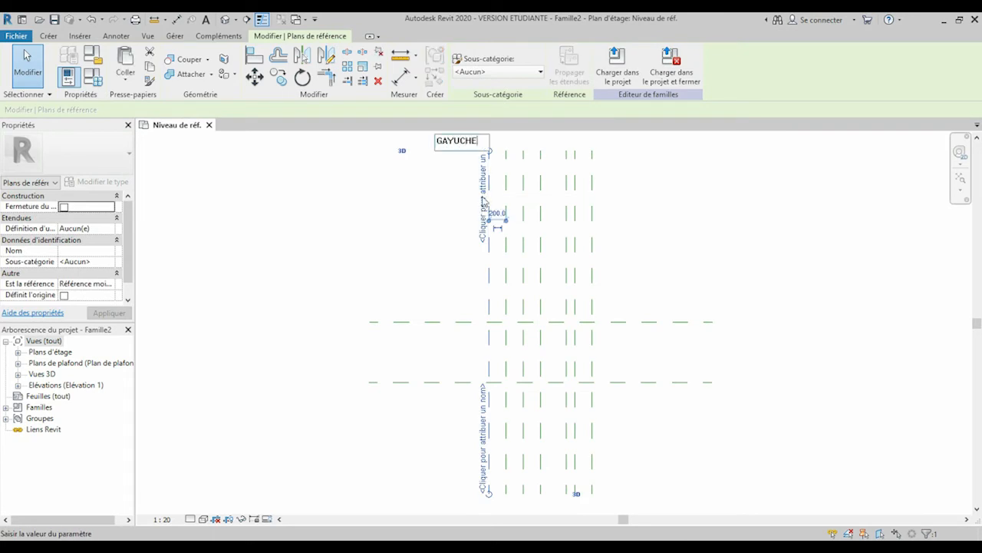
{"action": "type", "text": "GAUCHE"}
{"action": "key", "text": "Return"}
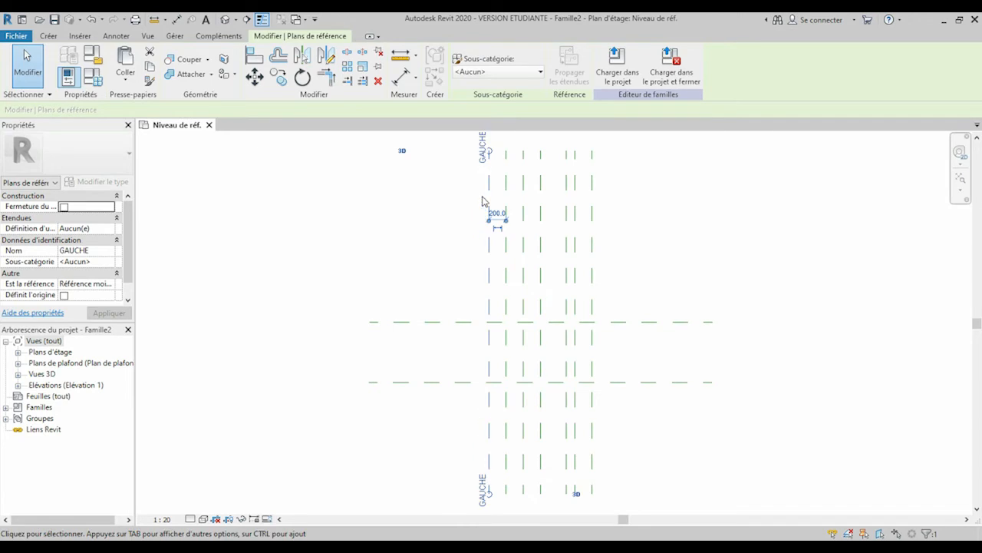
Step: Name the rightmost vertical reference plane DROITE
{"action": "left_click", "coordinate": [591, 212]}
{"action": "left_click", "coordinate": [588, 184]}
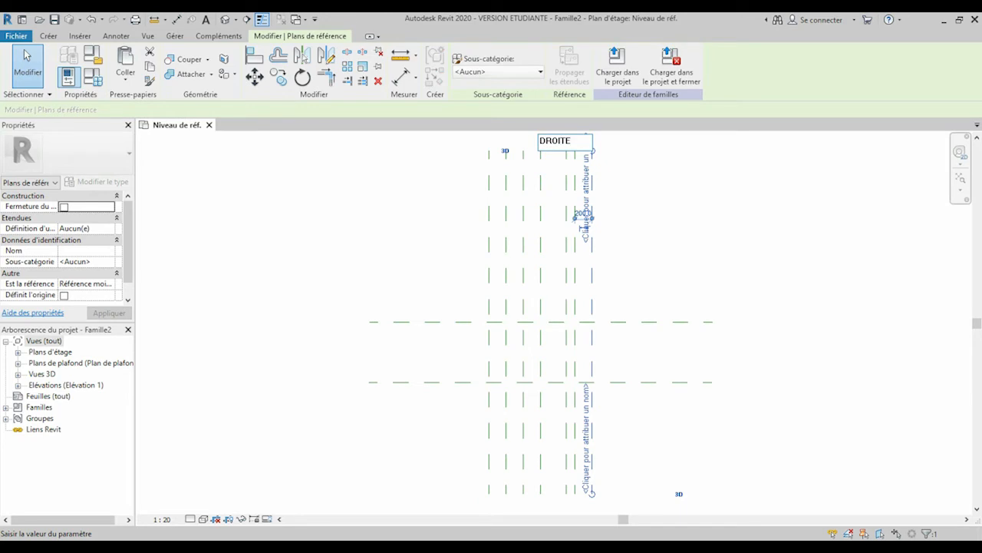
{"action": "type", "text": "DROITE"}
{"action": "key", "text": "Return"}
{"action": "left_click", "coordinate": [570, 179]}
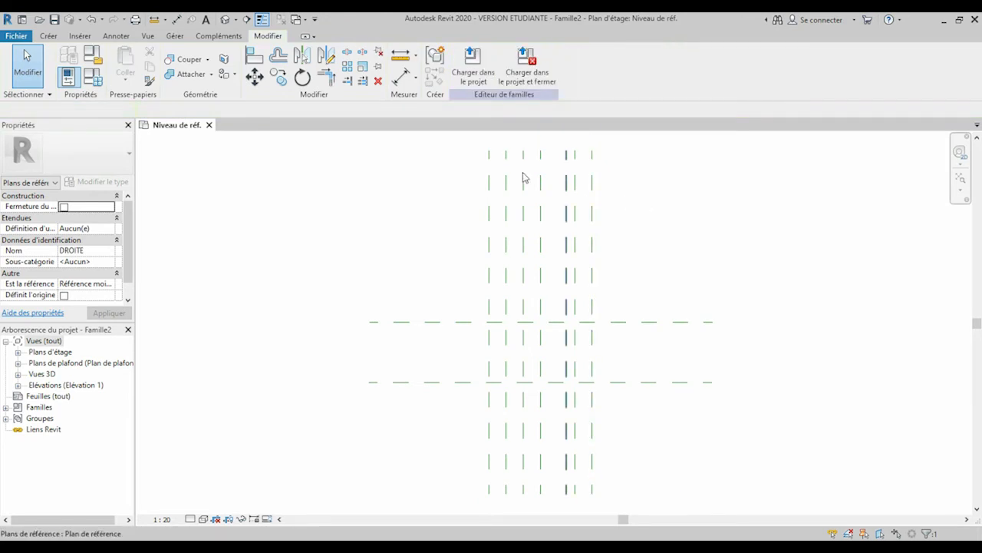
Step: Rename the upper horizontal reference plane, Centre (avant/arrière), as ARRIERE
{"action": "left_click", "coordinate": [430, 322]}
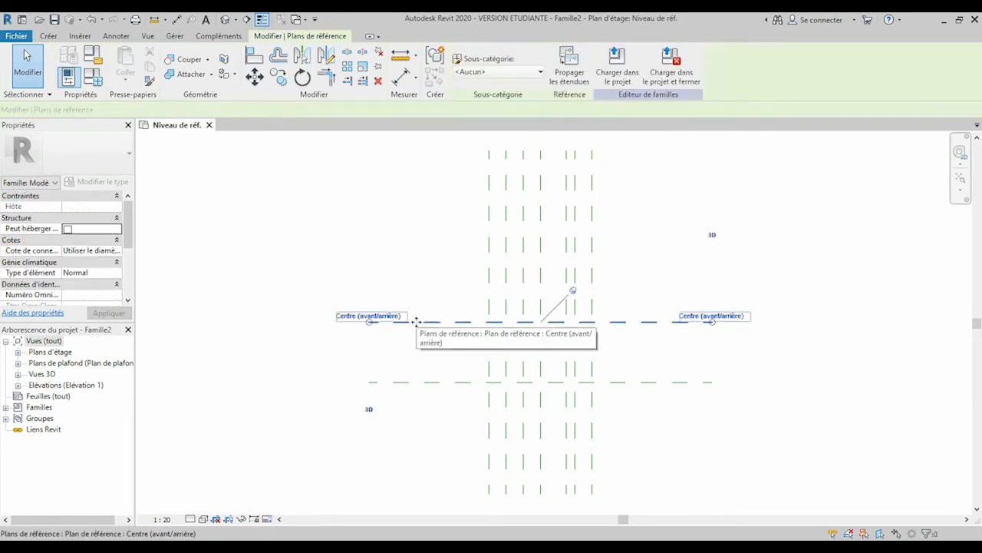
{"action": "left_click", "coordinate": [388, 318]}
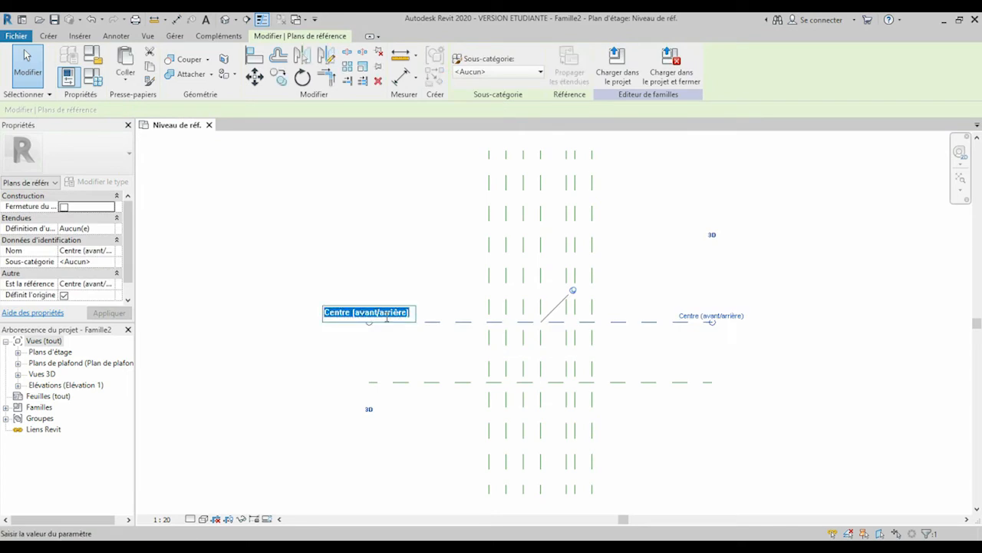
{"action": "type", "text": "ARRIERE"}
{"action": "key", "text": "Return"}
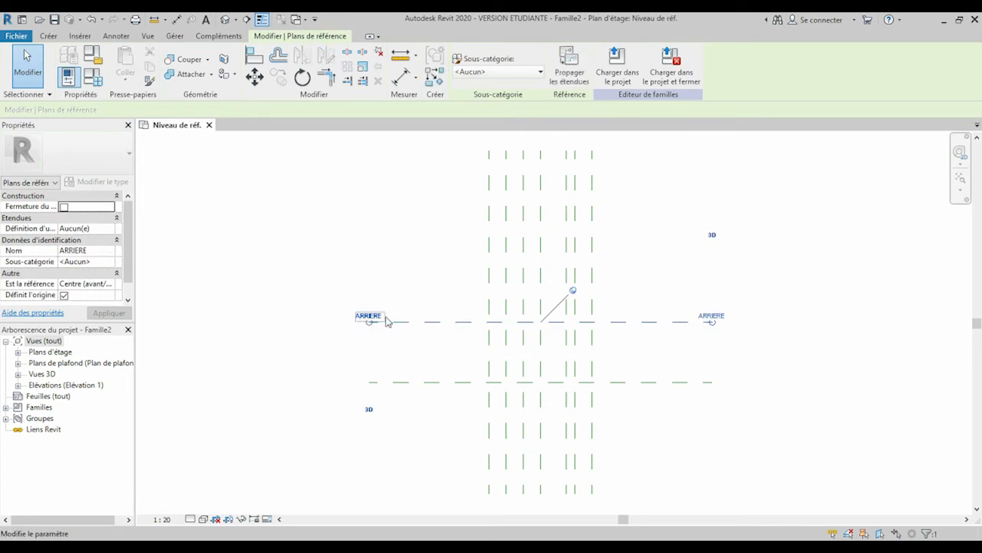
Step: Name the lower horizontal reference plane AVANT
{"action": "left_click", "coordinate": [386, 382]}
{"action": "left_click", "coordinate": [389, 389]}
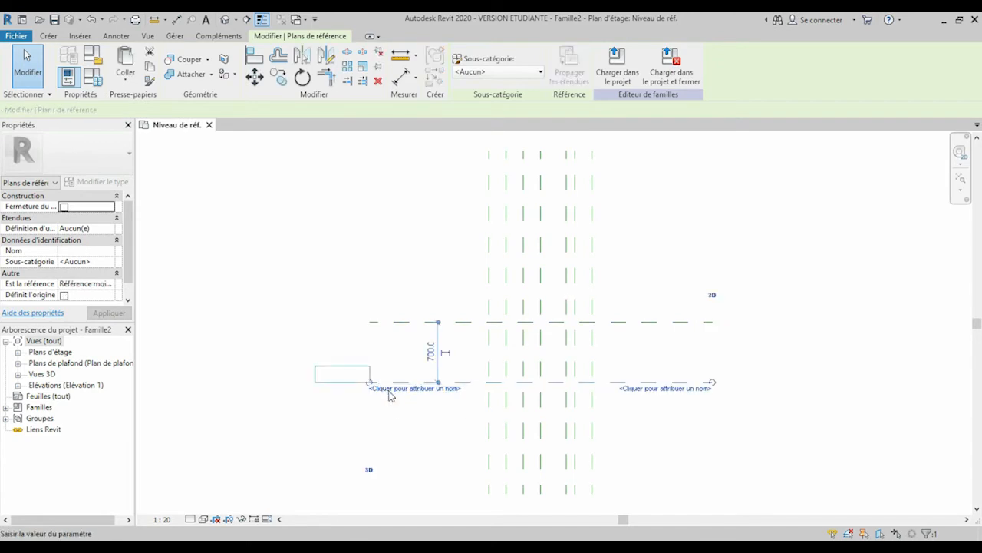
{"action": "type", "text": "AVANT"}
{"action": "key", "text": "Return"}
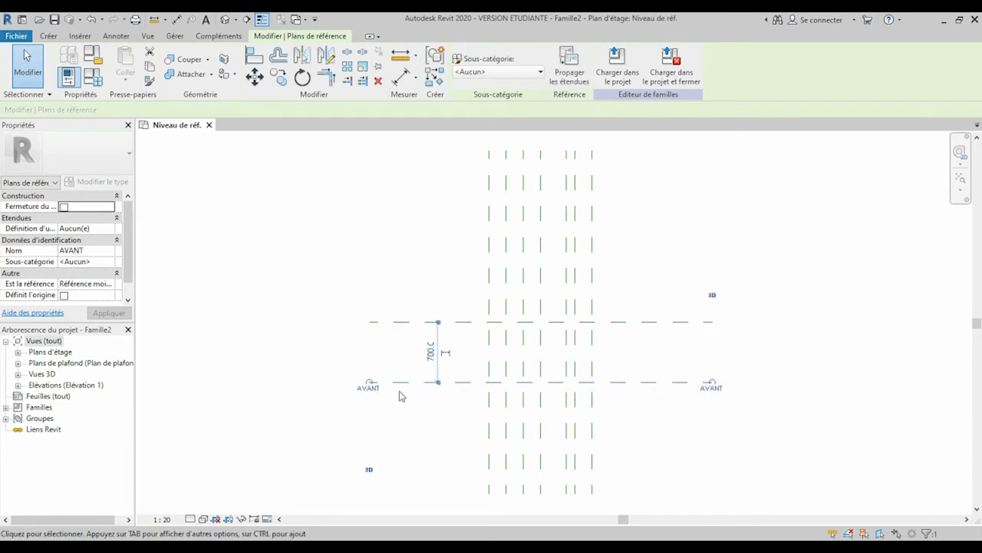
Step: Set the AVANT plane's Est la référence property to Avant
{"action": "left_click", "coordinate": [92, 283]}
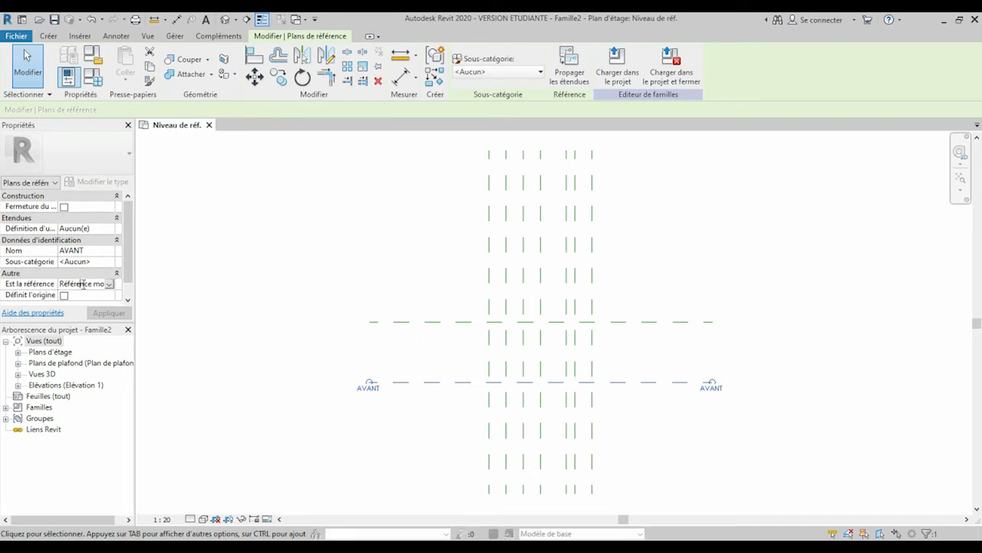
{"action": "left_click", "coordinate": [109, 284]}
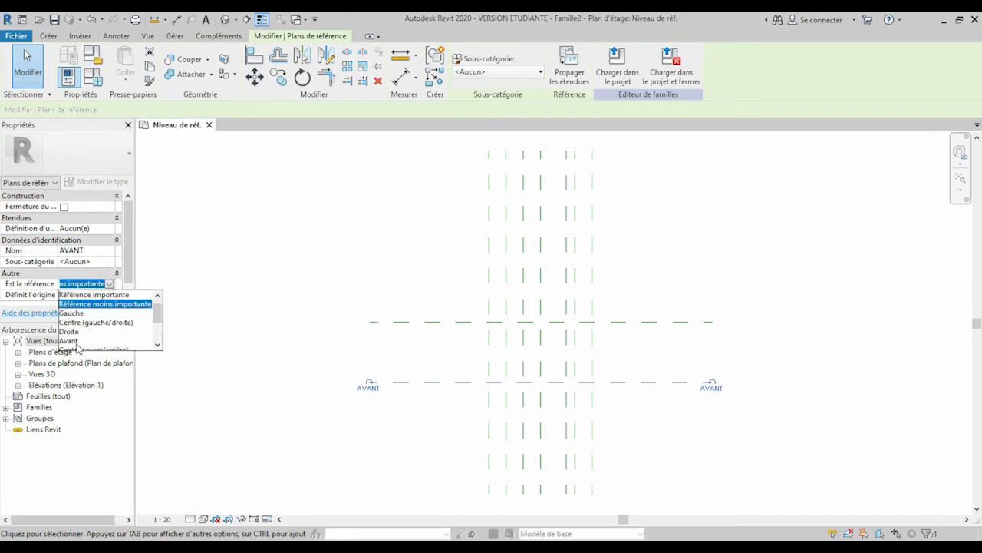
{"action": "left_click", "coordinate": [77, 342]}
{"action": "key", "text": "Escape"}
Step: Set the ARRIERE plane's Est la référence property to Arrière
{"action": "left_click", "coordinate": [437, 332]}
{"action": "left_click", "coordinate": [85, 283]}
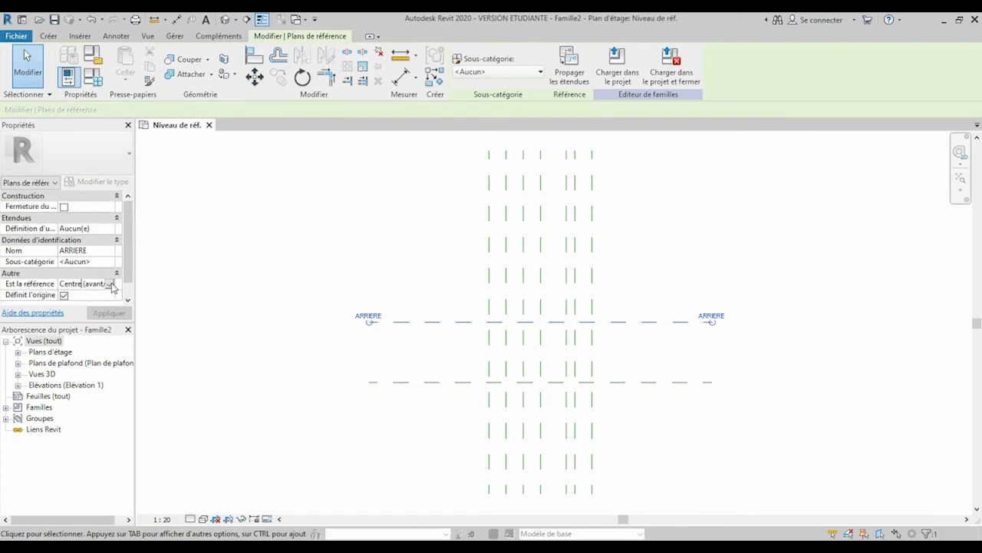
{"action": "left_click", "coordinate": [110, 284]}
{"action": "left_click", "coordinate": [75, 314]}
{"action": "key", "text": "Escape"}
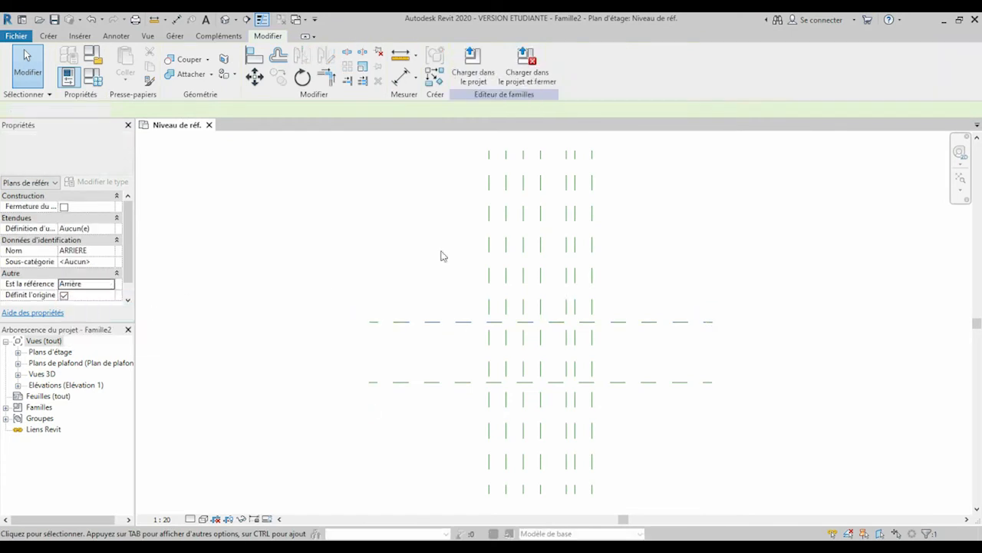
Step: Set the GAUCHE reference plane's Est la référence property to Gauche
{"action": "left_click", "coordinate": [488, 248]}
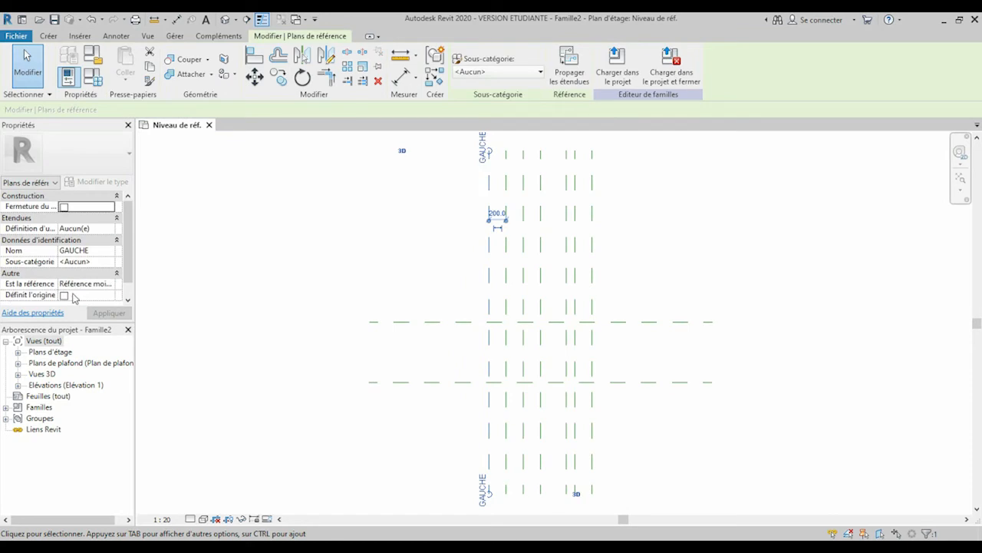
{"action": "left_click", "coordinate": [80, 284]}
{"action": "left_click", "coordinate": [111, 284]}
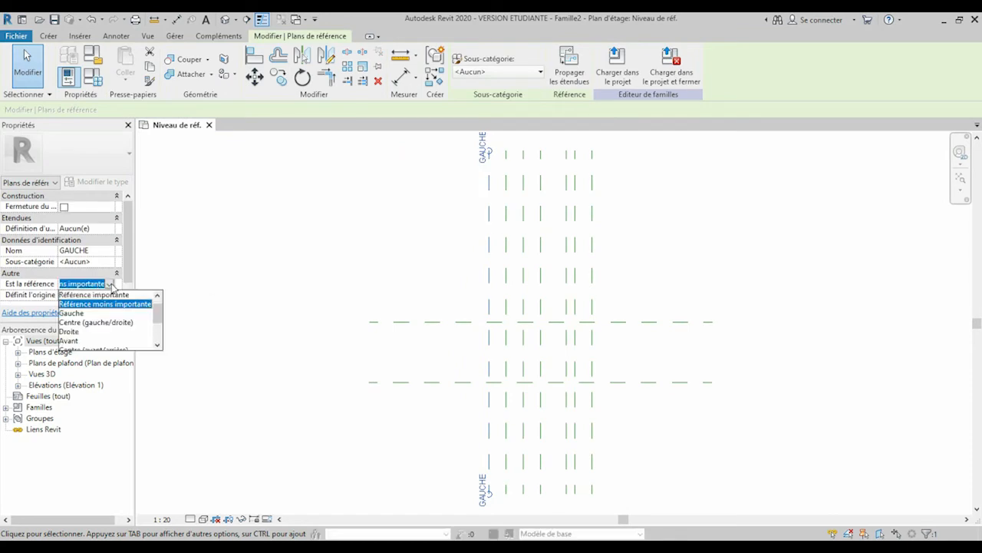
{"action": "left_click", "coordinate": [77, 313]}
{"action": "key", "text": "Escape"}
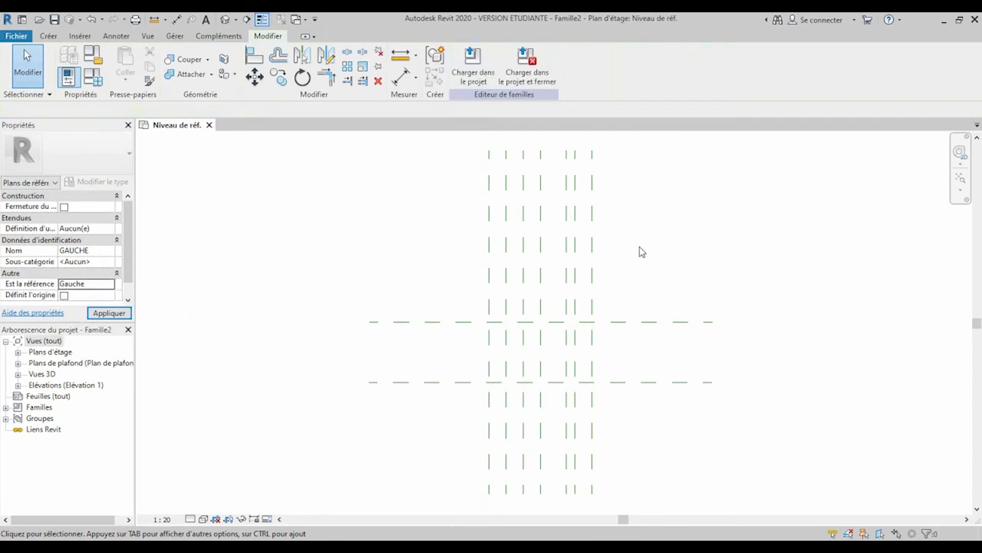
Step: Set the DROITE reference plane's Est la référence property to Droite
{"action": "left_click", "coordinate": [593, 244]}
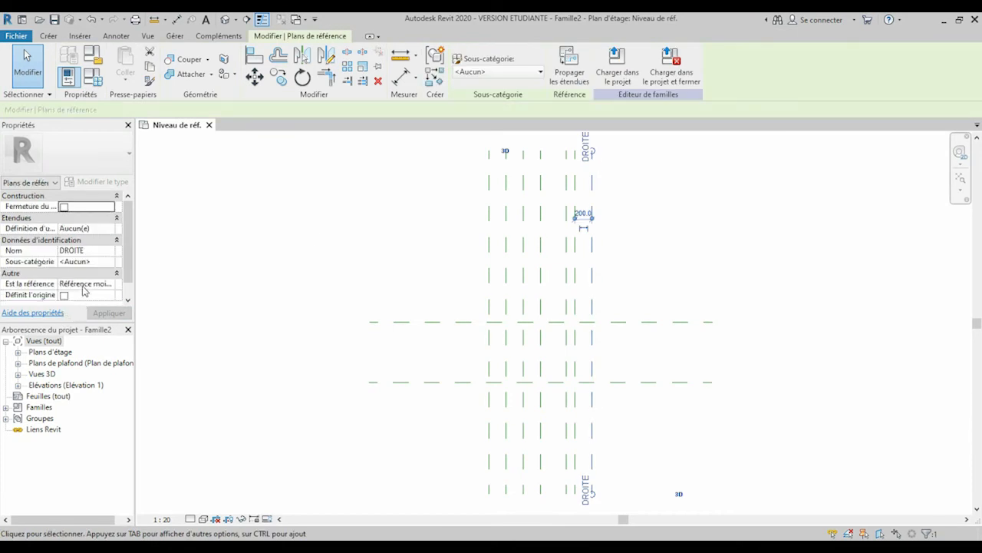
{"action": "left_click", "coordinate": [104, 283]}
{"action": "left_click", "coordinate": [111, 284]}
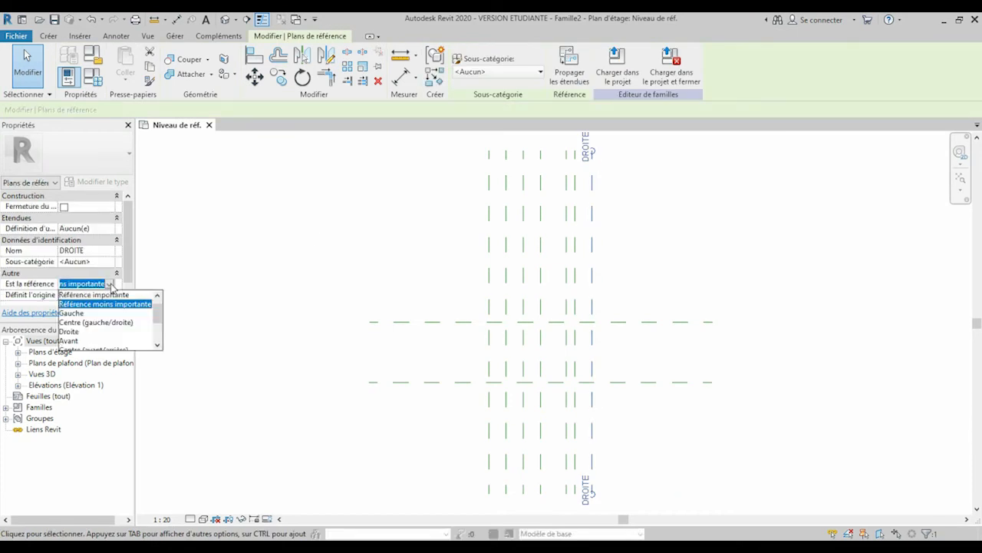
{"action": "left_click", "coordinate": [70, 331]}
{"action": "key", "text": "Escape"}
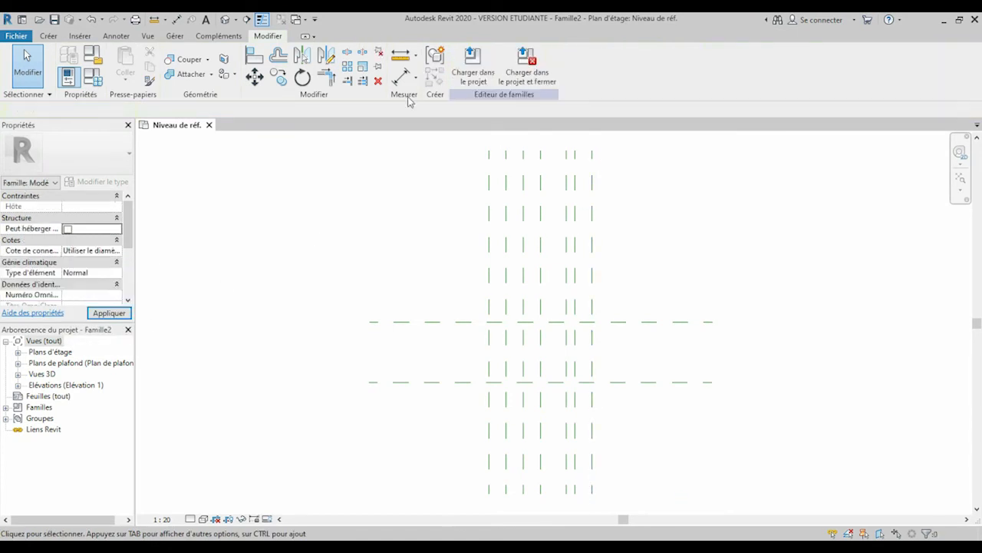
Step: Place an aligned dimension string through the GAUCHE, centre and DROITE planes and constrain its two segments to be equal
{"action": "left_click", "coordinate": [400, 78]}
{"action": "left_click", "coordinate": [490, 275]}
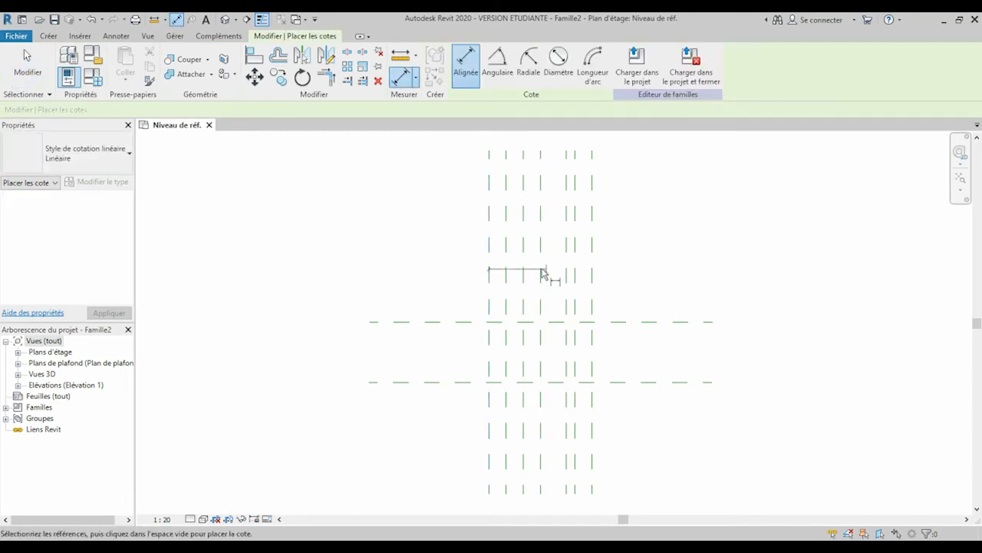
{"action": "left_click", "coordinate": [541, 274]}
{"action": "left_click", "coordinate": [591, 273]}
{"action": "left_click", "coordinate": [606, 301]}
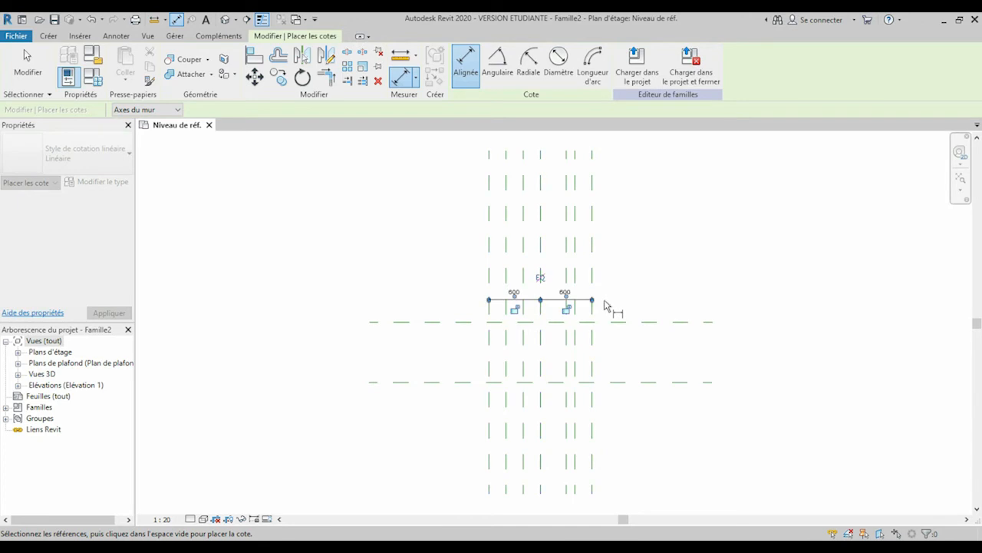
{"action": "left_click", "coordinate": [540, 278]}
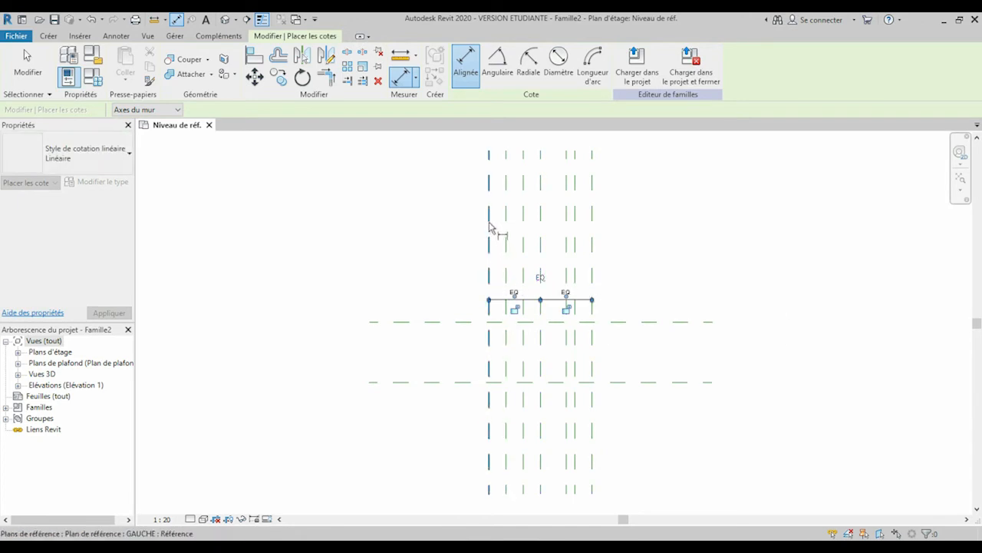
Step: Add an overall aligned dimension between the GAUCHE and DROITE planes, above the equalised string
{"action": "left_click", "coordinate": [490, 225]}
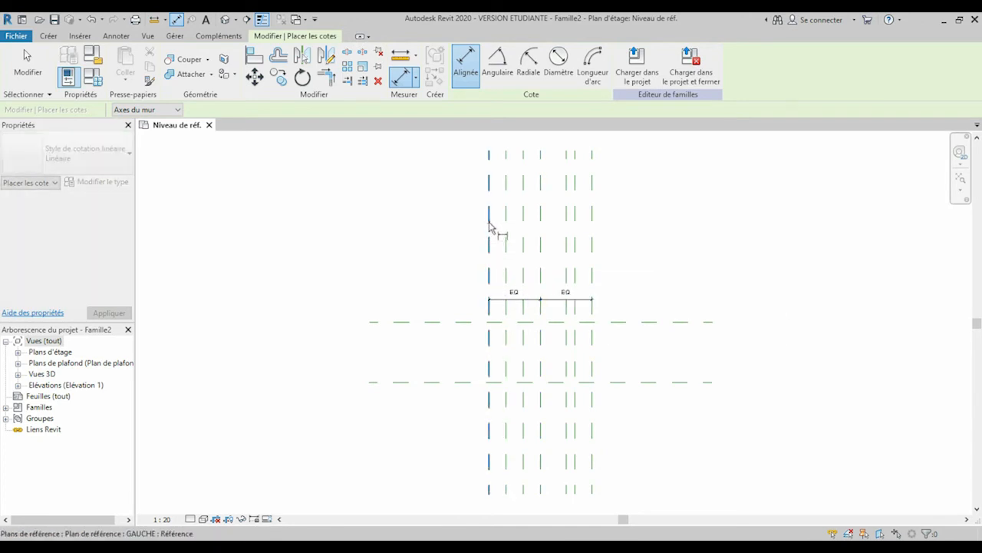
{"action": "left_click", "coordinate": [592, 230]}
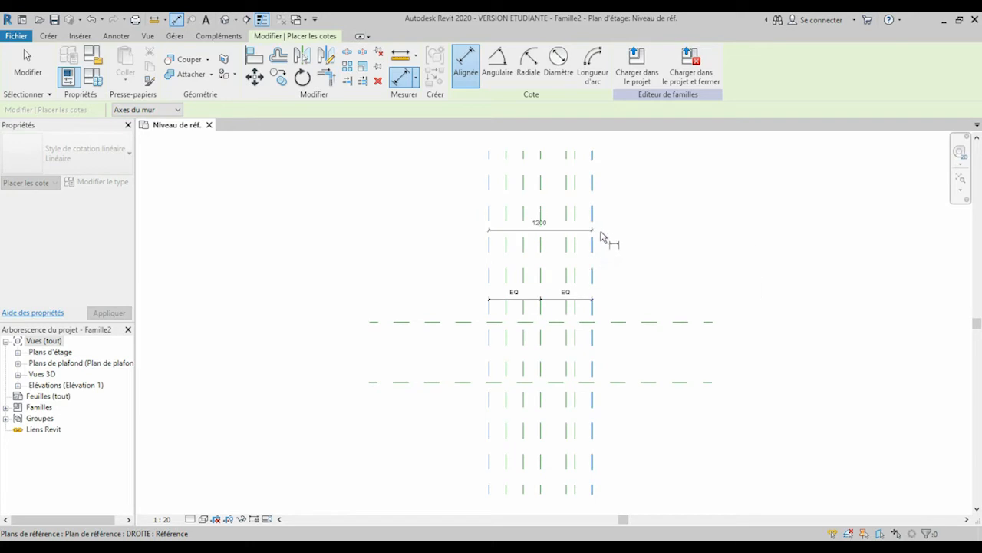
{"action": "left_click", "coordinate": [606, 236]}
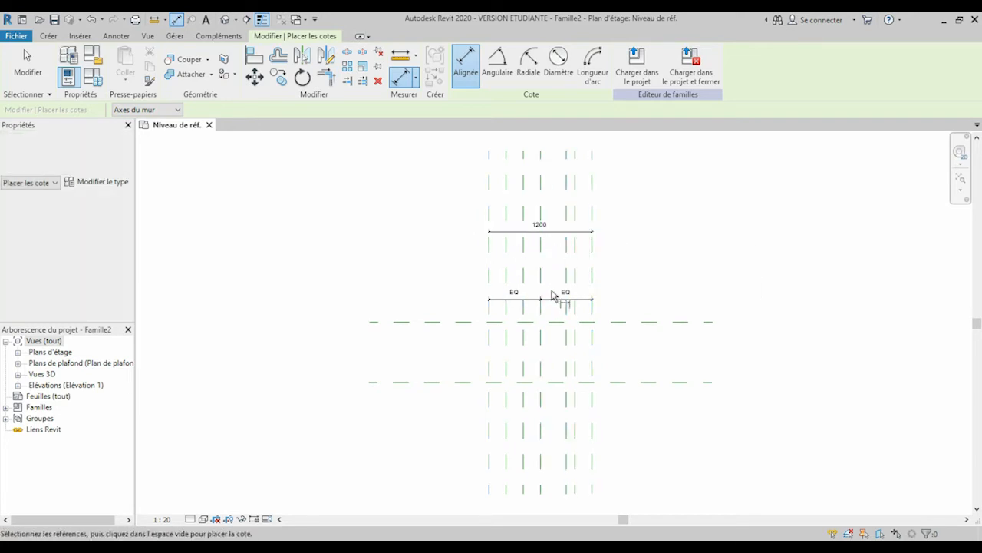
Step: Dimension the gaps from the GAUCHE and DROITE planes to their nearest inner vertical planes, one dimension on each side
{"action": "scroll", "coordinate": [549, 289], "scroll_direction": "up", "scroll_amount": 1}
{"action": "left_click", "coordinate": [491, 274]}
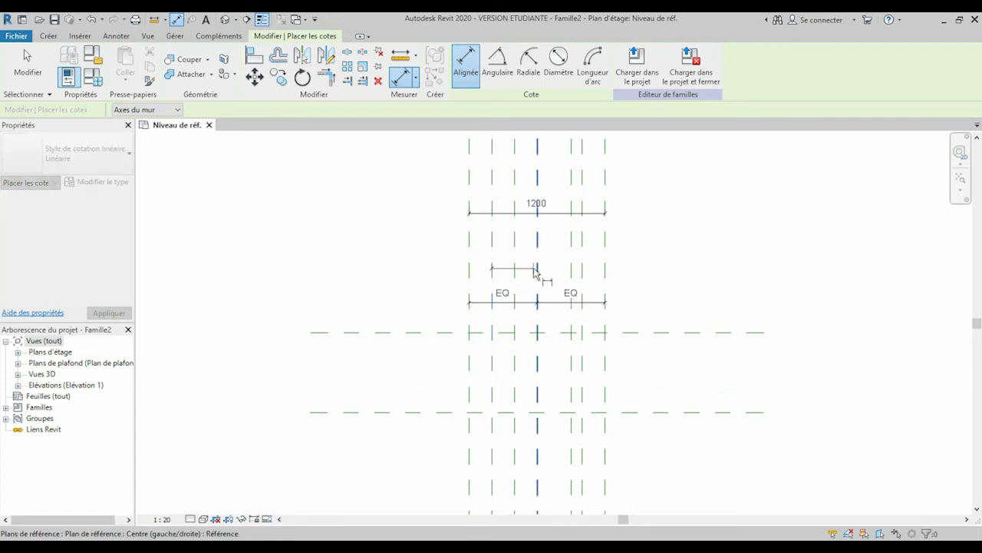
{"action": "left_click", "coordinate": [470, 272]}
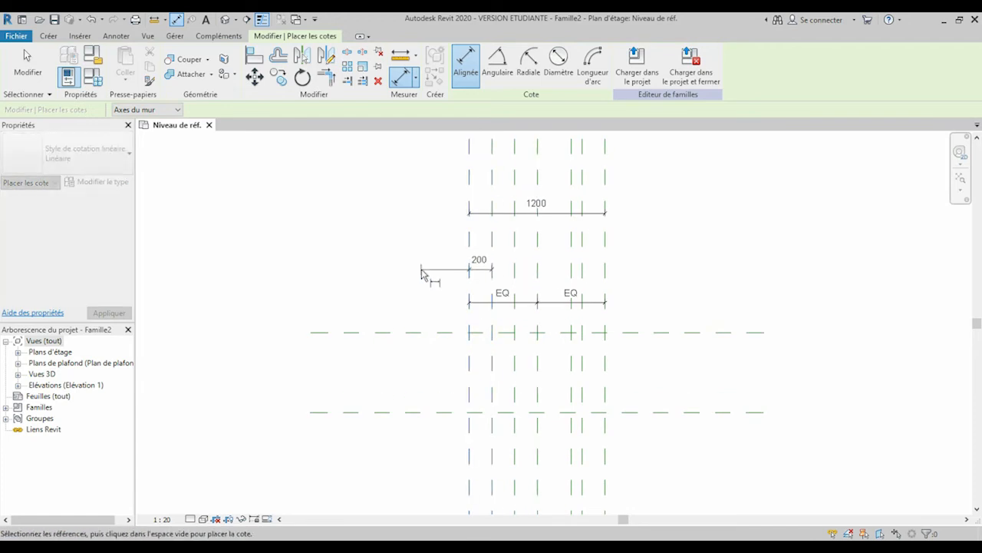
{"action": "left_click", "coordinate": [420, 280]}
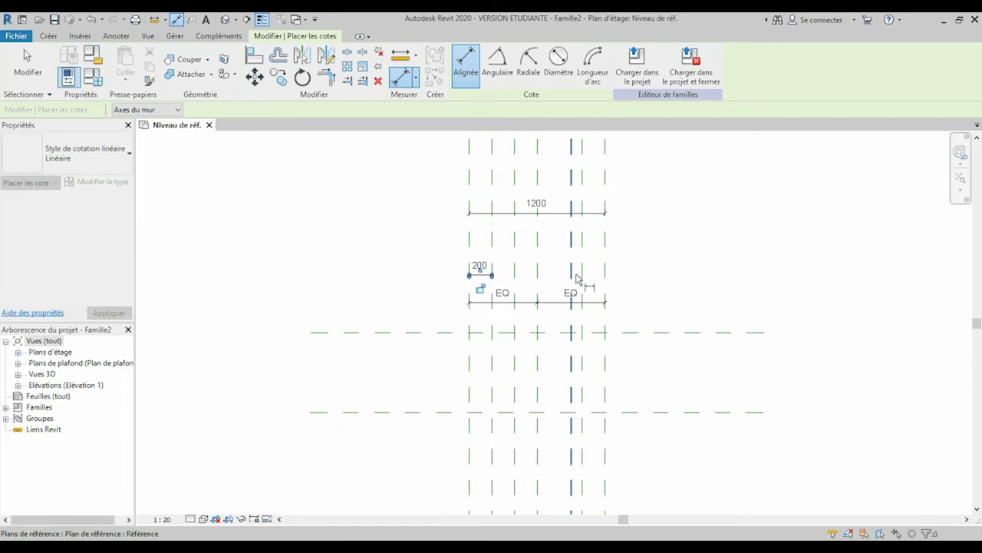
{"action": "left_click", "coordinate": [606, 276]}
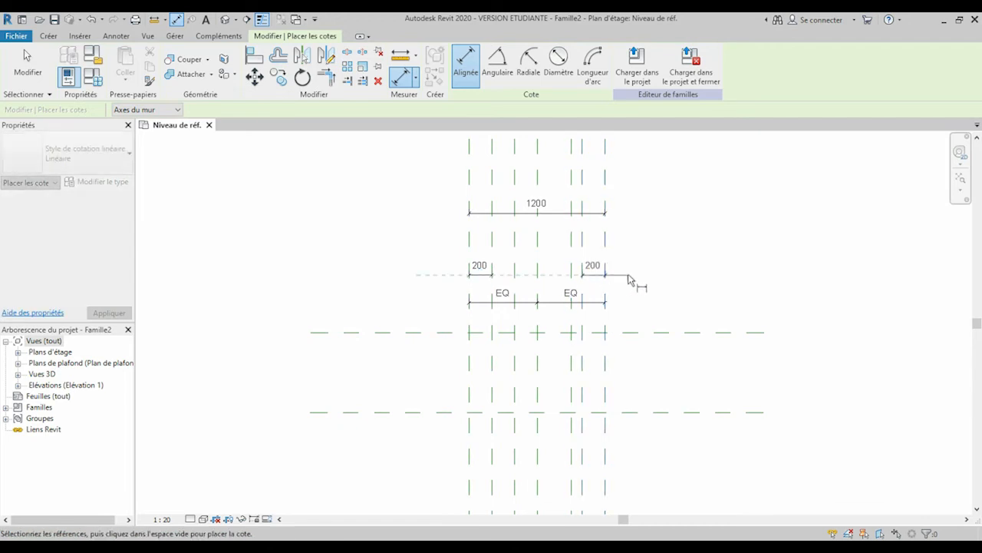
{"action": "left_click", "coordinate": [628, 279]}
Step: Dimension the two innermost vertical planes through the centre plane and apply an equality constraint to the string
{"action": "left_click", "coordinate": [514, 268]}
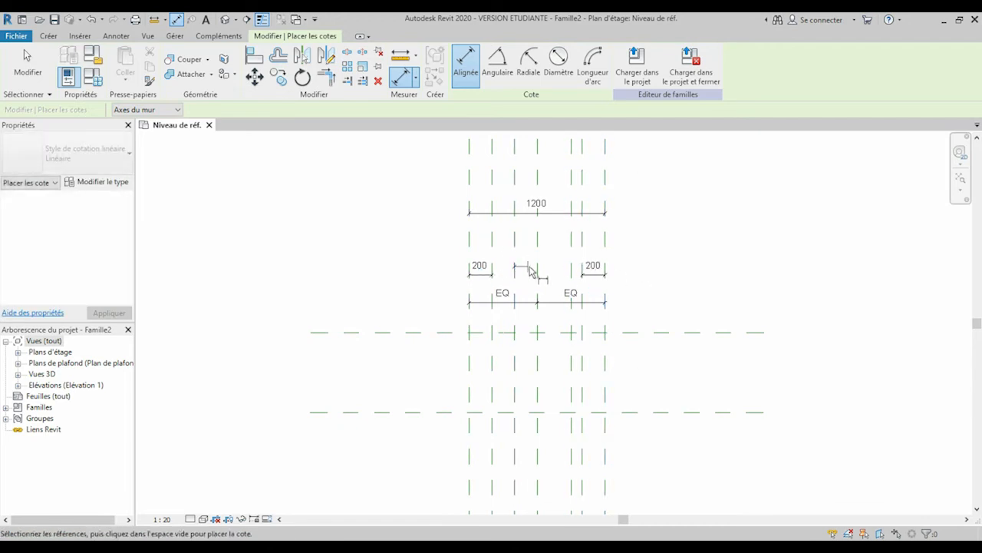
{"action": "left_click", "coordinate": [537, 270]}
{"action": "left_click", "coordinate": [571, 270]}
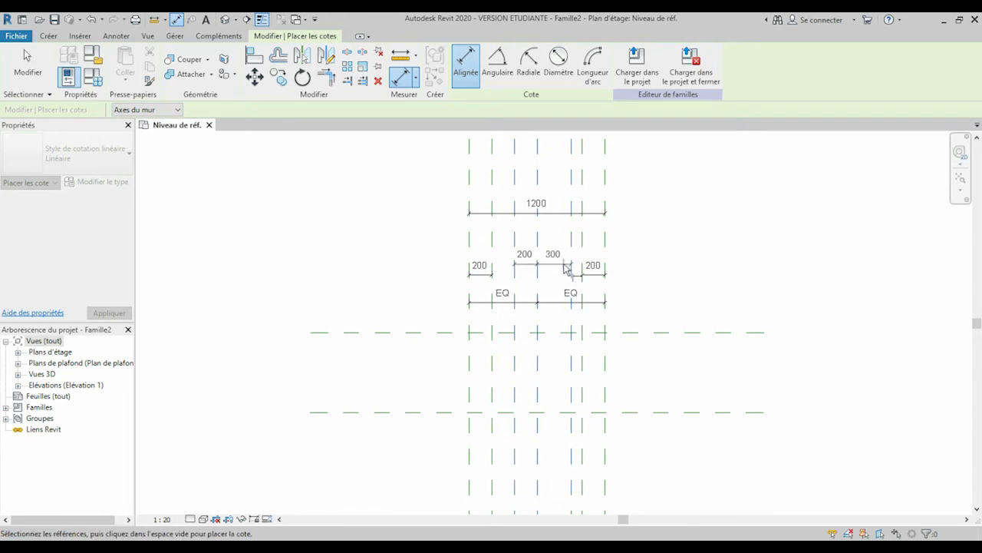
{"action": "left_click", "coordinate": [563, 267]}
{"action": "left_click", "coordinate": [538, 238]}
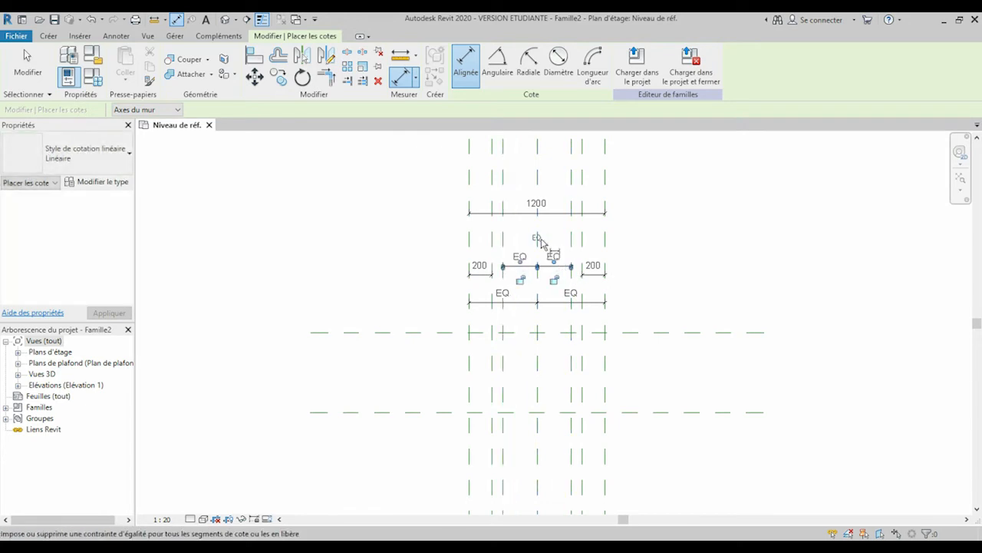
Step: Add an overall aligned dimension between the two innermost vertical planes on either side of the centre plane
{"action": "left_click", "coordinate": [504, 243]}
{"action": "left_click", "coordinate": [571, 246]}
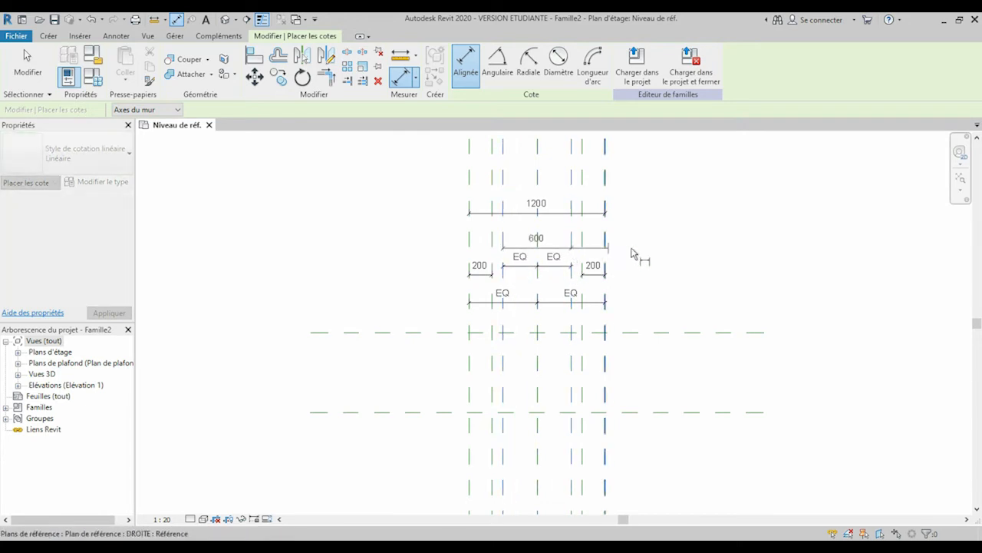
{"action": "left_click", "coordinate": [639, 248]}
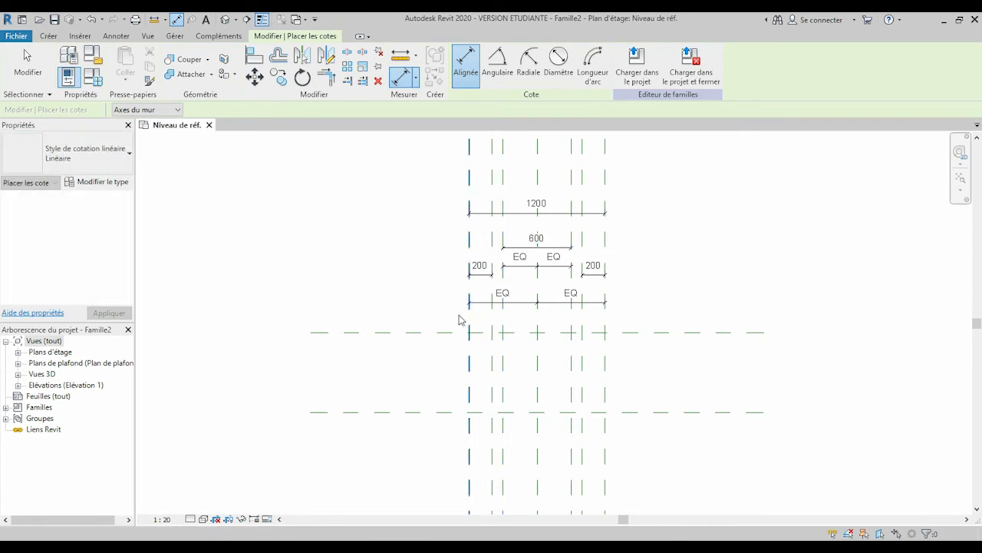
{"action": "key", "text": "Escape"}
{"action": "key", "text": "Escape"}
Step: Place an aligned dimension between the horizontal ARRIERE and AVANT planes, left of the vertical planes
{"action": "left_click", "coordinate": [399, 79]}
{"action": "left_click", "coordinate": [453, 334]}
{"action": "left_click", "coordinate": [453, 414]}
{"action": "left_click", "coordinate": [443, 449]}
{"action": "key", "text": "Escape"}
{"action": "key", "text": "Escape"}
Step: Label the 200 dimension beside the GAUCHE plane with a new family type parameter named Pied L
{"action": "left_click", "coordinate": [480, 272]}
{"action": "left_click", "coordinate": [583, 66]}
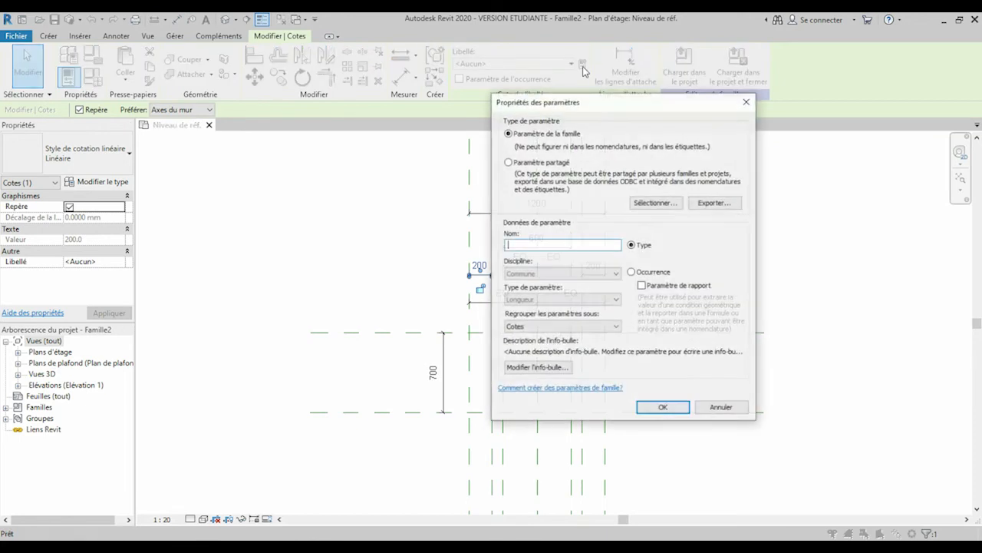
{"action": "type", "text": "Pied L"}
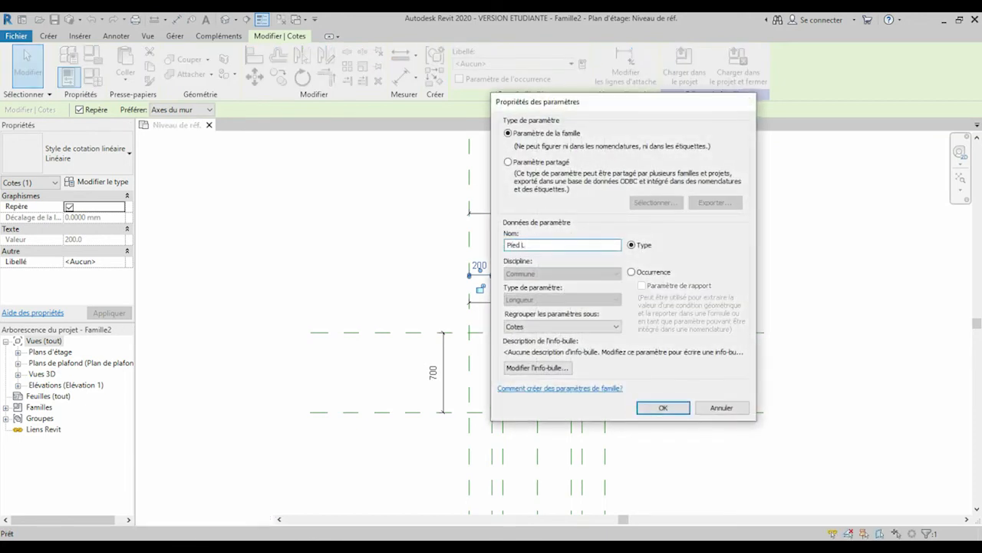
{"action": "key", "text": "Return"}
{"action": "left_click", "coordinate": [691, 218]}
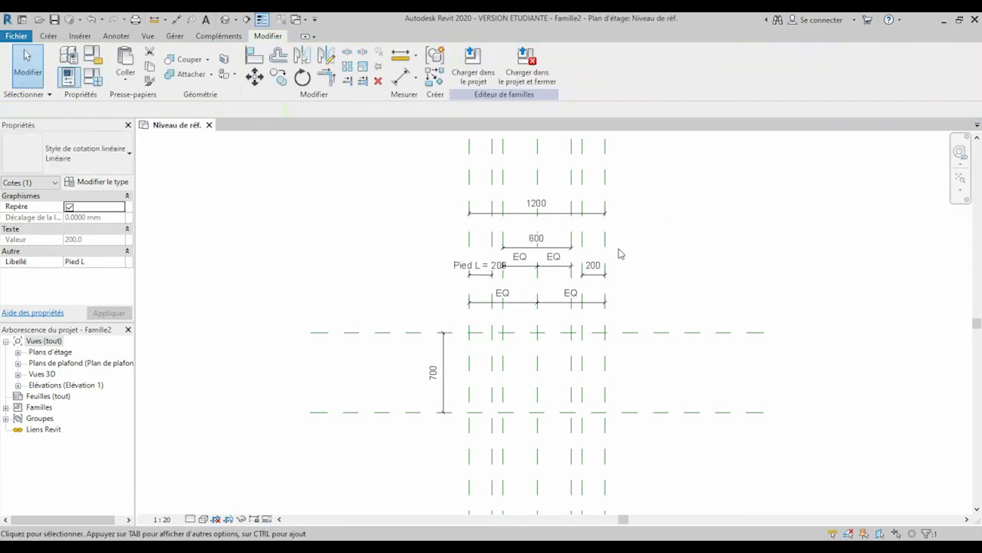
Step: Assign the existing Pied L parameter to the 200 dimension beside the DROITE plane
{"action": "left_click", "coordinate": [591, 266]}
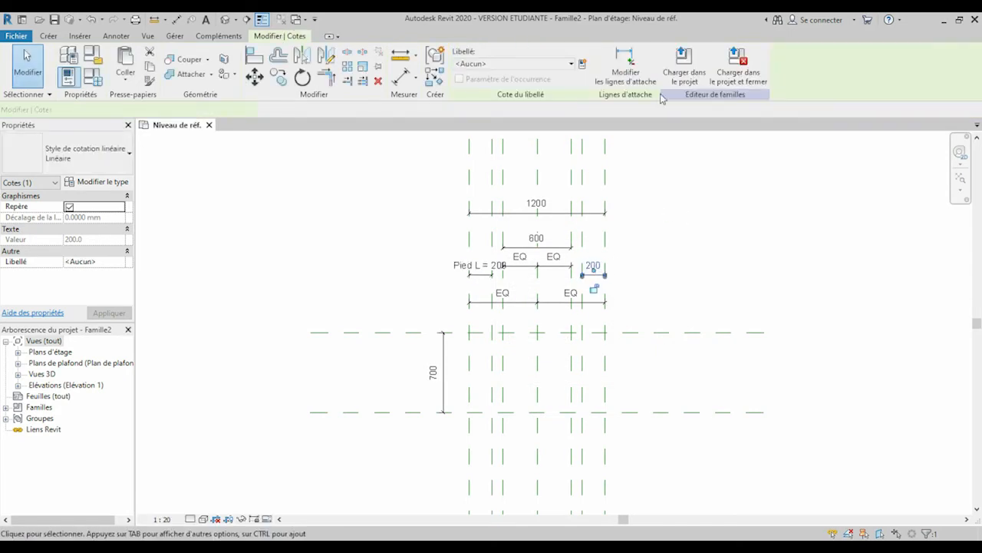
{"action": "left_click", "coordinate": [542, 65]}
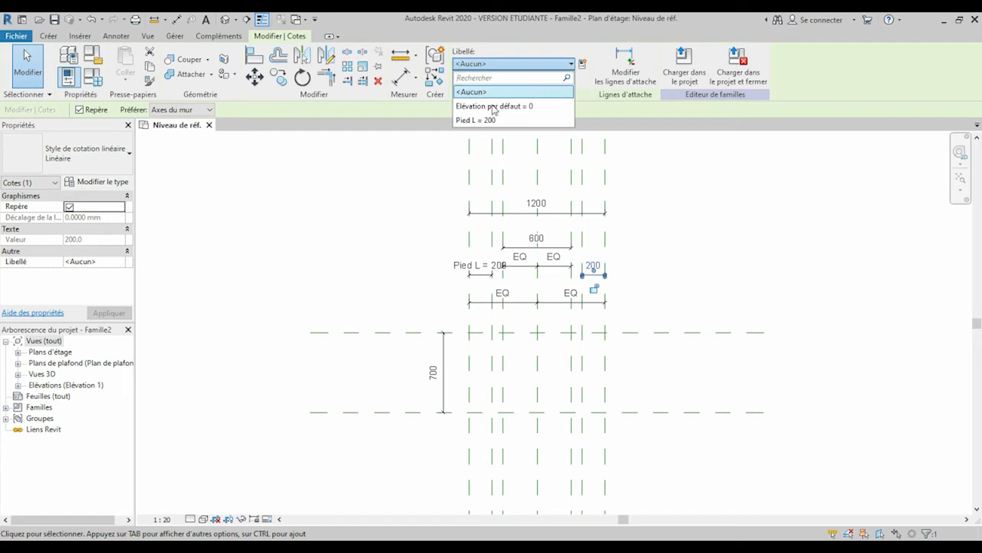
{"action": "left_click", "coordinate": [476, 90]}
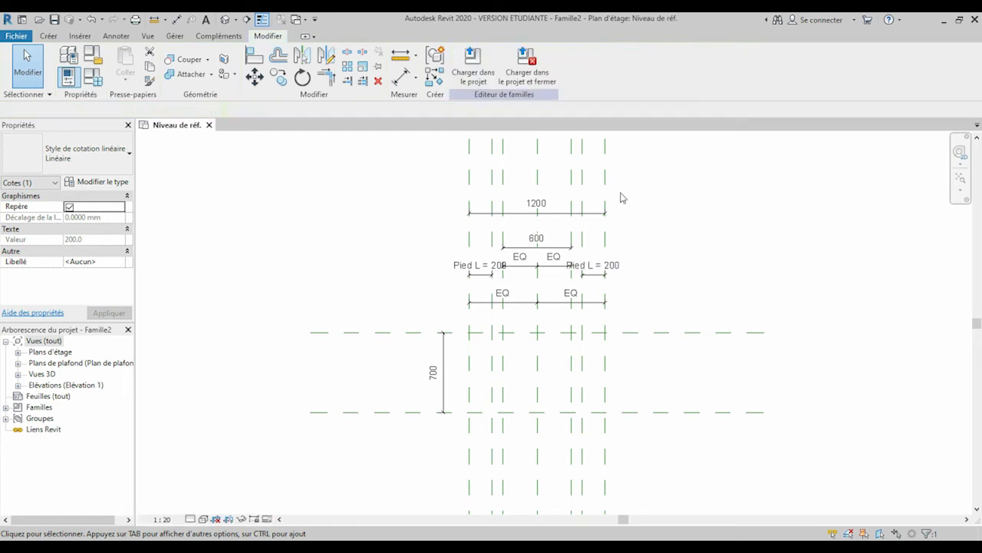
{"action": "left_click", "coordinate": [664, 224]}
Step: Label the overall dimension between GAUCHE and DROITE with a new family type parameter named Cheminée L
{"action": "left_click", "coordinate": [555, 214]}
{"action": "left_click", "coordinate": [558, 206]}
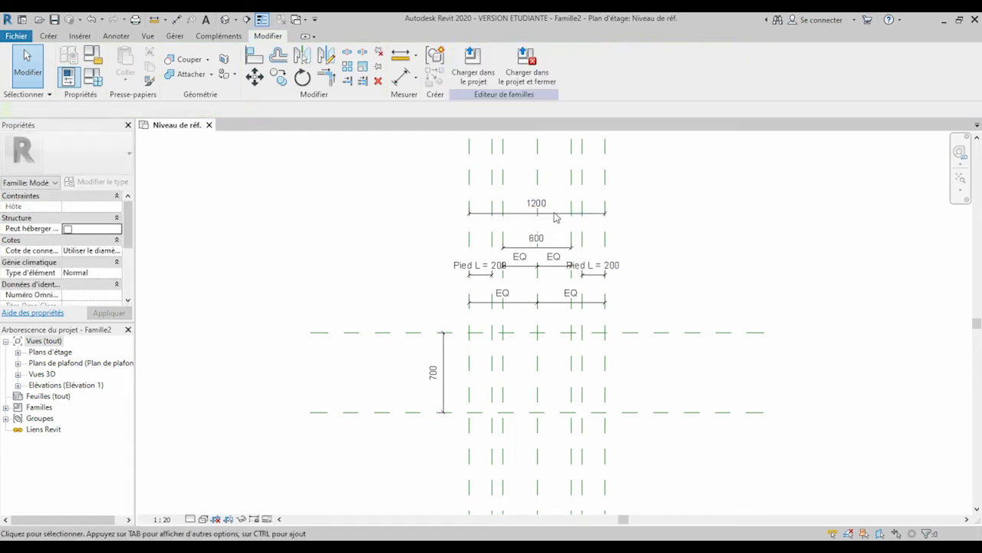
{"action": "left_click", "coordinate": [554, 215]}
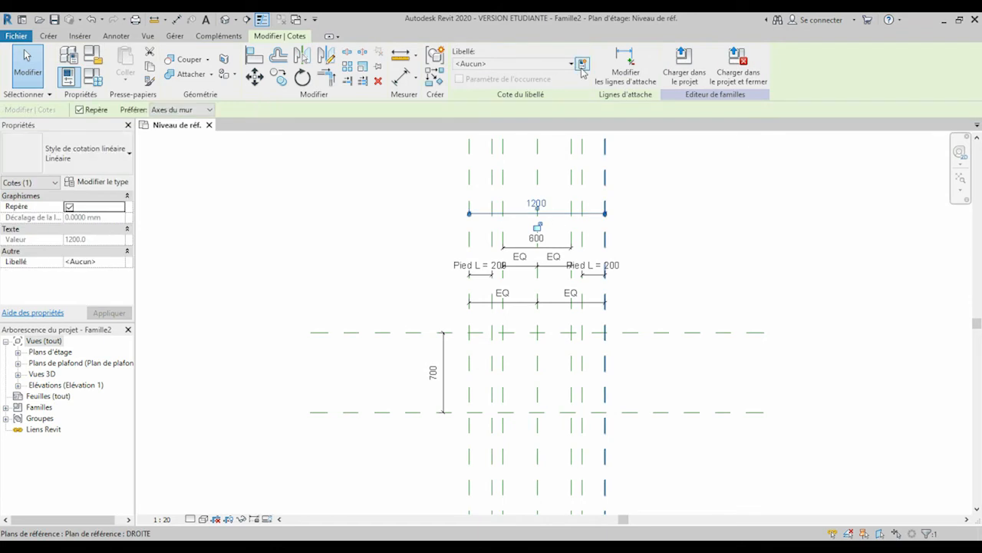
{"action": "left_click", "coordinate": [582, 66]}
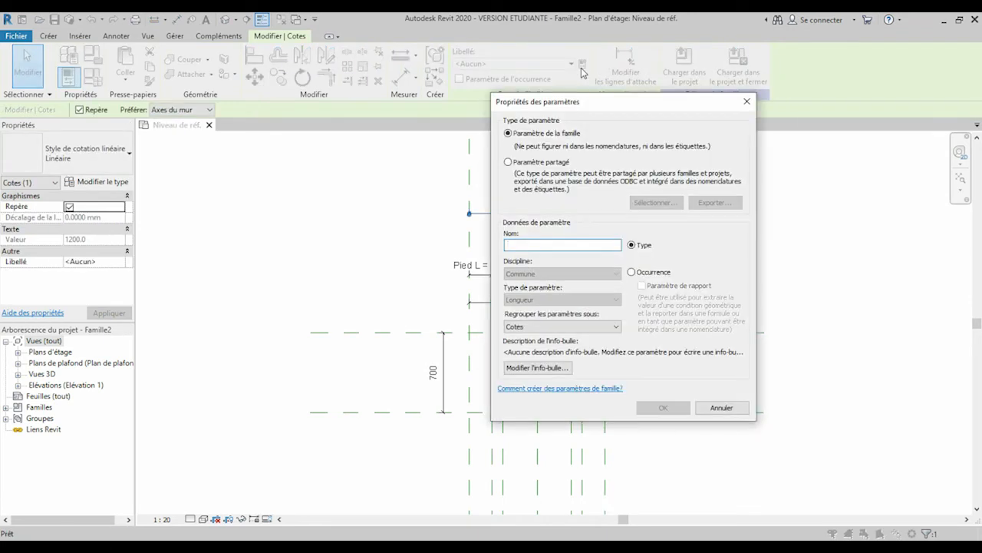
{"action": "type", "text": "Cheminée L"}
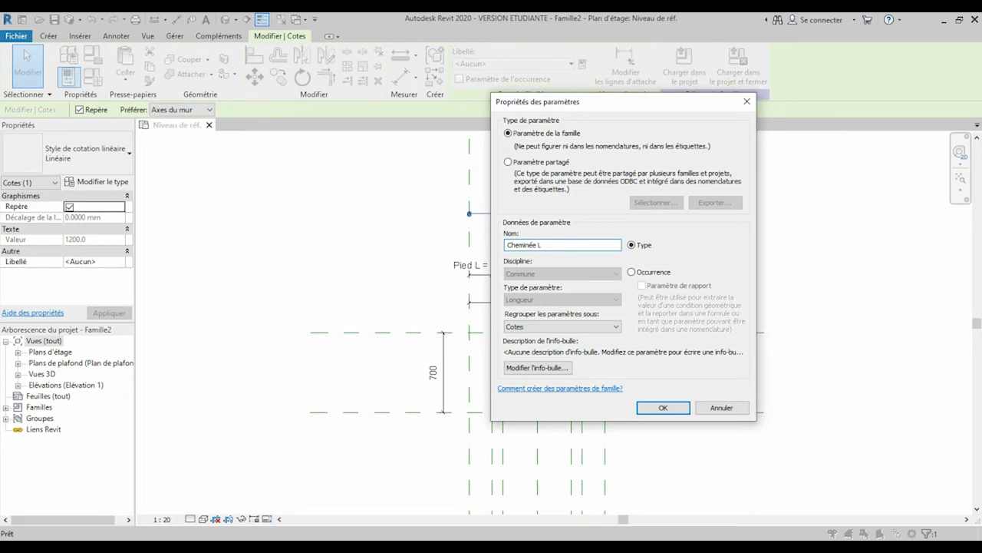
{"action": "left_click", "coordinate": [663, 408]}
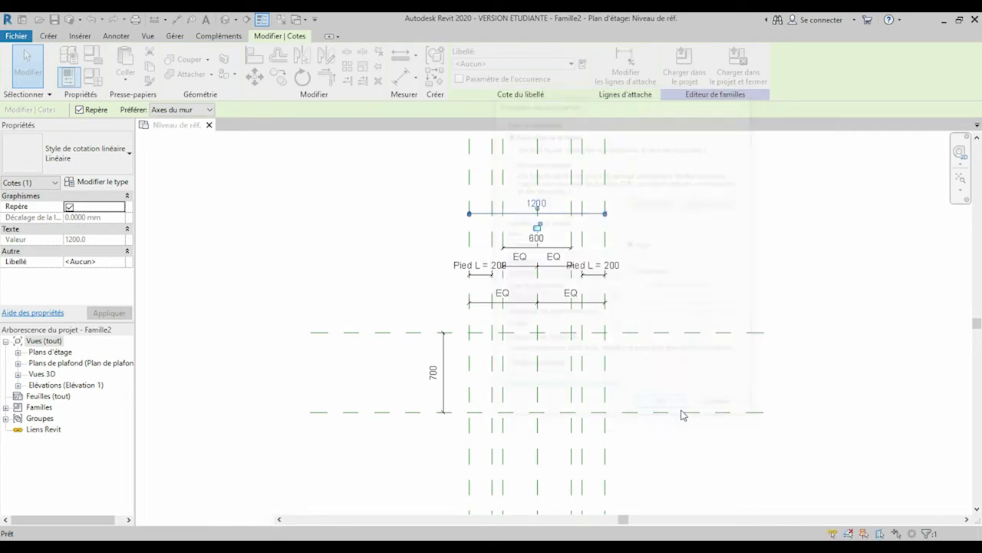
Step: Label the 600 dimension between the inner vertical planes with a new family type parameter named Conduit L
{"action": "left_click", "coordinate": [551, 252]}
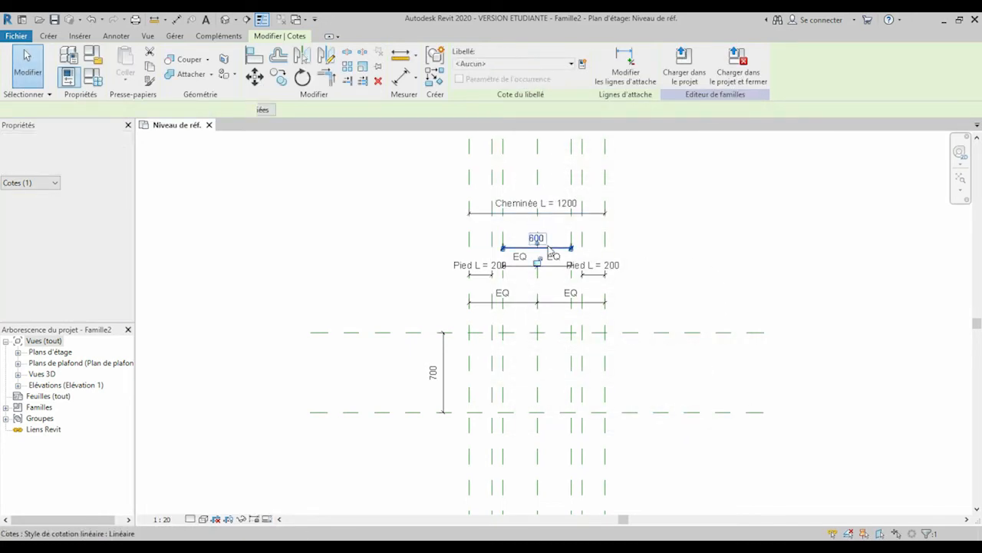
{"action": "left_click", "coordinate": [581, 64]}
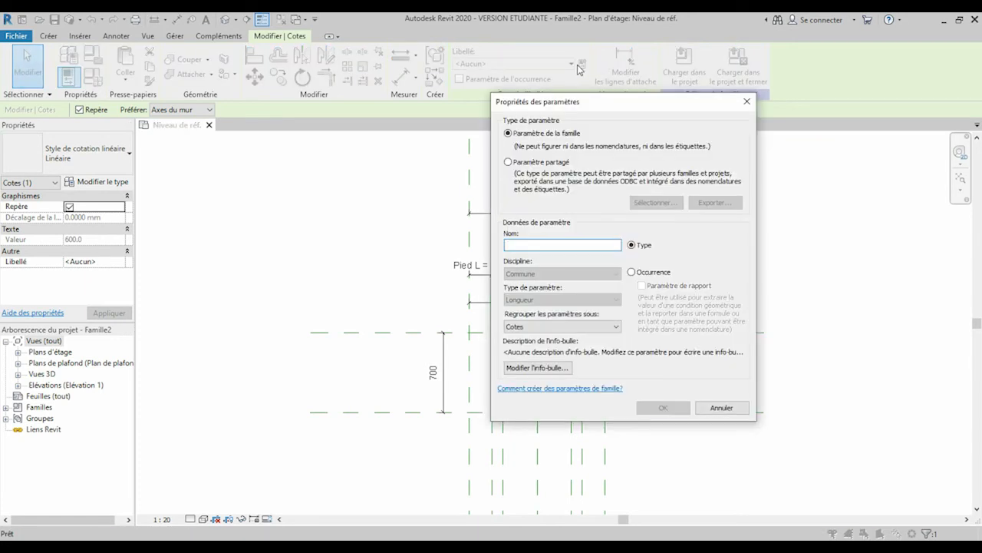
{"action": "type", "text": "Conduit L"}
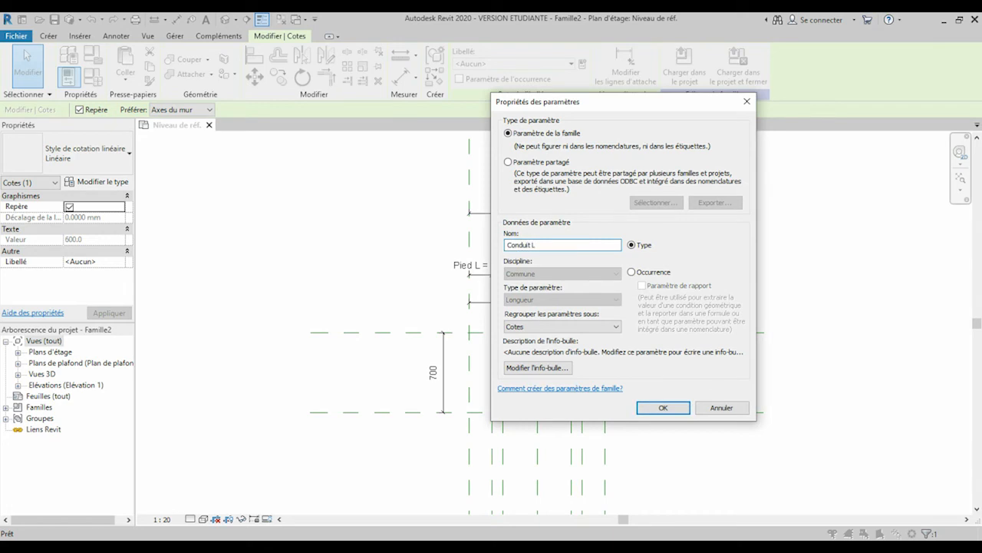
{"action": "left_click", "coordinate": [676, 411]}
Step: Label the dimension between the horizontal ARRIERE and AVANT planes with a new family type parameter named Cheminée Prof
{"action": "left_click", "coordinate": [431, 380]}
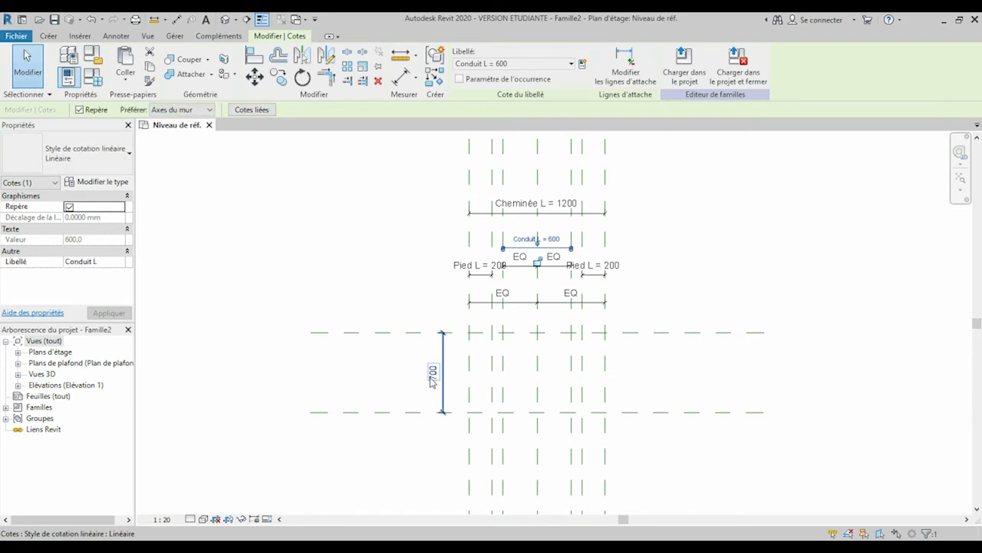
{"action": "left_click", "coordinate": [444, 396]}
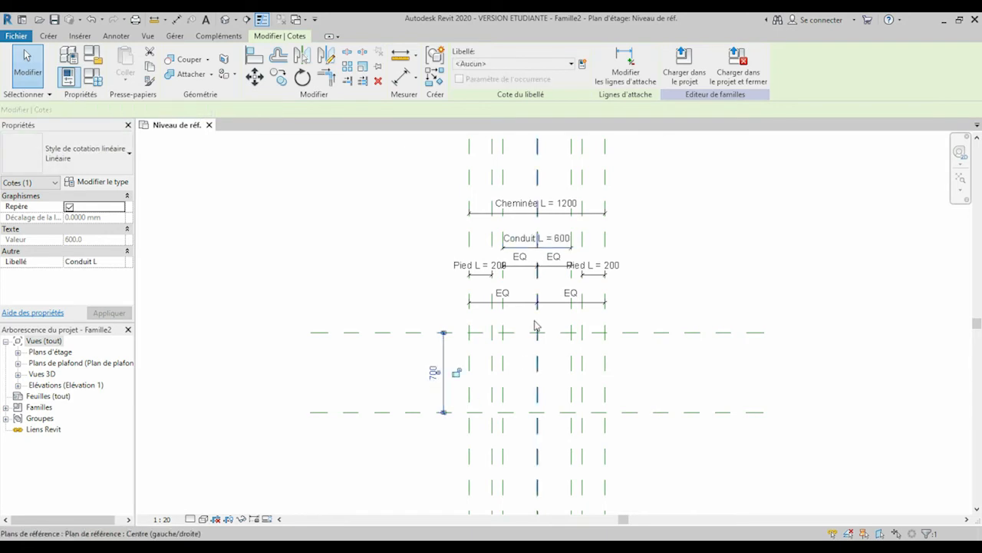
{"action": "left_click", "coordinate": [583, 64]}
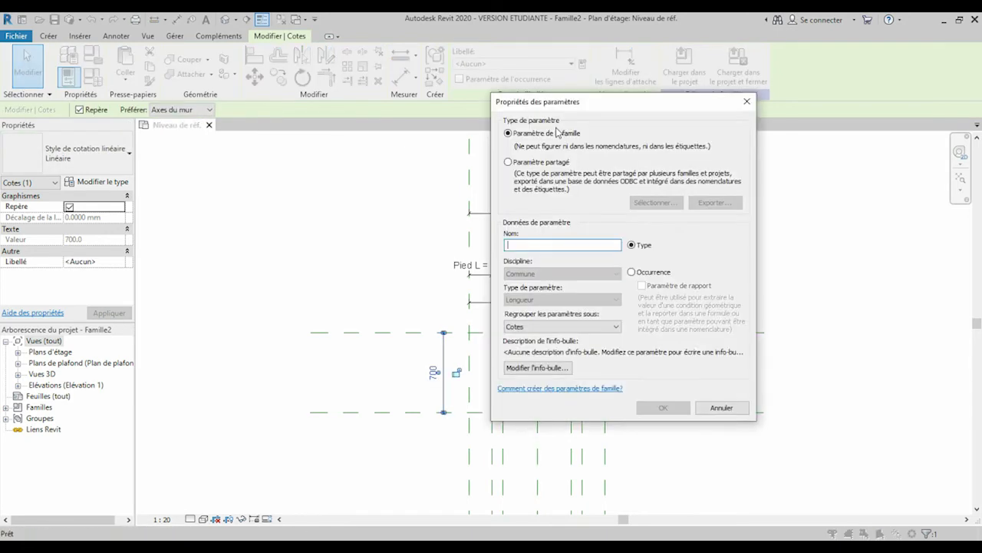
{"action": "type", "text": "Cheminée Prof"}
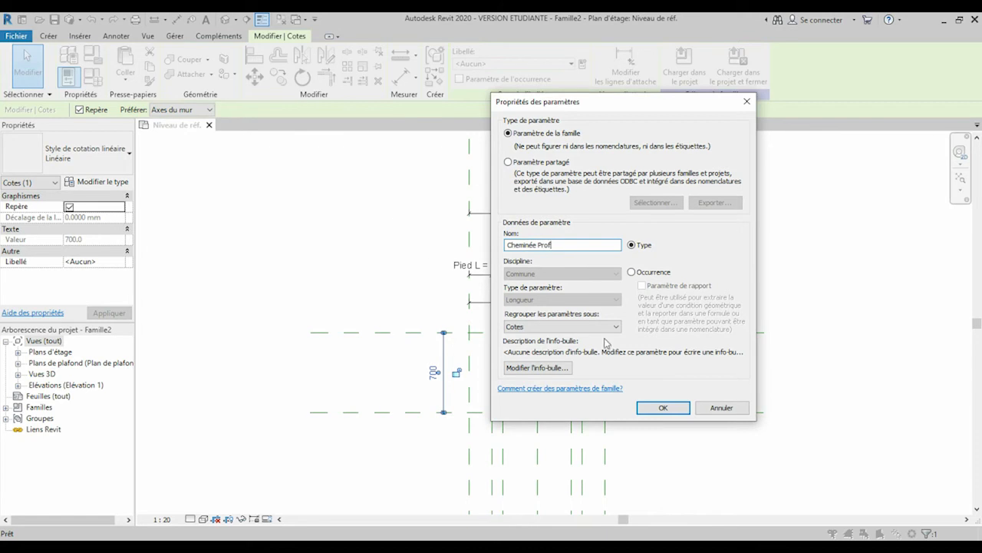
{"action": "left_click", "coordinate": [660, 408]}
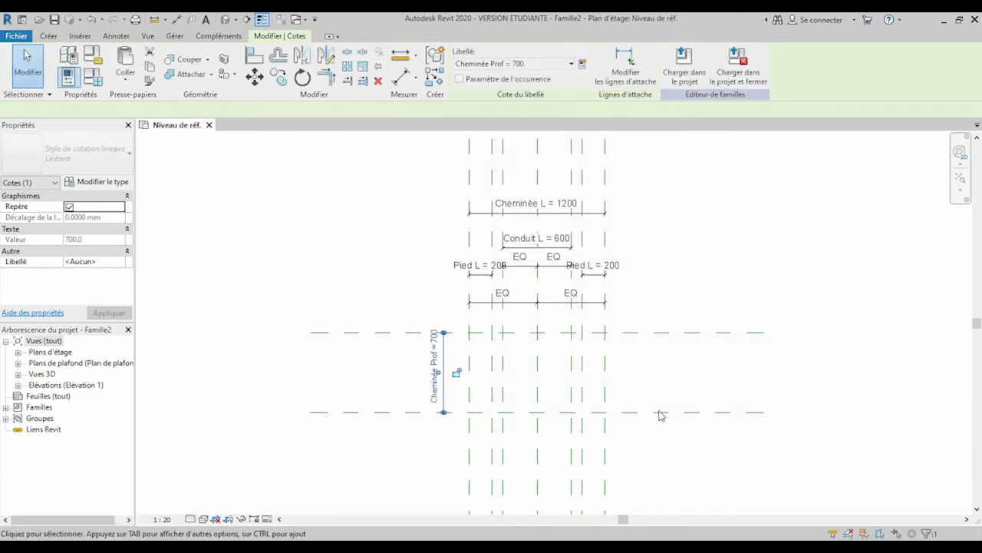
{"action": "left_click", "coordinate": [257, 222]}
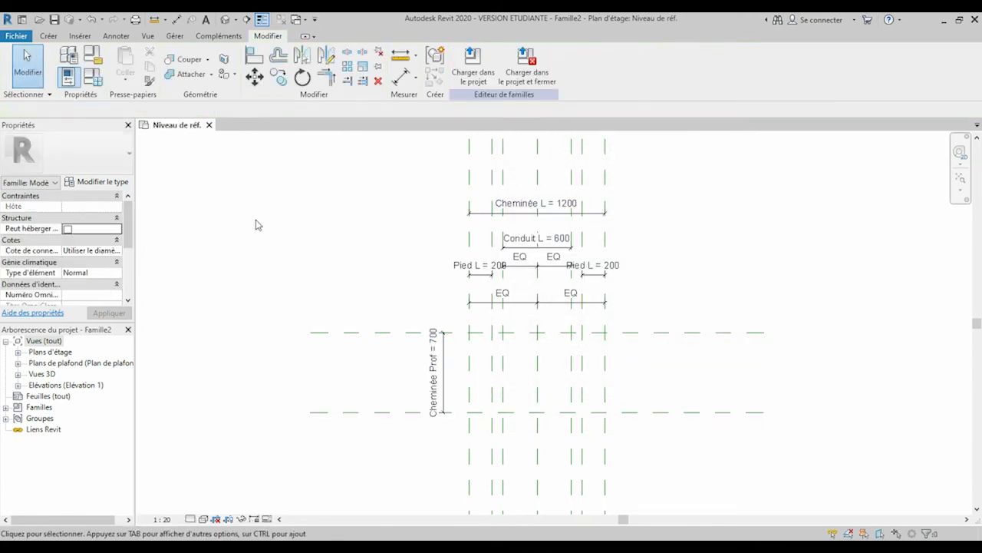
Step: Open the Avant elevation view
{"action": "left_click", "coordinate": [18, 385]}
{"action": "left_click", "coordinate": [50, 406]}
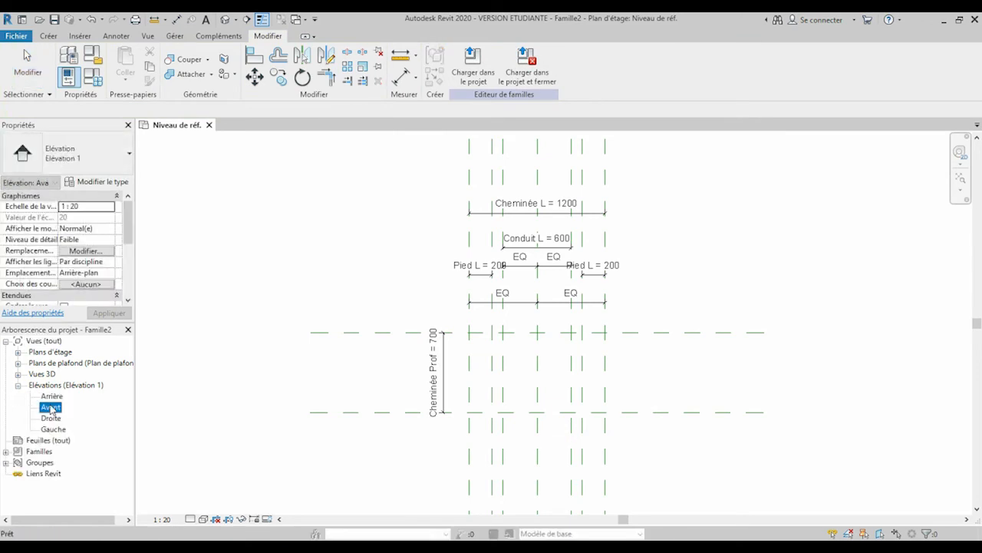
{"action": "double_click", "coordinate": [51, 407]}
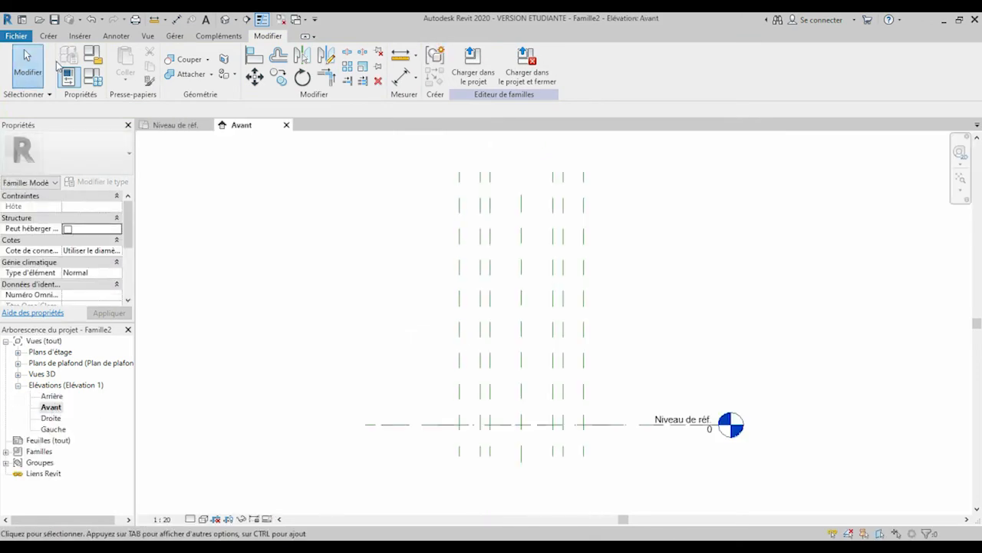
Step: Draw two horizontal reference planes across the vertical planes, about 2285 mm and 1365 mm above the reference level
{"action": "left_click", "coordinate": [49, 36]}
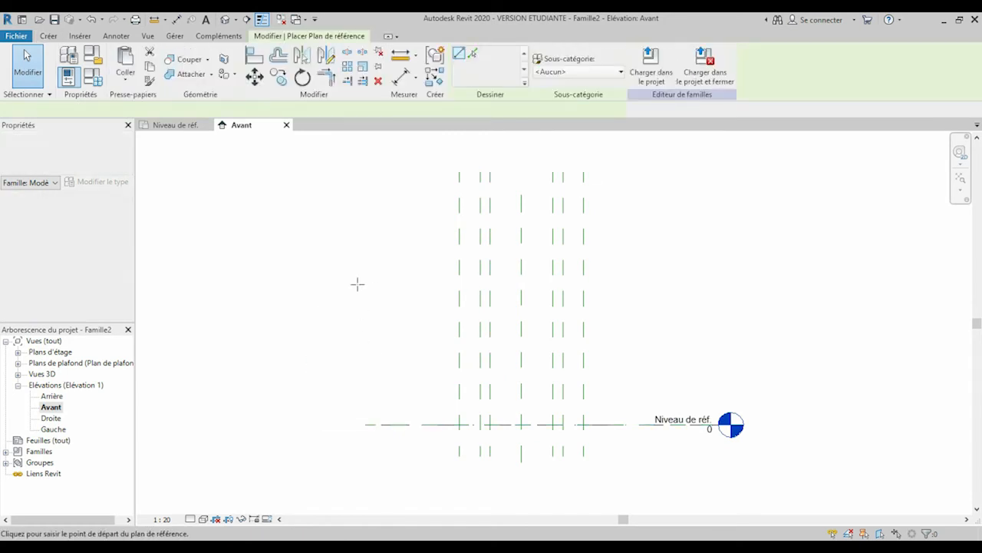
{"action": "left_click", "coordinate": [371, 188]}
{"action": "left_click", "coordinate": [683, 187]}
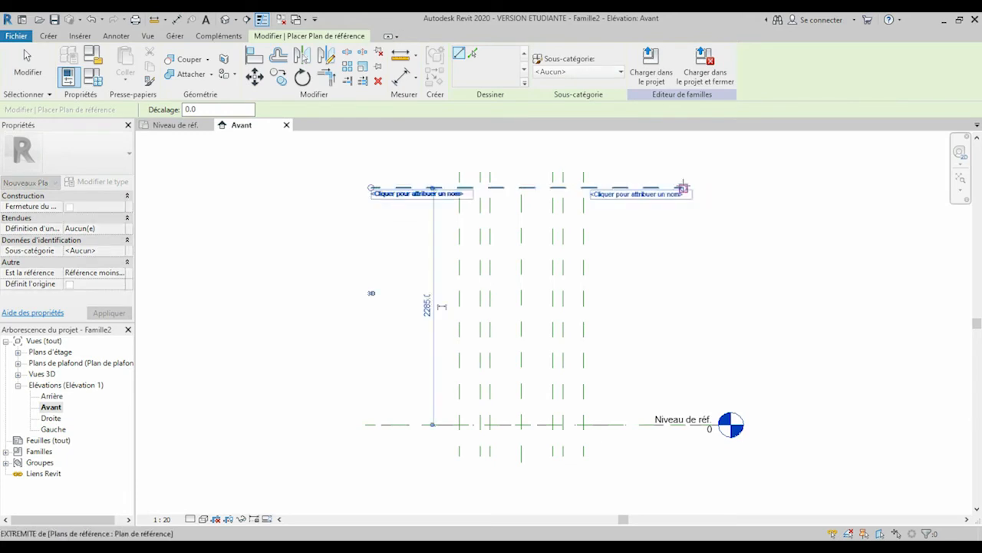
{"action": "left_click", "coordinate": [370, 282]}
{"action": "left_click", "coordinate": [683, 283]}
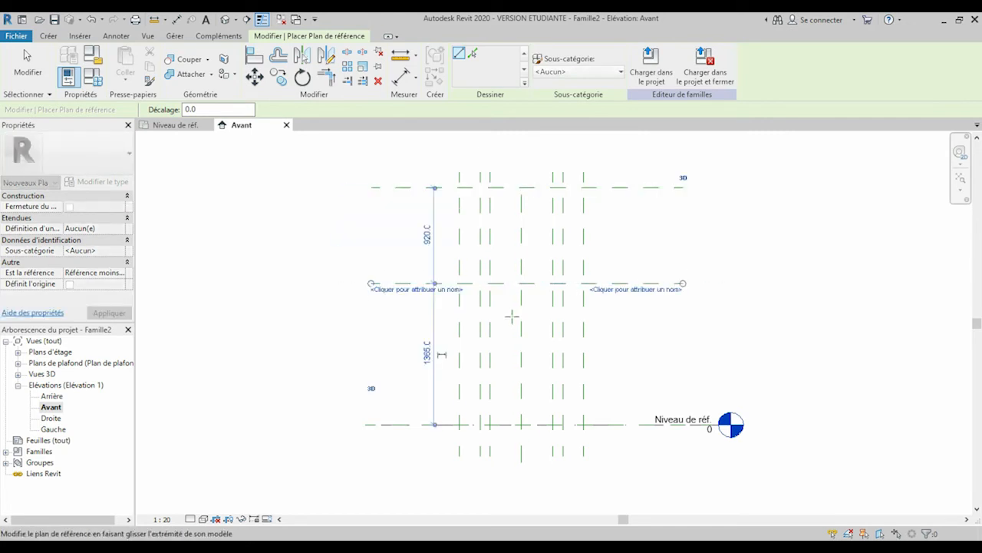
Step: Draw two more horizontal reference planes across the vertical planes, about 1105 mm and 260 mm above the reference level
{"action": "left_click", "coordinate": [336, 310]}
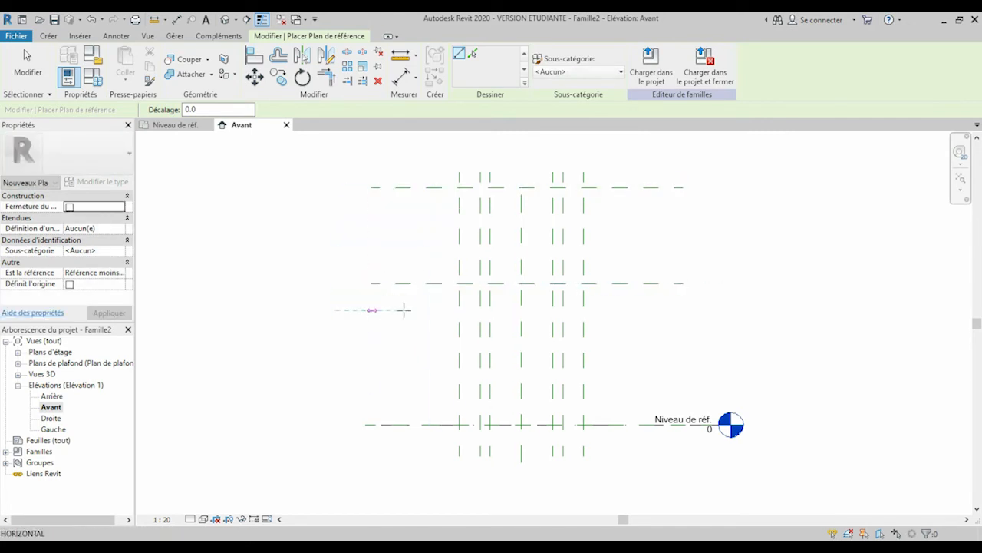
{"action": "left_click", "coordinate": [683, 310]}
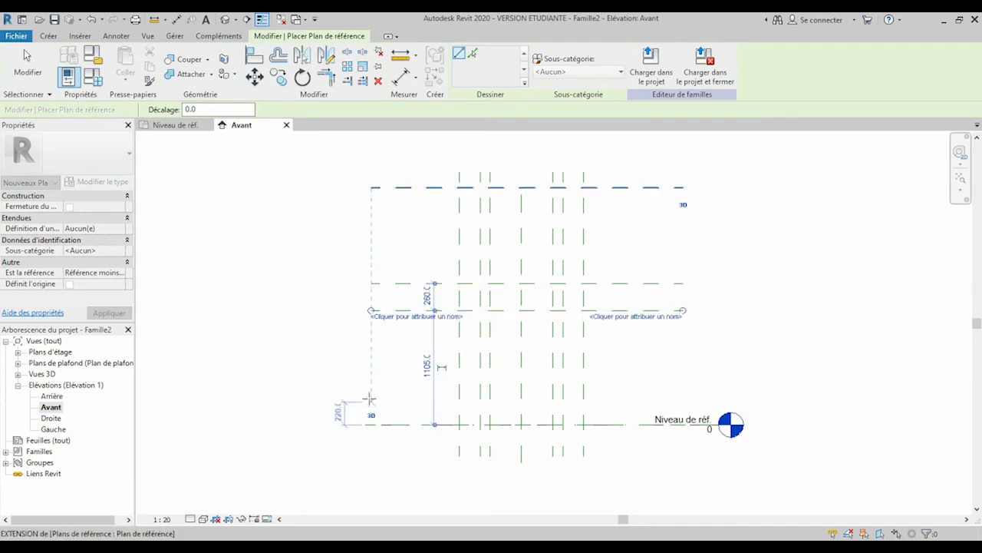
{"action": "left_click", "coordinate": [369, 398]}
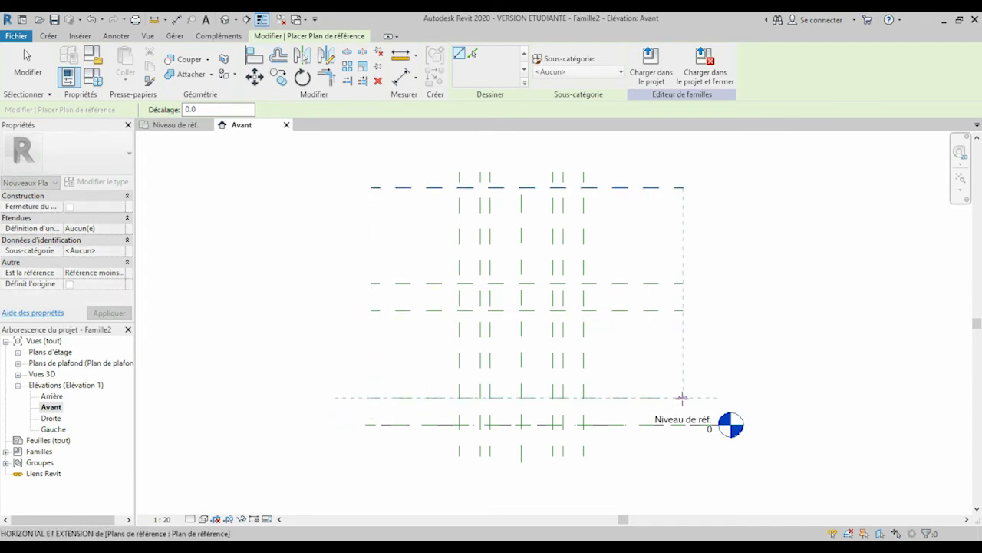
{"action": "left_click", "coordinate": [681, 398]}
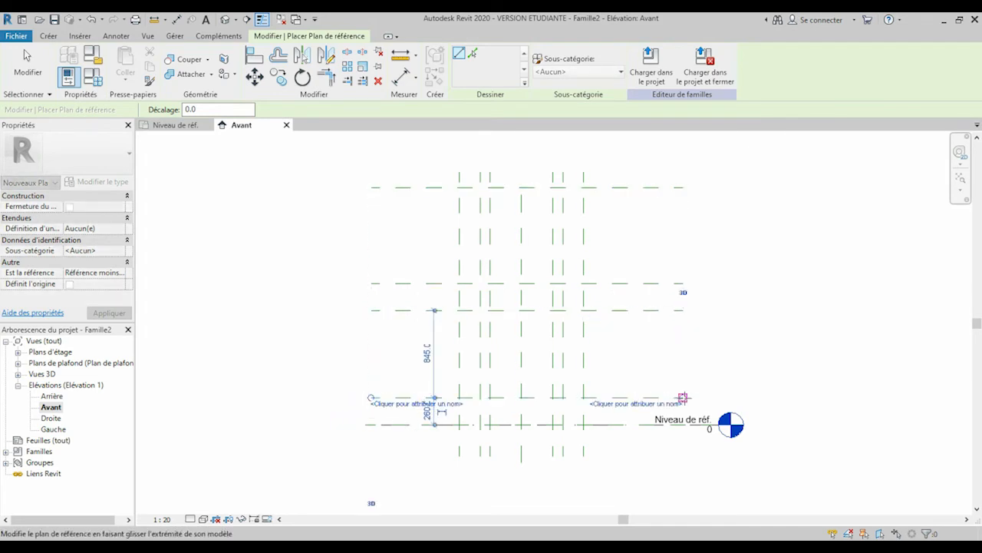
{"action": "left_click", "coordinate": [401, 76]}
{"action": "left_click", "coordinate": [393, 187]}
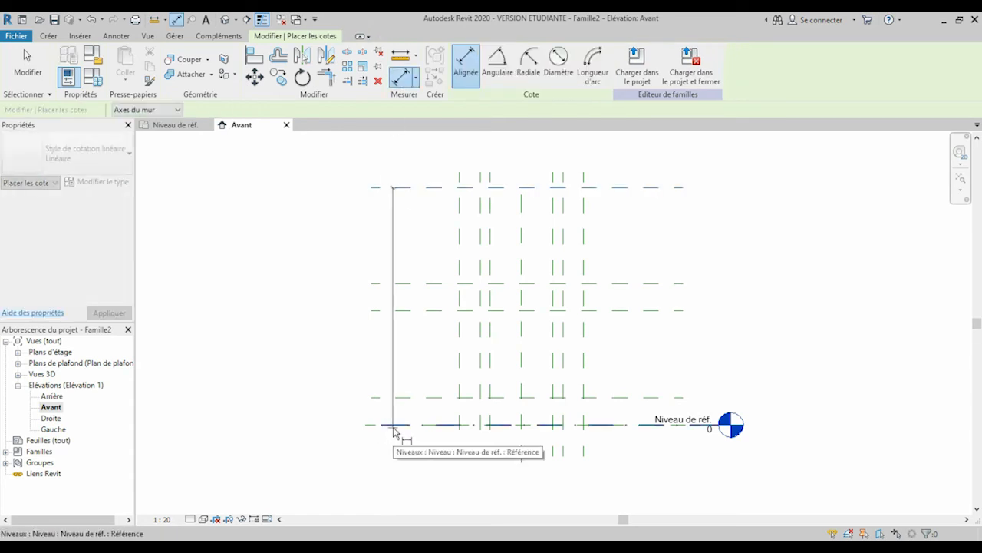
{"action": "key", "text": "Escape"}
{"action": "key", "text": "Escape"}
{"action": "key", "text": "d"}
{"action": "key", "text": "i"}
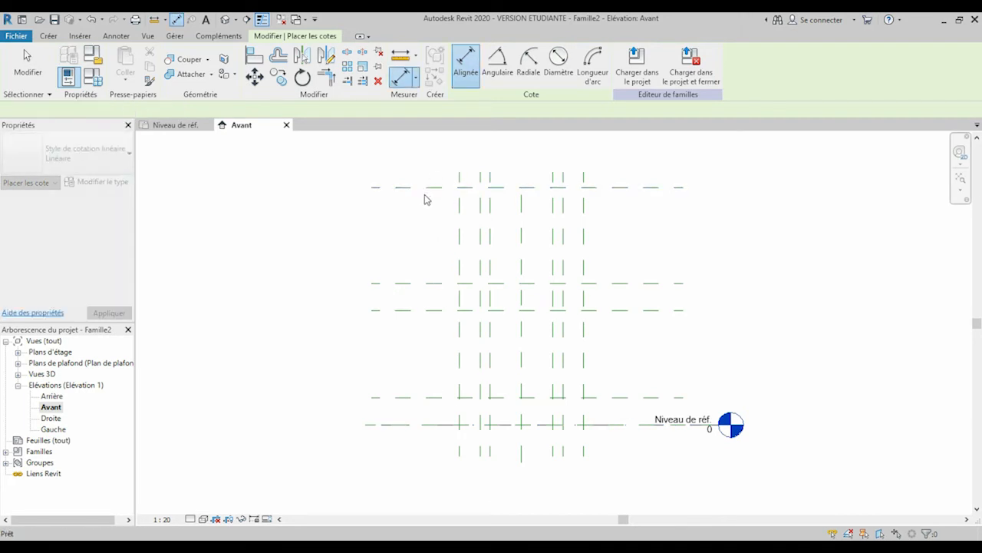
{"action": "key", "text": "Escape"}
{"action": "key", "text": "Escape"}
Step: Name the uppermost horizontal reference plane HSP
{"action": "left_click", "coordinate": [426, 189]}
{"action": "left_click", "coordinate": [412, 195]}
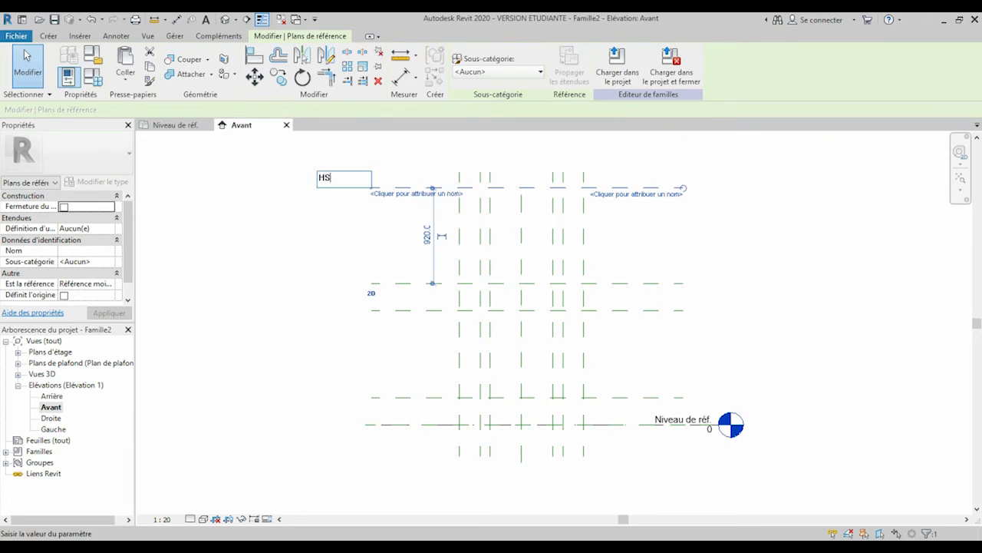
{"action": "key", "text": "Return"}
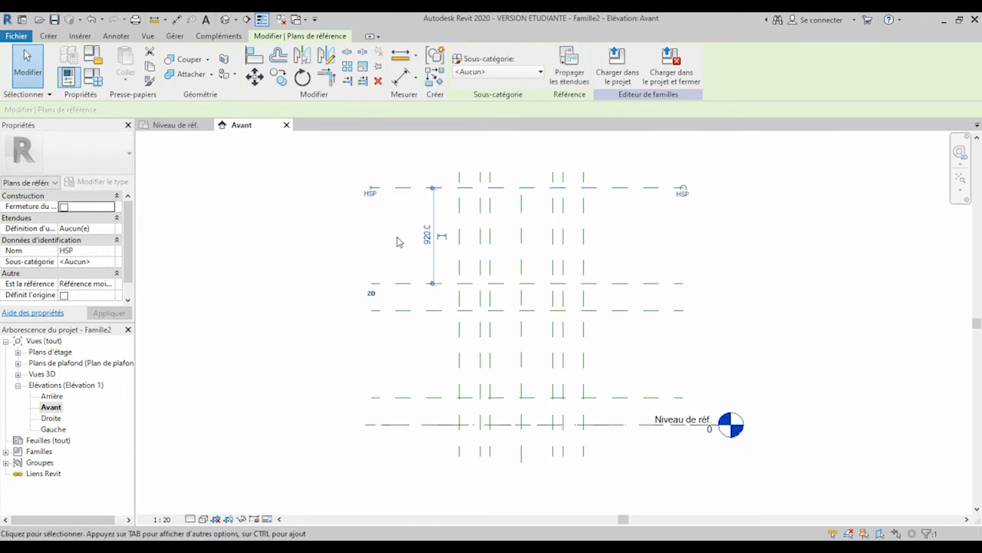
{"action": "key", "text": "Escape"}
{"action": "left_click", "coordinate": [412, 284]}
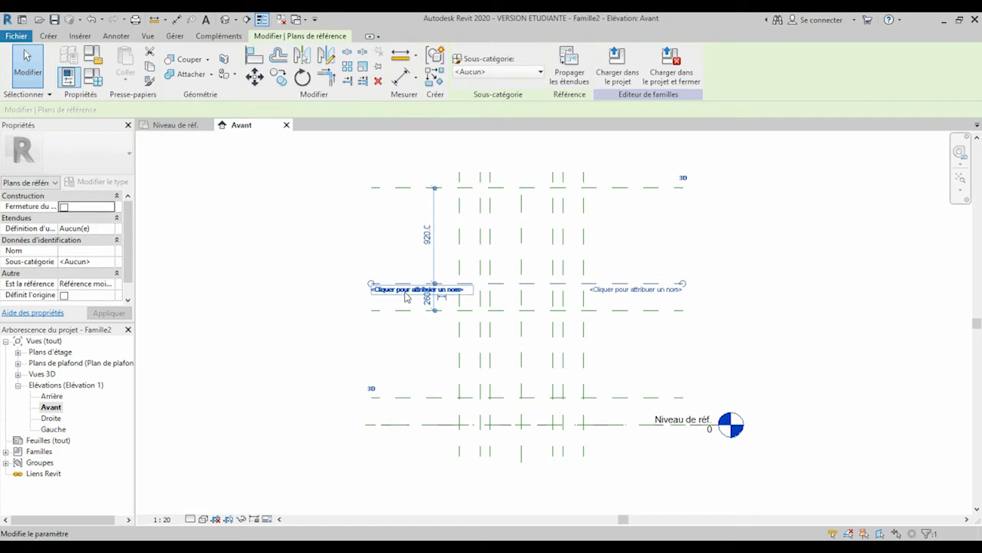
{"action": "key", "text": "Escape"}
Step: Set the Est la référence property of the HSP plane to Haut
{"action": "left_click", "coordinate": [398, 190]}
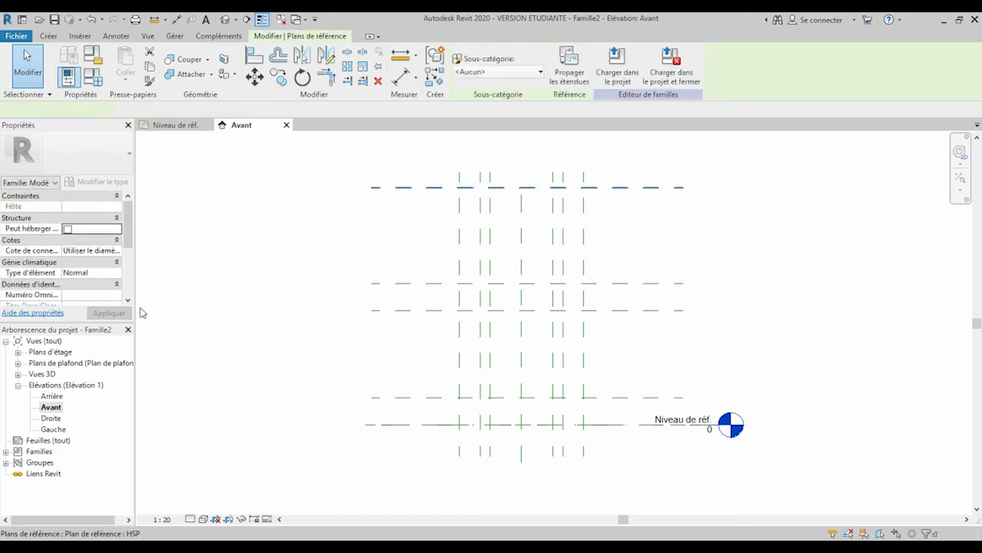
{"action": "left_click", "coordinate": [101, 285]}
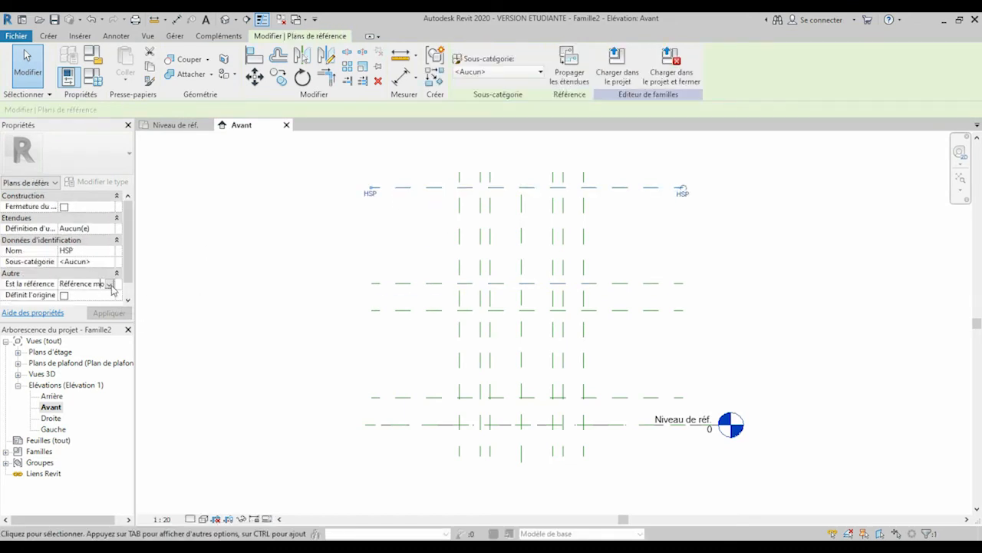
{"action": "left_click", "coordinate": [110, 284]}
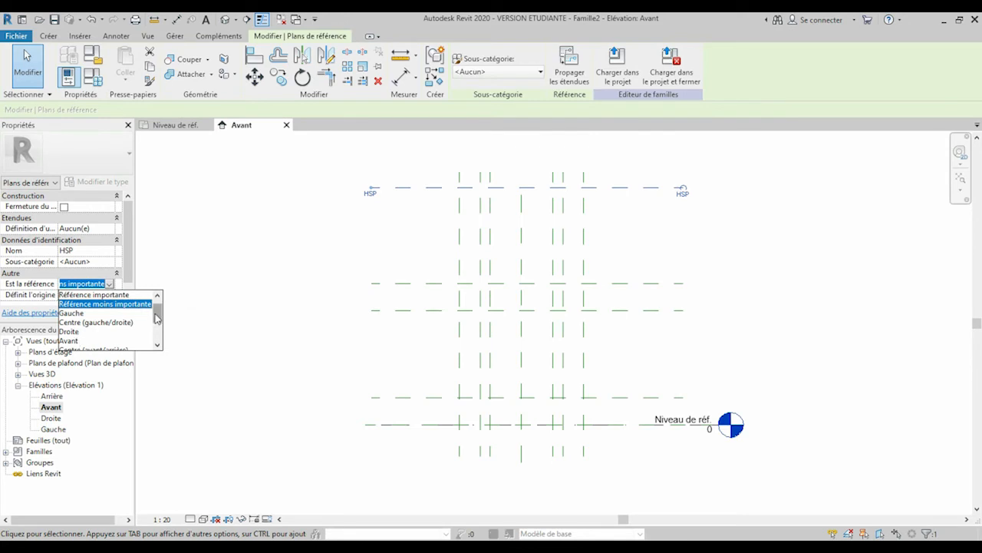
{"action": "scroll", "coordinate": [100, 341], "scroll_direction": "down", "scroll_amount": 2}
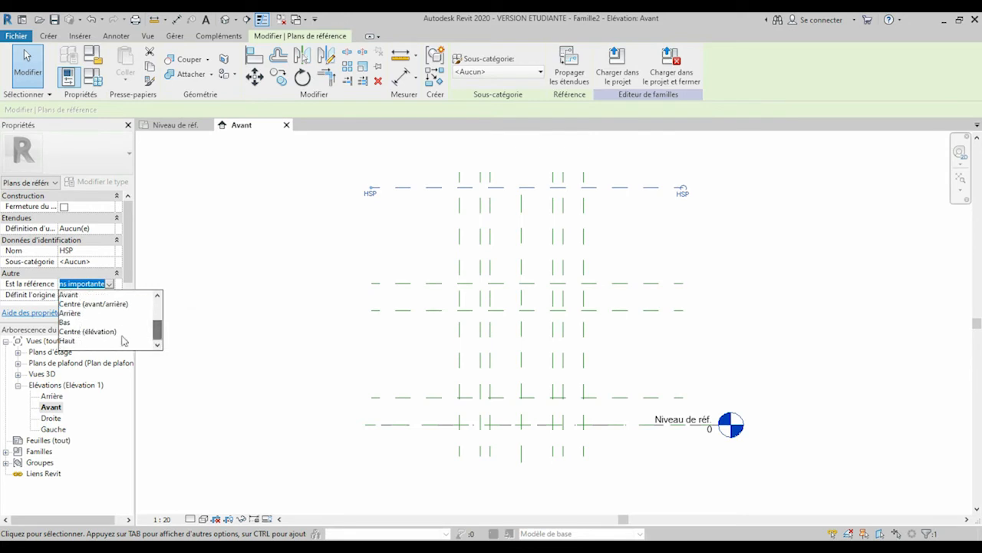
{"action": "left_click", "coordinate": [69, 341]}
{"action": "left_click", "coordinate": [271, 255]}
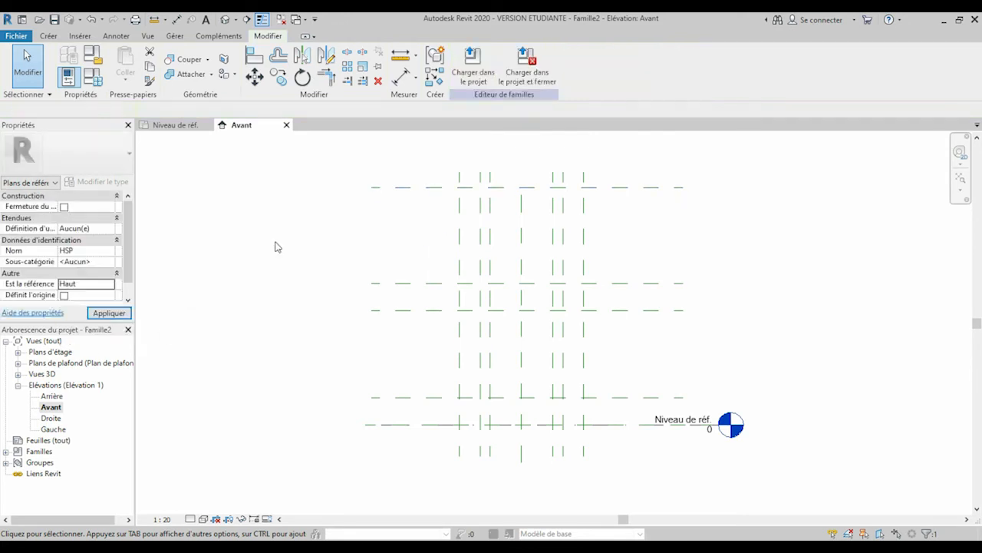
Step: Name the horizontal reference plane directly below HSP Cheminée Ht
{"action": "left_click", "coordinate": [406, 284]}
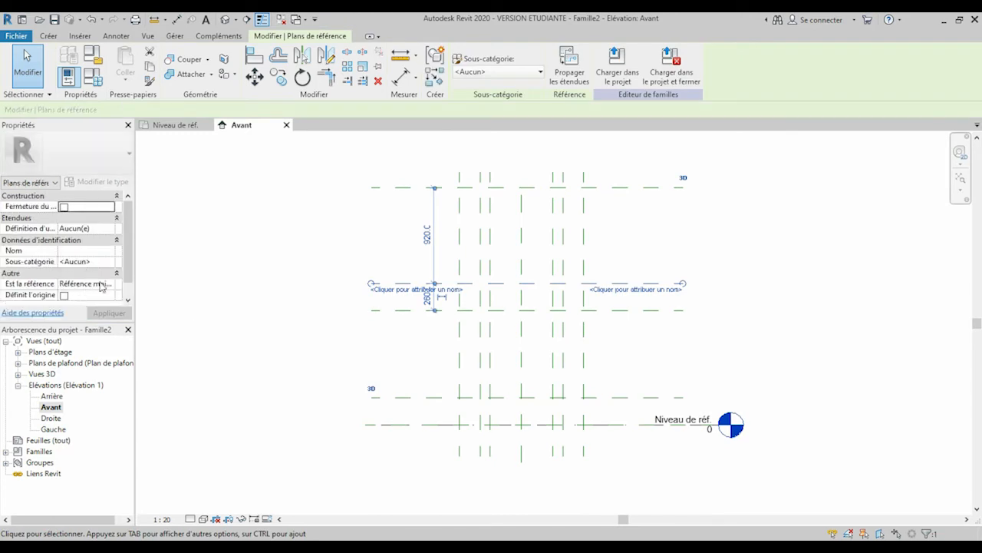
{"action": "left_click", "coordinate": [390, 292]}
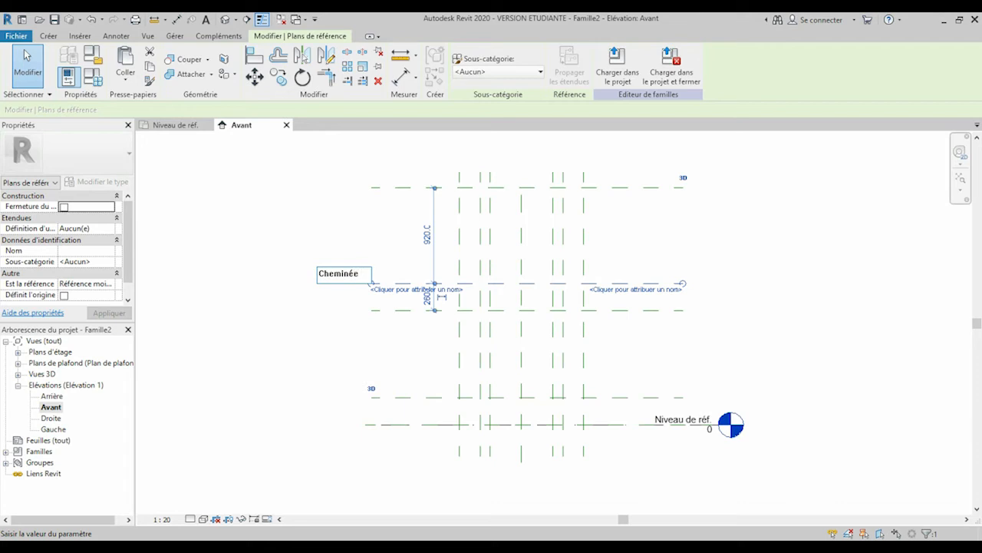
{"action": "key", "text": "Return"}
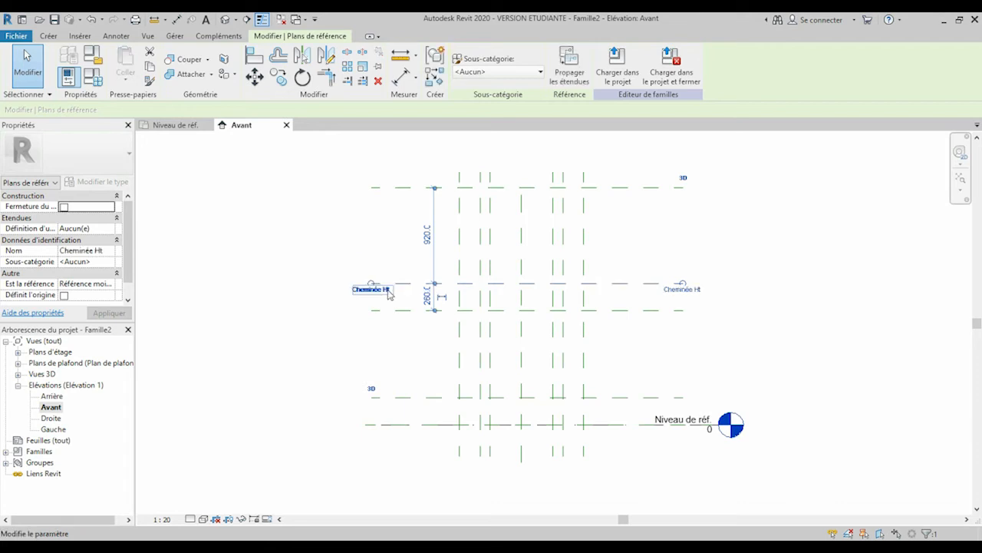
{"action": "left_click", "coordinate": [353, 254]}
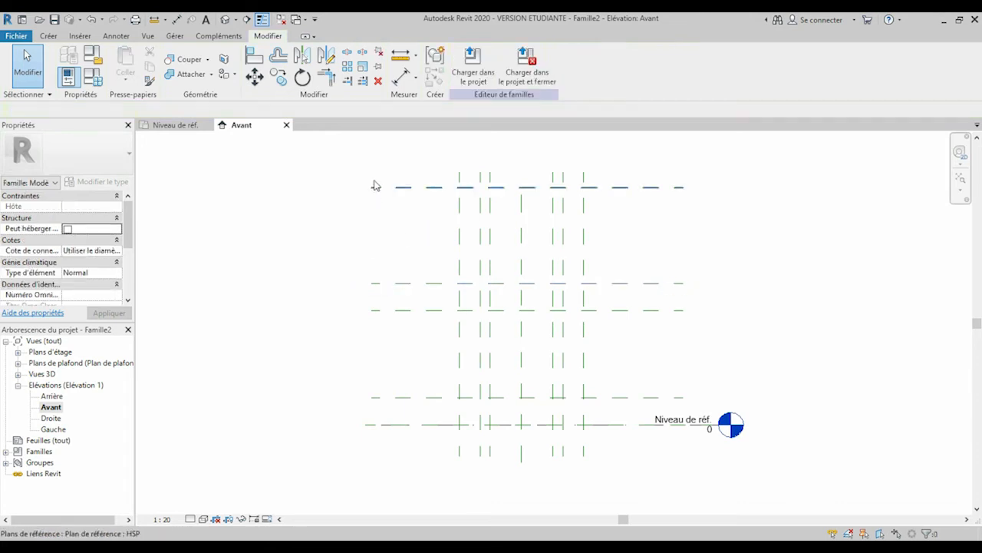
Step: Dimension the heights of the HSP and Cheminée Ht planes above the reference level with aligned dimensions
{"action": "left_click", "coordinate": [401, 77]}
{"action": "left_click", "coordinate": [403, 189]}
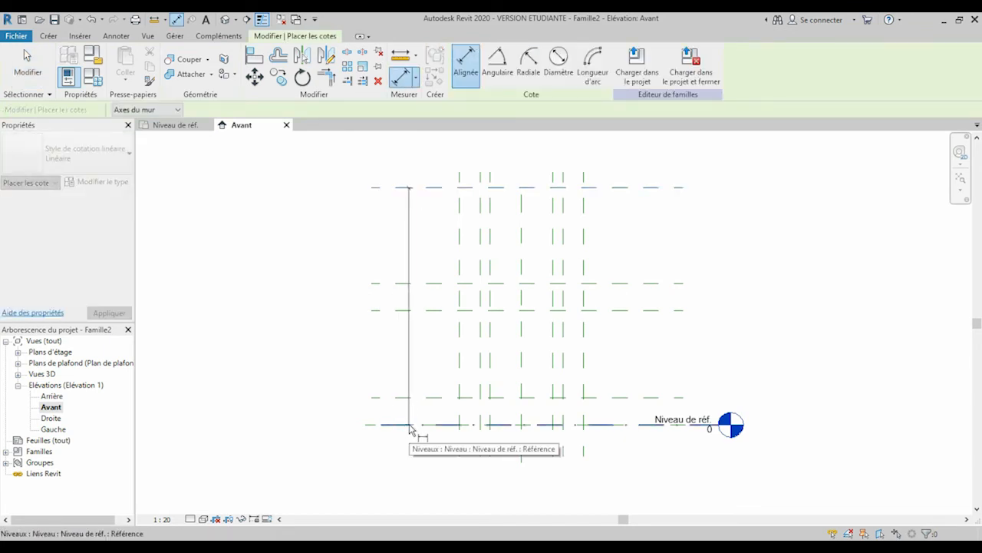
{"action": "left_click", "coordinate": [410, 426]}
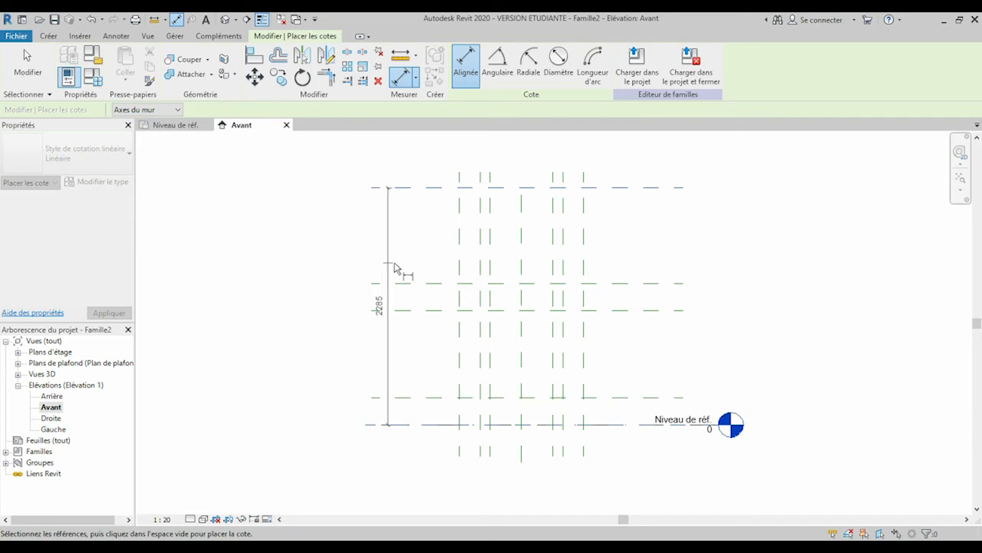
{"action": "left_click", "coordinate": [434, 285]}
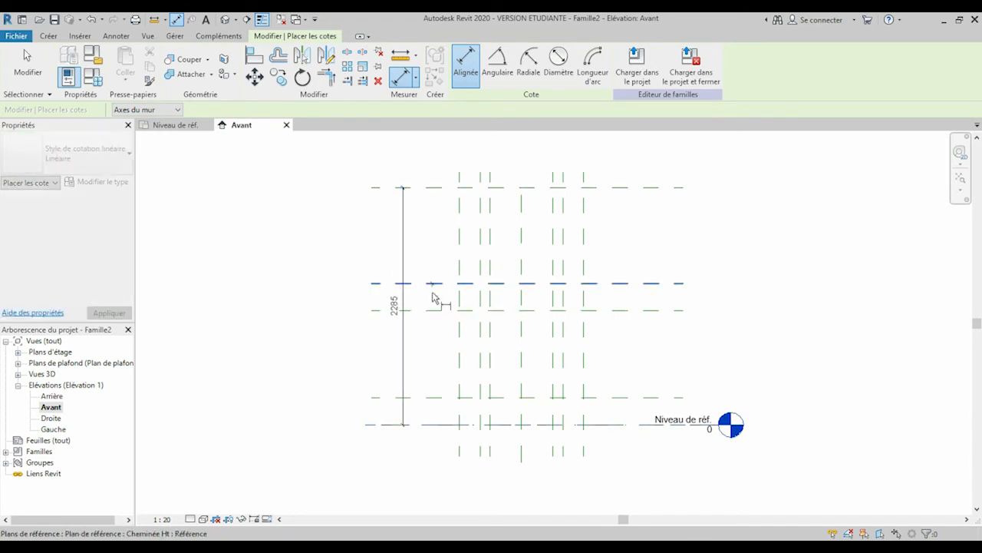
{"action": "left_click", "coordinate": [434, 426]}
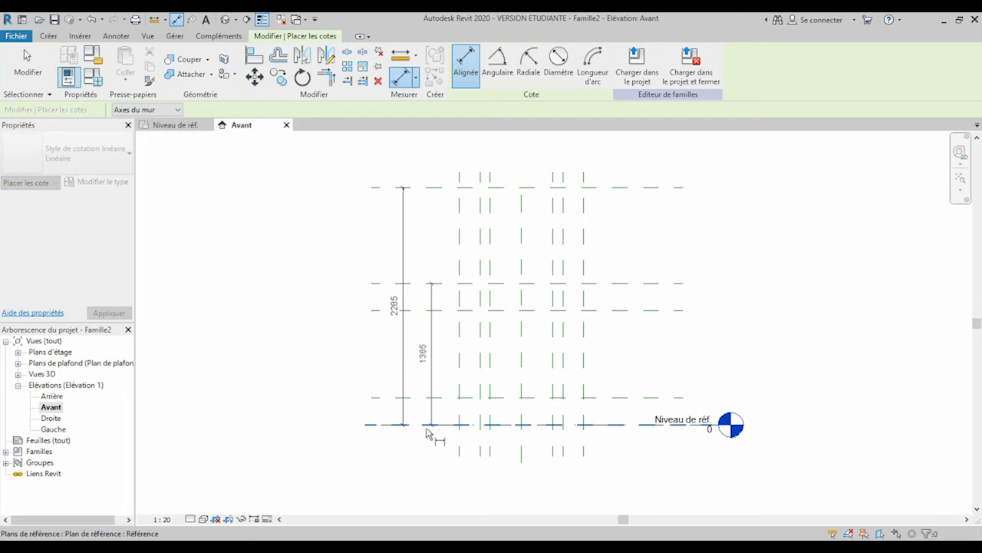
{"action": "left_click", "coordinate": [420, 434]}
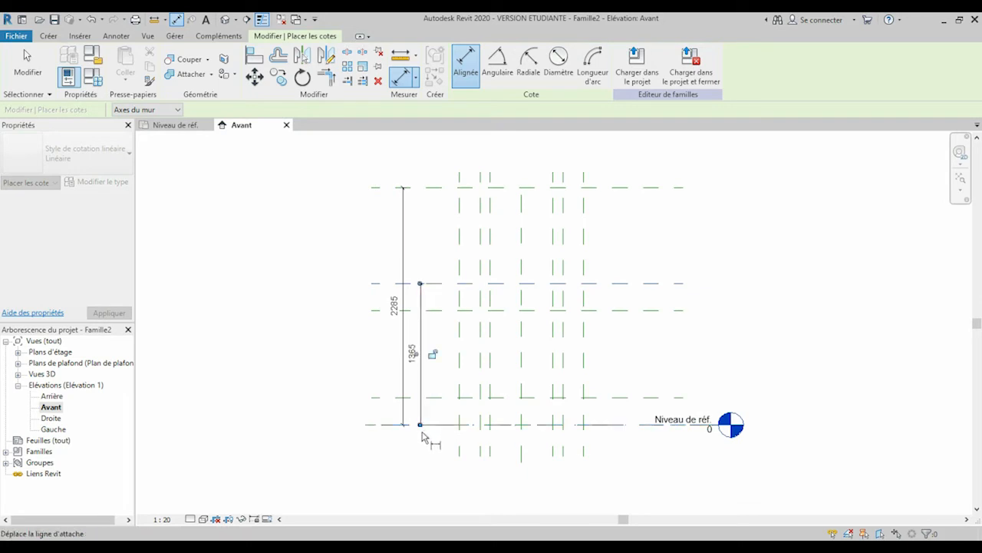
Step: Dimension the spacing from the Cheminée Ht plane to the plane below it, and from that plane to the lowest reference plane
{"action": "left_click", "coordinate": [443, 285]}
{"action": "left_click", "coordinate": [442, 310]}
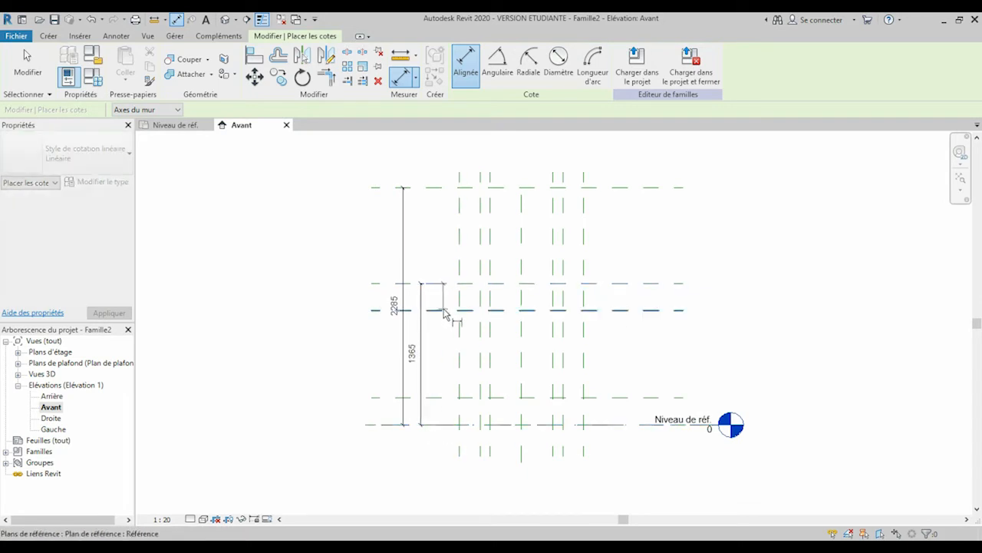
{"action": "left_click", "coordinate": [441, 330]}
{"action": "left_click", "coordinate": [452, 311]}
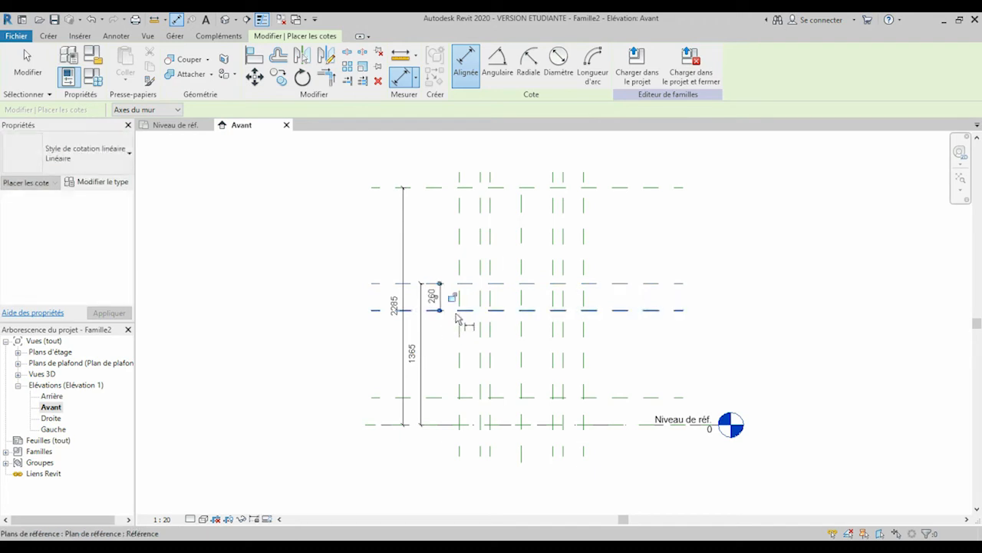
{"action": "left_click", "coordinate": [452, 397]}
{"action": "left_click", "coordinate": [440, 409]}
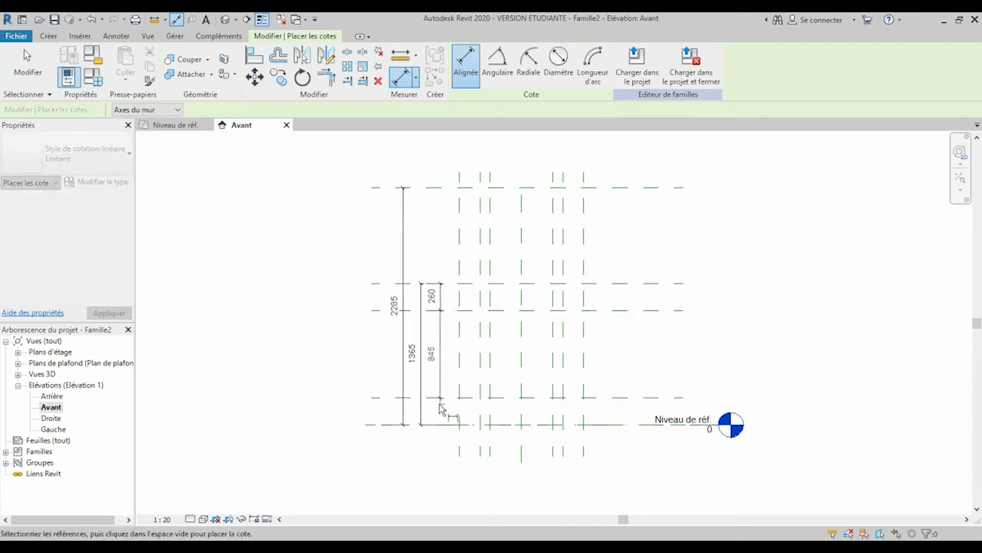
Step: Dimension the lowest horizontal reference plane's height above the reference level, in line with the two preceding dimensions
{"action": "left_click", "coordinate": [467, 398]}
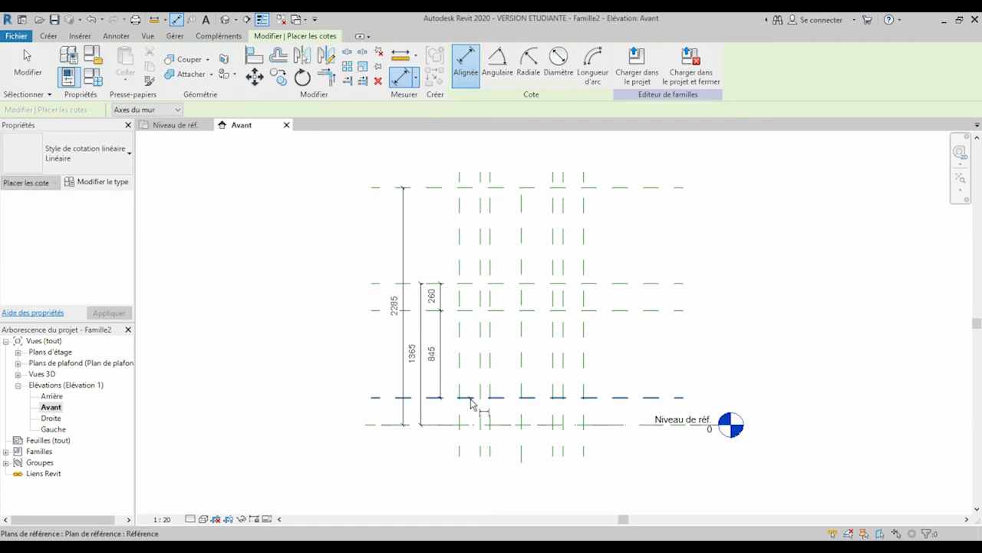
{"action": "key", "text": "Tab"}
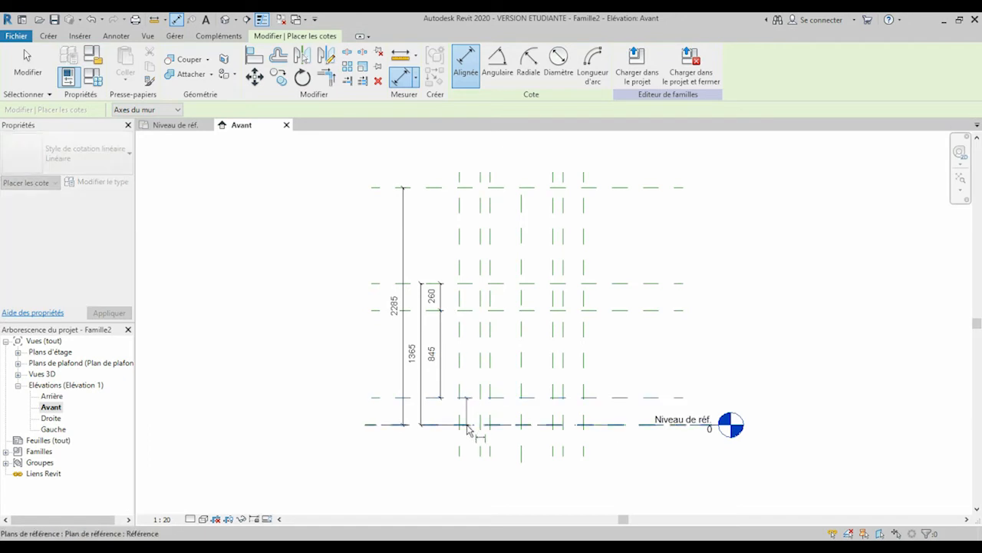
{"action": "left_click", "coordinate": [465, 424]}
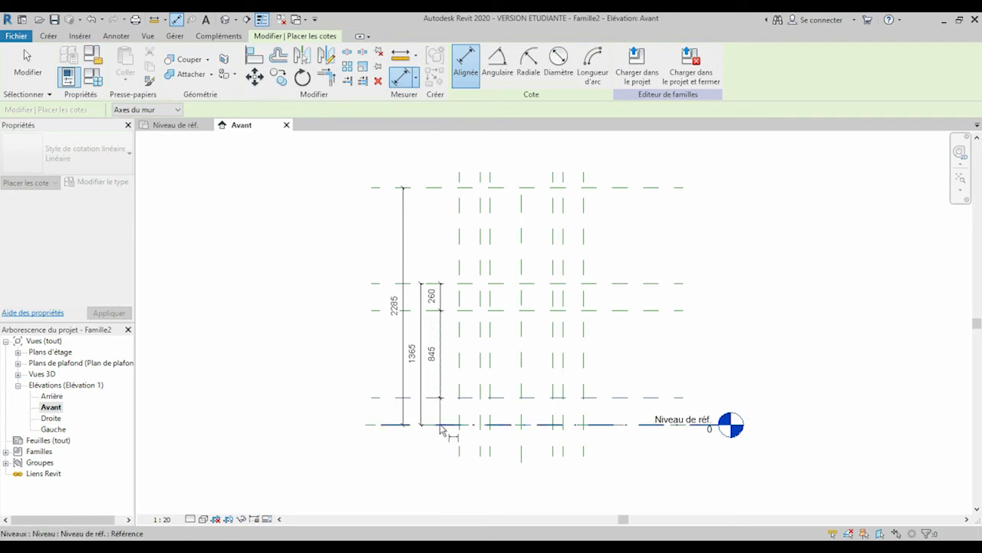
{"action": "left_click", "coordinate": [442, 425]}
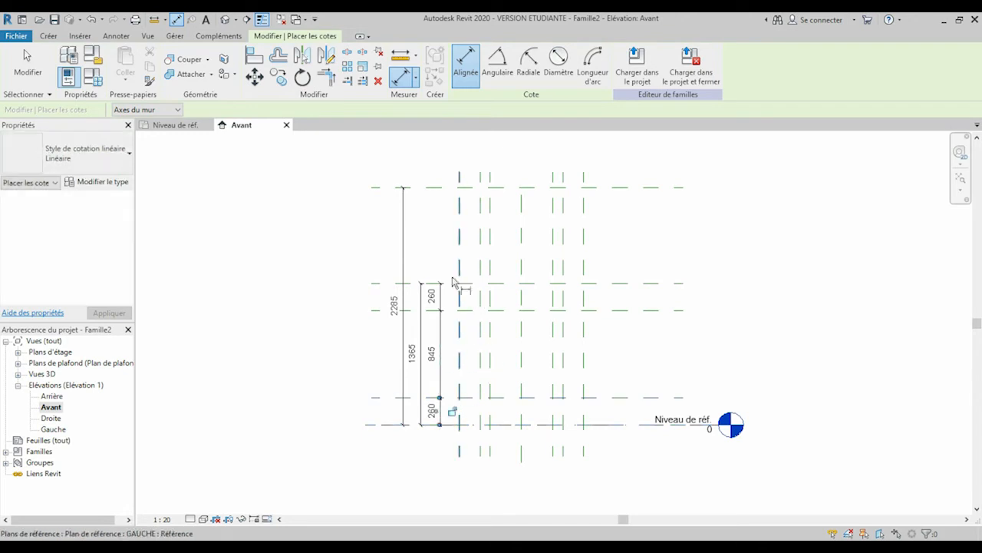
{"action": "key", "text": "Escape"}
{"action": "key", "text": "Escape"}
Step: Label the dimension from the reference level to the HSP plane with a new type parameter named HSP
{"action": "left_click", "coordinate": [403, 232]}
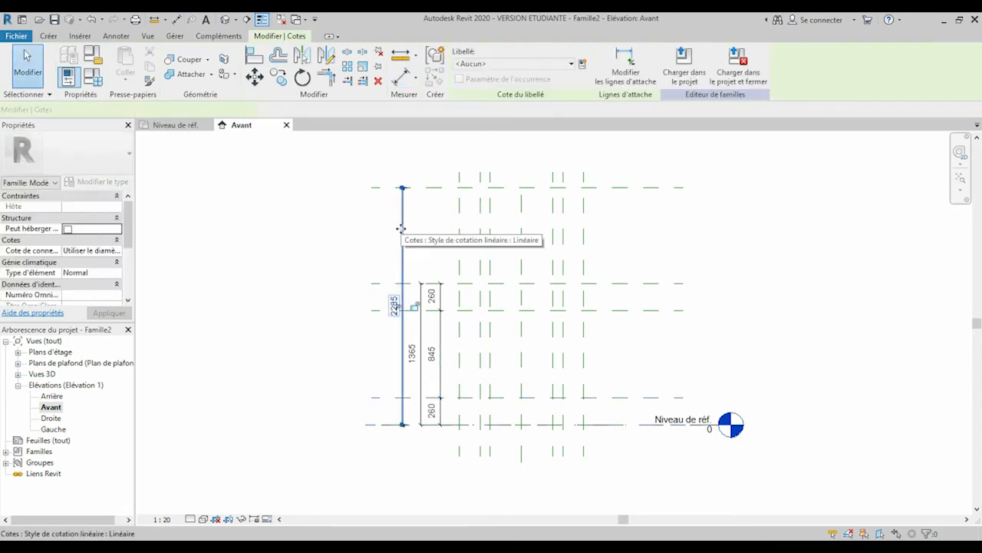
{"action": "left_click", "coordinate": [580, 66]}
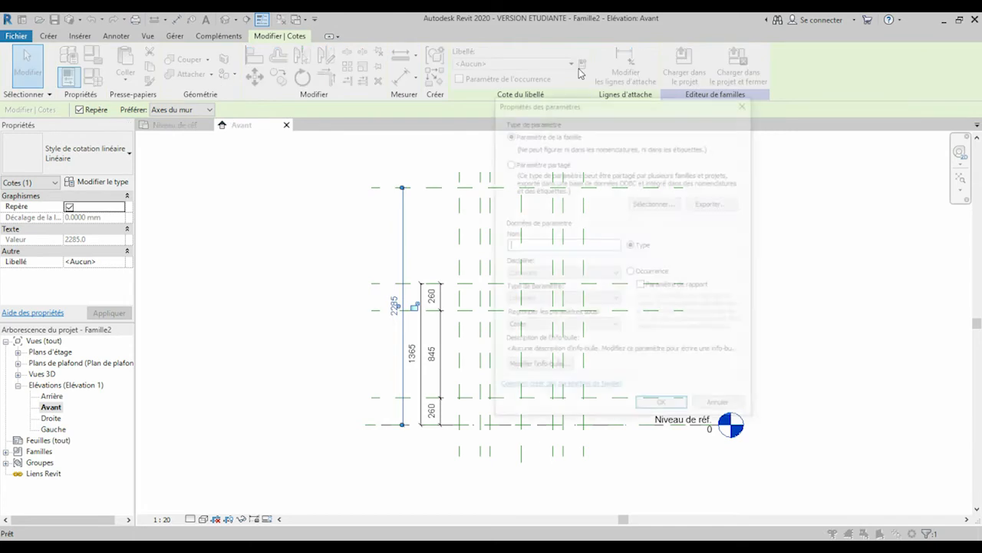
{"action": "type", "text": "HSP"}
{"action": "key", "text": "Return"}
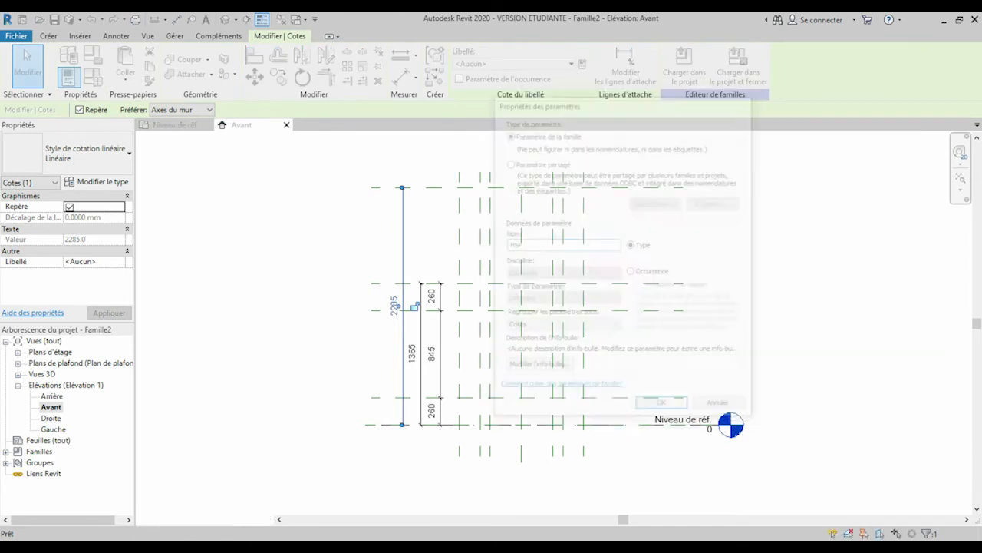
{"action": "left_click", "coordinate": [323, 268]}
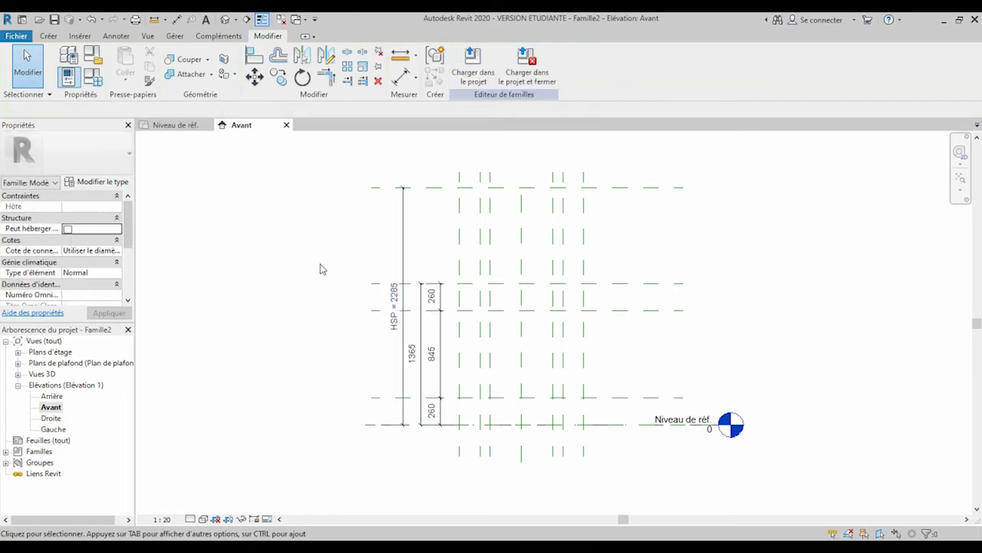
Step: Label the dimension from the reference level to the Cheminée Ht plane with a new type parameter named Cheminée Ht
{"action": "left_click", "coordinate": [422, 356]}
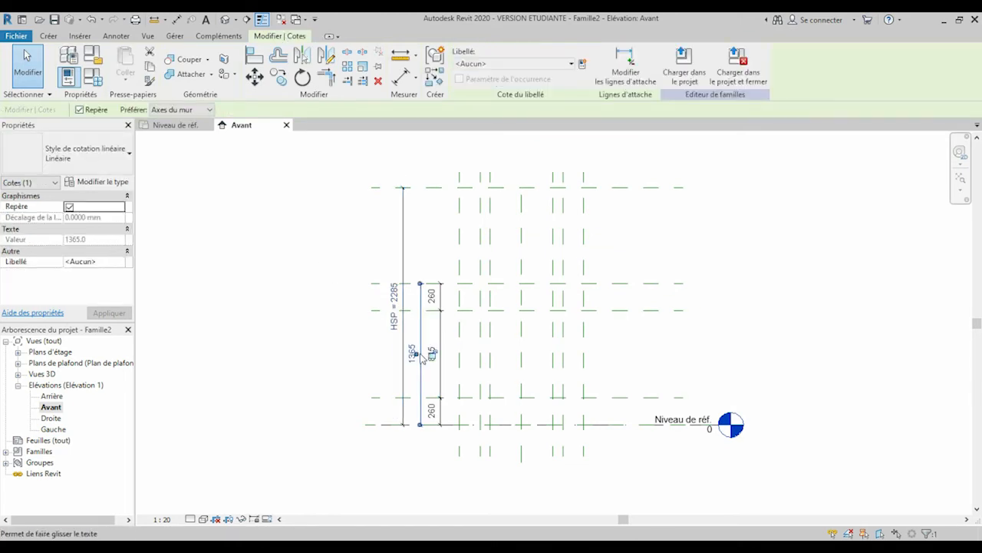
{"action": "left_click", "coordinate": [583, 64]}
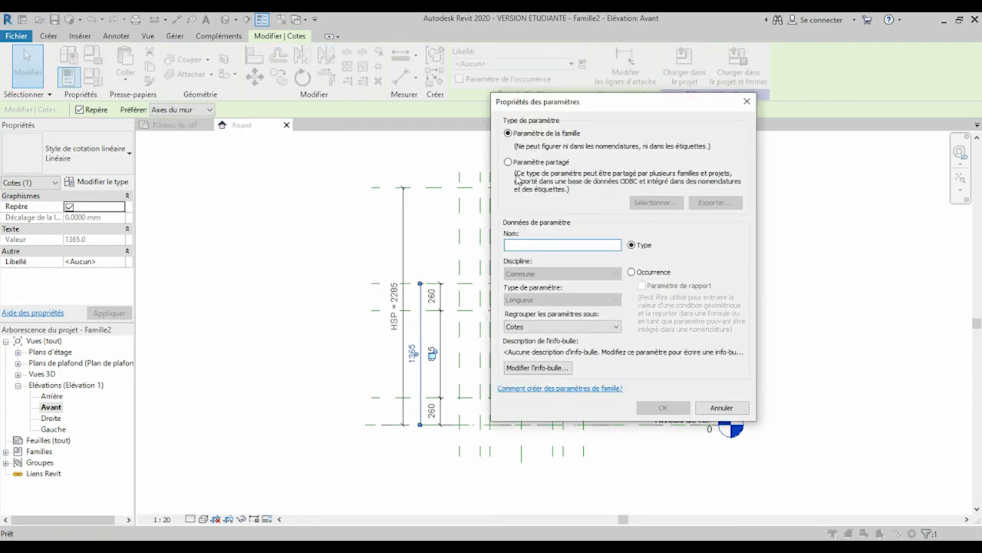
{"action": "type", "text": "Cheminée Ht"}
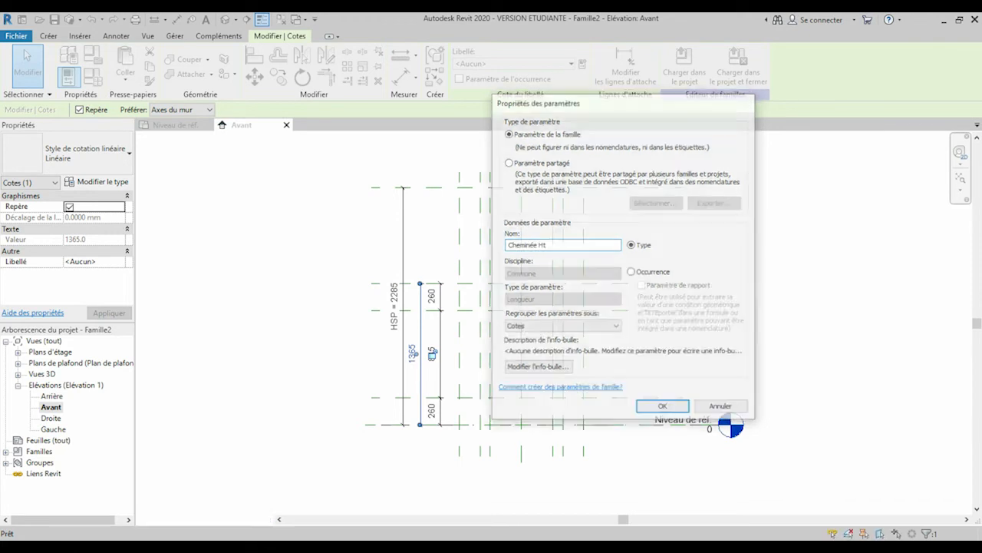
{"action": "key", "text": "Return"}
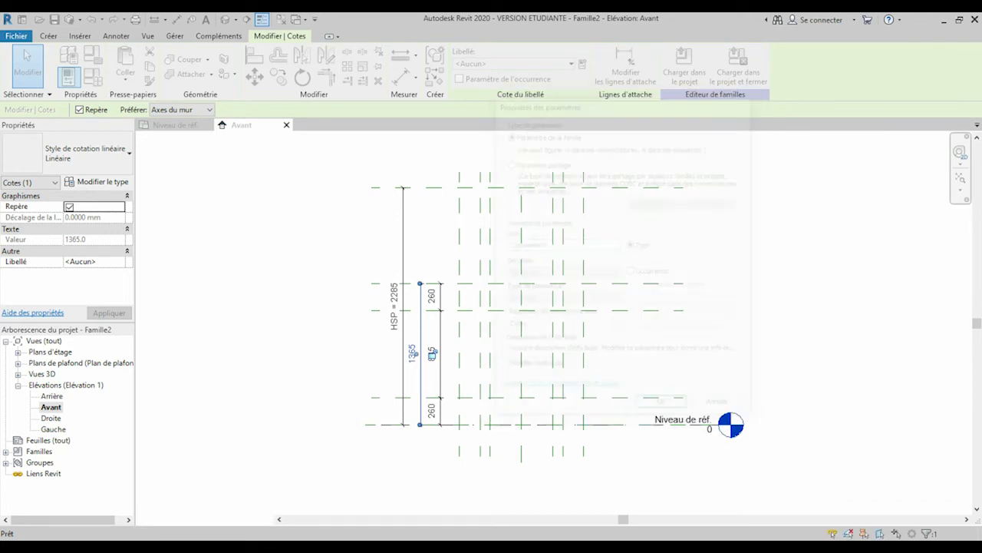
{"action": "left_click", "coordinate": [327, 185]}
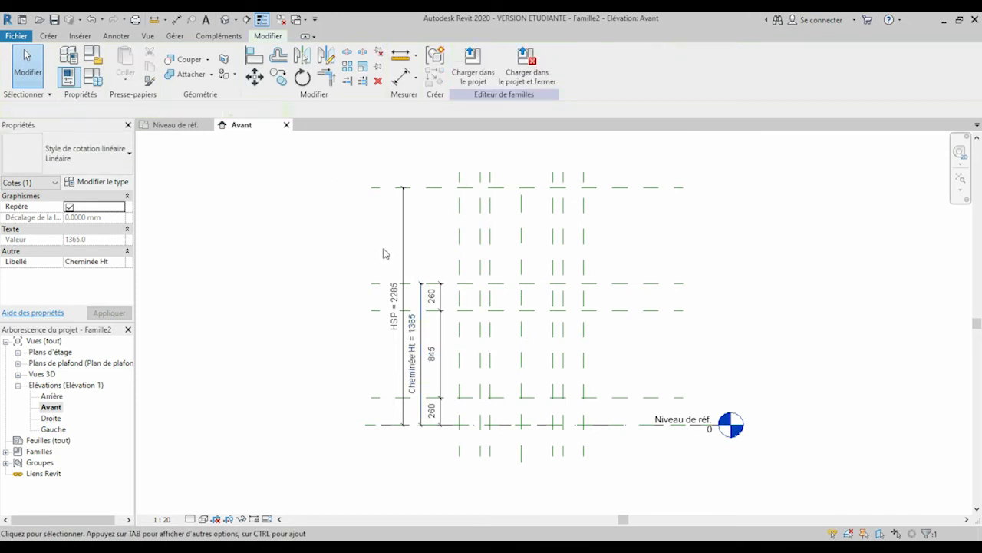
Step: Label the dimension between the Cheminée Ht plane and the plane just below it with a new type parameter named Chapiteau Ht
{"action": "left_click", "coordinate": [431, 296]}
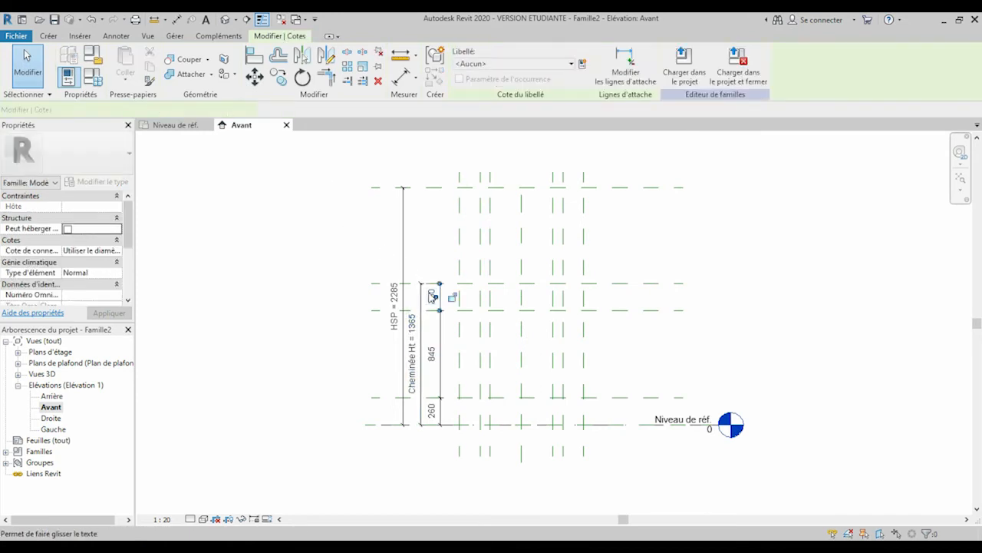
{"action": "left_click", "coordinate": [585, 67]}
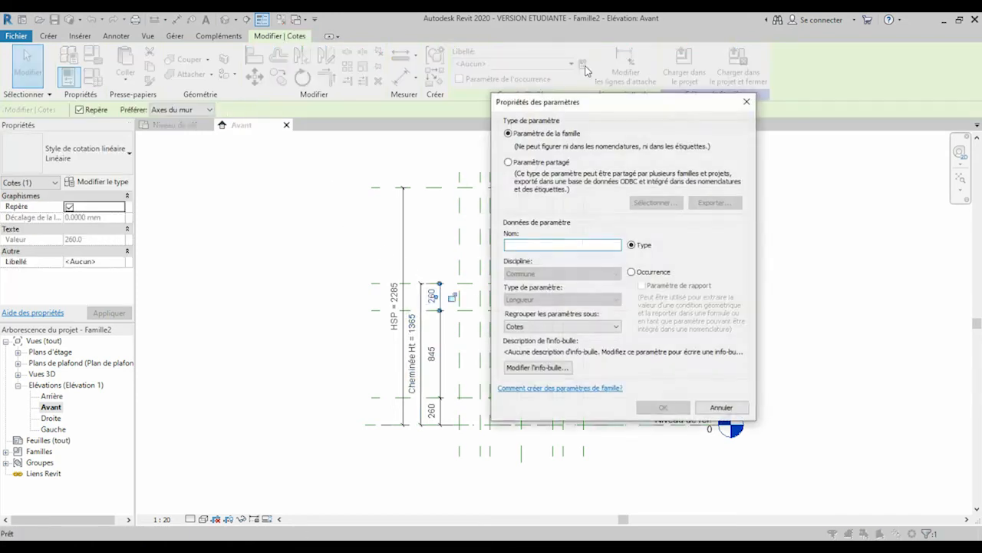
{"action": "type", "text": "Chapiteau Ht"}
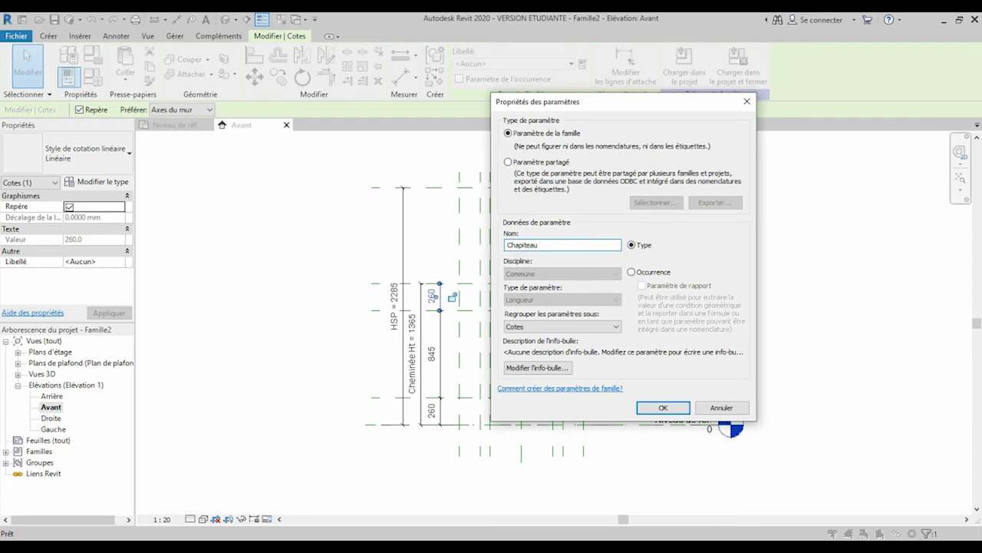
{"action": "left_click", "coordinate": [660, 406]}
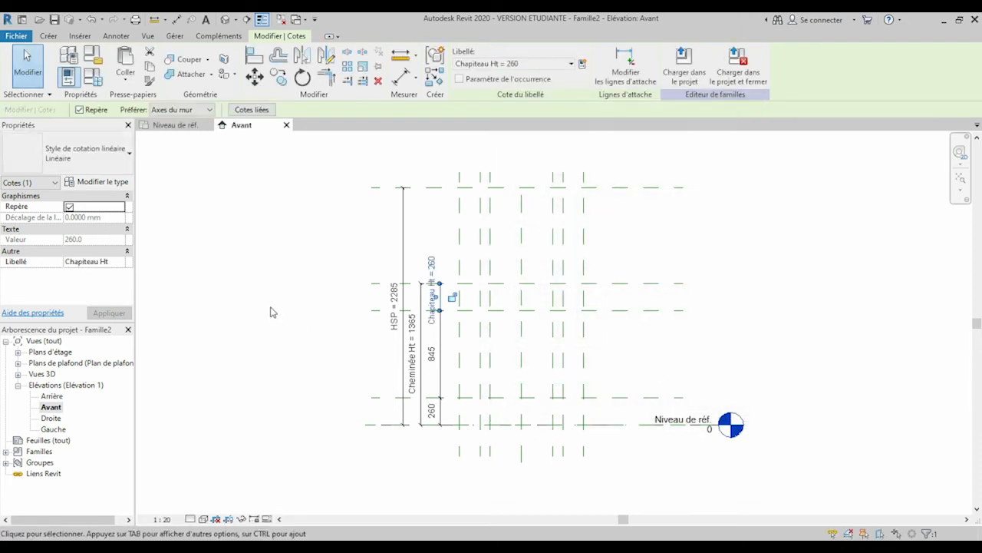
Step: Delete the unlabelled middle dimension between the Chapiteau Ht dimension and the lowest horizontal reference plane
{"action": "left_click", "coordinate": [436, 356]}
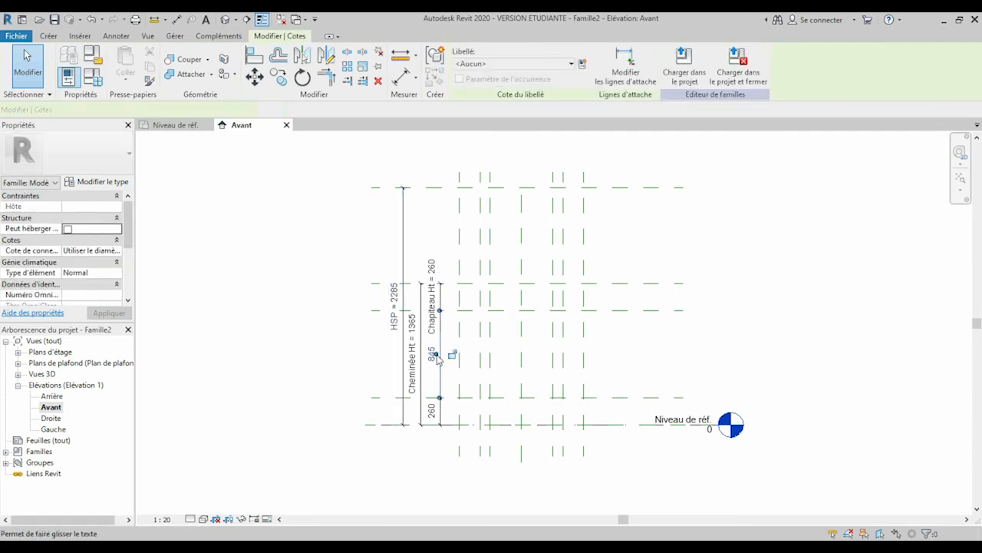
{"action": "left_click", "coordinate": [584, 64]}
{"action": "left_click", "coordinate": [720, 408]}
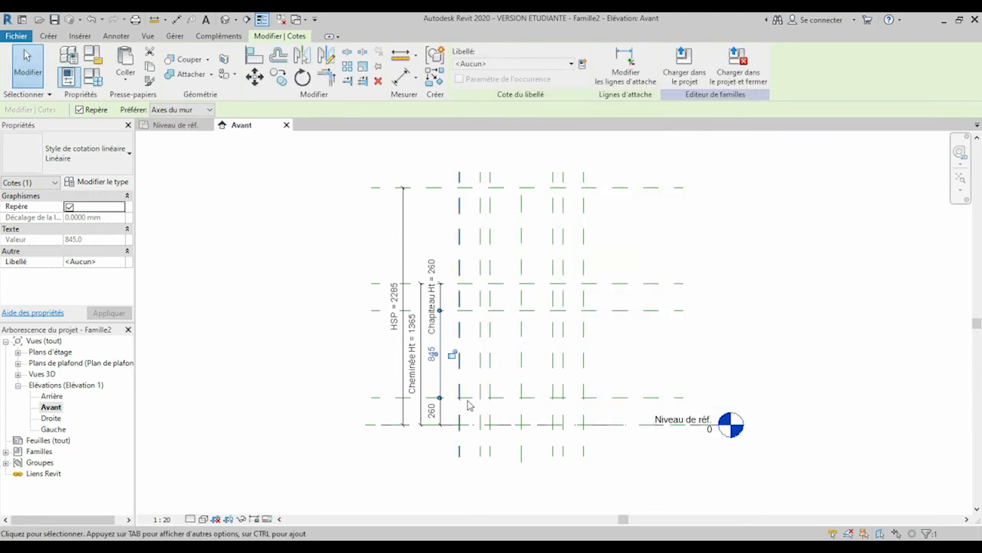
{"action": "key", "text": "Escape"}
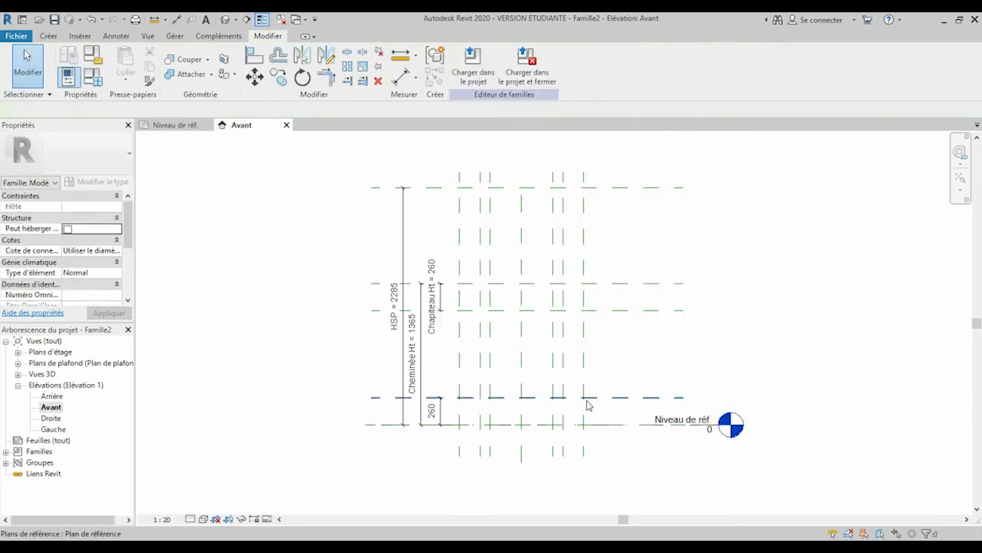
Step: Label the dimension between the reference level and the lowest horizontal plane with a new type parameter named Base Ht
{"action": "left_click", "coordinate": [432, 413]}
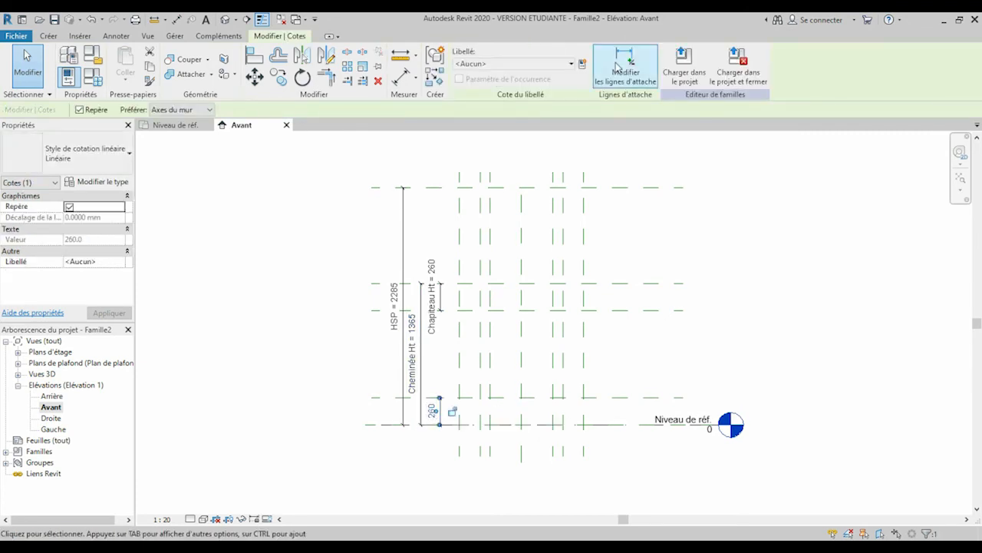
{"action": "left_click", "coordinate": [582, 64]}
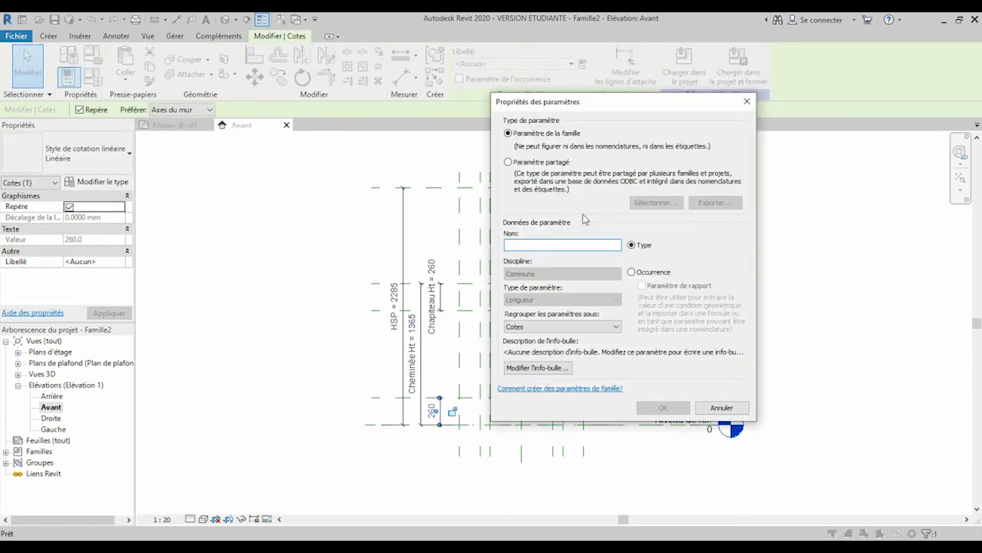
{"action": "type", "text": "Base Ht"}
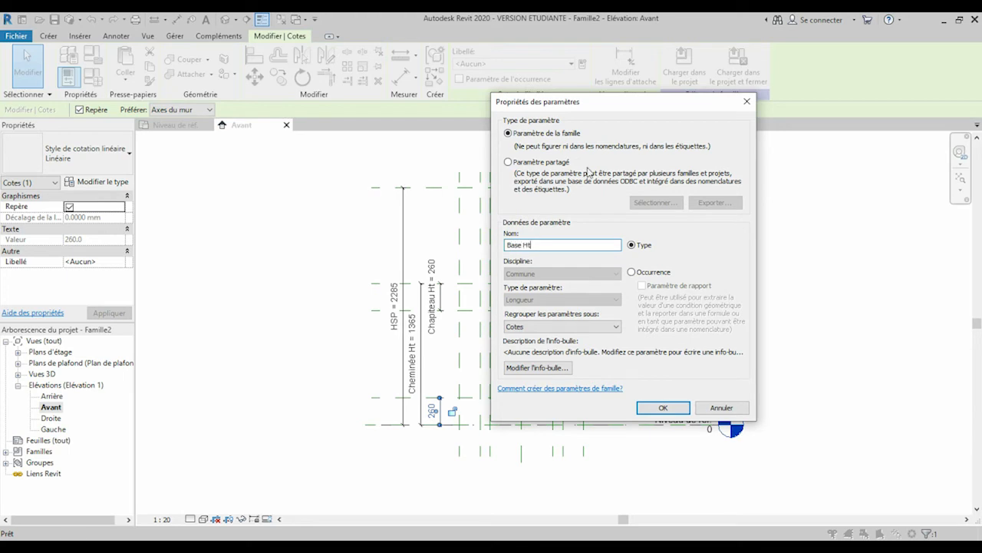
{"action": "left_click", "coordinate": [662, 408]}
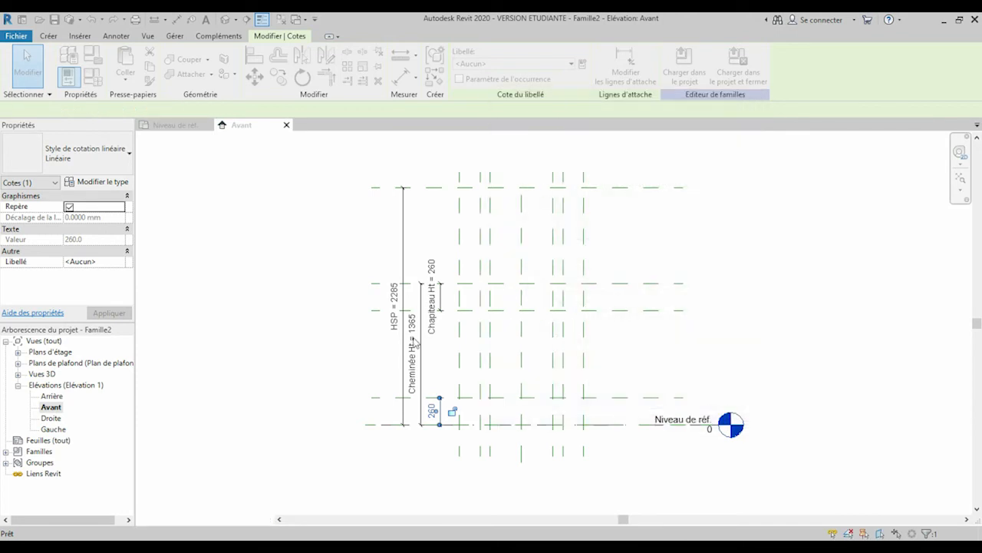
{"action": "scroll", "coordinate": [453, 378], "scroll_direction": "up", "scroll_amount": 2}
{"action": "left_click", "coordinate": [310, 341]}
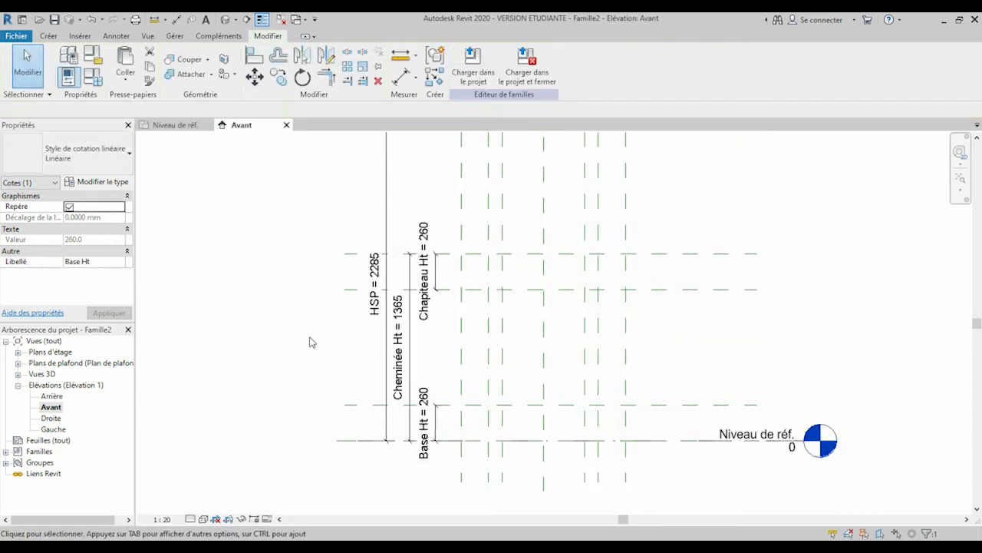
{"action": "left_click", "coordinate": [400, 76]}
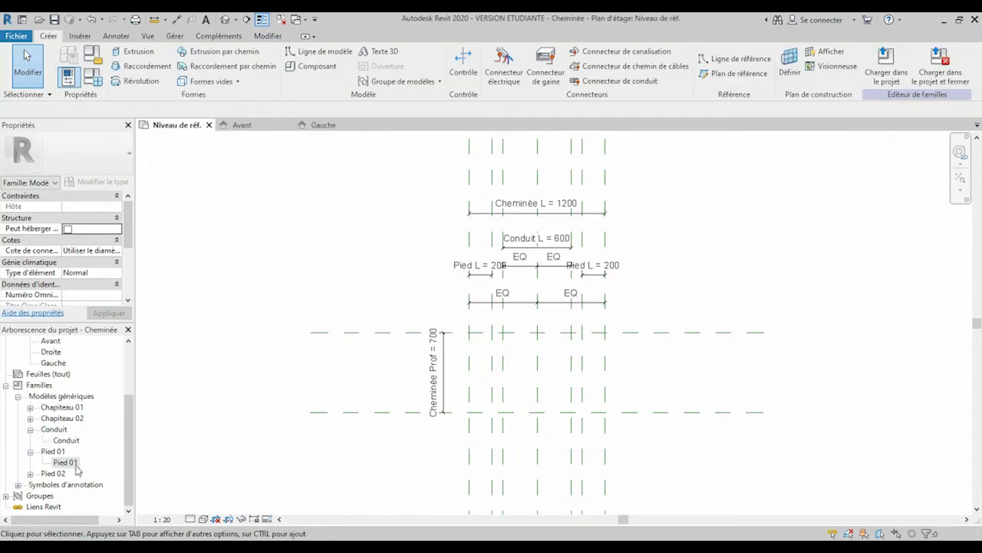
Step: Save the project and place one Pied 01 component at the intersection of the GAUCHE plane and the upper horizontal plane in the plan view
{"action": "left_click", "coordinate": [67, 461]}
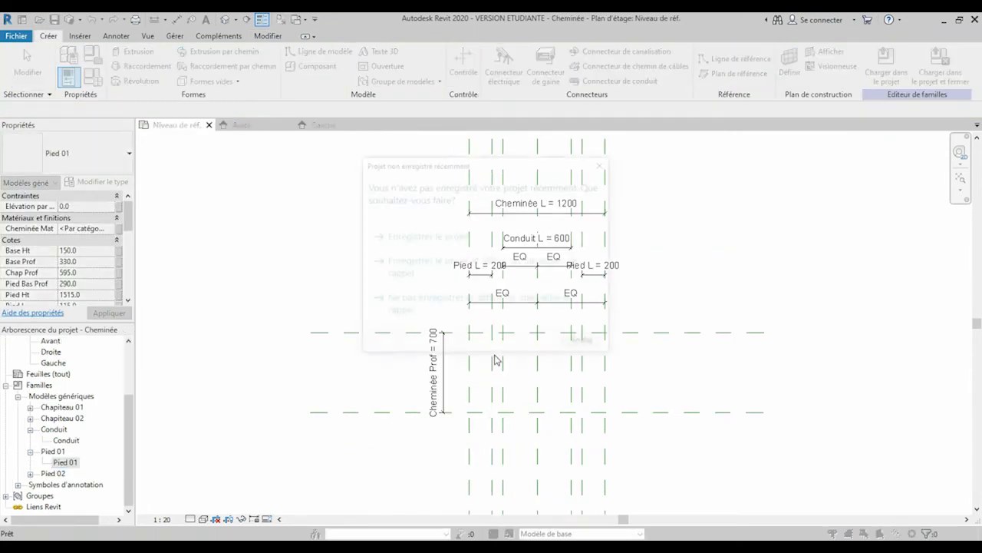
{"action": "left_click", "coordinate": [455, 238]}
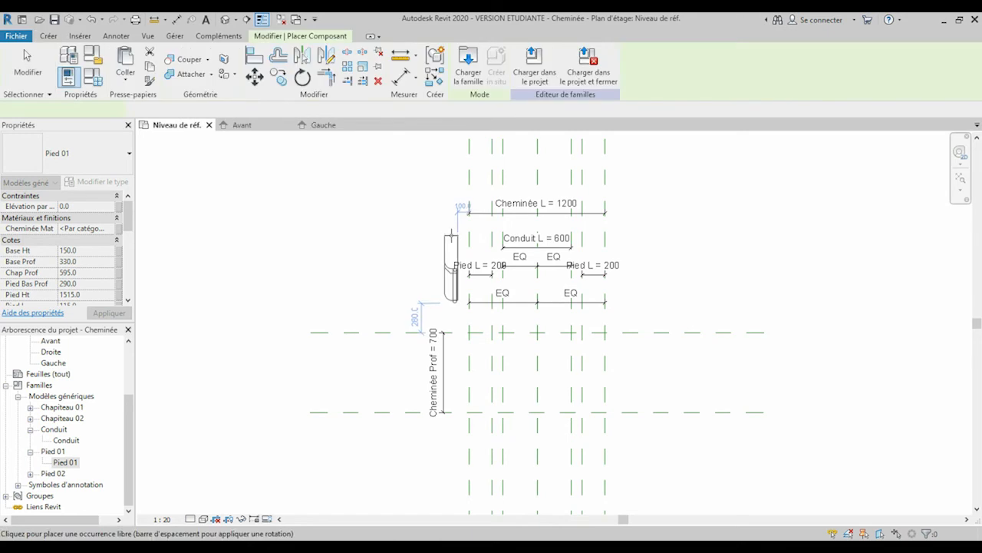
{"action": "scroll", "coordinate": [491, 357], "scroll_direction": "up", "scroll_amount": 3}
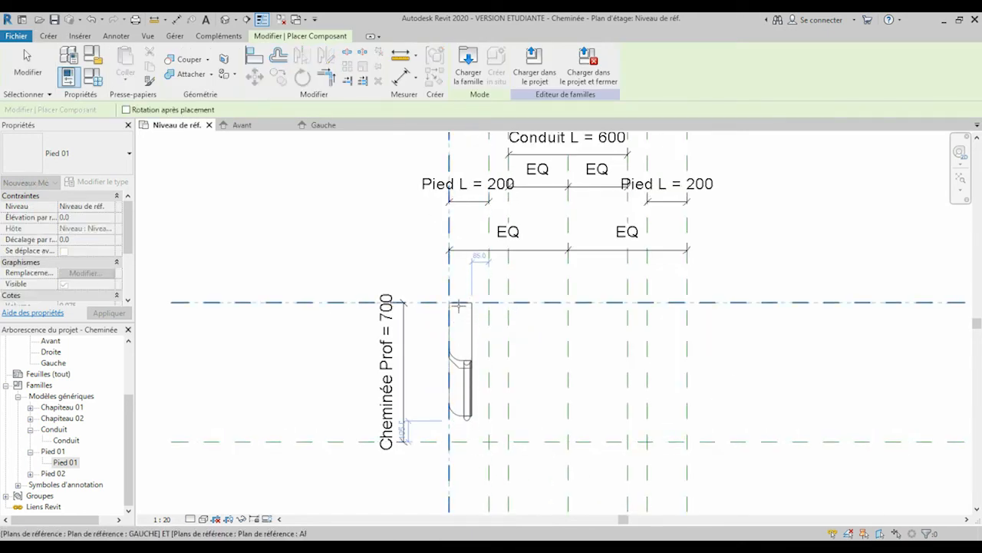
{"action": "left_click", "coordinate": [458, 306]}
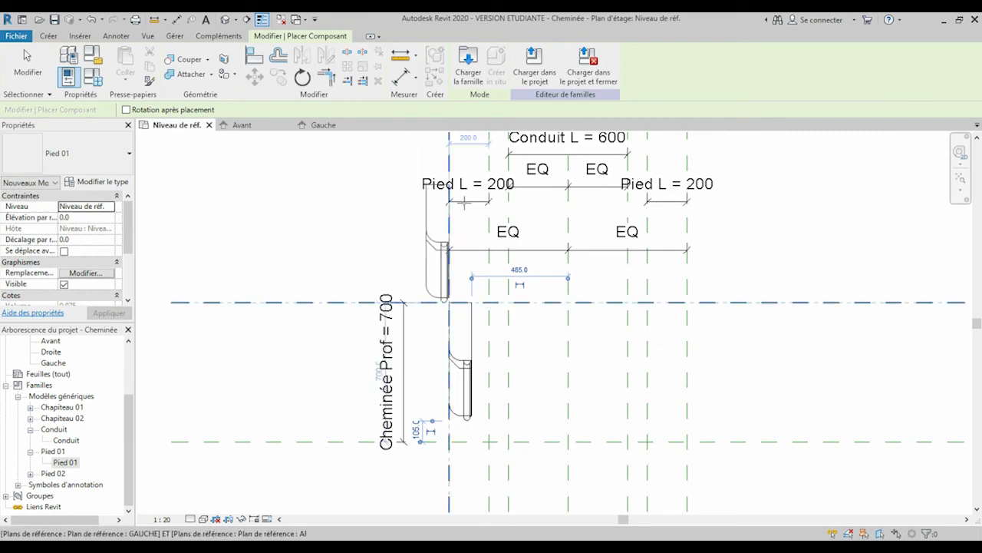
{"action": "left_click", "coordinate": [453, 220]}
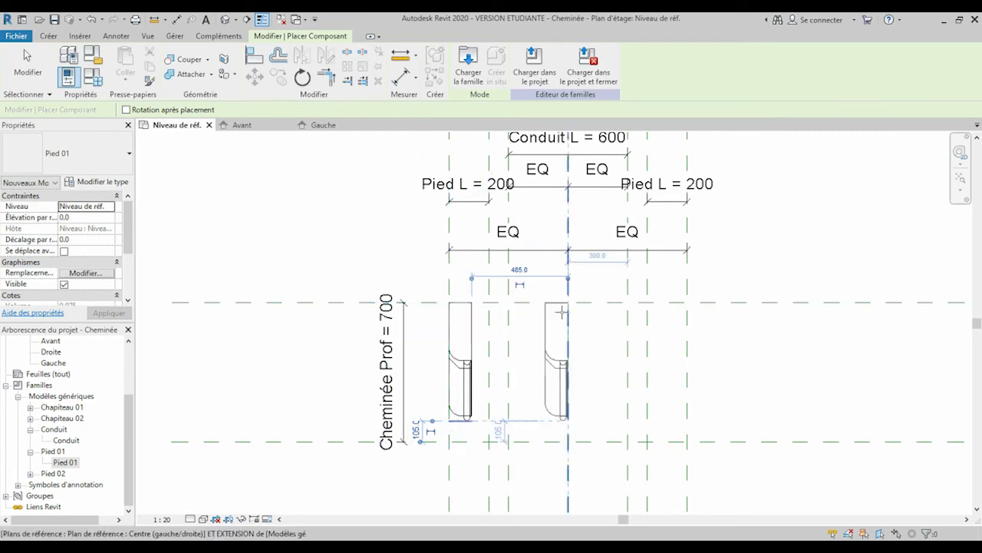
{"action": "key", "text": "Escape"}
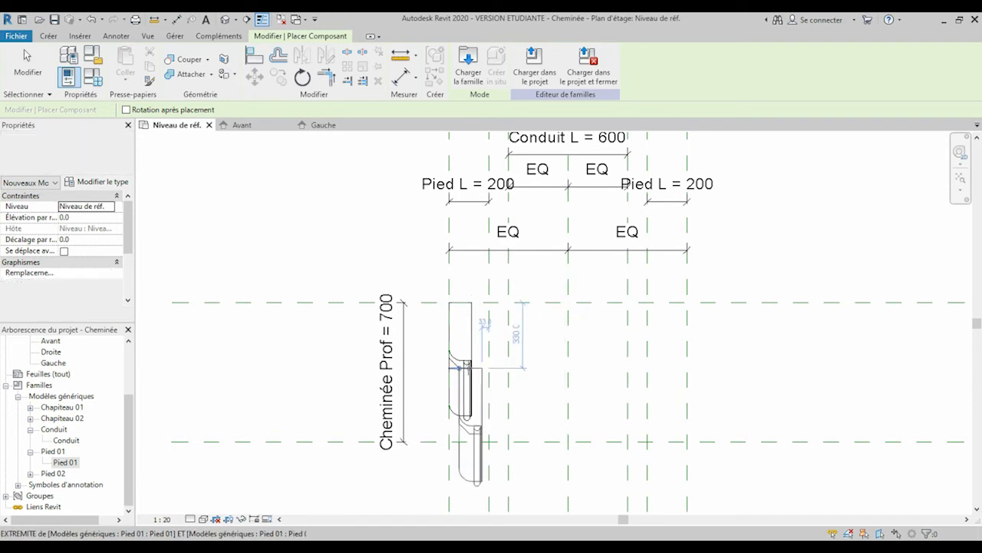
{"action": "key", "text": "Escape"}
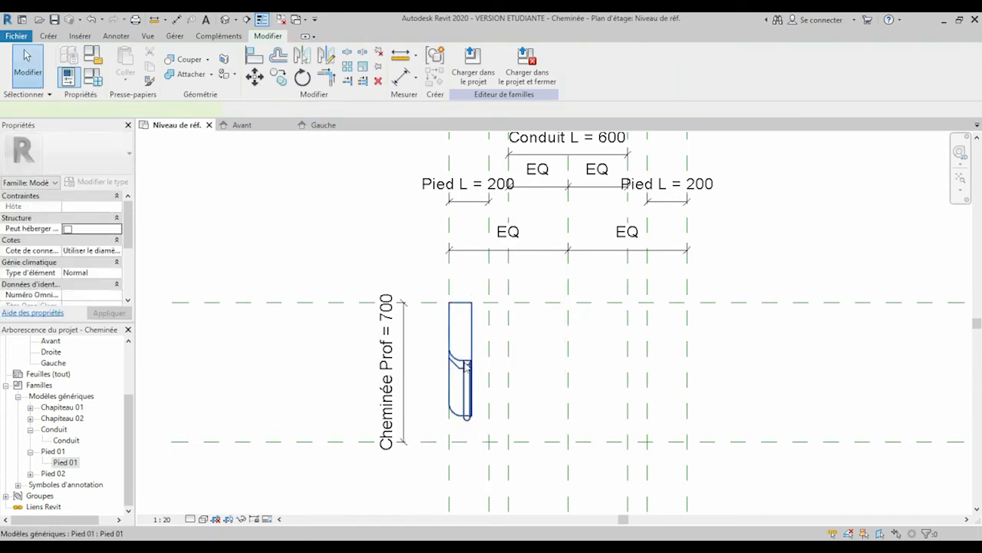
Step: Align and lock the Pied 01 component to the upper horizontal reference plane and the GAUCHE reference plane
{"action": "left_click", "coordinate": [466, 367]}
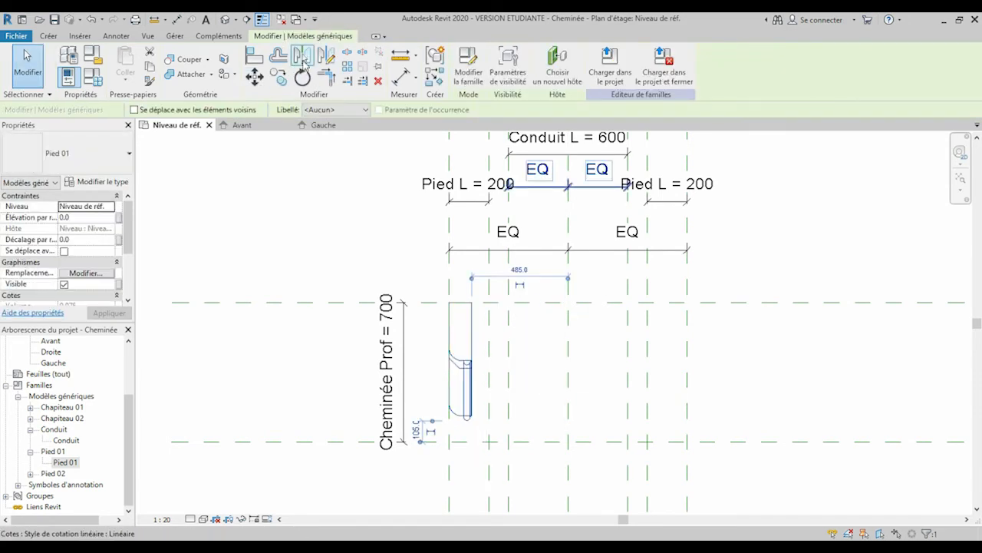
{"action": "key", "text": "Escape"}
{"action": "key", "text": "a"}
{"action": "key", "text": "l"}
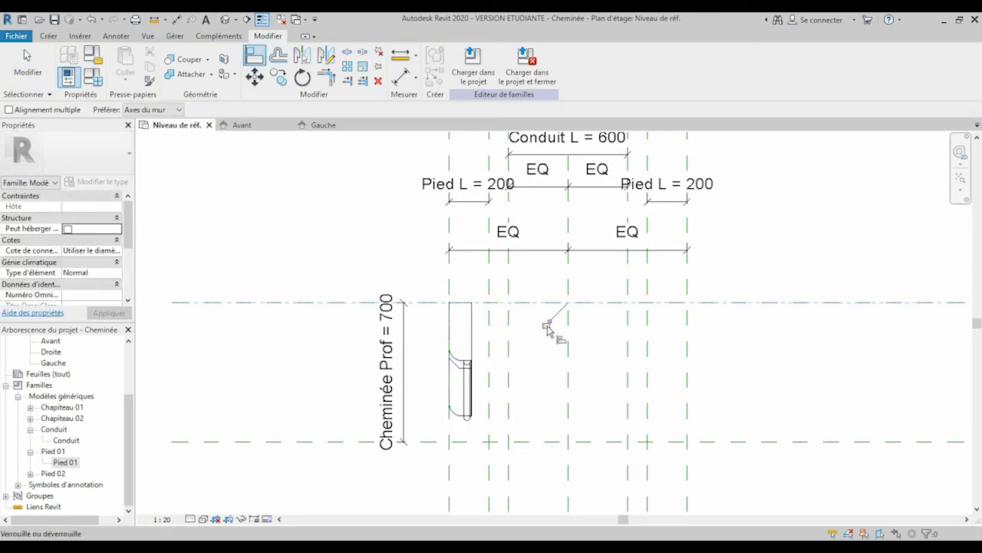
{"action": "left_click", "coordinate": [449, 382]}
{"action": "left_click", "coordinate": [450, 473]}
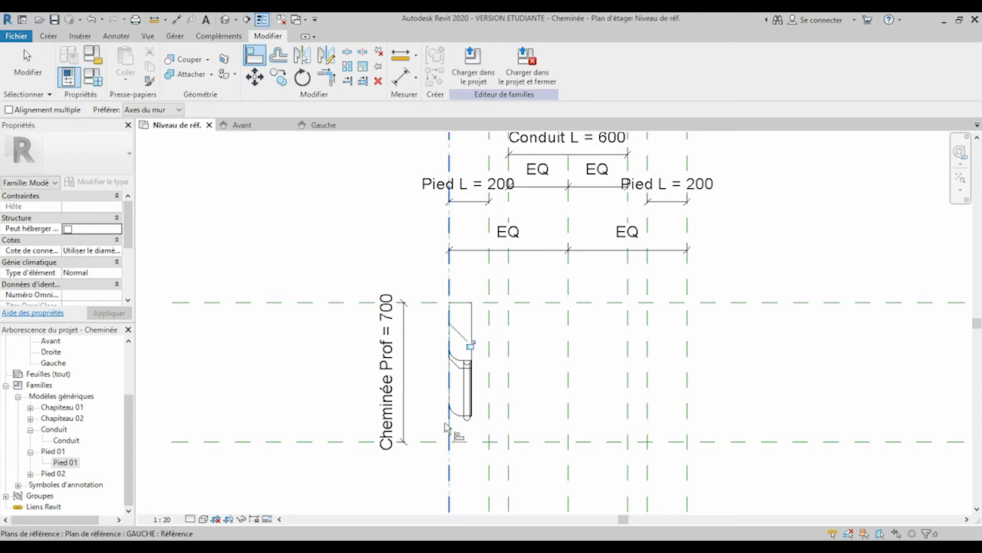
{"action": "left_click", "coordinate": [471, 345]}
{"action": "key", "text": "Escape"}
{"action": "key", "text": "Escape"}
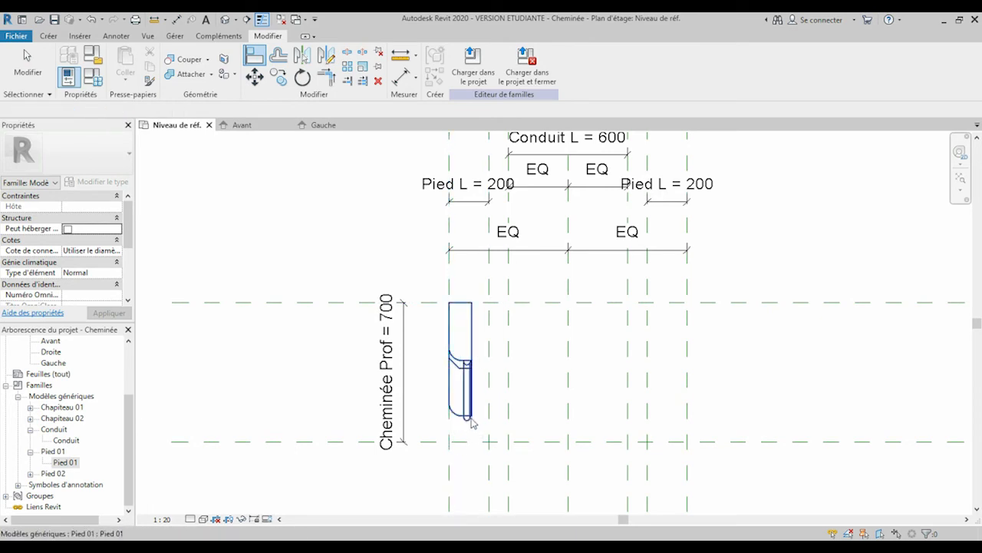
{"action": "left_click", "coordinate": [471, 420]}
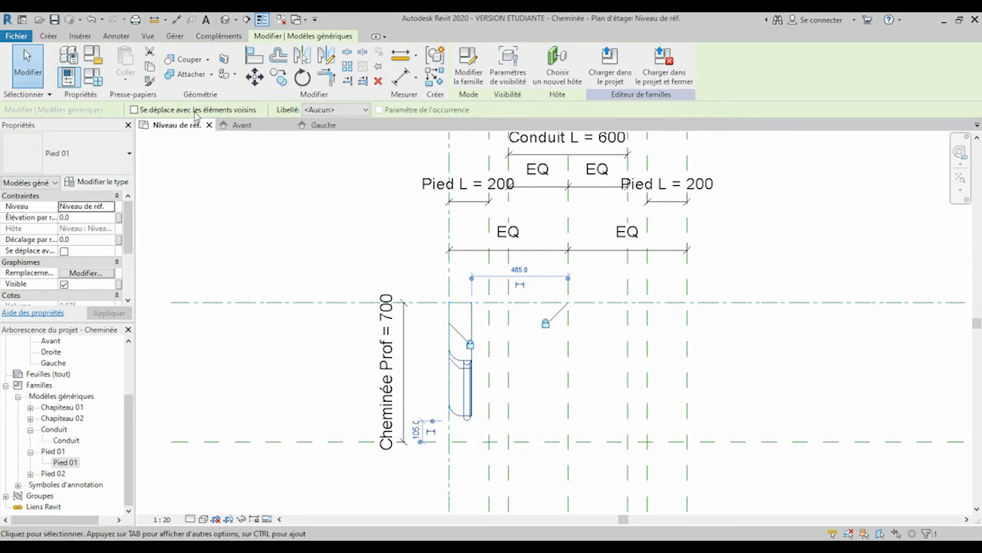
{"action": "left_click", "coordinate": [94, 77]}
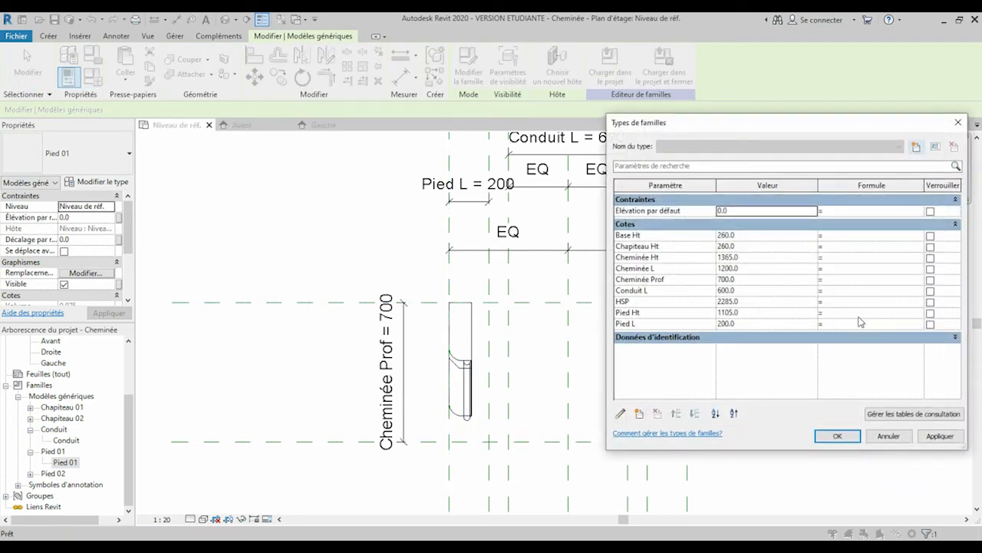
{"action": "left_click", "coordinate": [889, 436]}
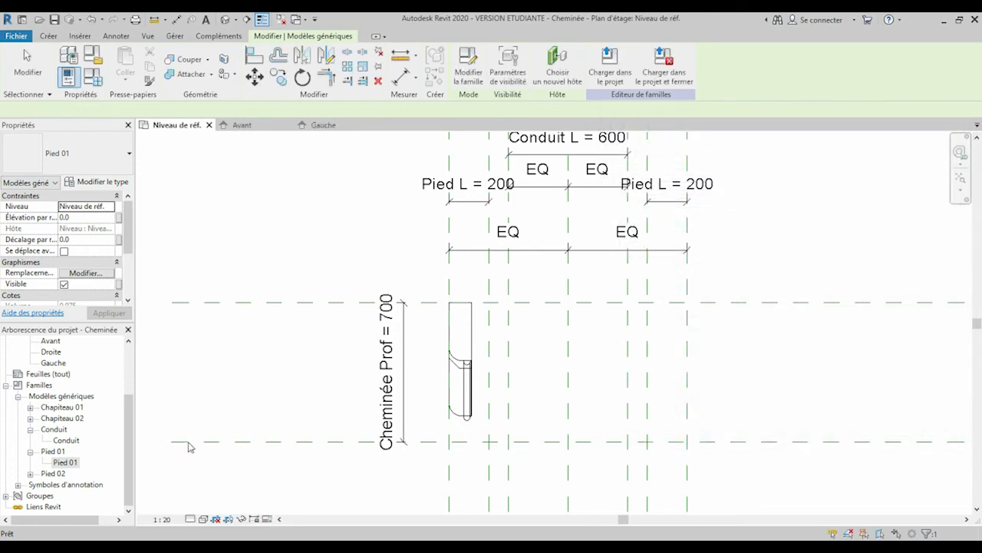
Step: Associate the Pied L type parameter of the nested Pied 01 with the family parameter Pied L
{"action": "double_click", "coordinate": [69, 463]}
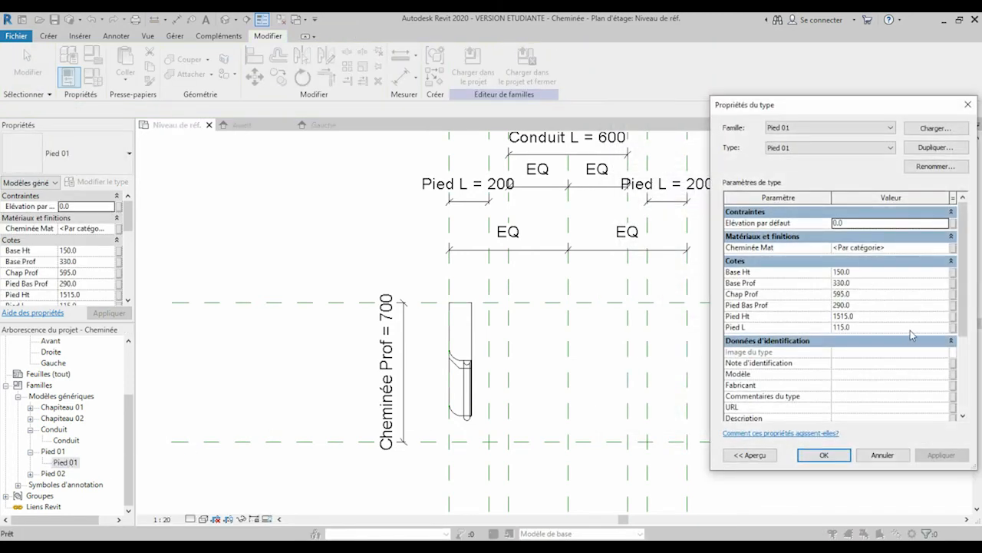
{"action": "left_click", "coordinate": [952, 328]}
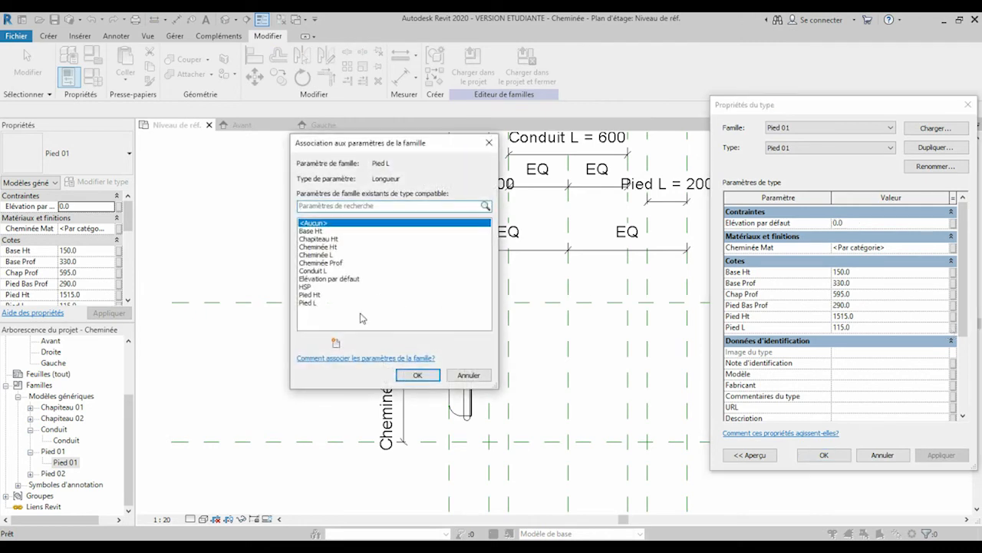
{"action": "left_click", "coordinate": [308, 302]}
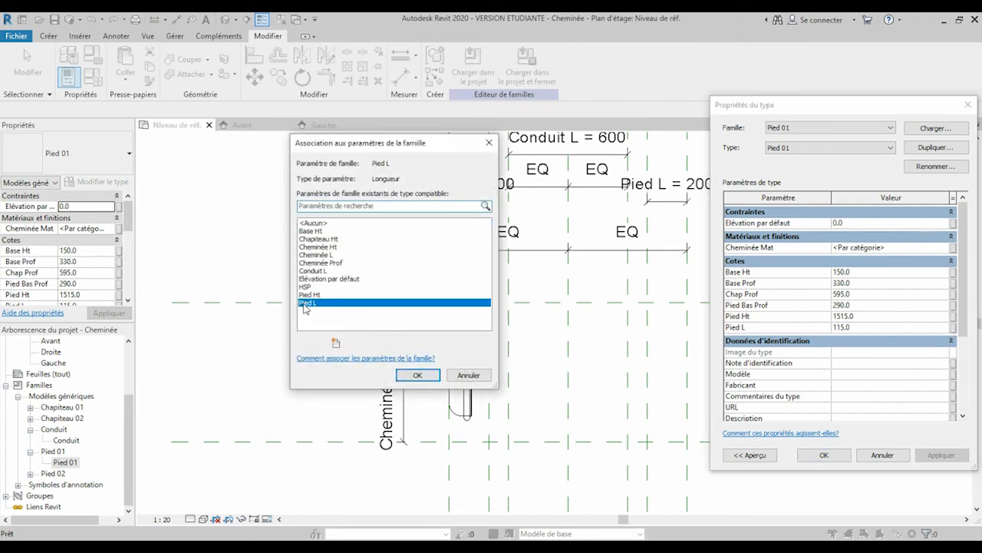
{"action": "left_click", "coordinate": [419, 374]}
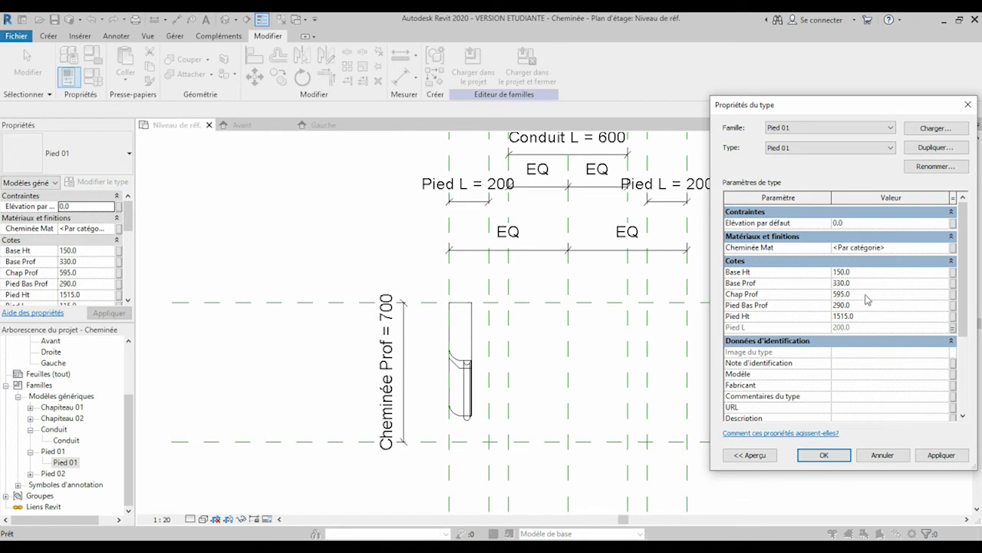
Step: Associate the Chap Prof parameter of Pied 01 with the family parameter Cheminée Prof and apply the type changes
{"action": "left_click", "coordinate": [952, 294]}
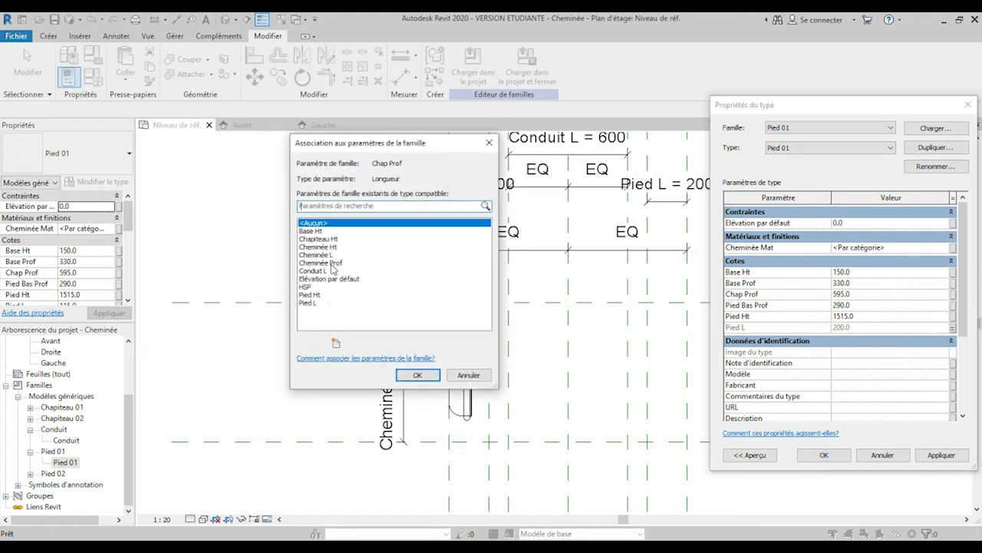
{"action": "left_click", "coordinate": [332, 263]}
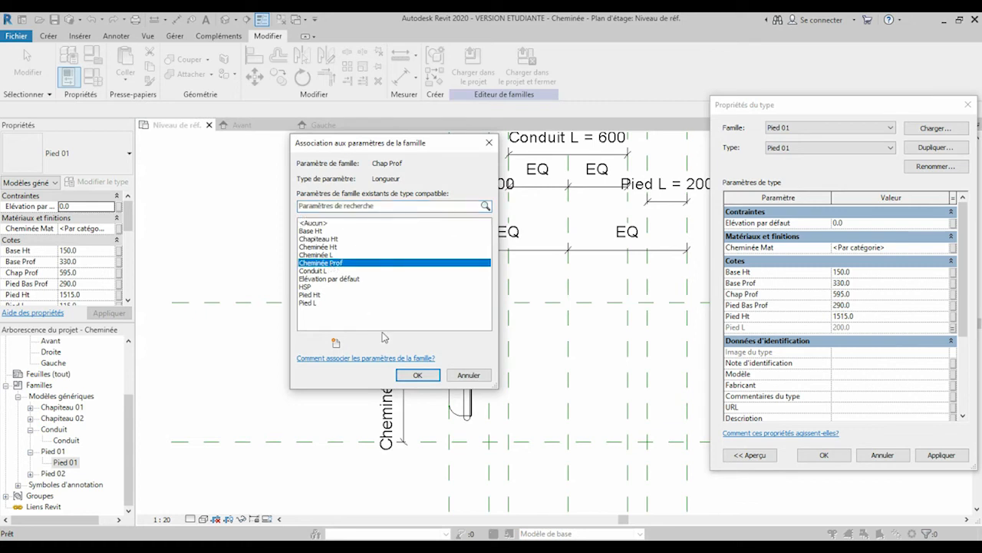
{"action": "left_click", "coordinate": [413, 373]}
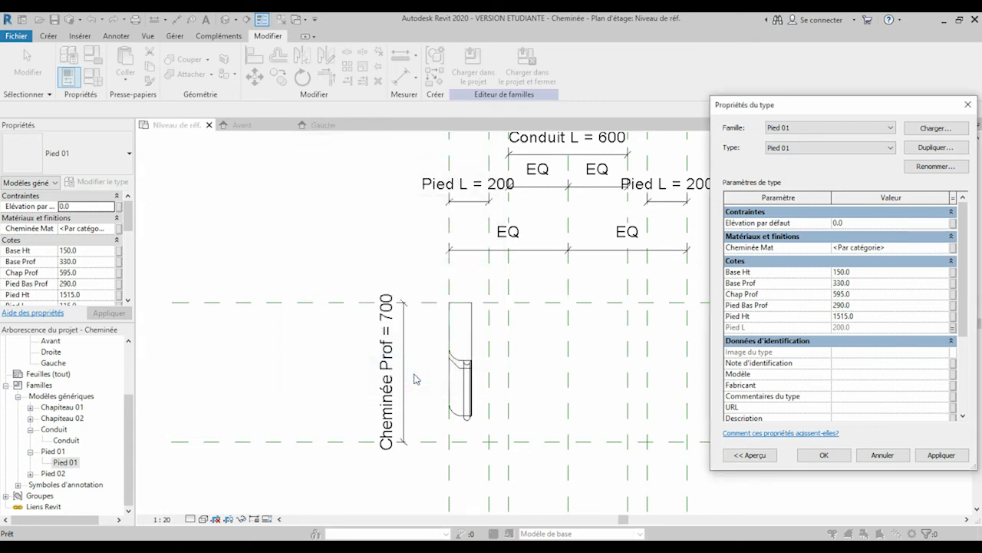
{"action": "left_click", "coordinate": [941, 454]}
{"action": "left_click", "coordinate": [824, 455]}
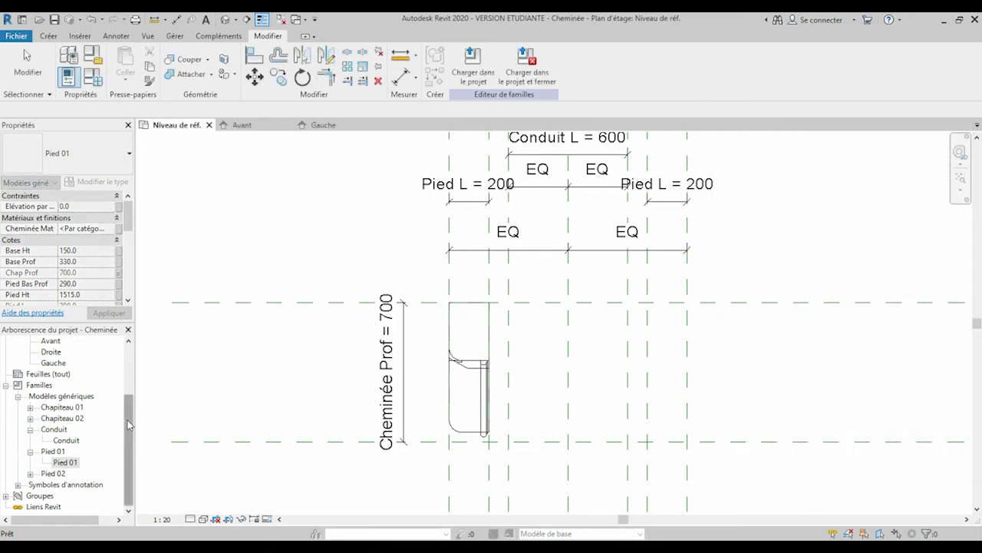
Step: Switch to the Avant elevation and give the family parameter Pied Ht the formula Cheminée Ht - Chapiteau Ht
{"action": "scroll", "coordinate": [79, 397], "scroll_direction": "up", "scroll_amount": 2}
{"action": "left_click", "coordinate": [51, 385]}
{"action": "double_click", "coordinate": [51, 385]}
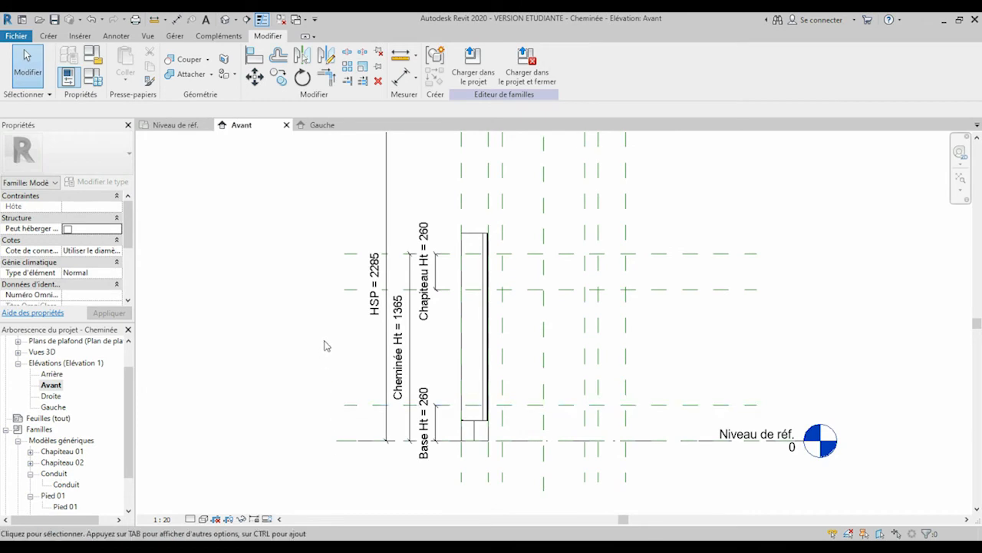
{"action": "left_click", "coordinate": [91, 85]}
{"action": "left_click", "coordinate": [841, 313]}
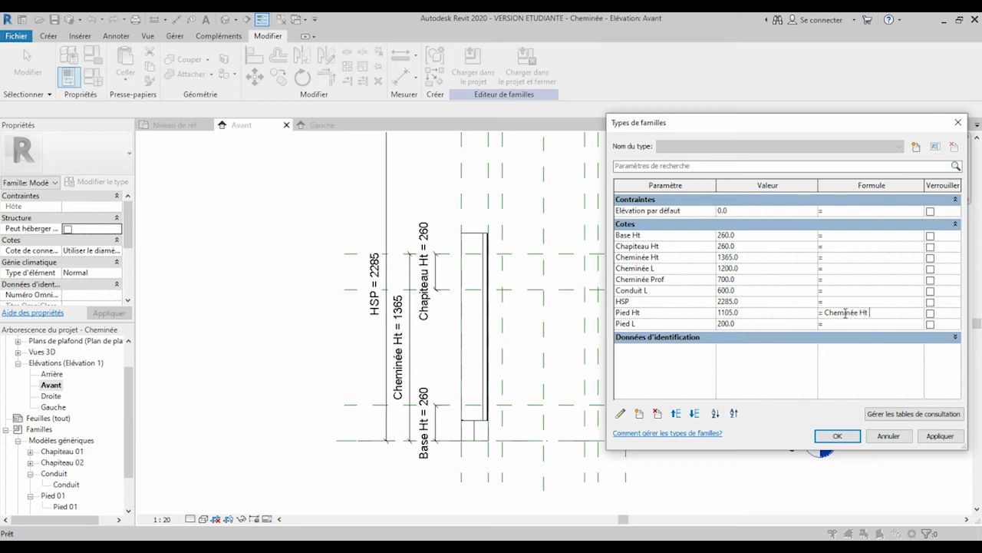
{"action": "key", "text": "BackSpace"}
{"action": "type", "text": "- Chapiteau Ht"}
{"action": "left_click", "coordinate": [943, 436]}
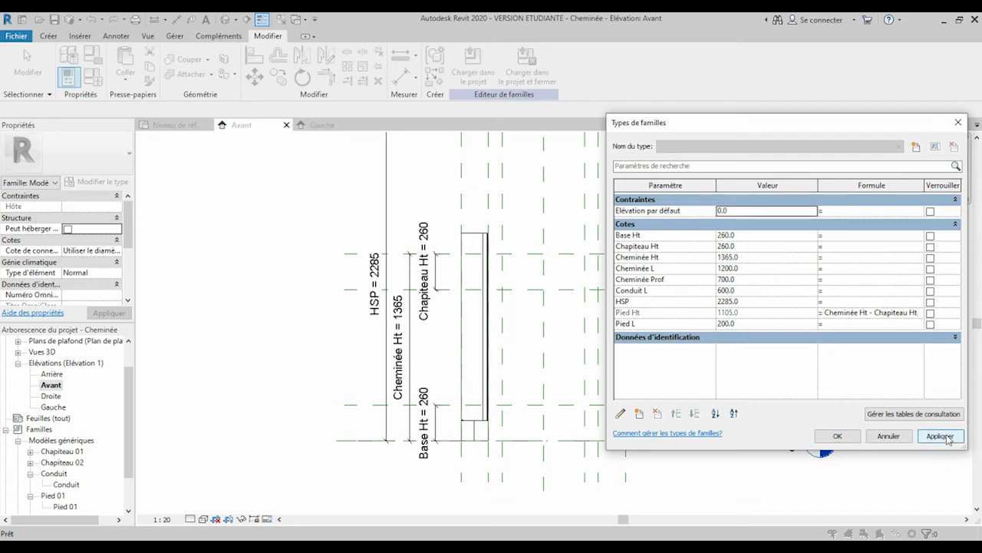
{"action": "left_click", "coordinate": [839, 437]}
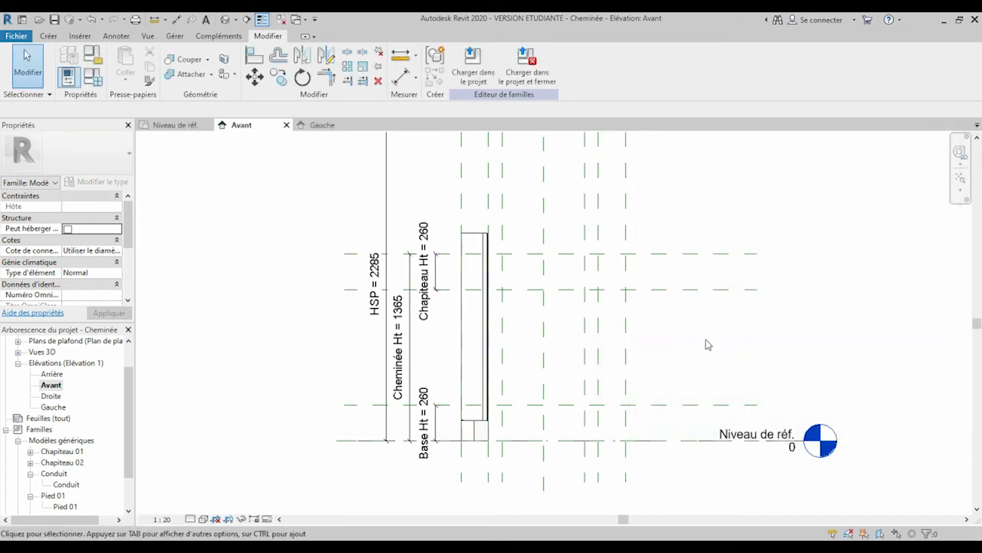
Step: Associate the Pied Ht type parameter of Pied 01 with the family parameter Pied Ht and apply the change
{"action": "double_click", "coordinate": [66, 507]}
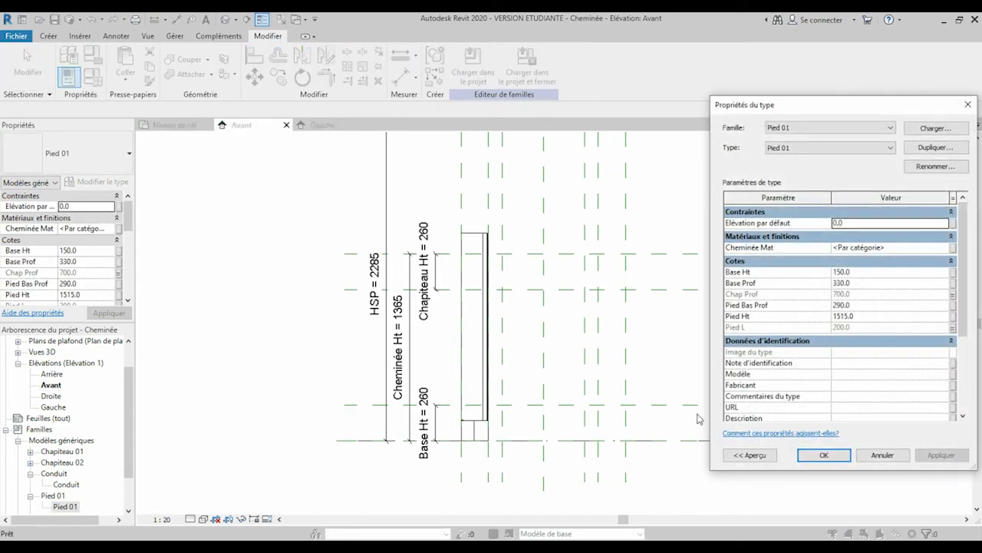
{"action": "left_click", "coordinate": [953, 317]}
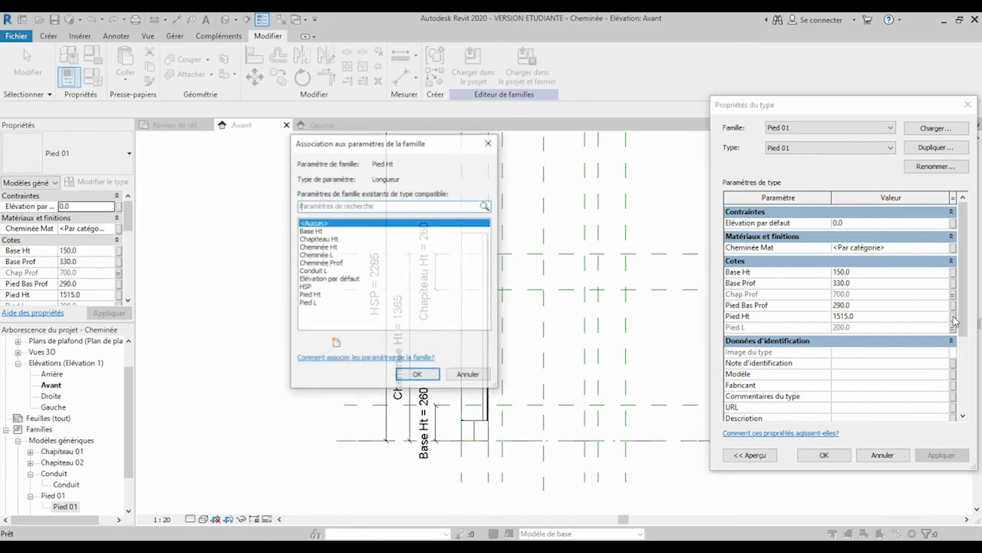
{"action": "left_click", "coordinate": [311, 296]}
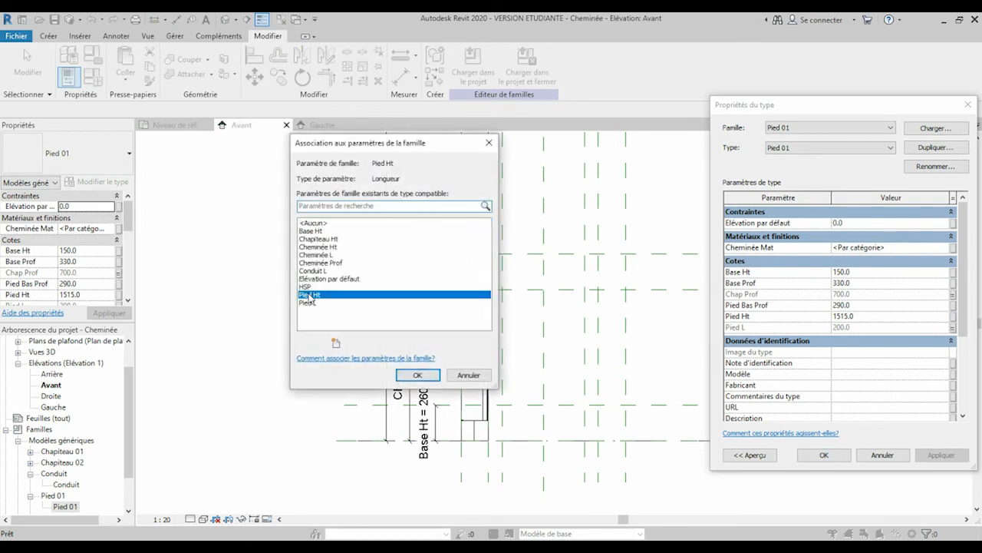
{"action": "left_click", "coordinate": [418, 375]}
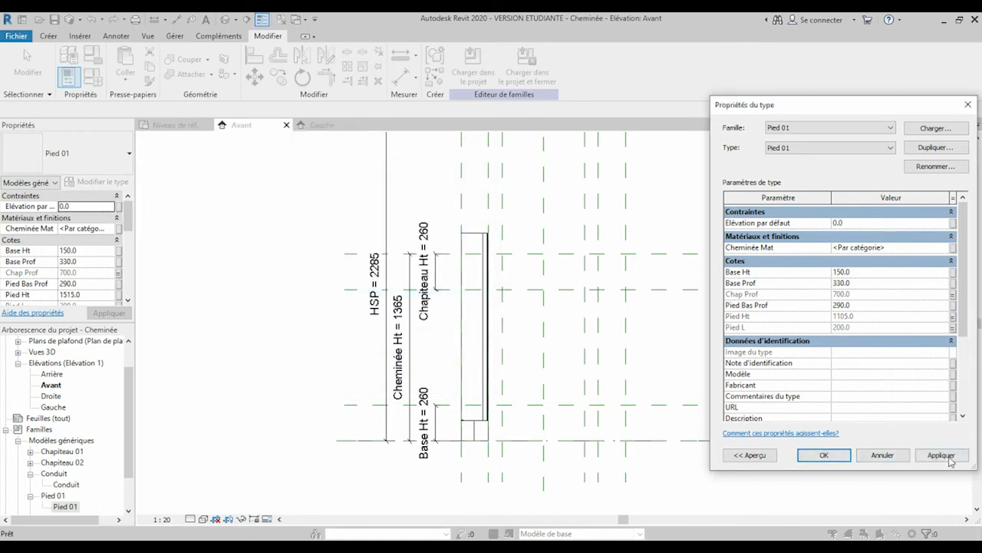
{"action": "left_click", "coordinate": [949, 457]}
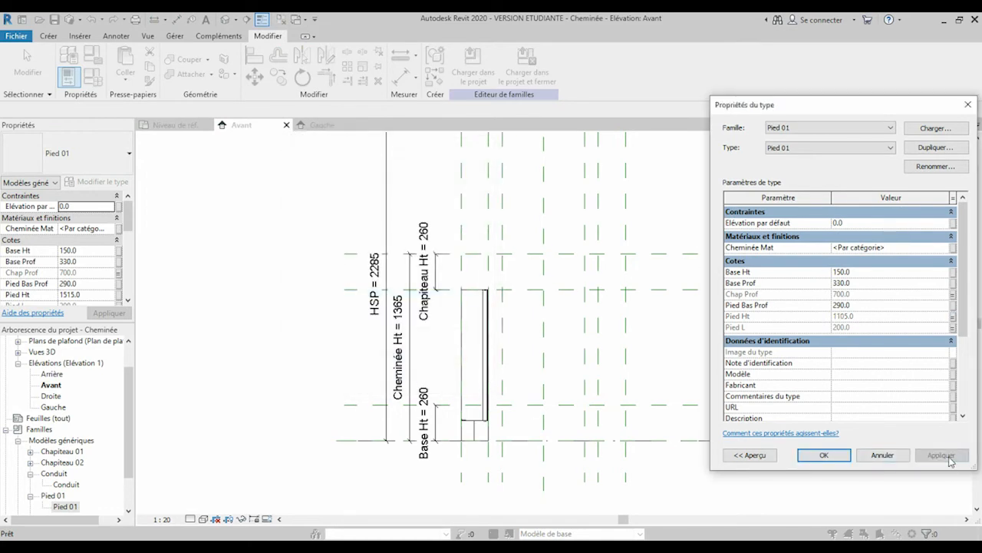
{"action": "left_click", "coordinate": [969, 106]}
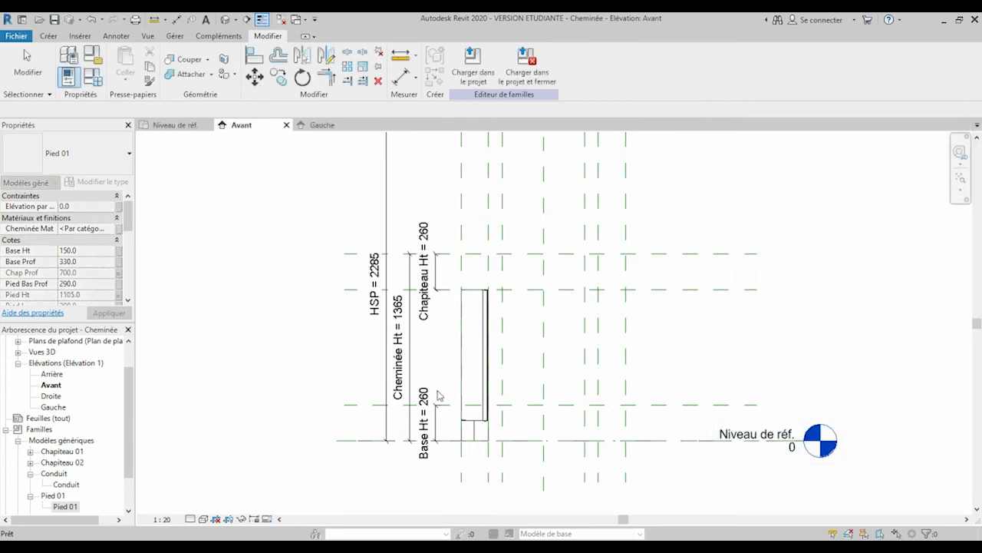
Step: Associate the Base Ht type parameter of the nested Pied 01 with the family parameter Base Ht and apply the change
{"action": "double_click", "coordinate": [68, 508]}
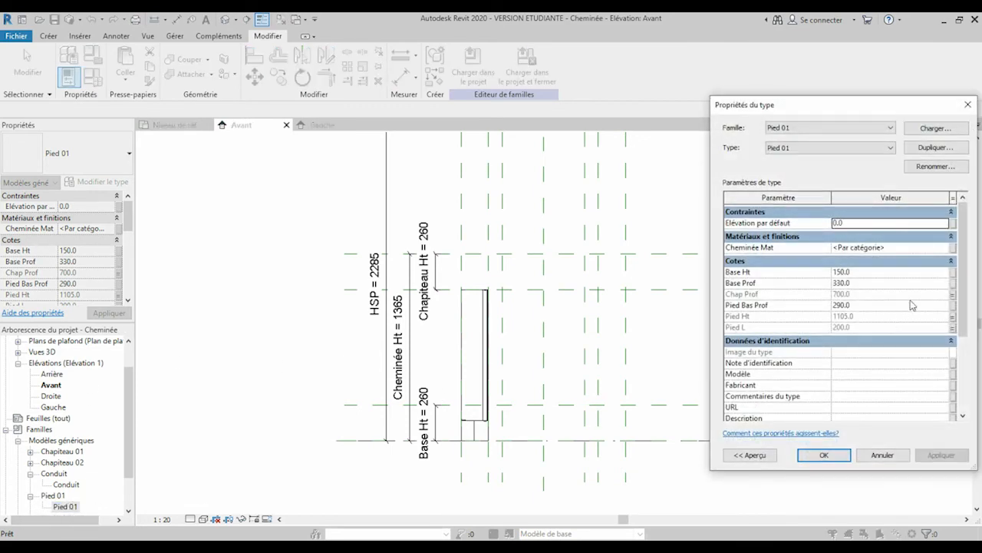
{"action": "left_click", "coordinate": [953, 273]}
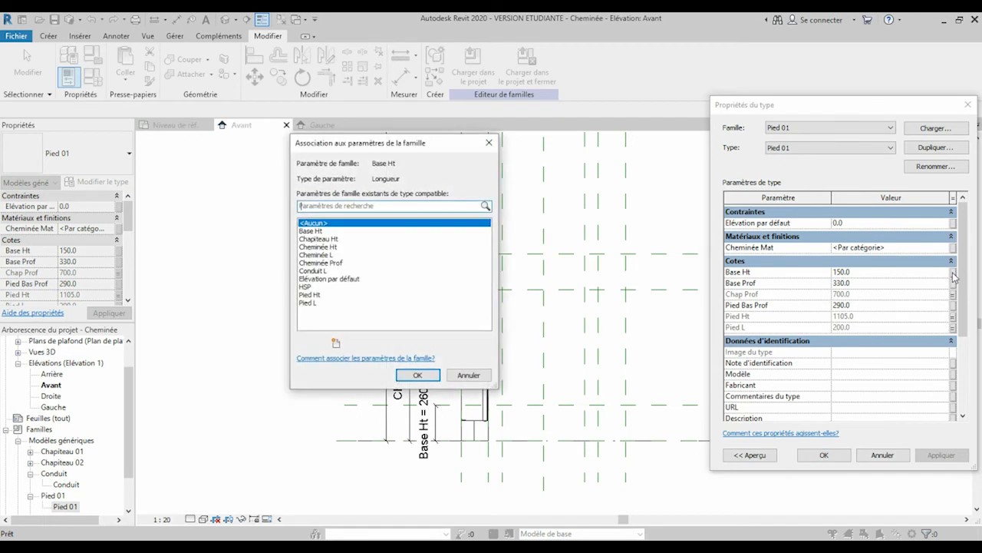
{"action": "left_click", "coordinate": [317, 232]}
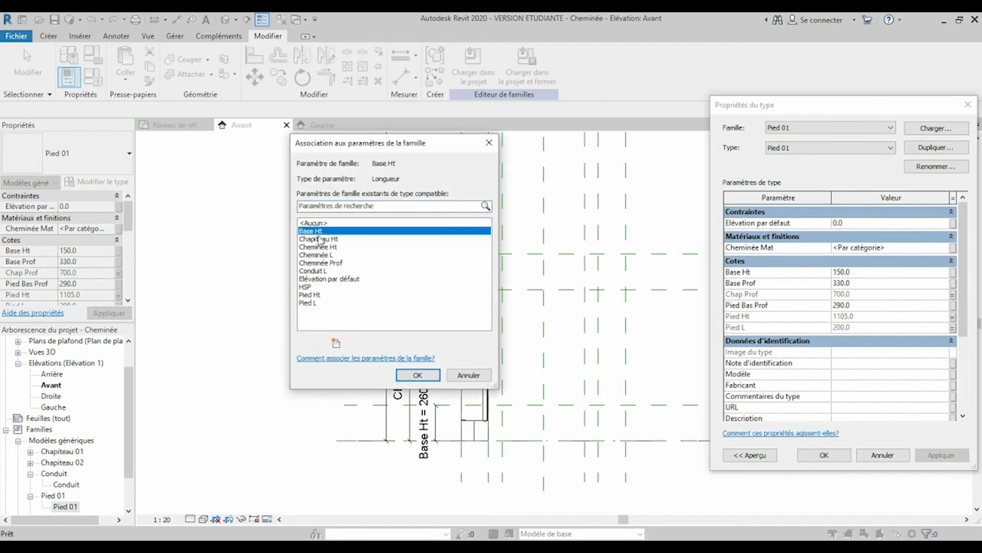
{"action": "left_click", "coordinate": [430, 376]}
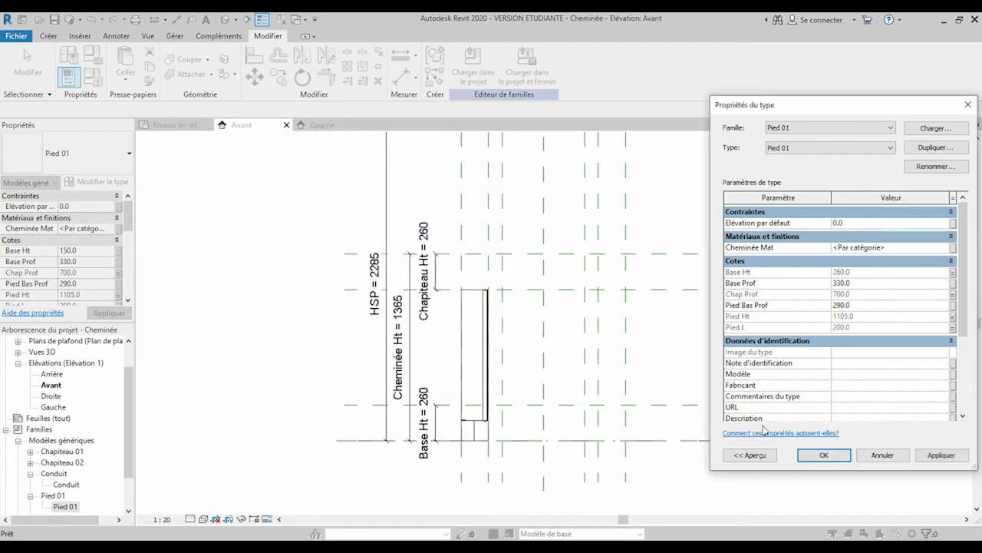
{"action": "left_click", "coordinate": [950, 455]}
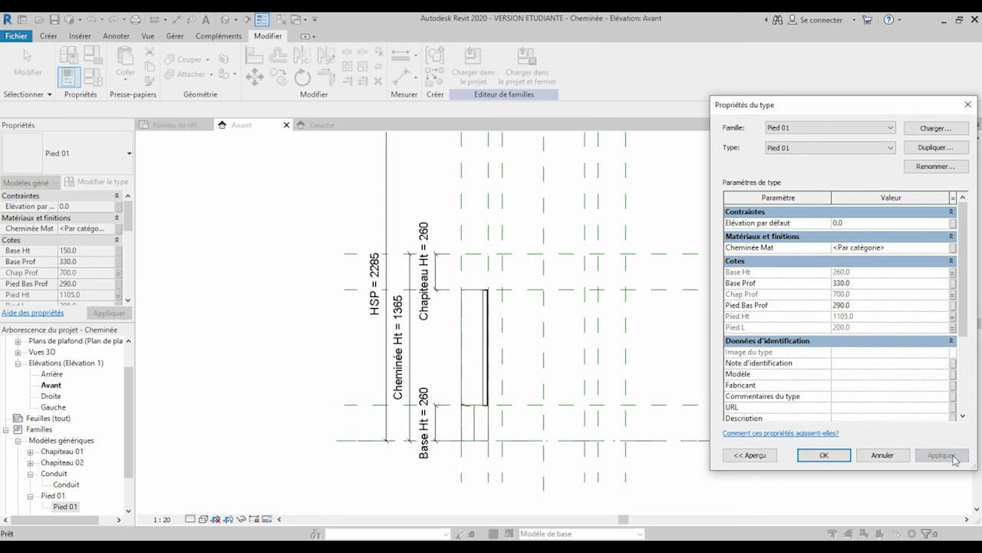
{"action": "left_click", "coordinate": [822, 456]}
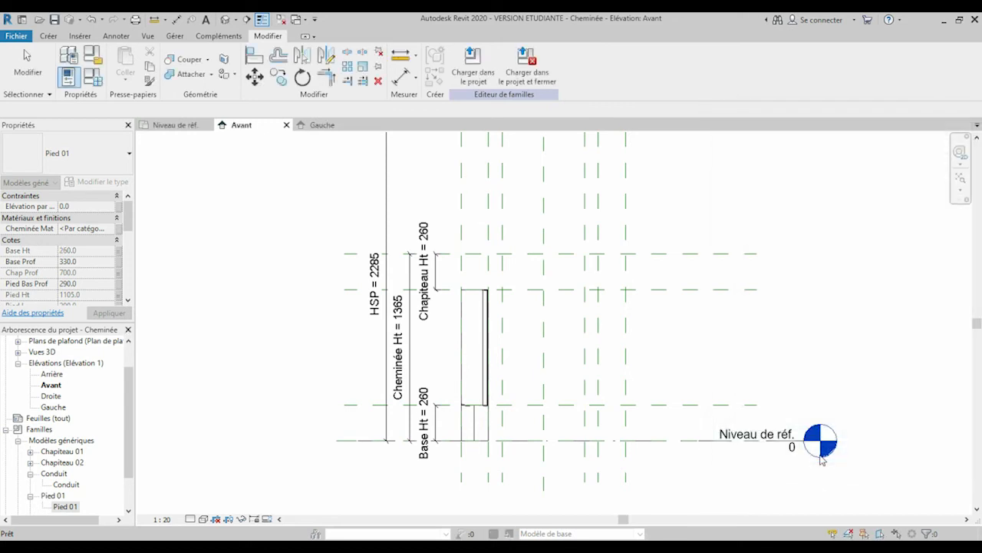
Step: Switch to the Gauche elevation and set the family parameter Base Ht to 150 in the family types
{"action": "double_click", "coordinate": [52, 407]}
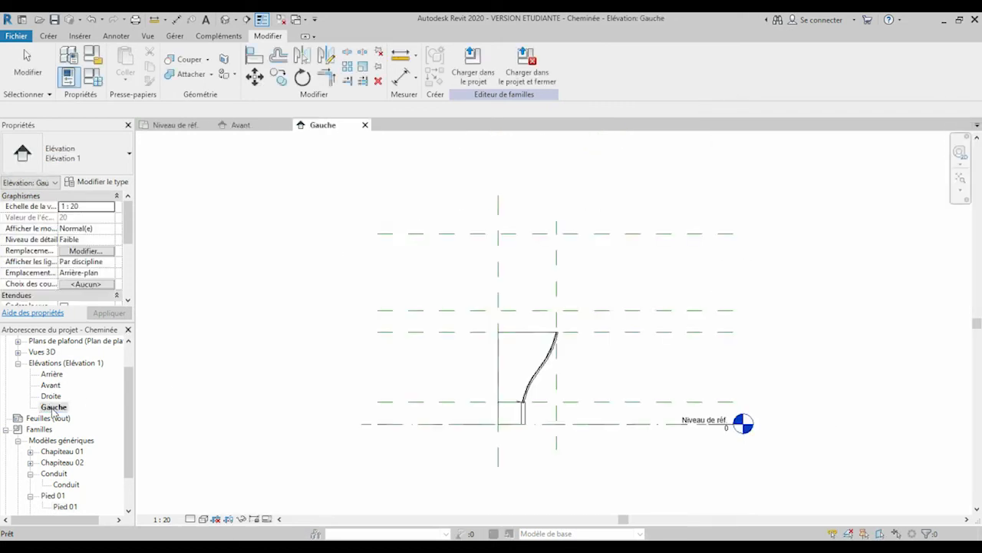
{"action": "scroll", "coordinate": [583, 401], "scroll_direction": "up", "scroll_amount": 3}
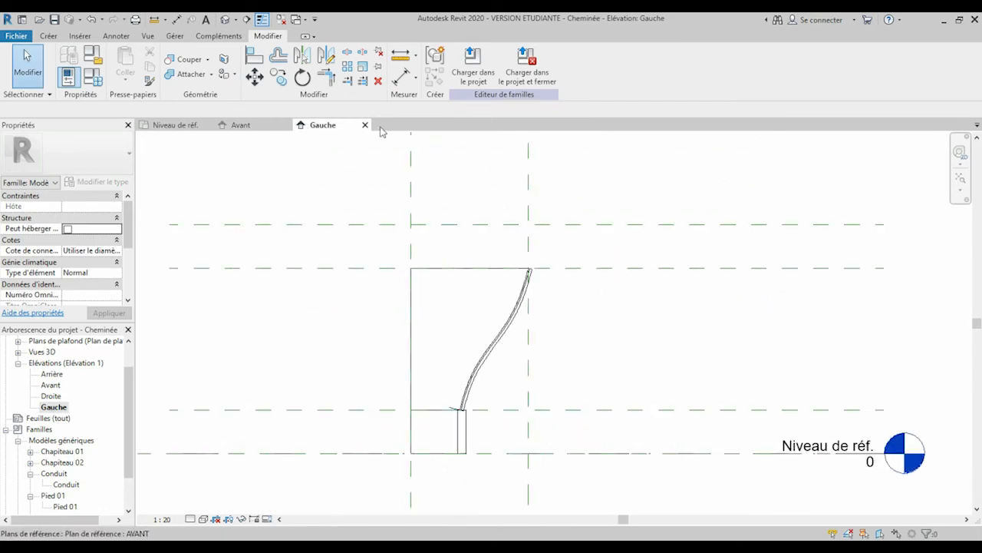
{"action": "left_click", "coordinate": [99, 84]}
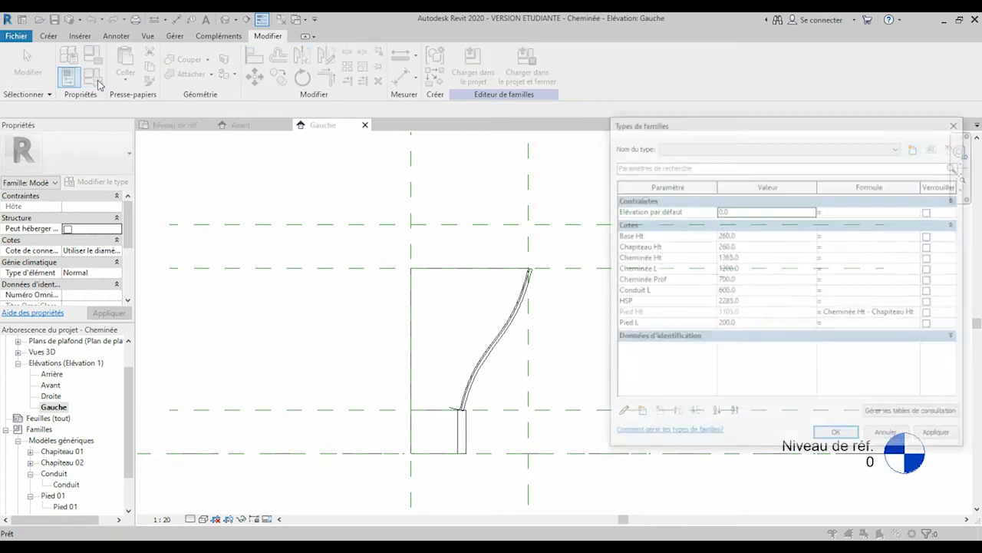
{"action": "left_click", "coordinate": [746, 234]}
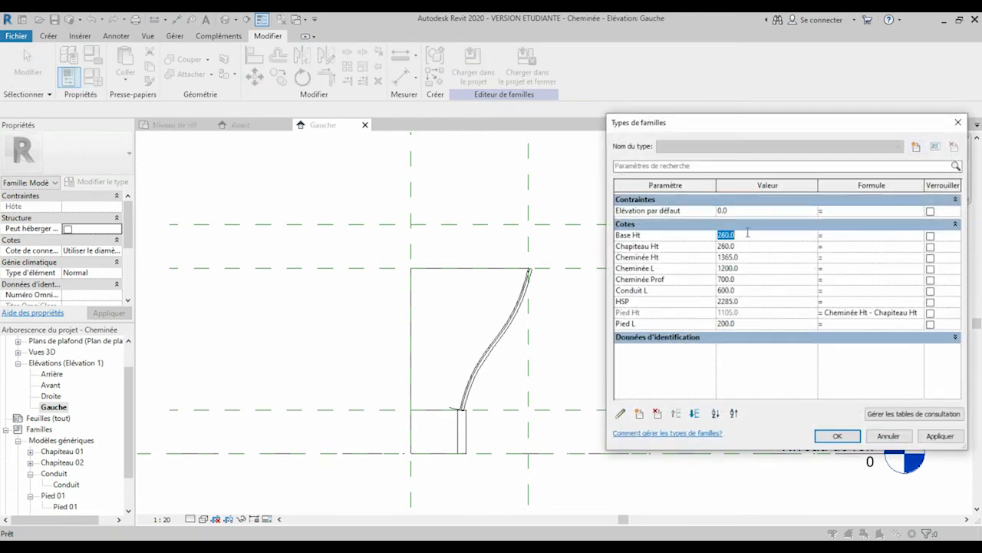
{"action": "type", "text": "15"}
{"action": "left_click", "coordinate": [957, 443]}
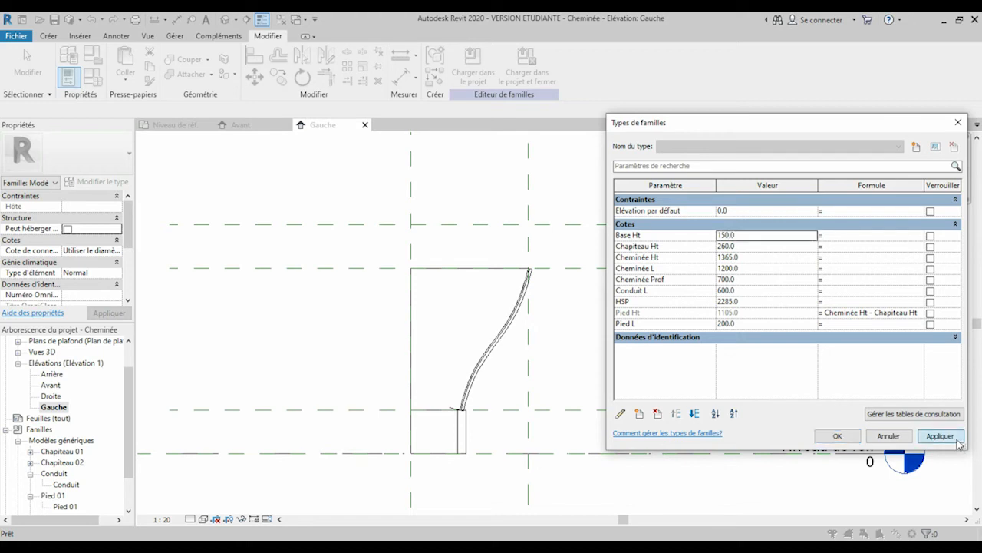
{"action": "left_click", "coordinate": [837, 435]}
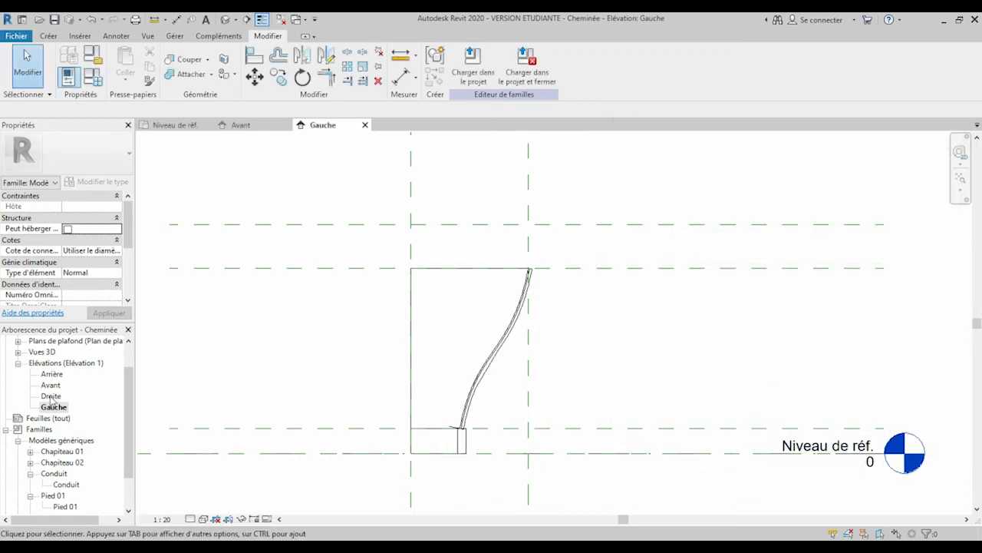
Step: In the Niveau de réf. floor plan, mirror the Pied 01 leg about the central vertical reference plane
{"action": "left_click_drag", "start_coordinate": [130, 399], "coordinate": [134, 367]}
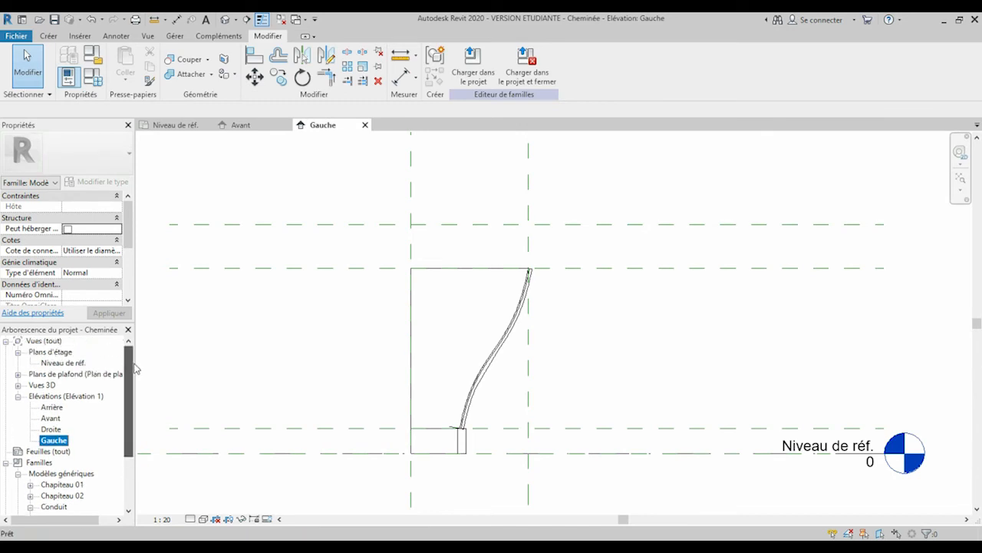
{"action": "double_click", "coordinate": [56, 366]}
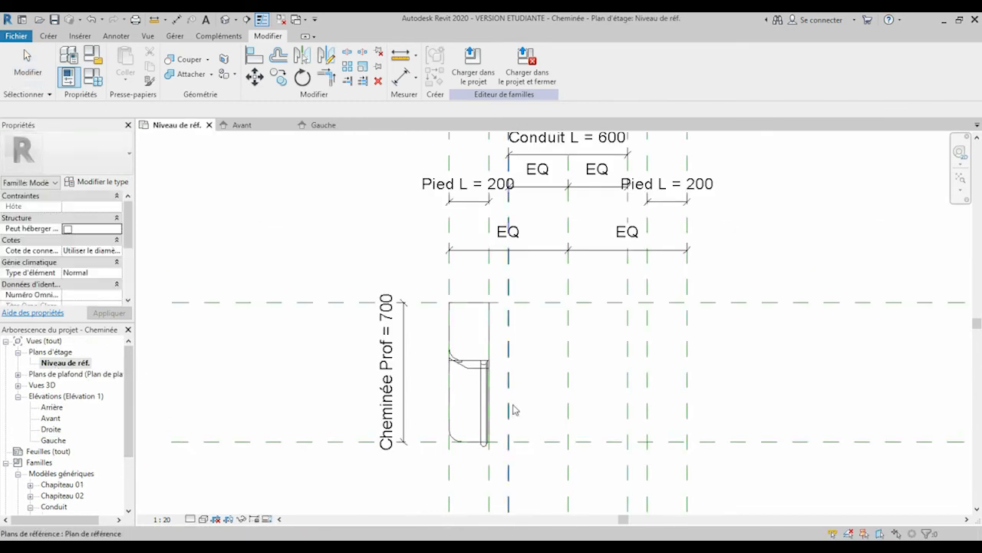
{"action": "left_click", "coordinate": [483, 374]}
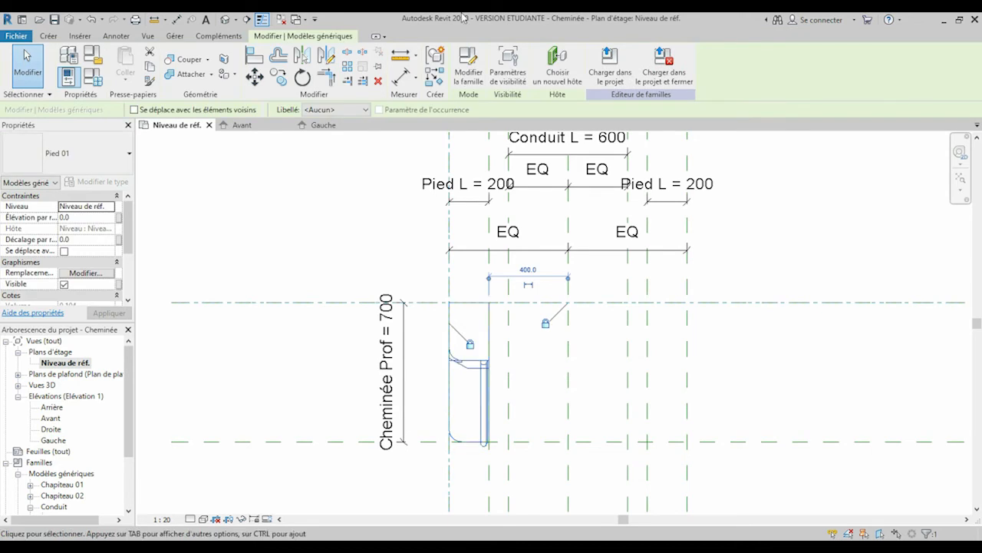
{"action": "left_click", "coordinate": [302, 55]}
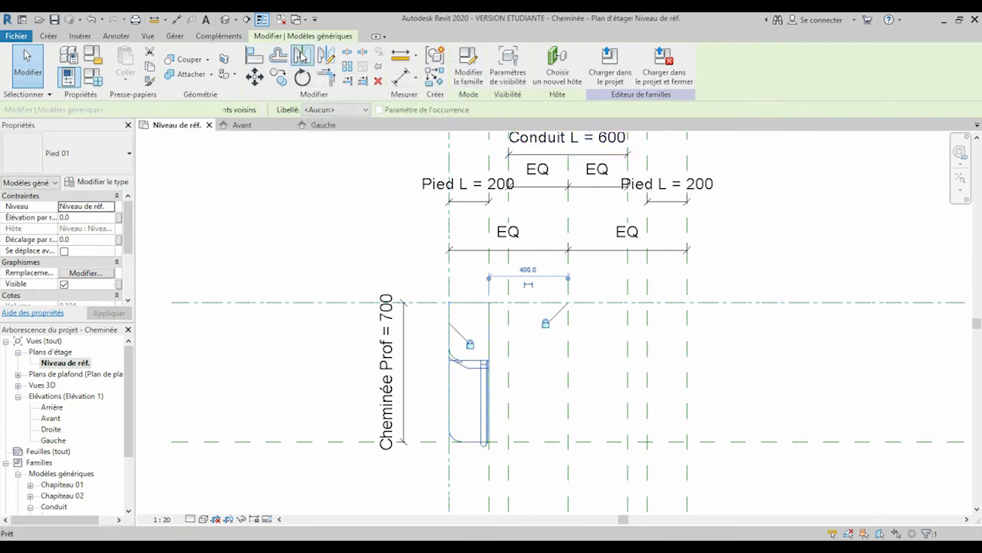
{"action": "left_click", "coordinate": [569, 395]}
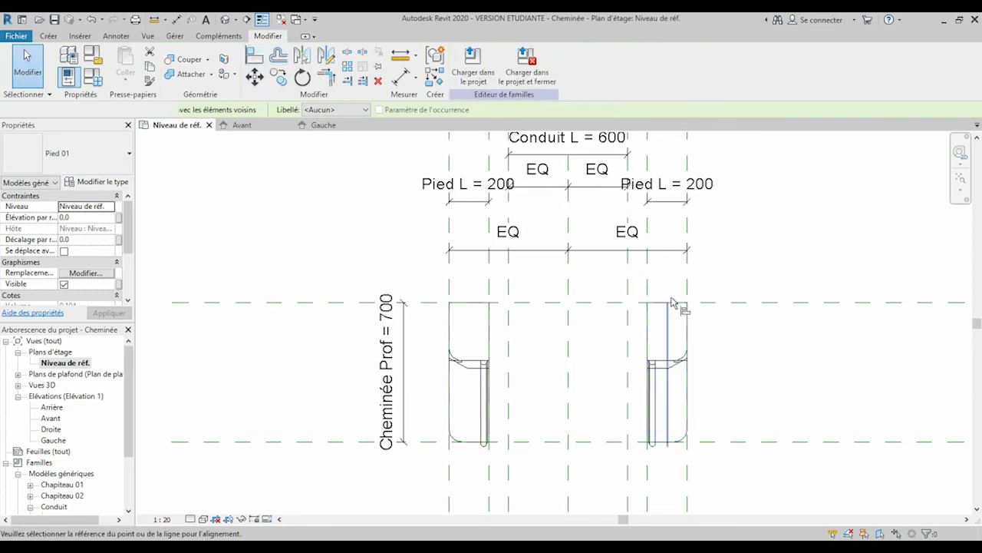
Step: Align the mirrored leg with the rear and outer side reference planes and lock its outer face to the side plane
{"action": "left_click", "coordinate": [254, 56]}
{"action": "left_click", "coordinate": [667, 304]}
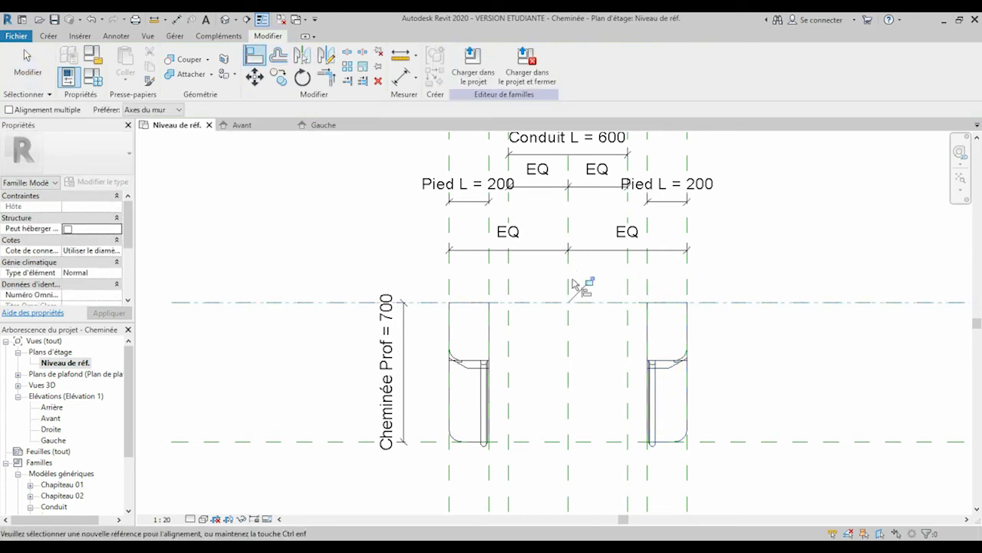
{"action": "left_click", "coordinate": [689, 465]}
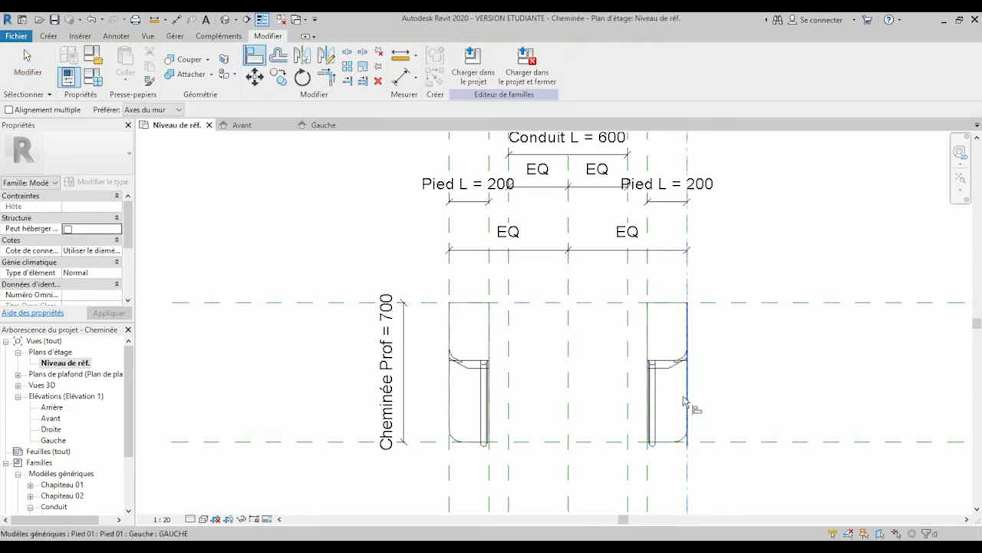
{"action": "left_click", "coordinate": [687, 397]}
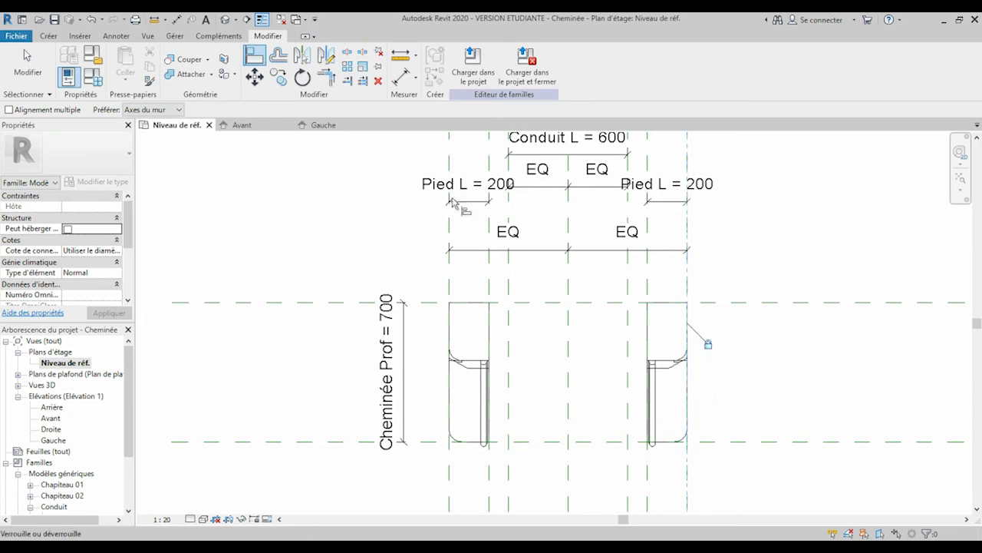
{"action": "left_click", "coordinate": [708, 344]}
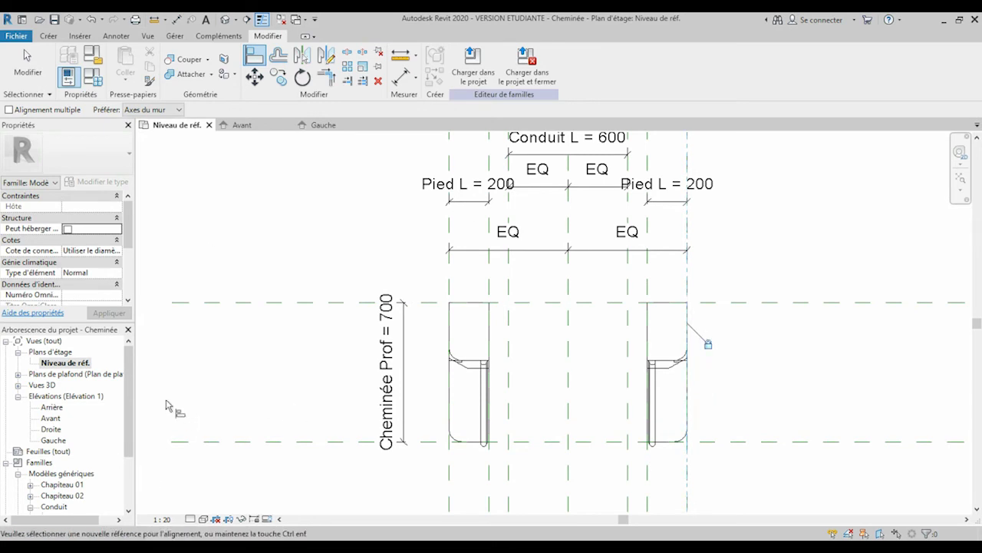
Step: Create a material type parameter named Cheminée Mat, associate Pied 01's Cheminée Mat with it, and apply the change
{"action": "left_click_drag", "start_coordinate": [129, 399], "coordinate": [129, 400]}
{"action": "scroll", "coordinate": [128, 398], "scroll_direction": "down", "scroll_amount": 2}
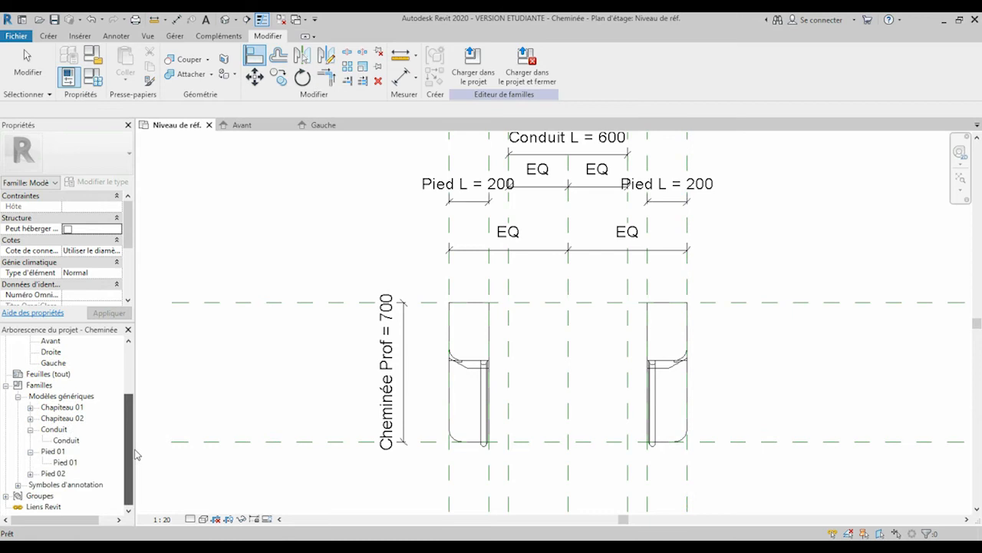
{"action": "left_click", "coordinate": [72, 463]}
{"action": "double_click", "coordinate": [73, 464]}
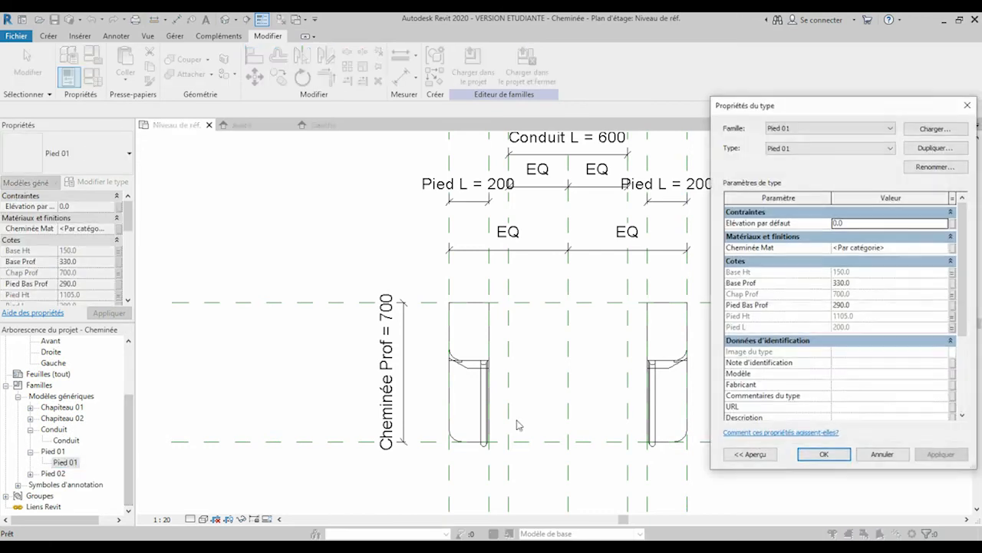
{"action": "left_click", "coordinate": [954, 248]}
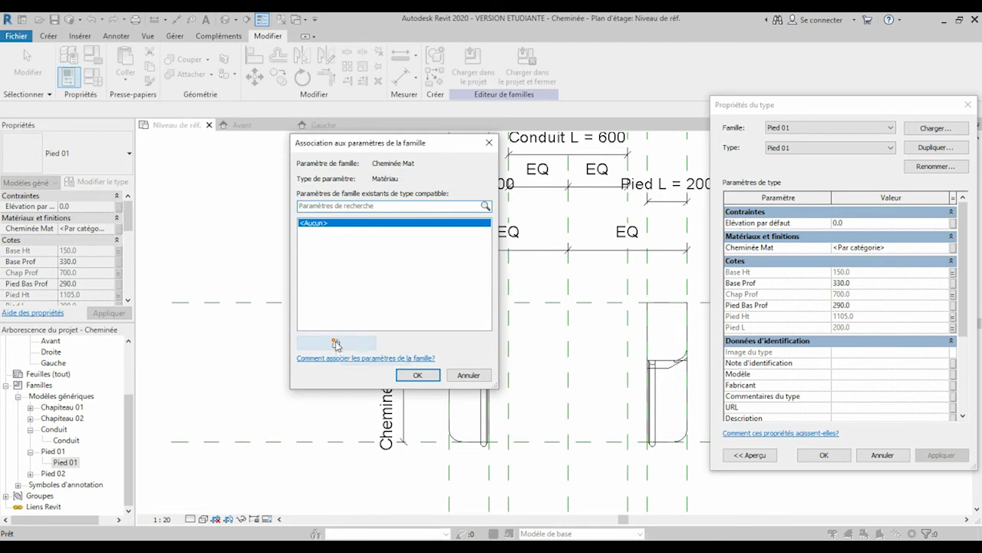
{"action": "left_click", "coordinate": [336, 344]}
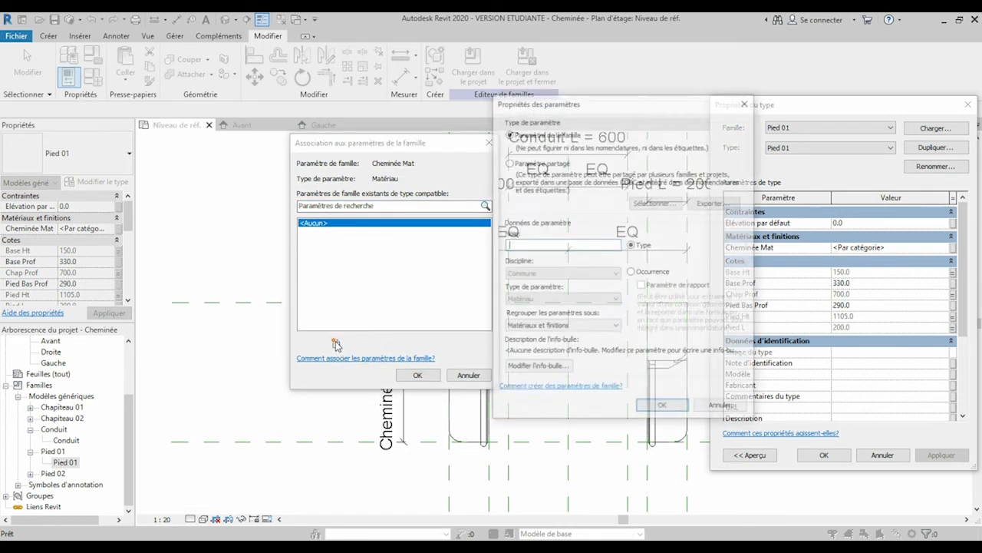
{"action": "type", "text": "Cheminée Mat"}
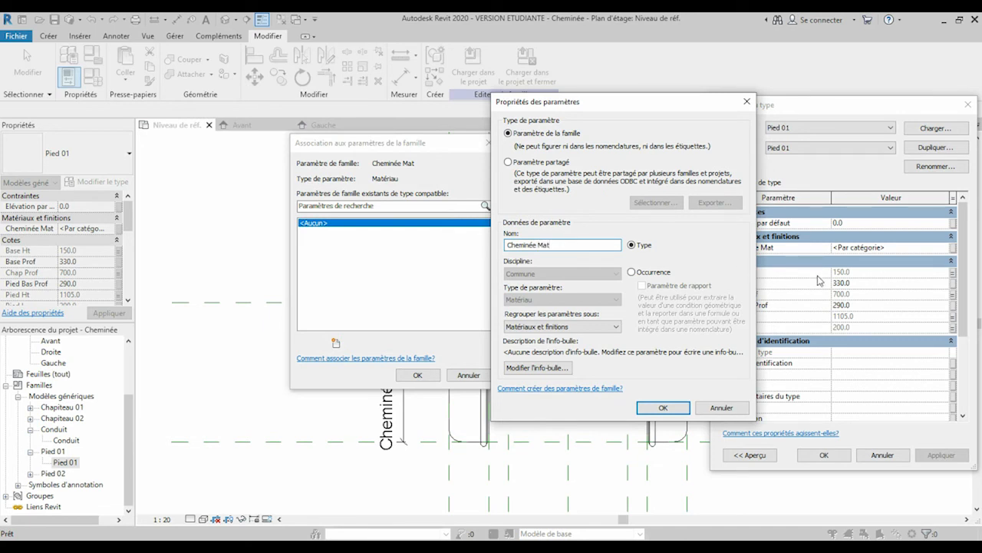
{"action": "left_click", "coordinate": [663, 408]}
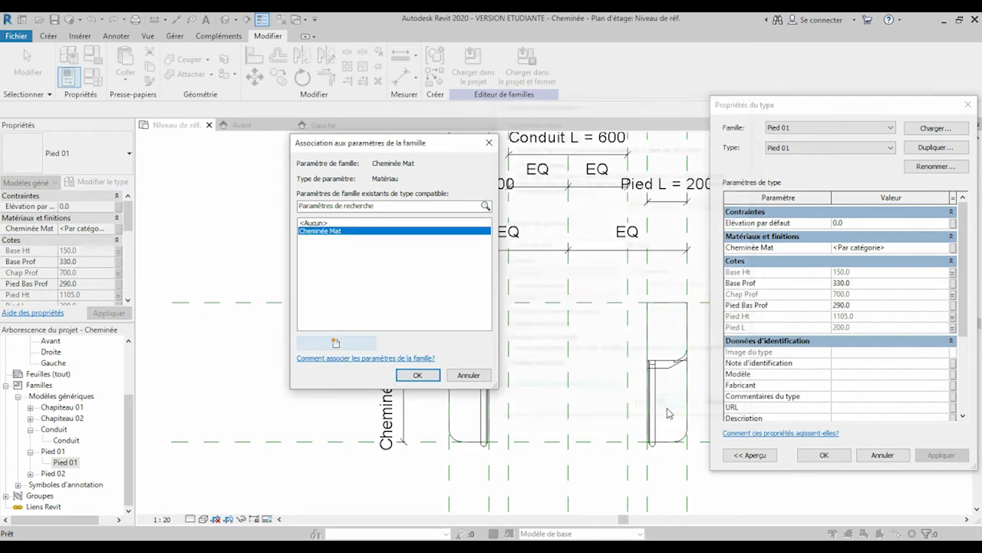
{"action": "left_click", "coordinate": [418, 375]}
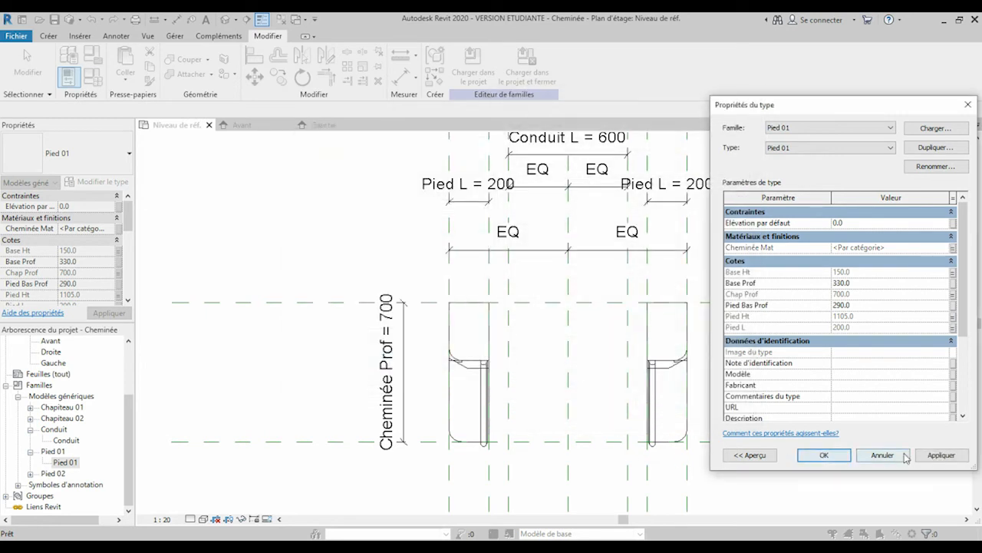
{"action": "left_click", "coordinate": [941, 455]}
{"action": "left_click", "coordinate": [824, 455]}
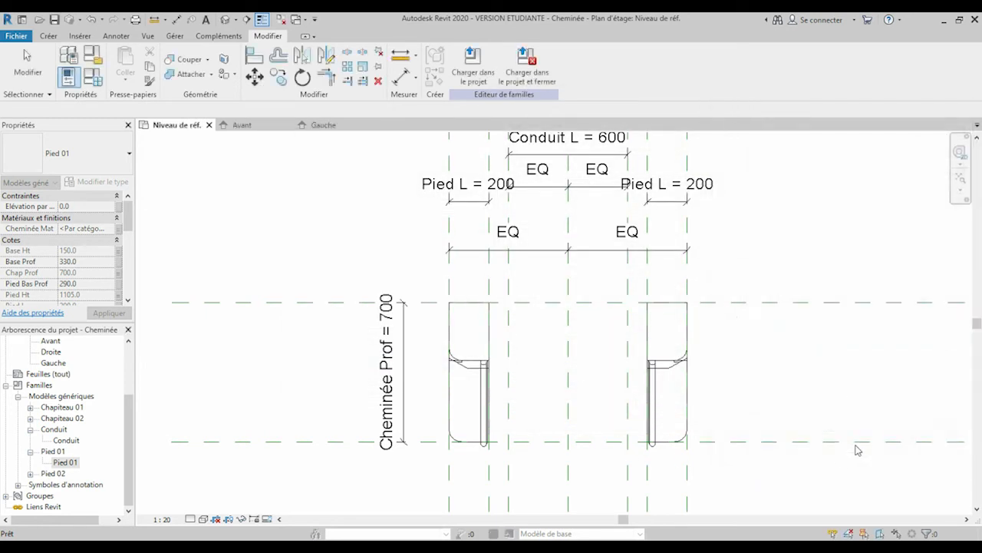
Step: Set the family parameter Pied L to 115 and open the default 3D view to check both legs
{"action": "left_click", "coordinate": [250, 222]}
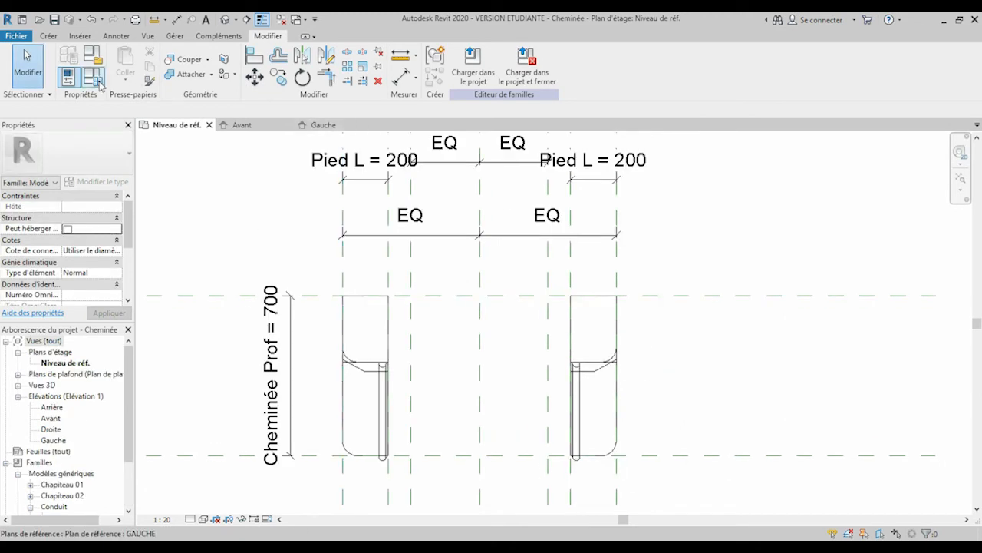
{"action": "left_click", "coordinate": [98, 82]}
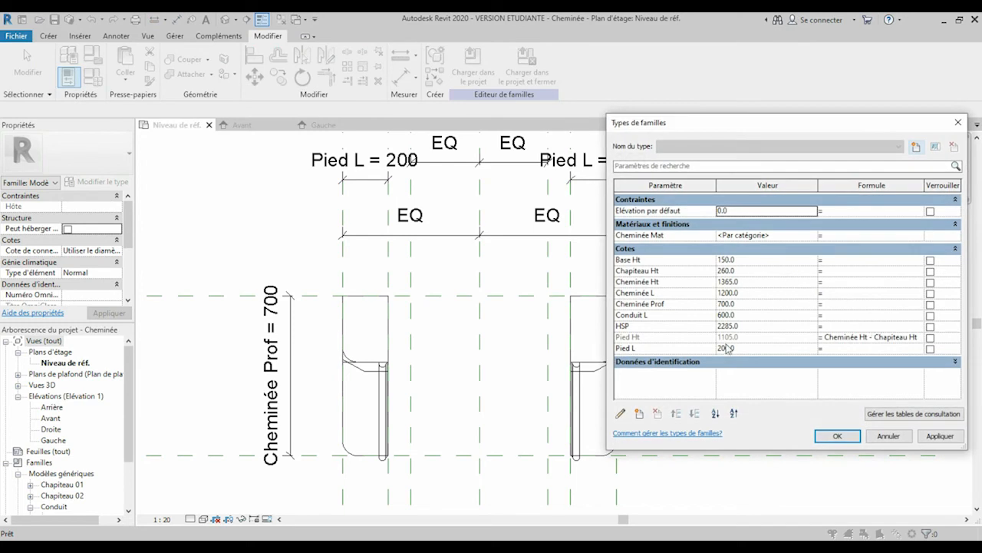
{"action": "left_click", "coordinate": [755, 349]}
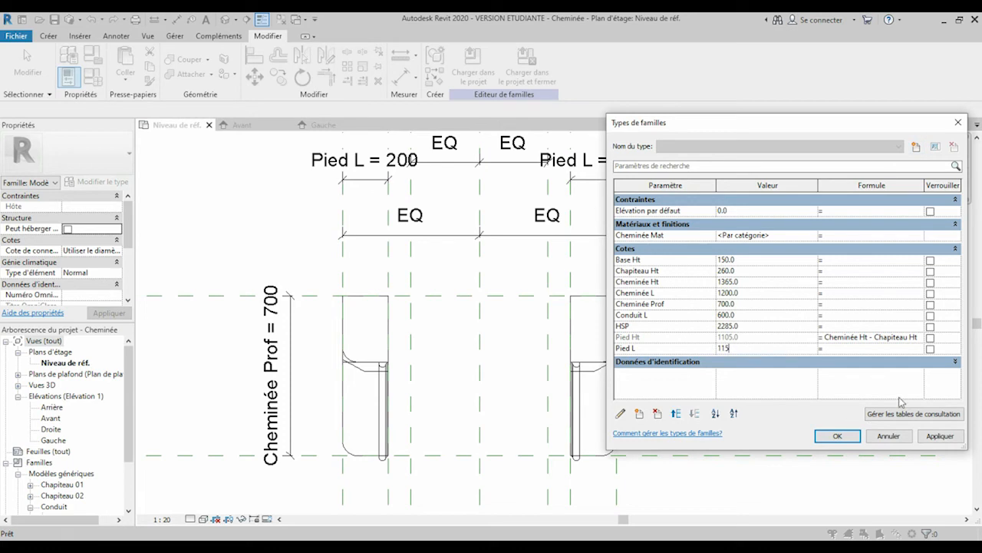
{"action": "left_click", "coordinate": [940, 436]}
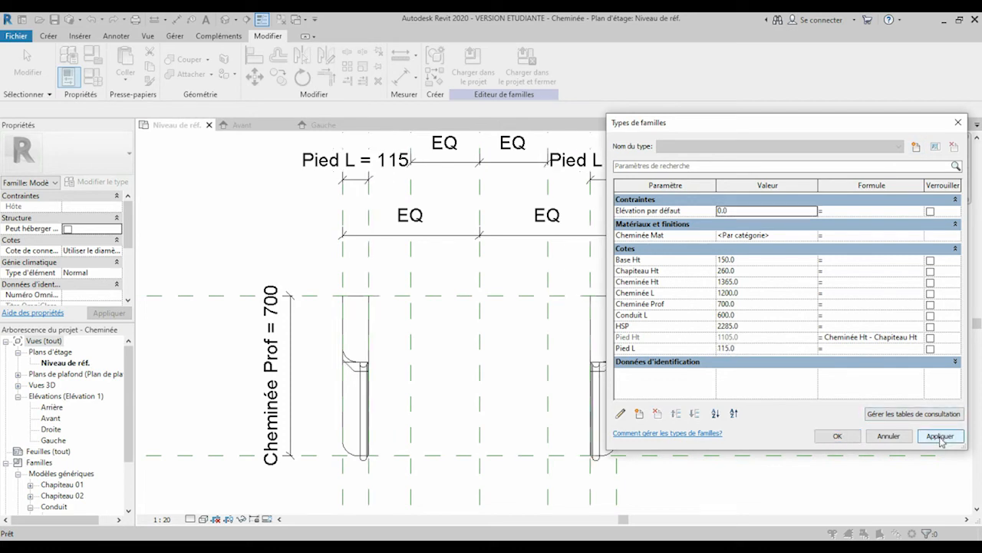
{"action": "left_click", "coordinate": [837, 436]}
{"action": "middle_click_drag", "start_coordinate": [513, 306], "coordinate": [583, 317]}
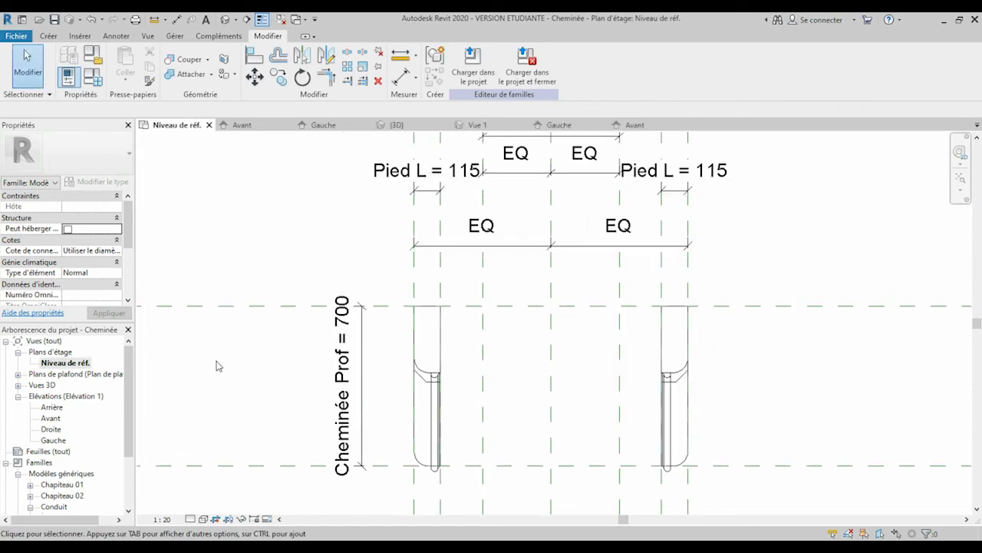
{"action": "left_click", "coordinate": [225, 20]}
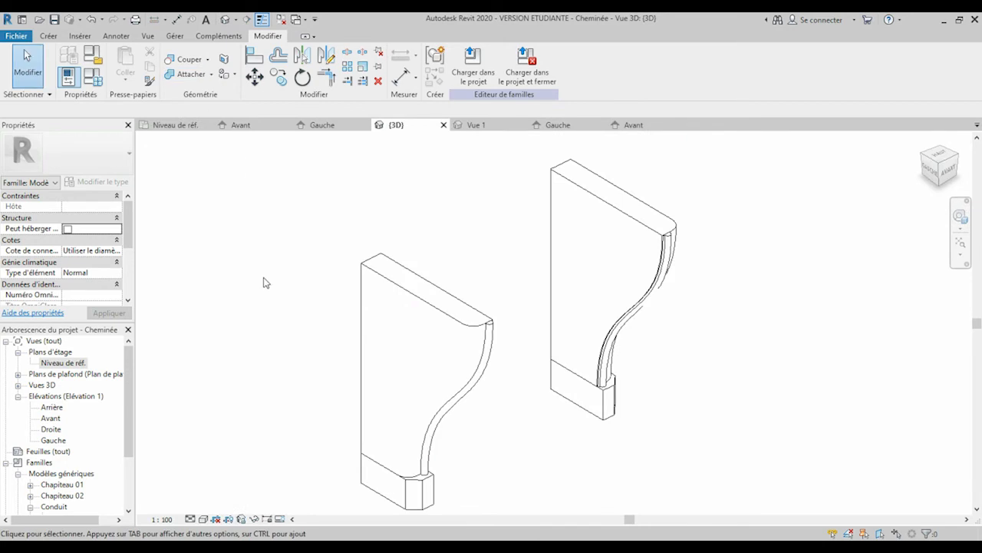
Step: In the Niveau de réf. floor plan, place a Chapiteau 01 component where the central and rear reference planes intersect
{"action": "middle_click_drag", "start_coordinate": [434, 211], "coordinate": [193, 361], "text": "shift"}
{"action": "double_click", "coordinate": [64, 363]}
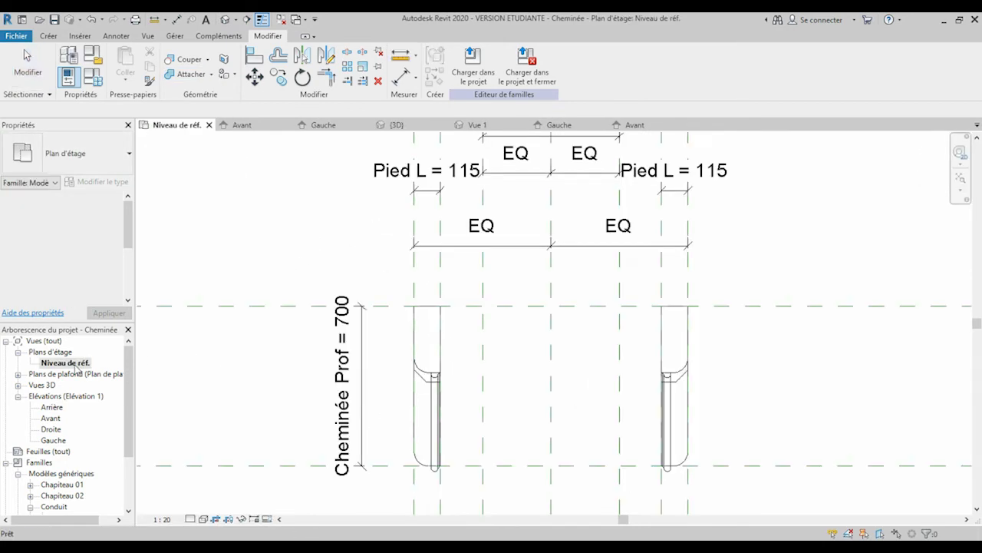
{"action": "left_click", "coordinate": [78, 36]}
{"action": "left_click", "coordinate": [56, 38]}
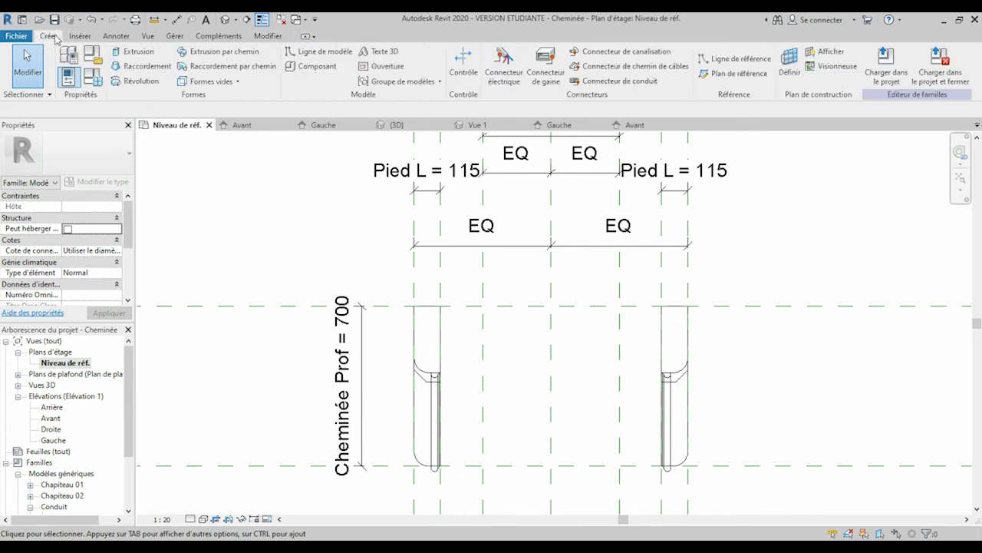
{"action": "left_click", "coordinate": [31, 485]}
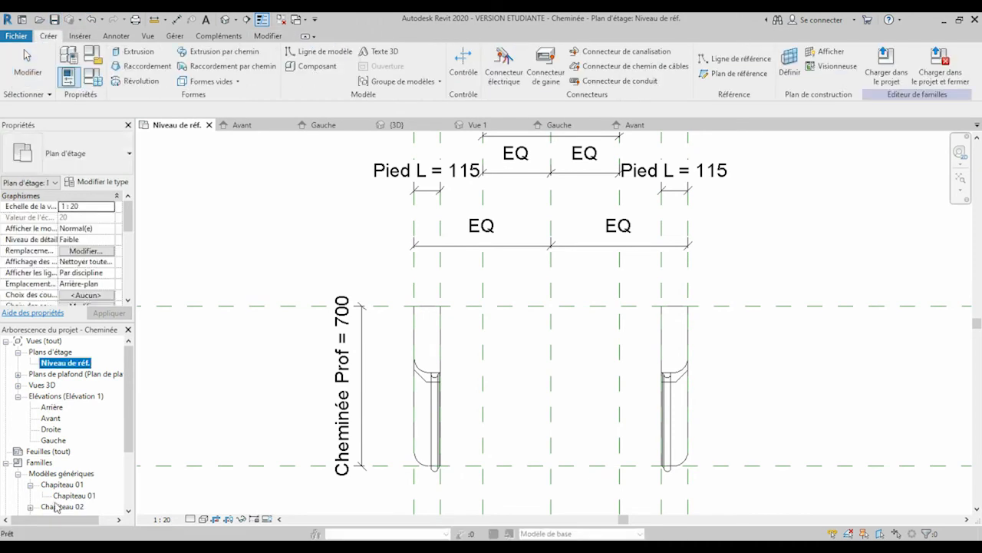
{"action": "left_click", "coordinate": [74, 495]}
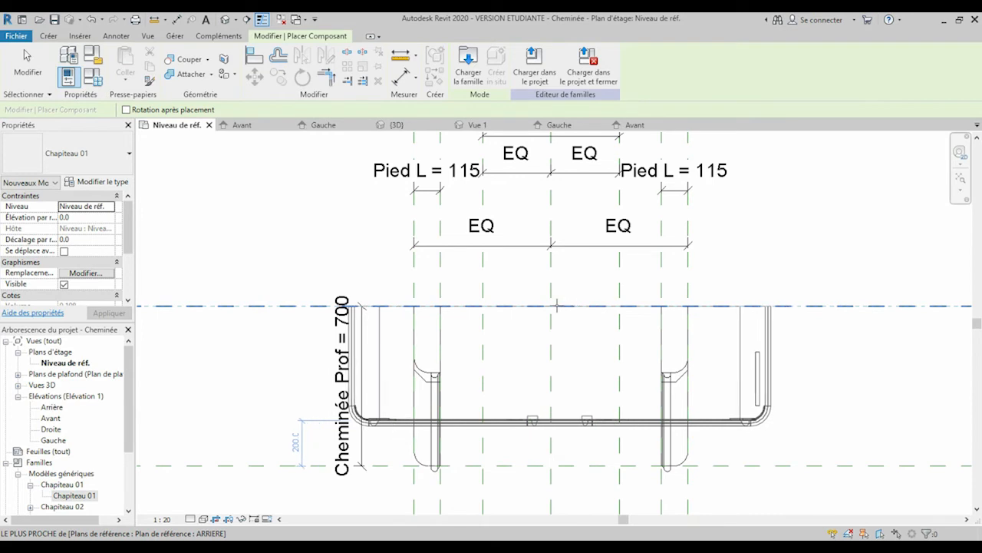
{"action": "left_click", "coordinate": [551, 305]}
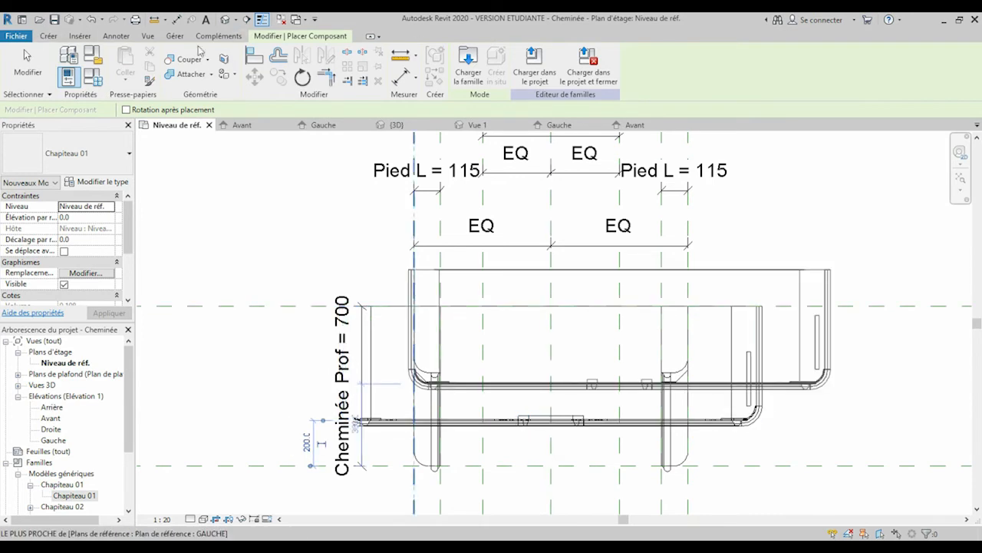
Step: Align the rear face of Chapiteau 01 with the ARRIERE reference plane and lock the alignment
{"action": "left_click", "coordinate": [255, 54]}
{"action": "left_click", "coordinate": [863, 306]}
{"action": "left_click", "coordinate": [581, 307]}
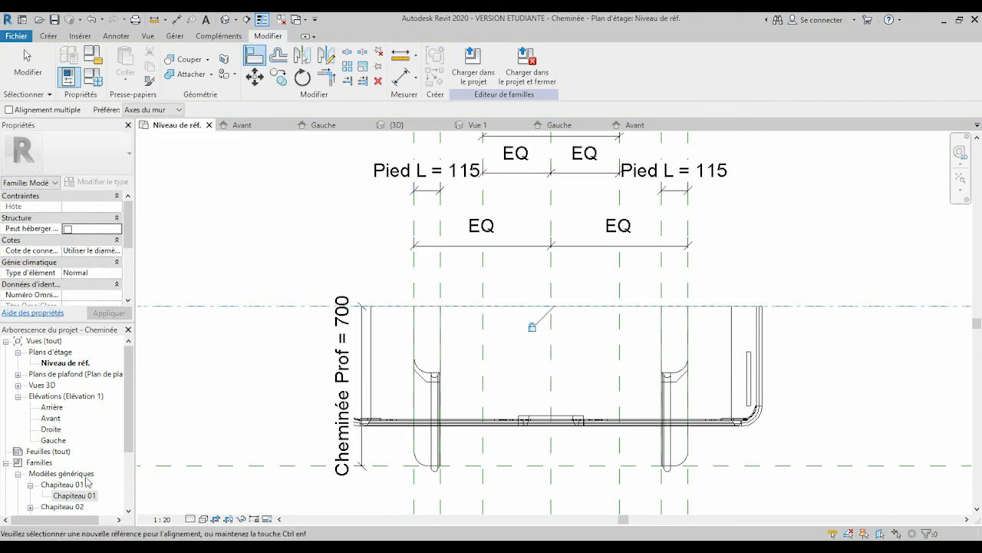
Step: Try linking Chapiteau 01's Chap L to Cheminée L and its Chap Prof to Cheminée Prof
{"action": "double_click", "coordinate": [76, 496]}
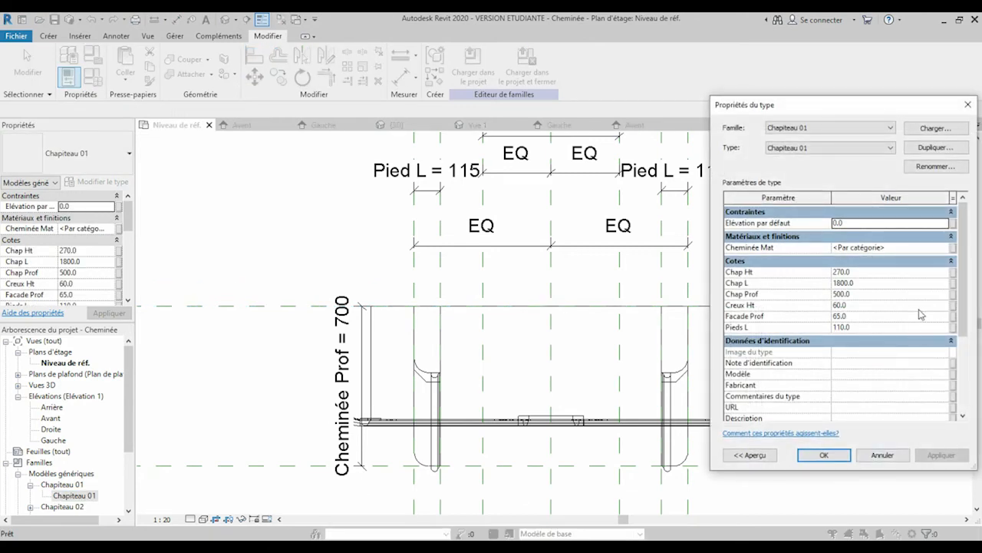
{"action": "left_click", "coordinate": [953, 283]}
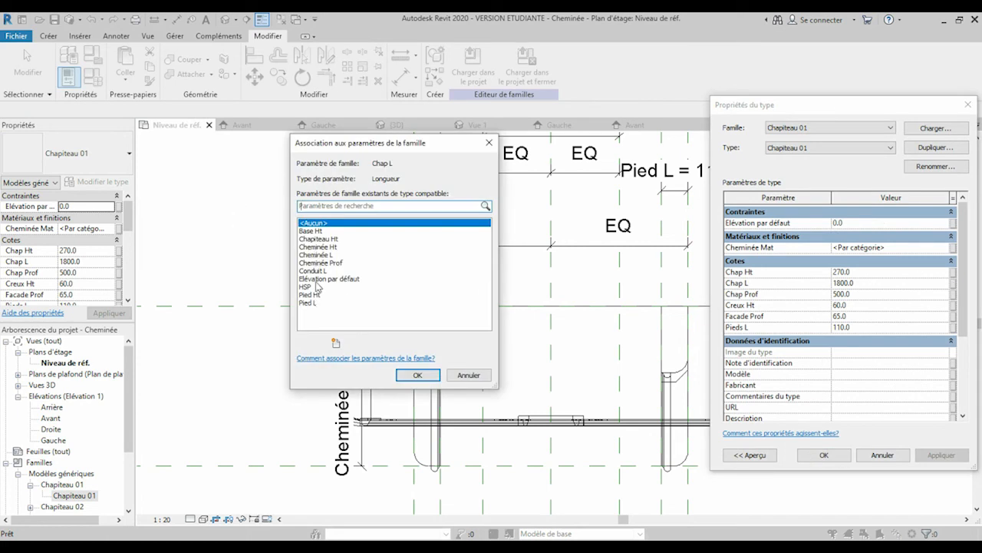
{"action": "left_click", "coordinate": [318, 255]}
{"action": "left_click", "coordinate": [418, 374]}
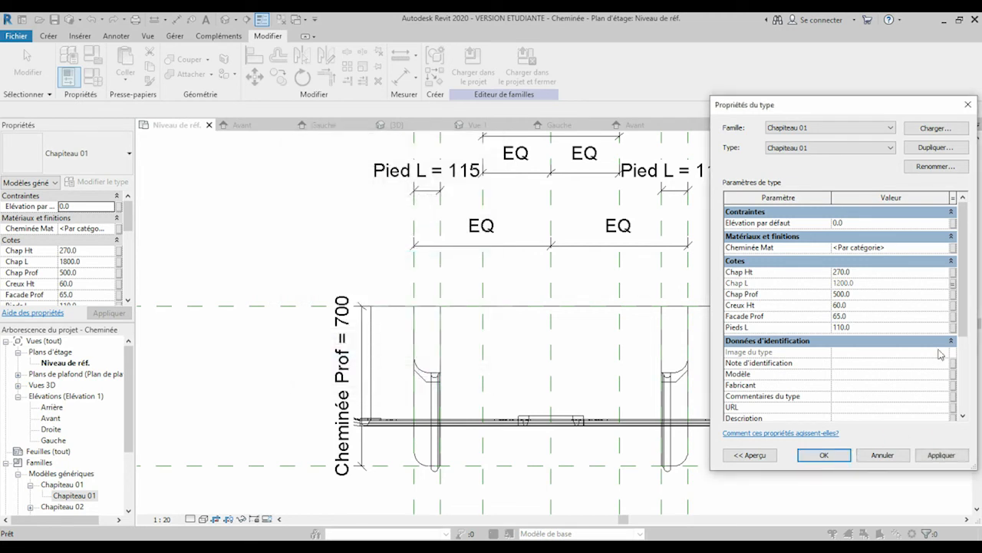
{"action": "left_click", "coordinate": [953, 295]}
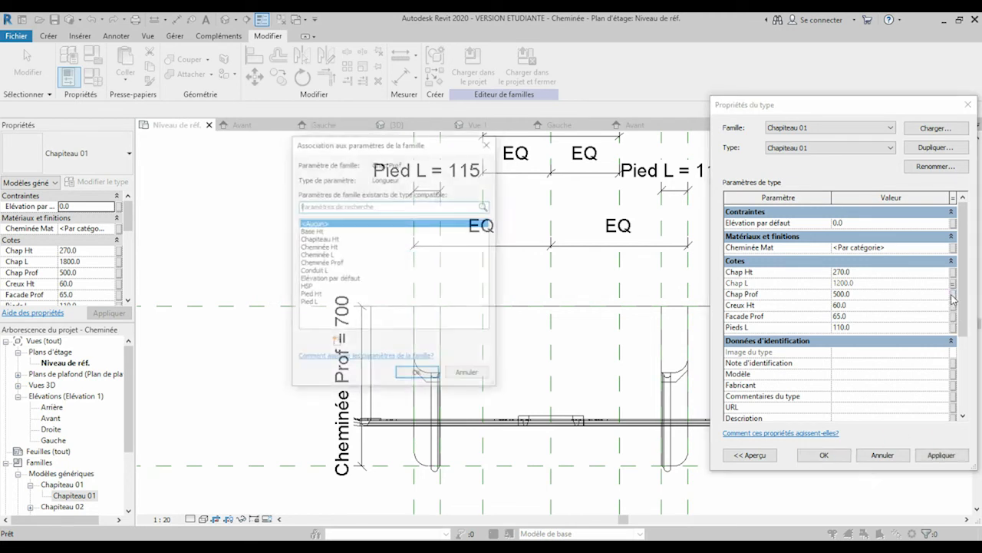
{"action": "left_click", "coordinate": [323, 263]}
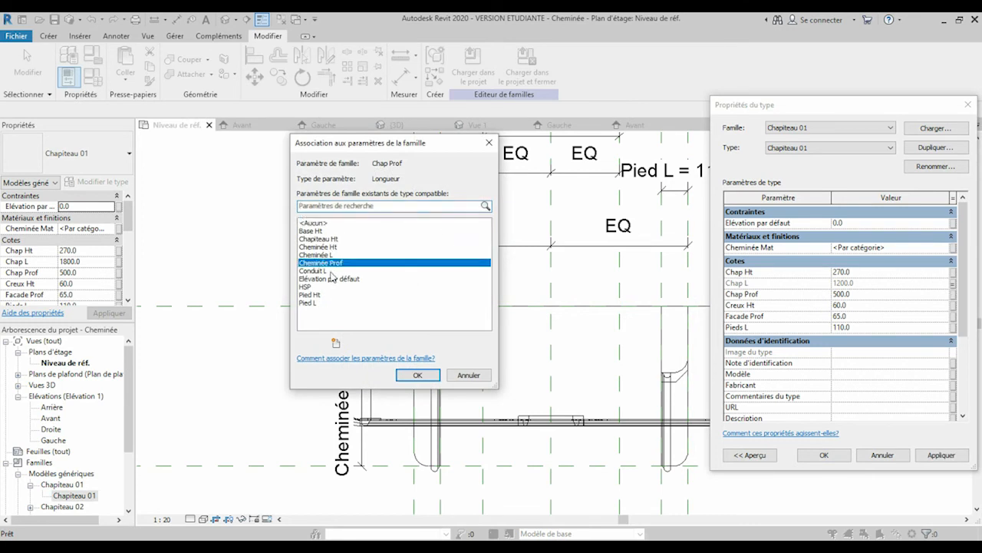
{"action": "left_click", "coordinate": [419, 374]}
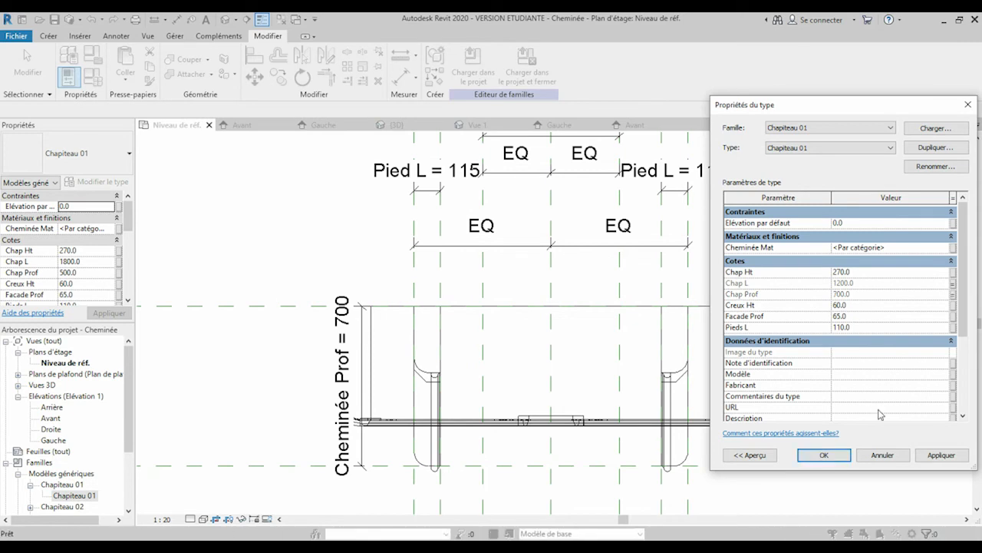
Step: Try to associate Chapiteau 01's Pieds L with the family parameter Pied L, and discard the pending type changes
{"action": "left_click", "coordinate": [954, 327]}
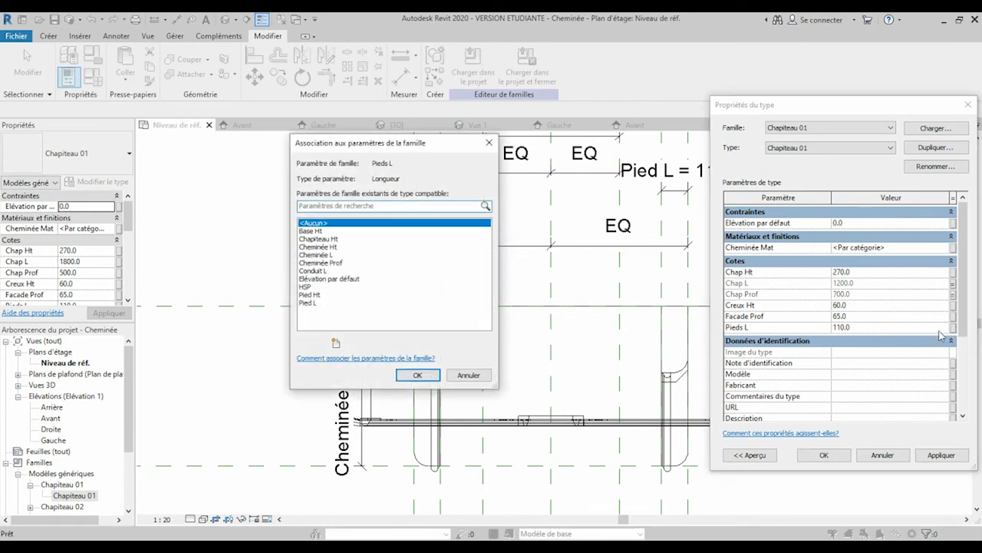
{"action": "left_click", "coordinate": [307, 302]}
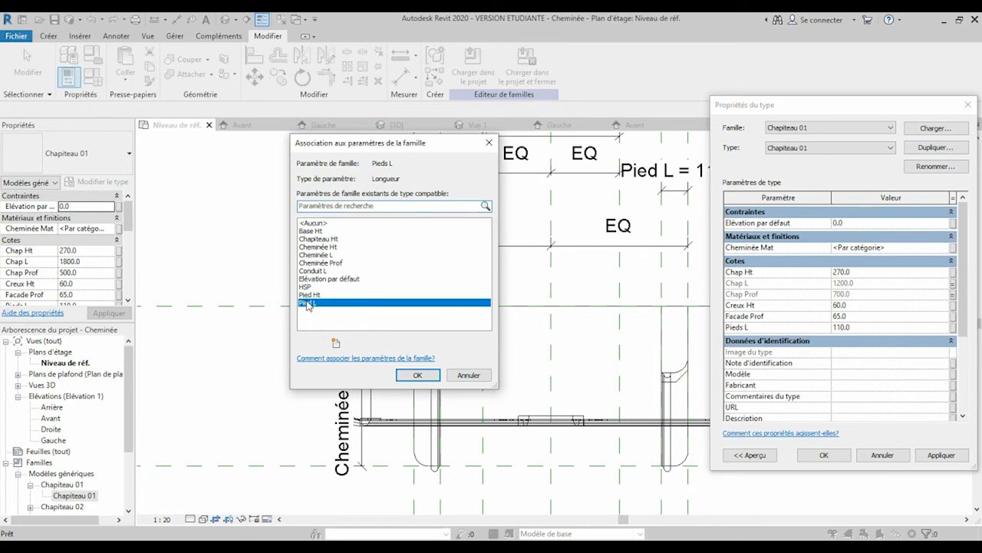
{"action": "left_click", "coordinate": [417, 374]}
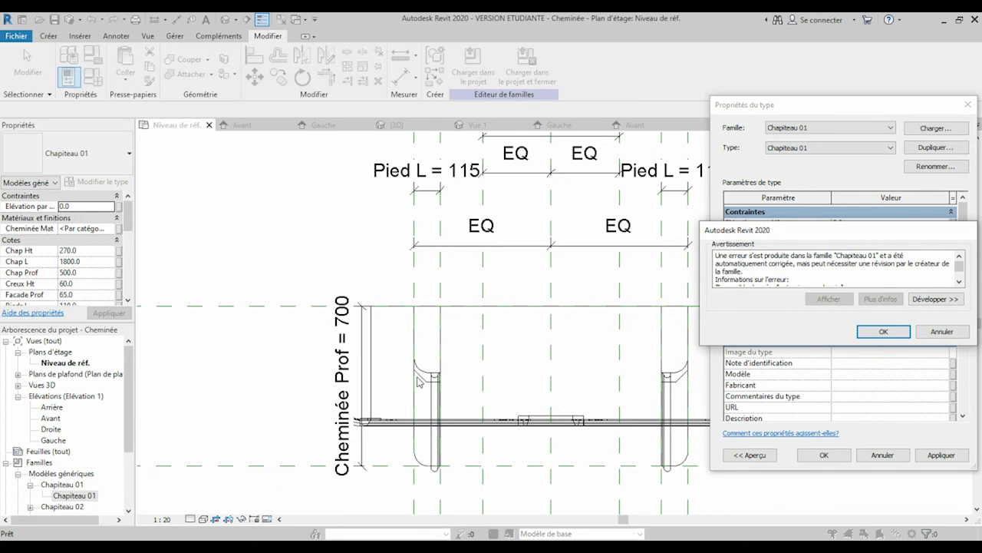
{"action": "left_click", "coordinate": [941, 333]}
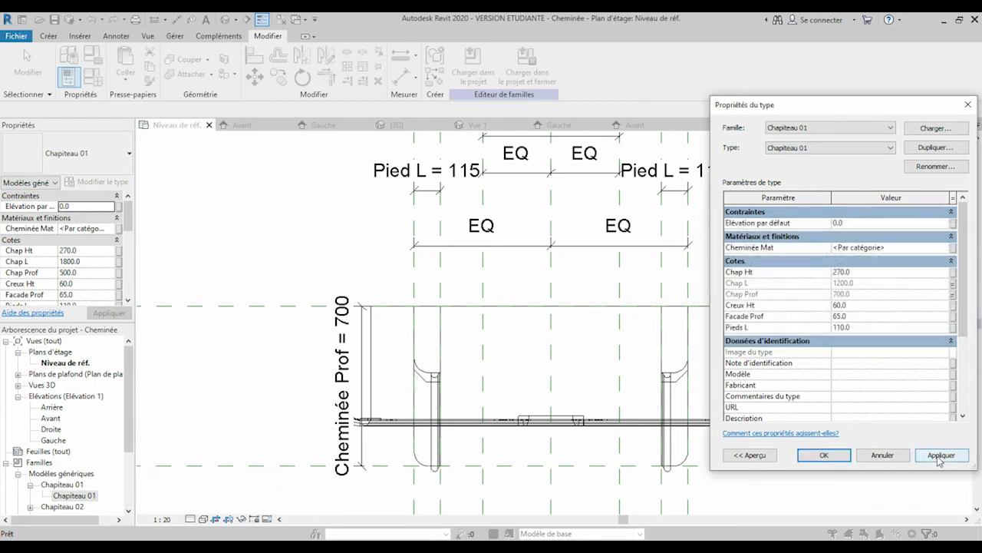
{"action": "left_click", "coordinate": [883, 456]}
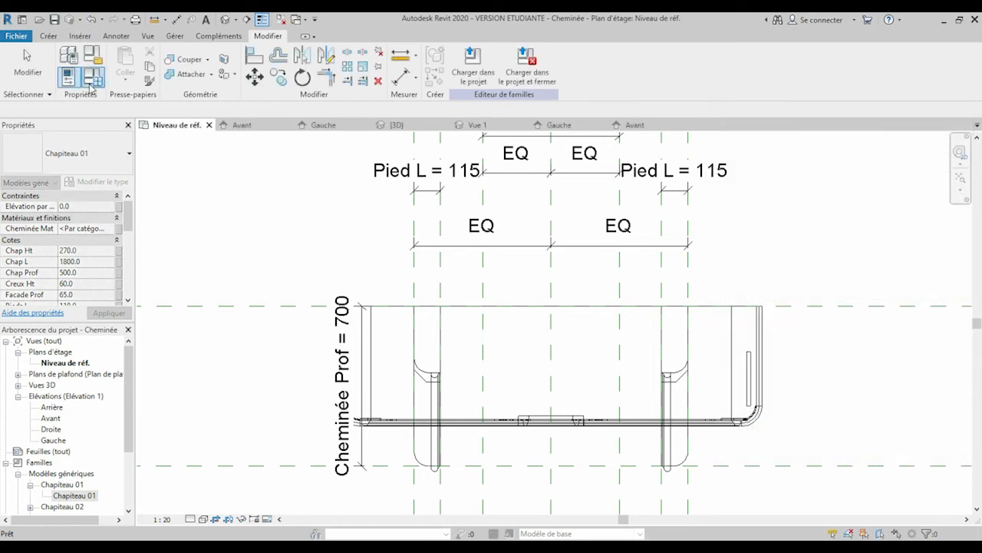
Step: Set the family parameter Pied L to 110 and apply the change
{"action": "left_click", "coordinate": [93, 77]}
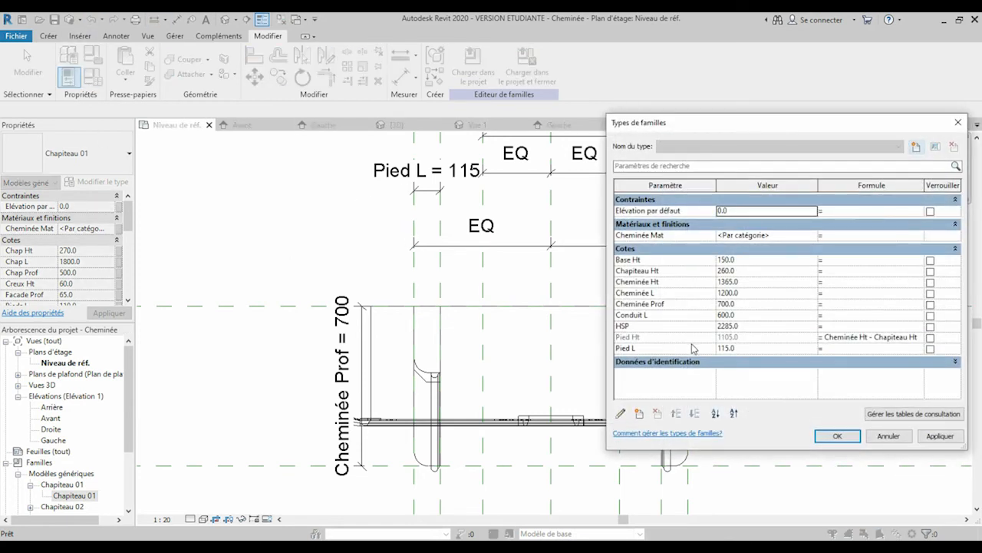
{"action": "left_click", "coordinate": [734, 349]}
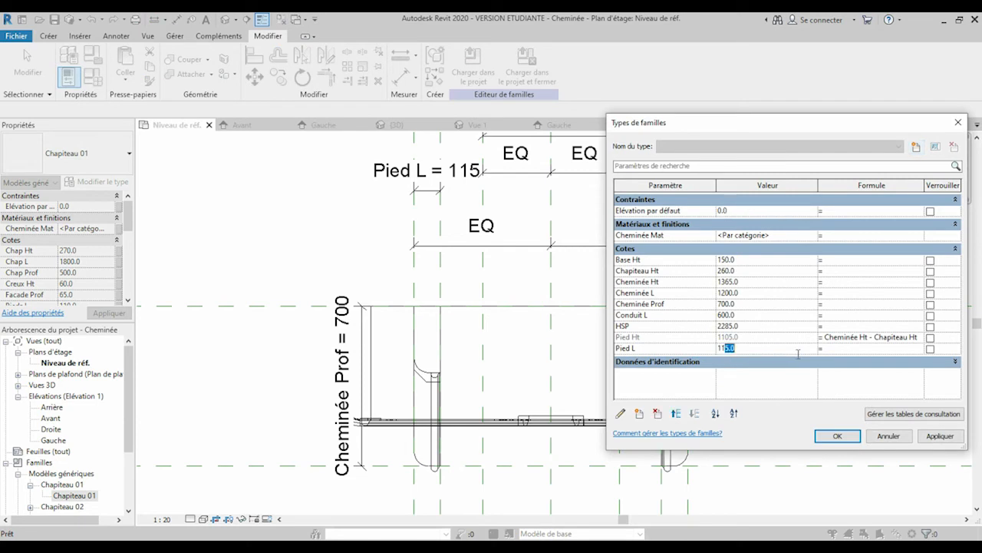
{"action": "left_click", "coordinate": [821, 349]}
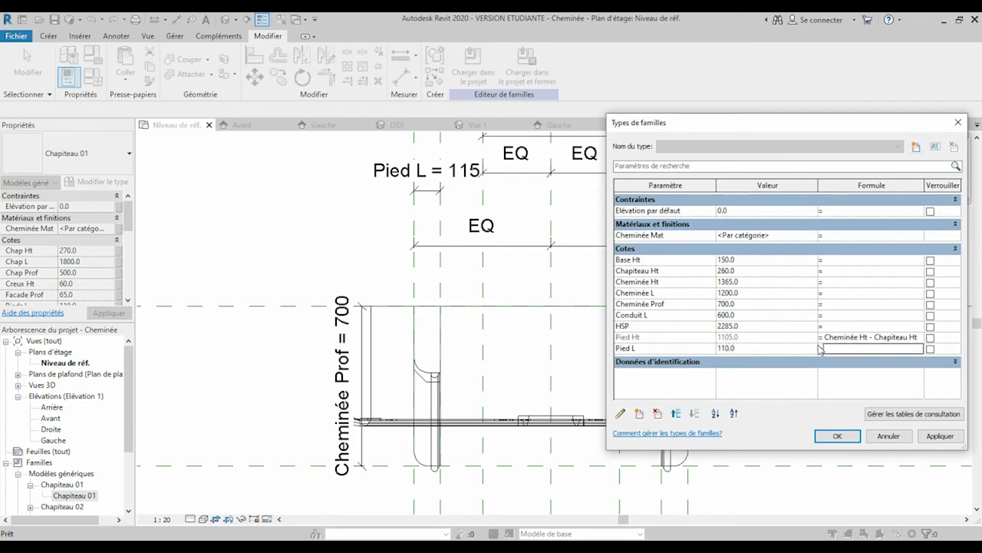
{"action": "left_click", "coordinate": [952, 437]}
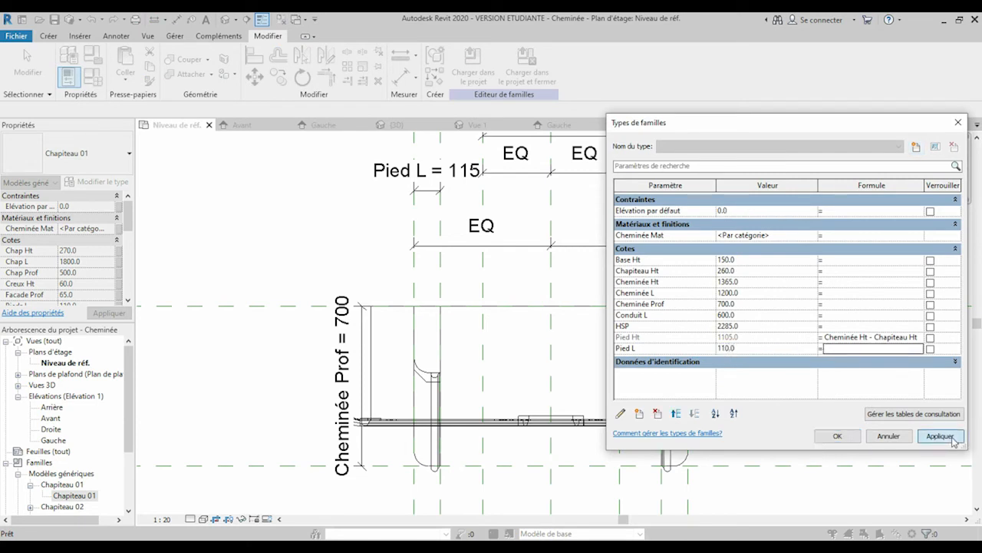
{"action": "left_click", "coordinate": [838, 435]}
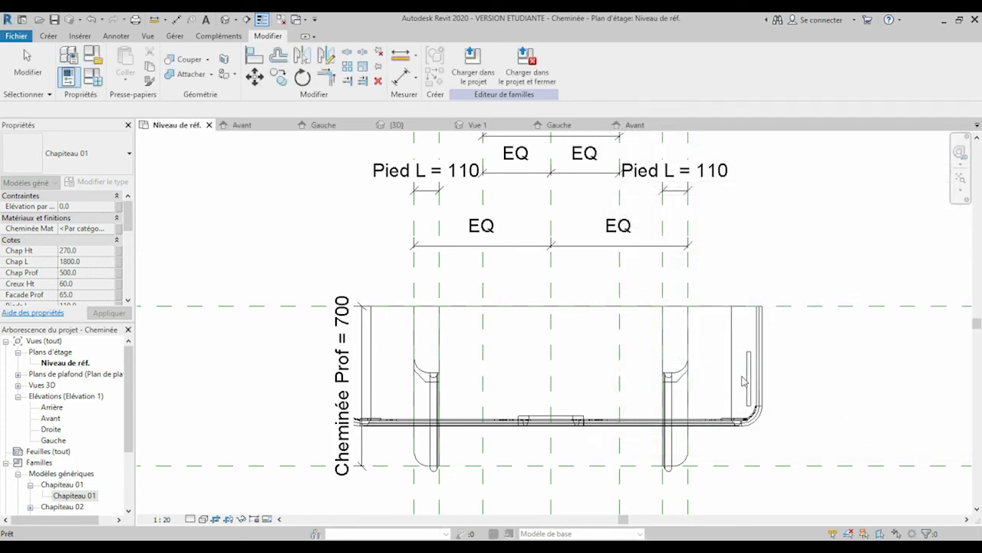
Step: Associate Chapiteau 01's Chap L with Cheminée L and Chap Prof with Cheminée Prof, and apply the changes
{"action": "left_click", "coordinate": [581, 421]}
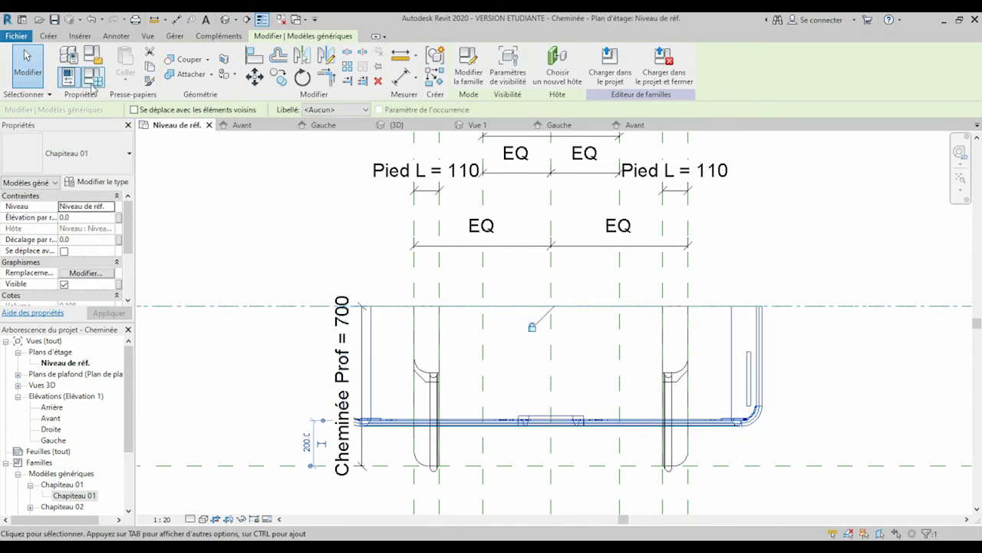
{"action": "double_click", "coordinate": [78, 497]}
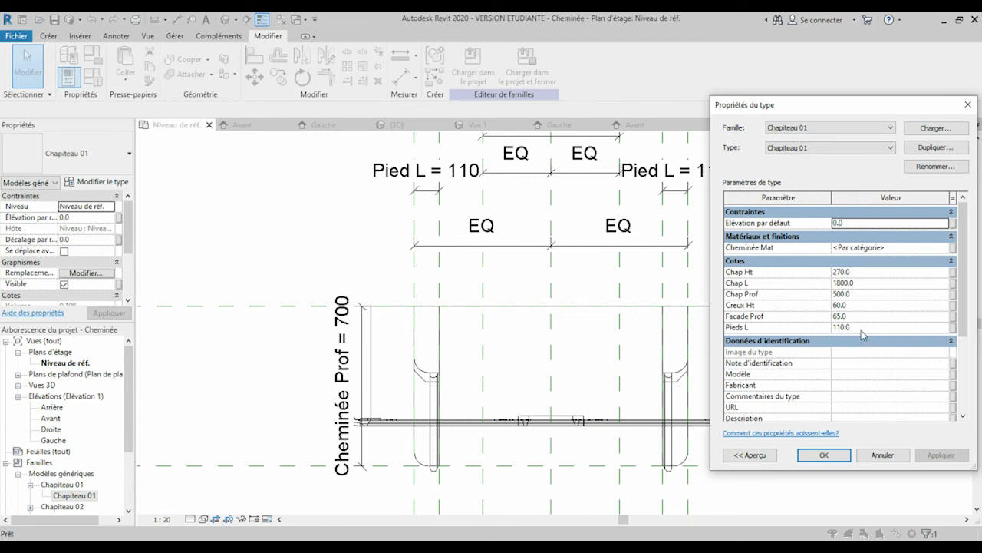
{"action": "left_click", "coordinate": [954, 283]}
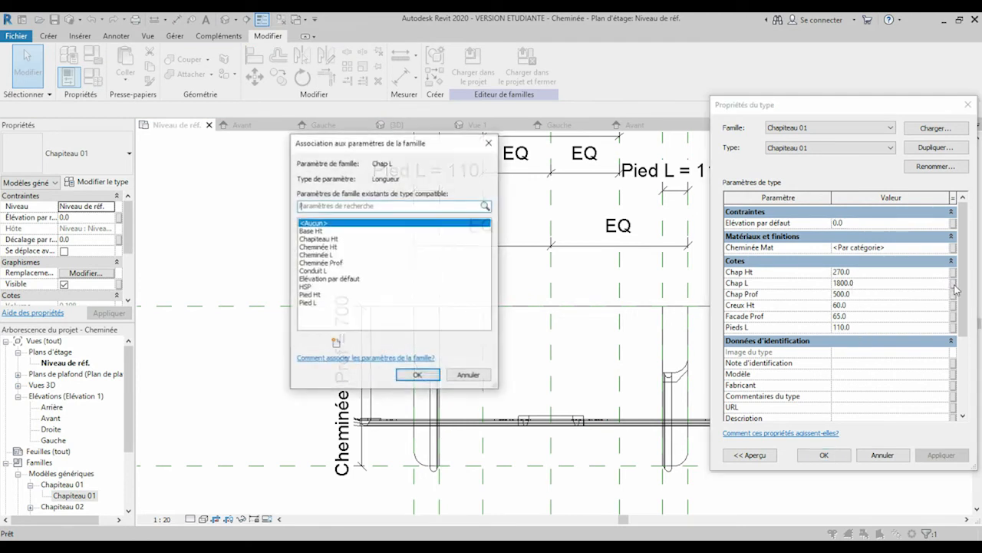
{"action": "left_click", "coordinate": [317, 255]}
{"action": "left_click", "coordinate": [418, 375]}
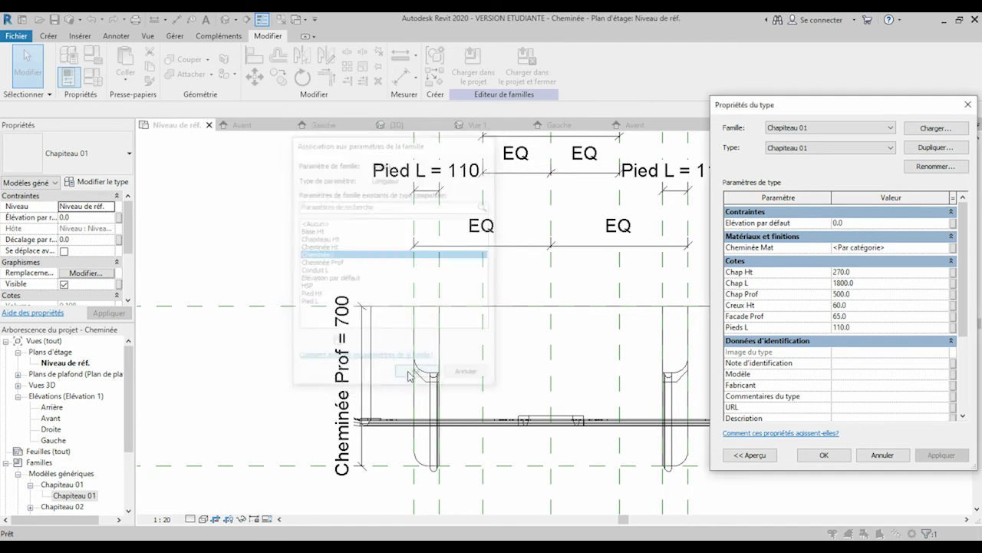
{"action": "left_click", "coordinate": [954, 294]}
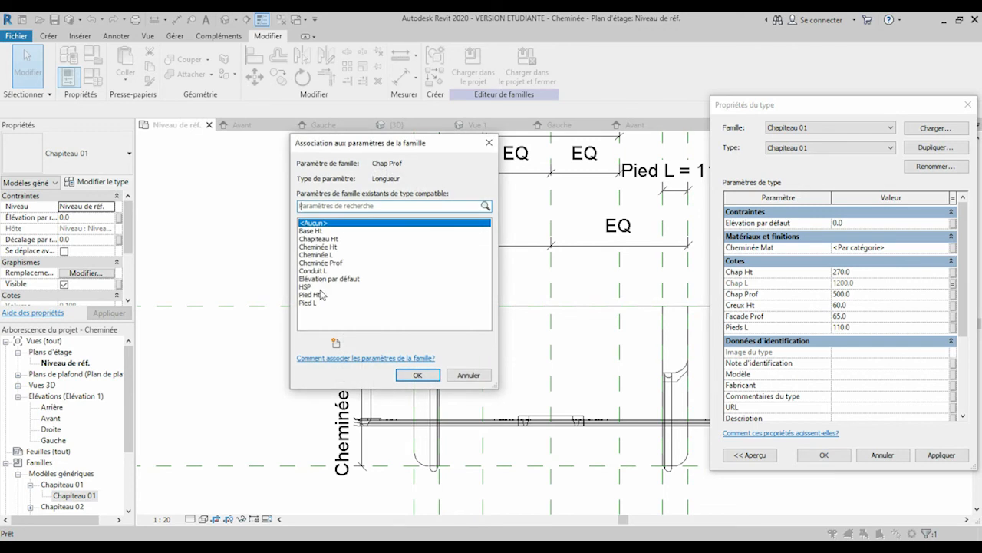
{"action": "left_click", "coordinate": [321, 263]}
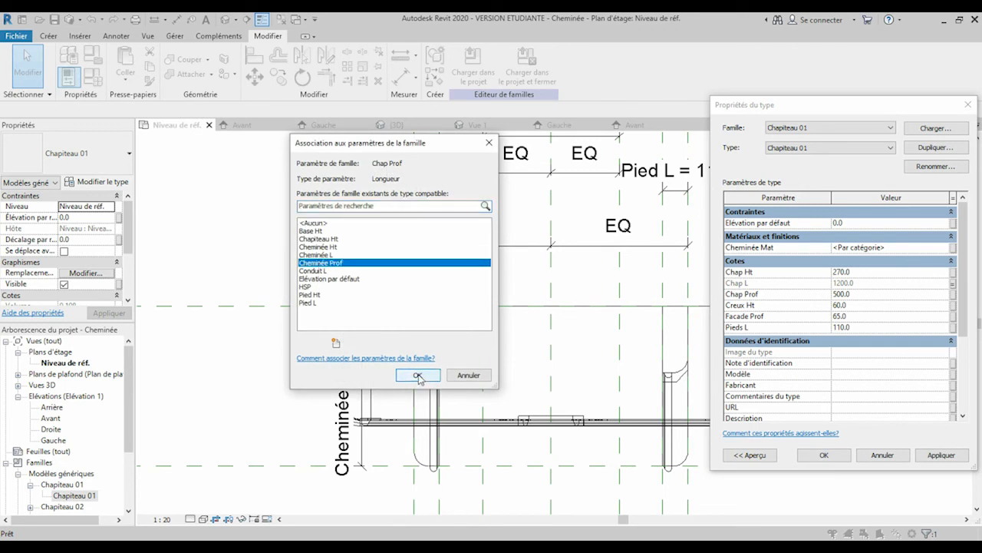
{"action": "left_click", "coordinate": [417, 374]}
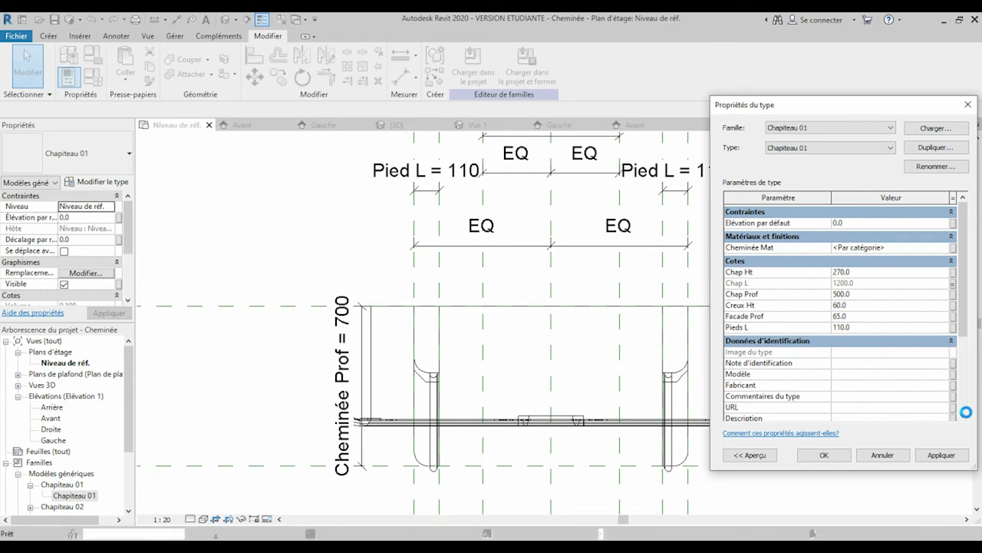
{"action": "left_click", "coordinate": [950, 458]}
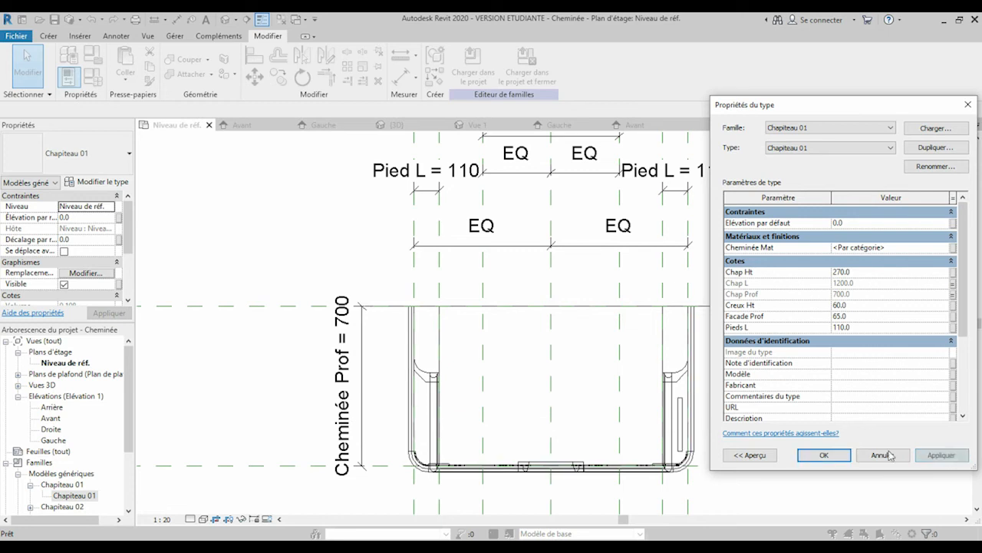
{"action": "left_click", "coordinate": [837, 457]}
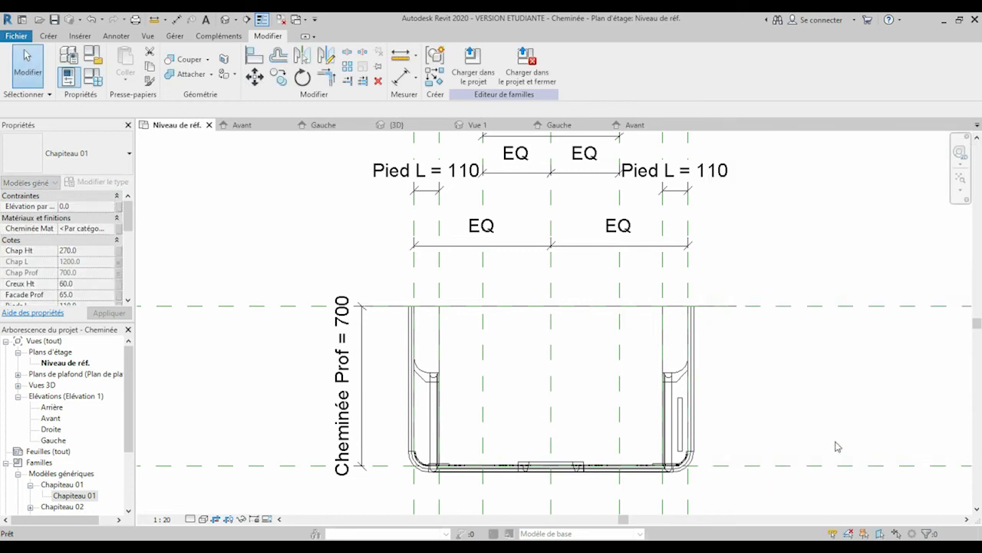
Step: Open the Avant elevation of the Cheminée family
{"action": "left_click", "coordinate": [254, 60]}
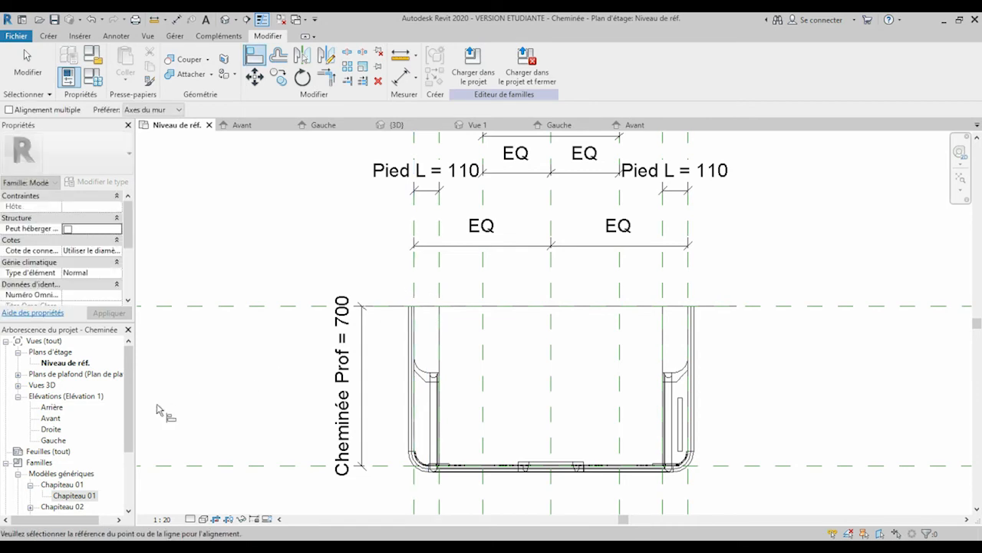
{"action": "double_click", "coordinate": [55, 420]}
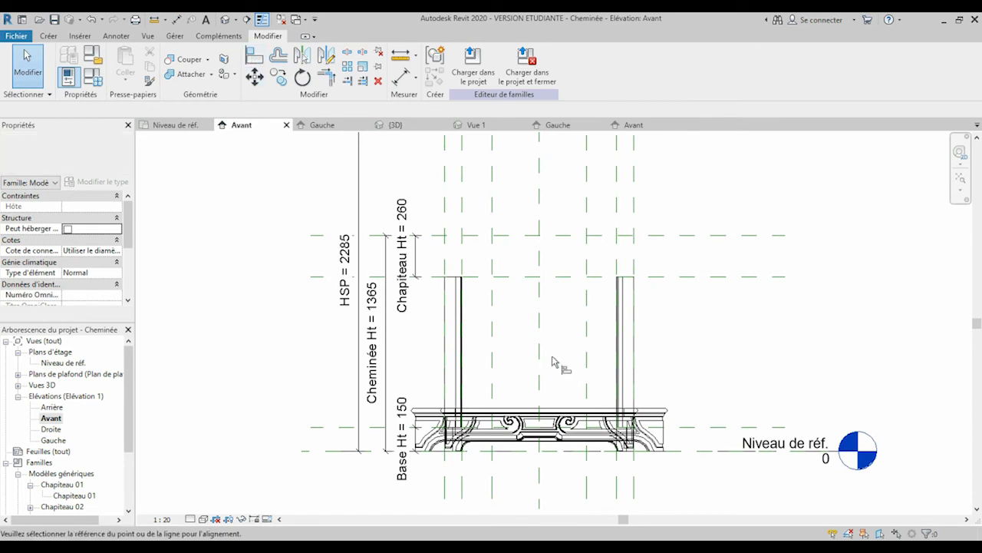
{"action": "key", "text": "a"}
{"action": "key", "text": "l"}
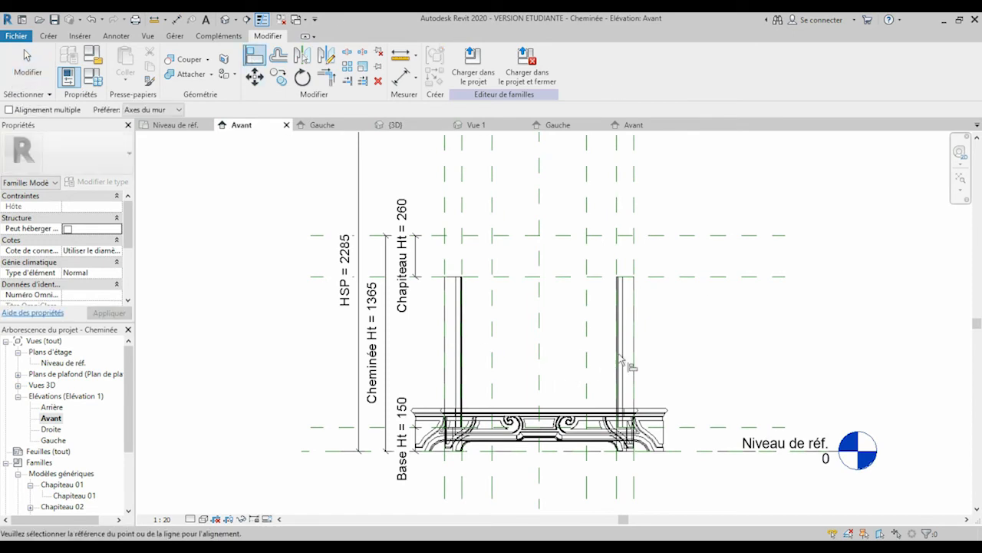
{"action": "left_click", "coordinate": [706, 278]}
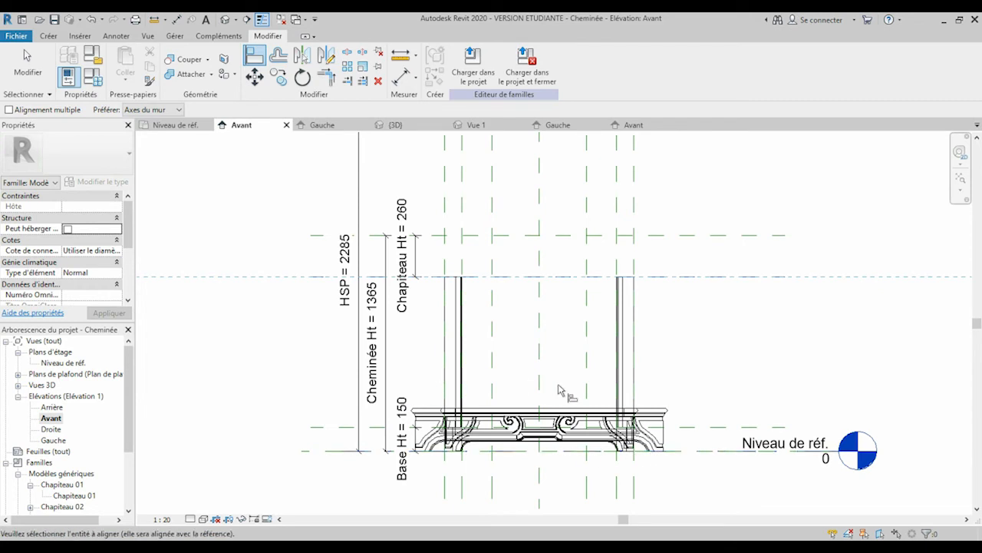
{"action": "key", "text": "Escape"}
{"action": "key", "text": "Escape"}
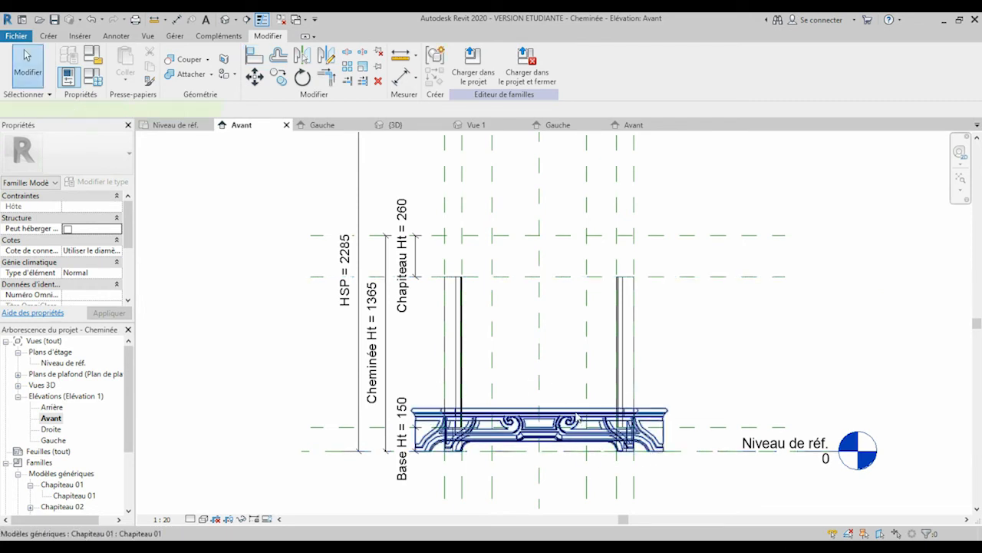
Step: Align the top edge of Chapiteau 01 with the reference plane at the top of Cheminée Ht and lock the alignment
{"action": "left_click", "coordinate": [577, 417]}
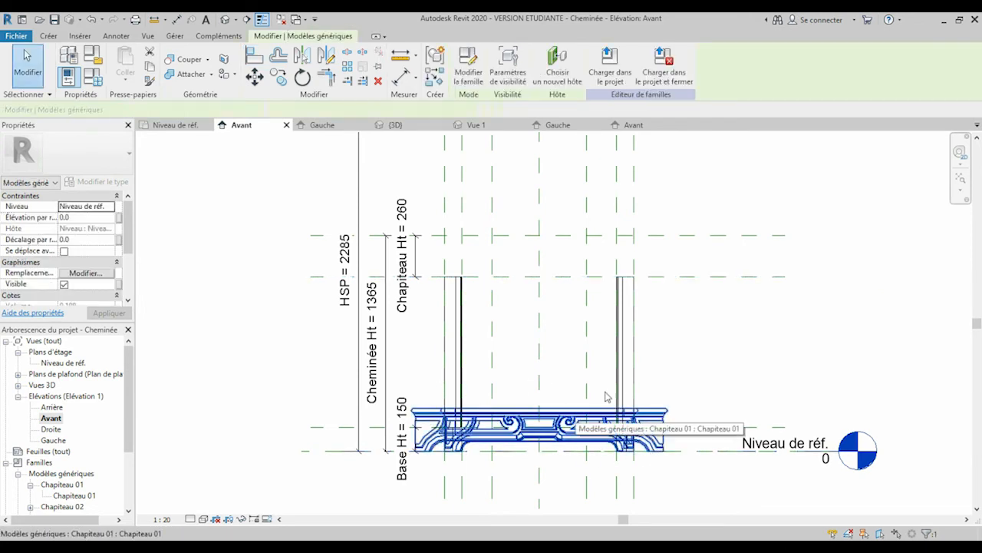
{"action": "left_click", "coordinate": [255, 56]}
{"action": "left_click", "coordinate": [678, 235]}
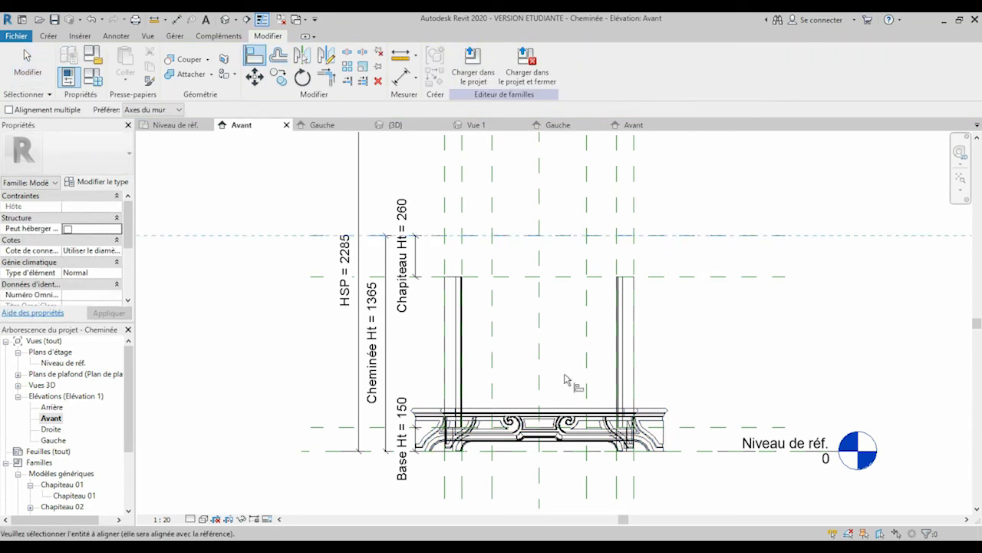
{"action": "left_click", "coordinate": [570, 409]}
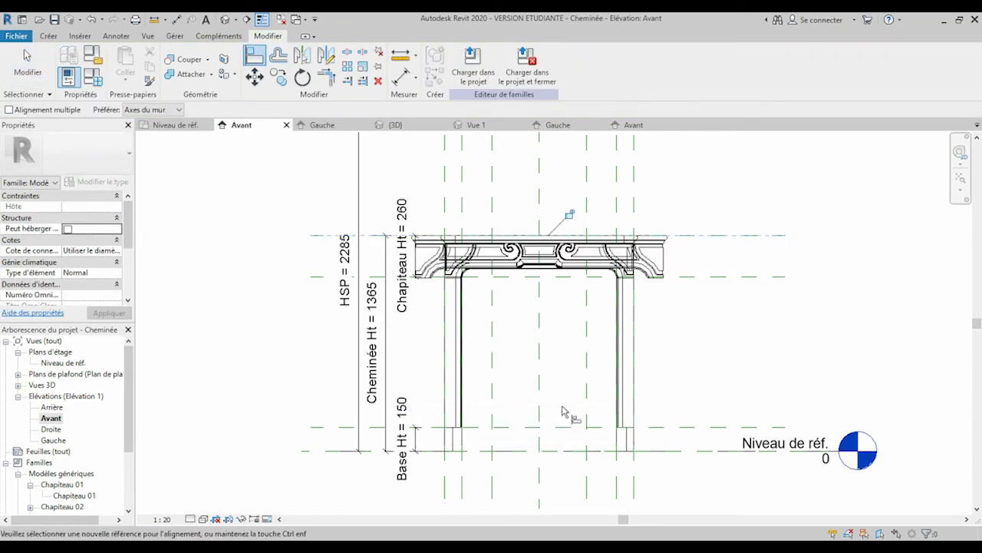
{"action": "left_click", "coordinate": [569, 215]}
{"action": "scroll", "coordinate": [572, 218], "scroll_direction": "up", "scroll_amount": 2}
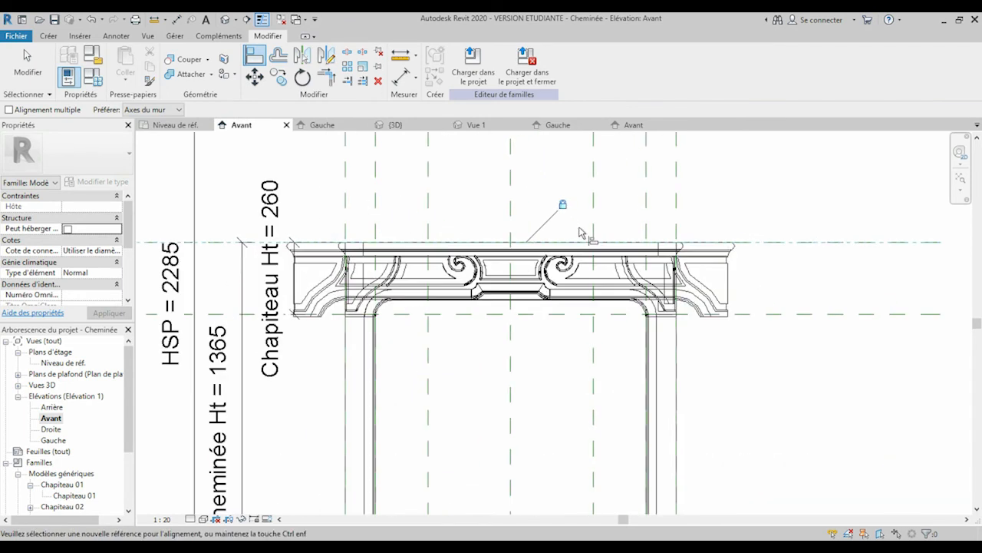
{"action": "key", "text": "Escape"}
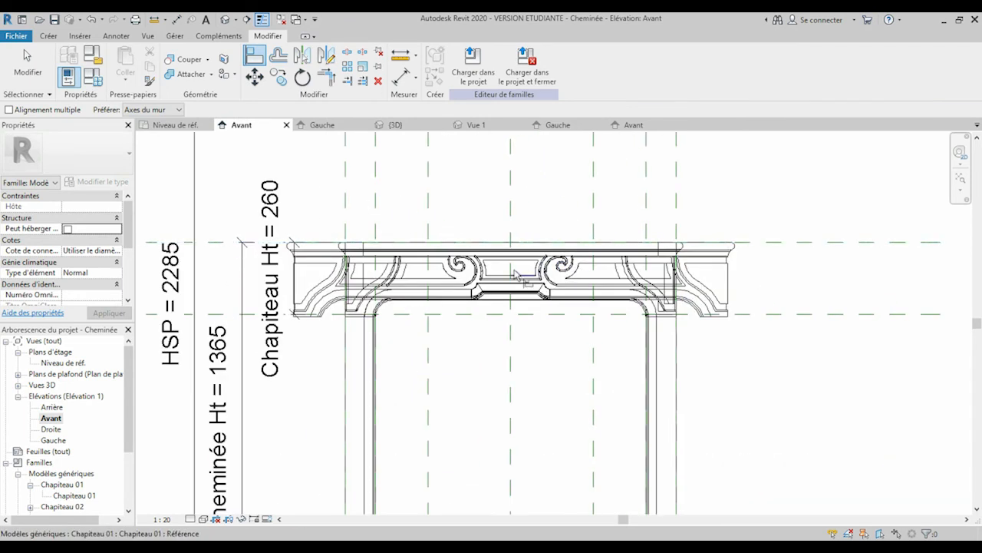
{"action": "key", "text": "Escape"}
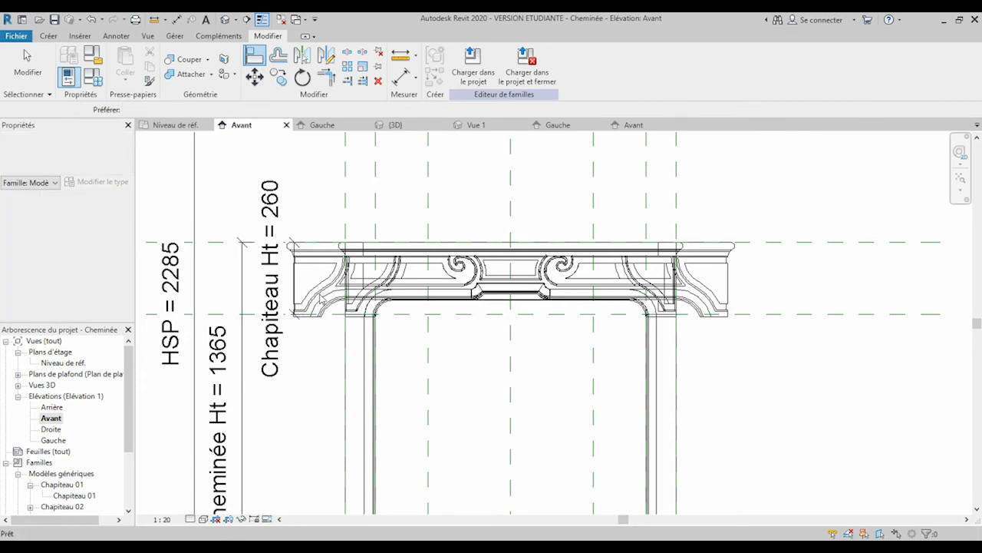
Step: Check Chapiteau 01's overhanging ends in elevation and in the default 3D view, and open its family for editing
{"action": "left_click", "coordinate": [317, 297]}
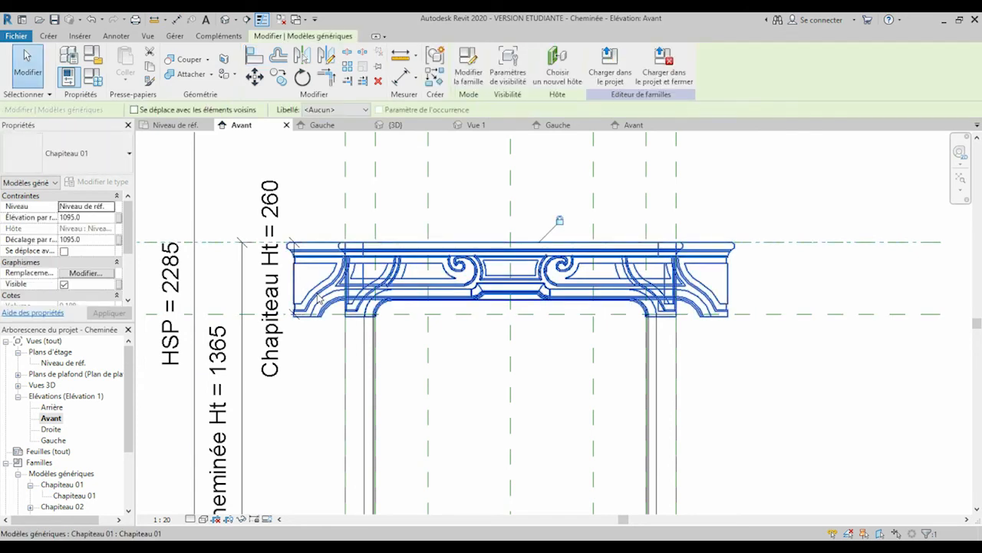
{"action": "left_click", "coordinate": [401, 316]}
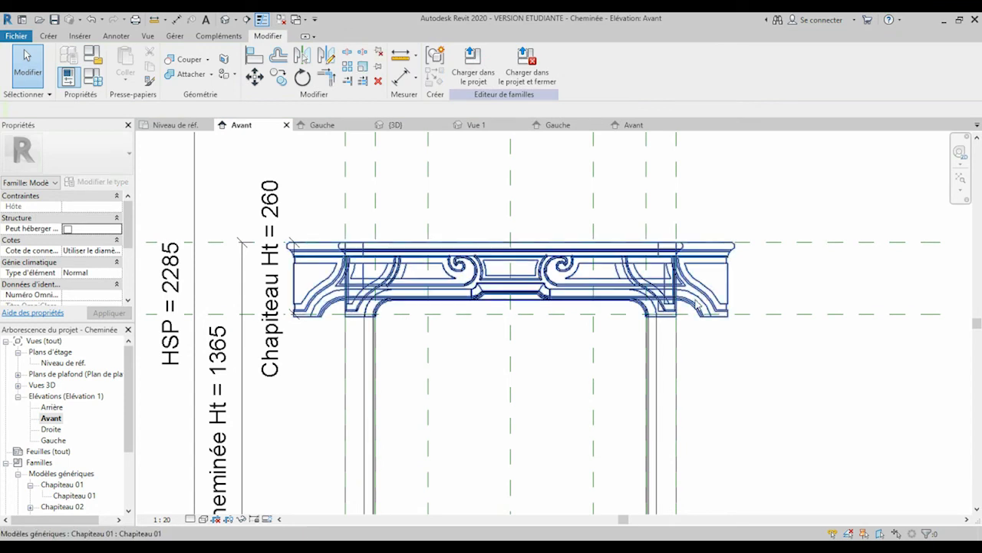
{"action": "left_click", "coordinate": [700, 289]}
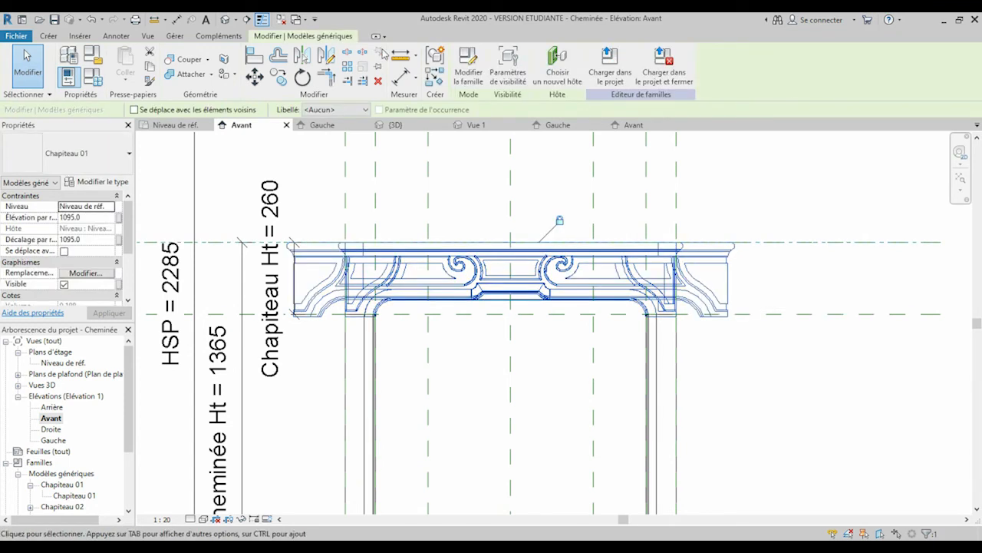
{"action": "left_click", "coordinate": [223, 21]}
{"action": "key", "text": "Escape"}
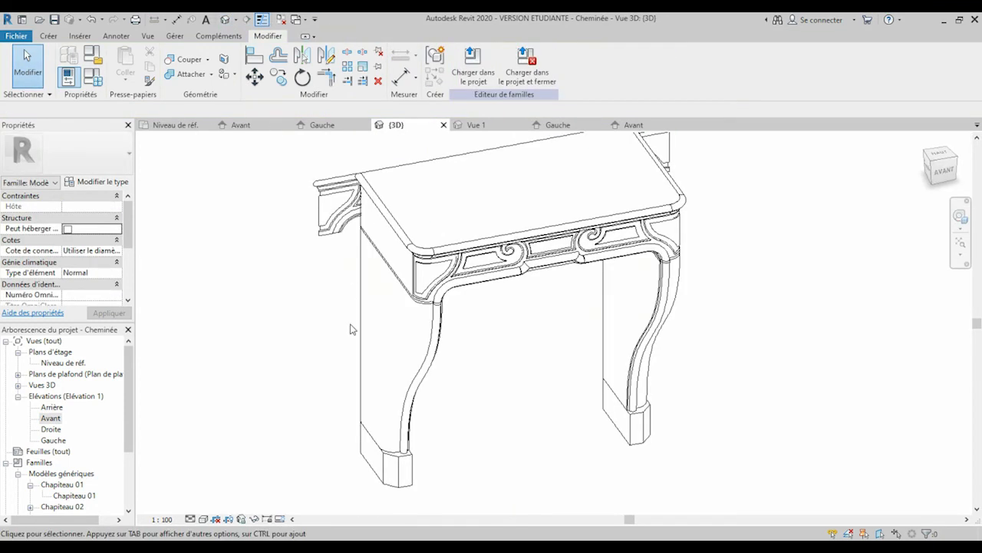
{"action": "scroll", "coordinate": [351, 328], "scroll_direction": "down", "scroll_amount": 3}
{"action": "scroll", "coordinate": [499, 236], "scroll_direction": "up", "scroll_amount": 2}
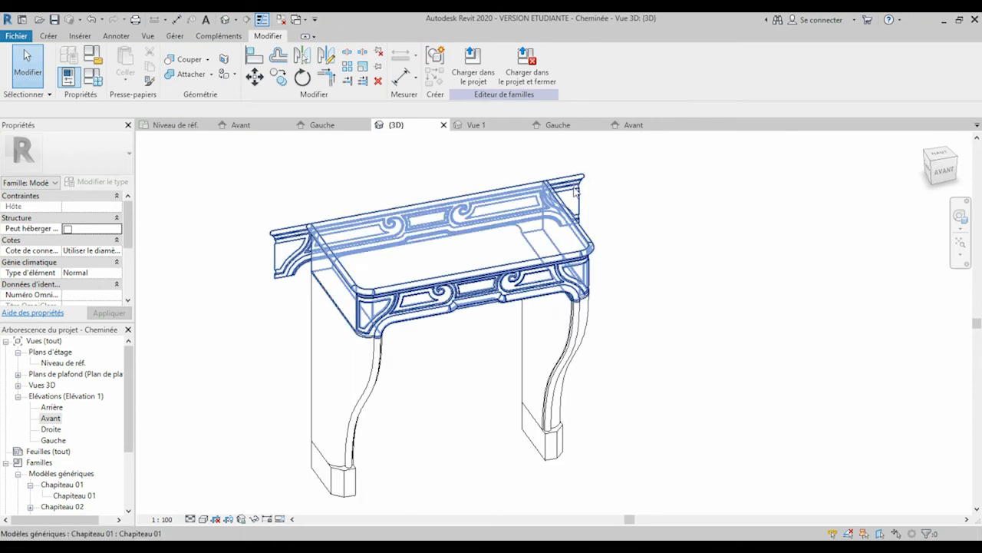
{"action": "left_click", "coordinate": [577, 192]}
{"action": "right_click", "coordinate": [577, 192]}
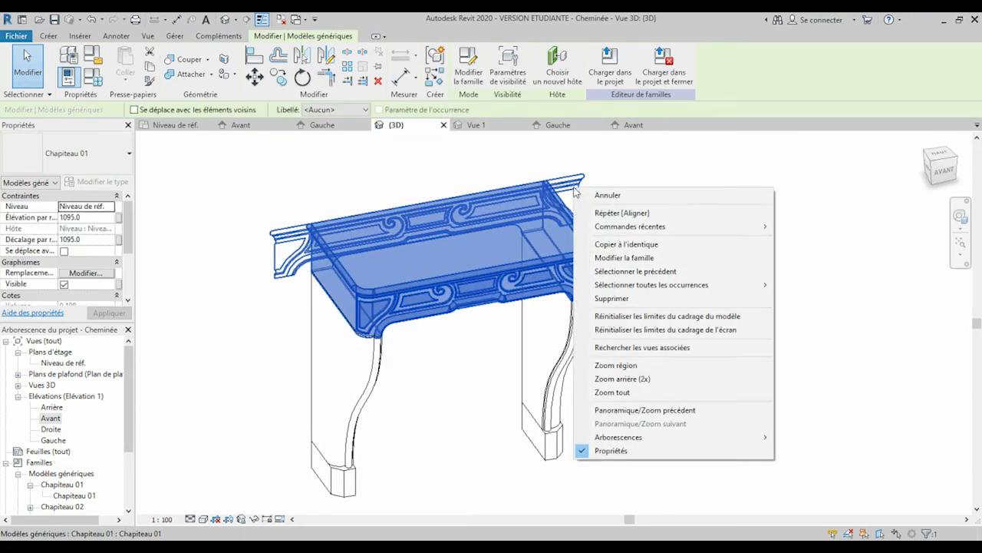
{"action": "left_click", "coordinate": [606, 257]}
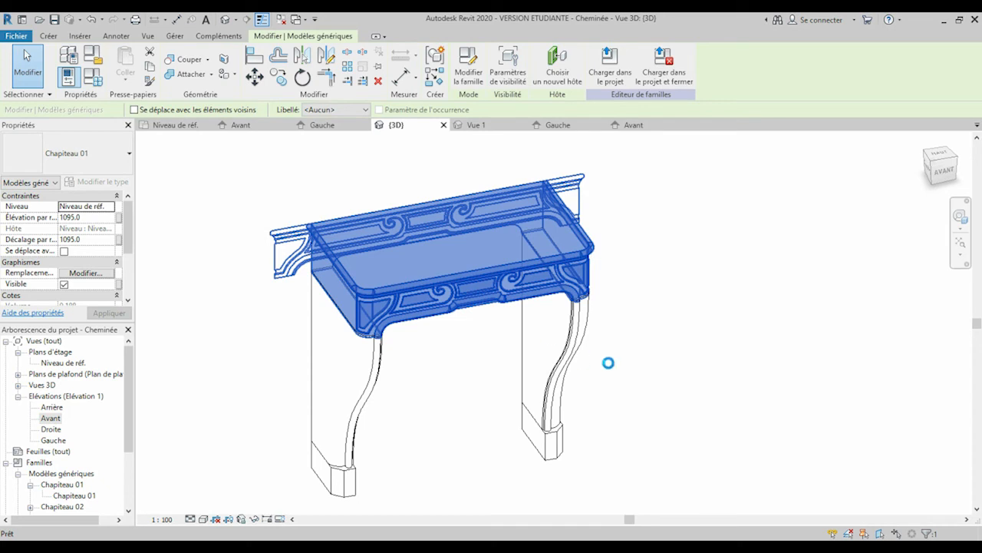
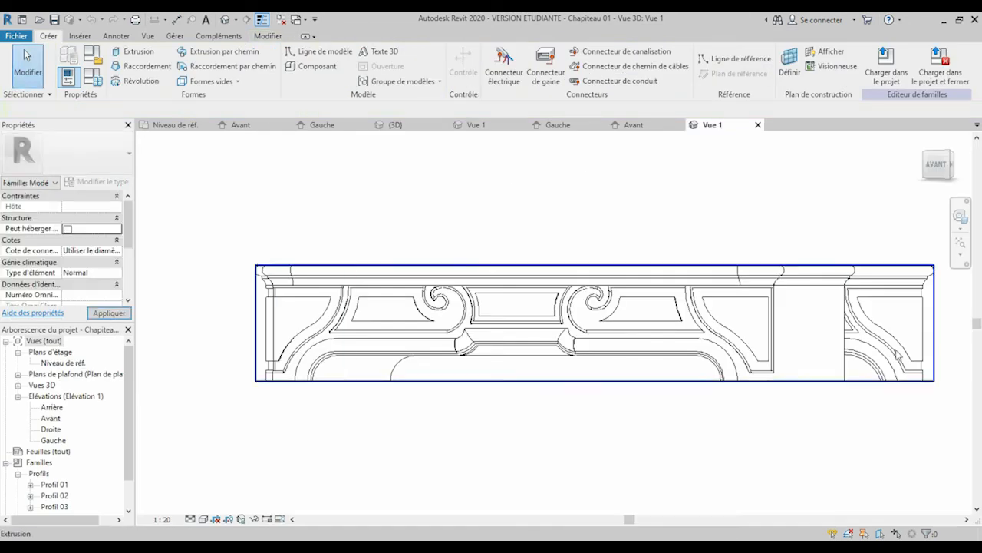
Step: Select the imported Cheminee_facade.dwg symbol in the Chapiteau 01 family and switch to the default 3D view
{"action": "left_click", "coordinate": [902, 353]}
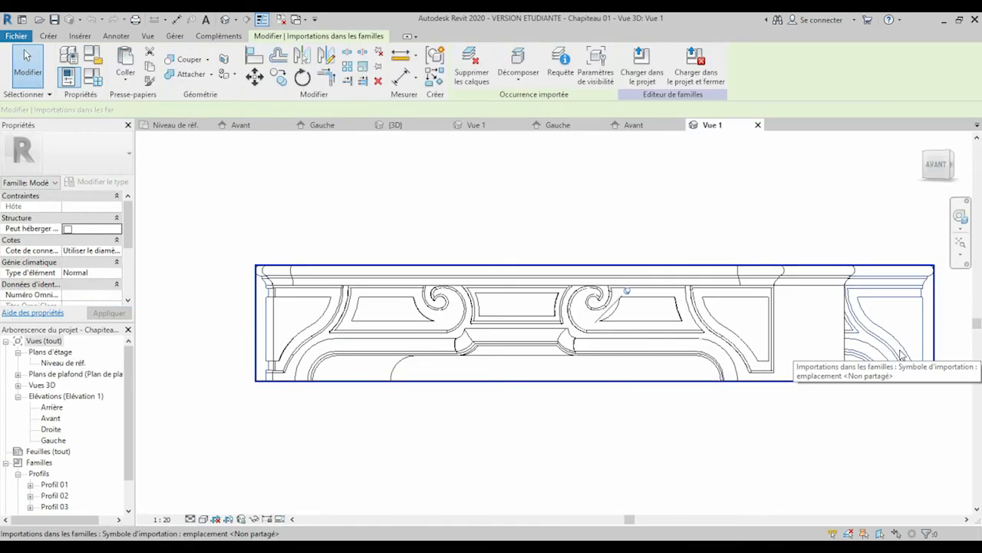
{"action": "left_click", "coordinate": [225, 21]}
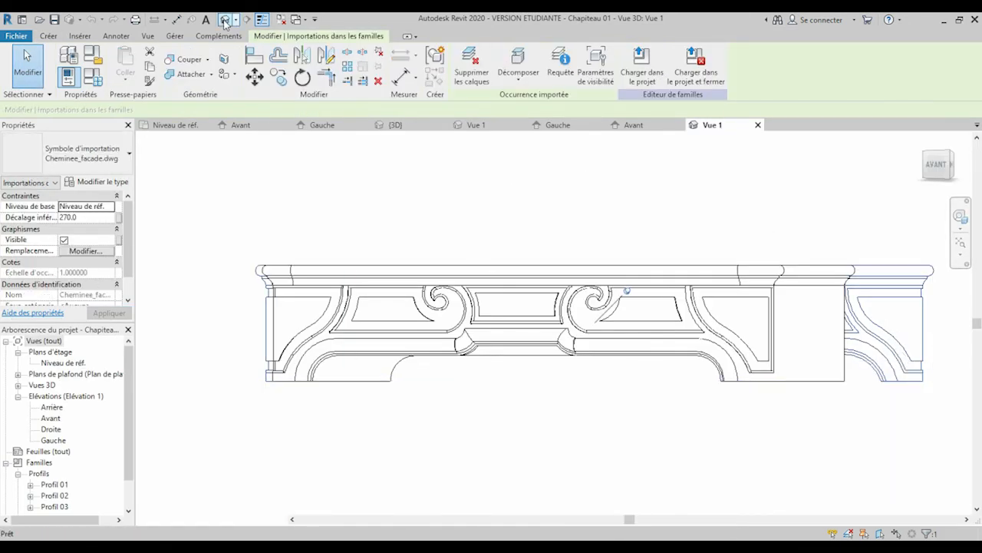
Step: Load the Chapiteau 01 family into the open Cheminée.rfa family
{"action": "left_click", "coordinate": [791, 351]}
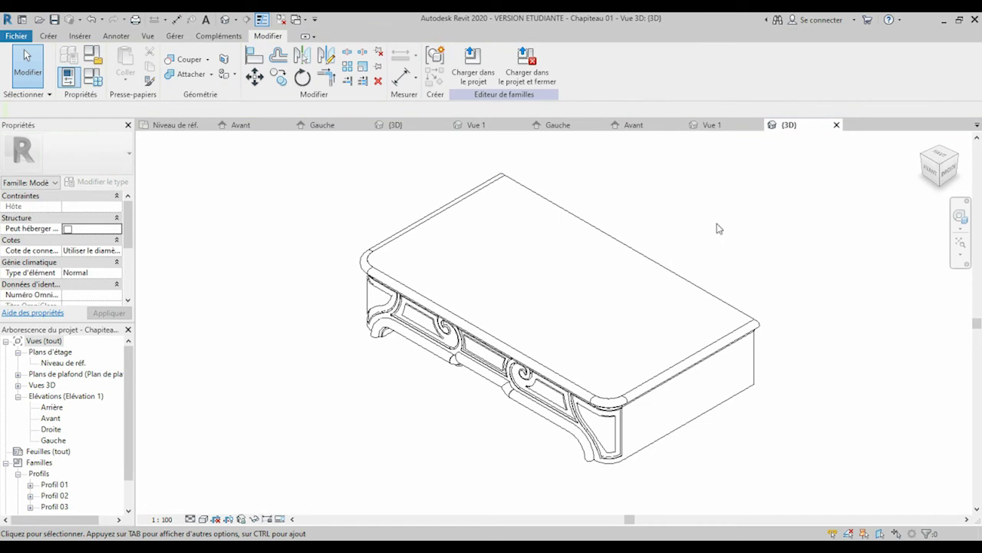
{"action": "left_click", "coordinate": [473, 62]}
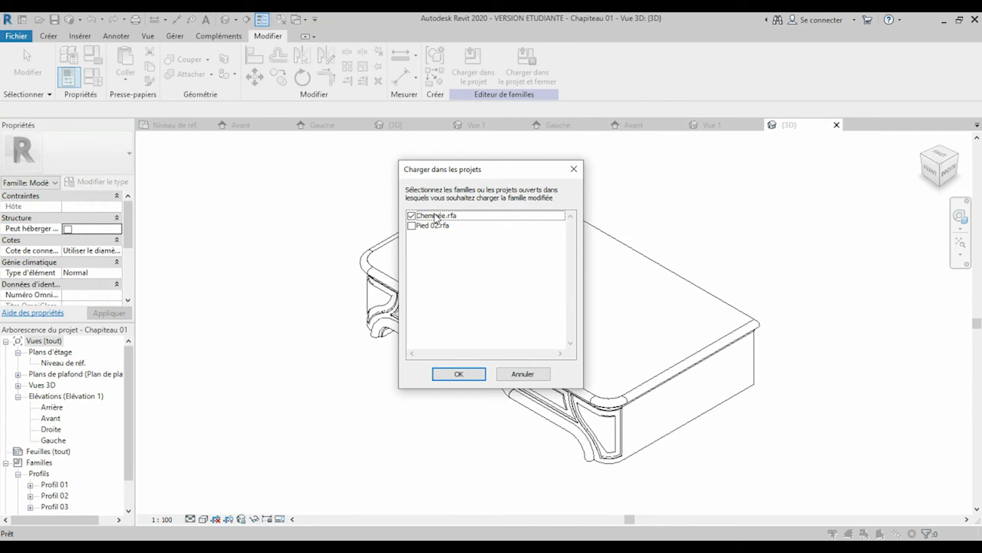
{"action": "left_click", "coordinate": [522, 374]}
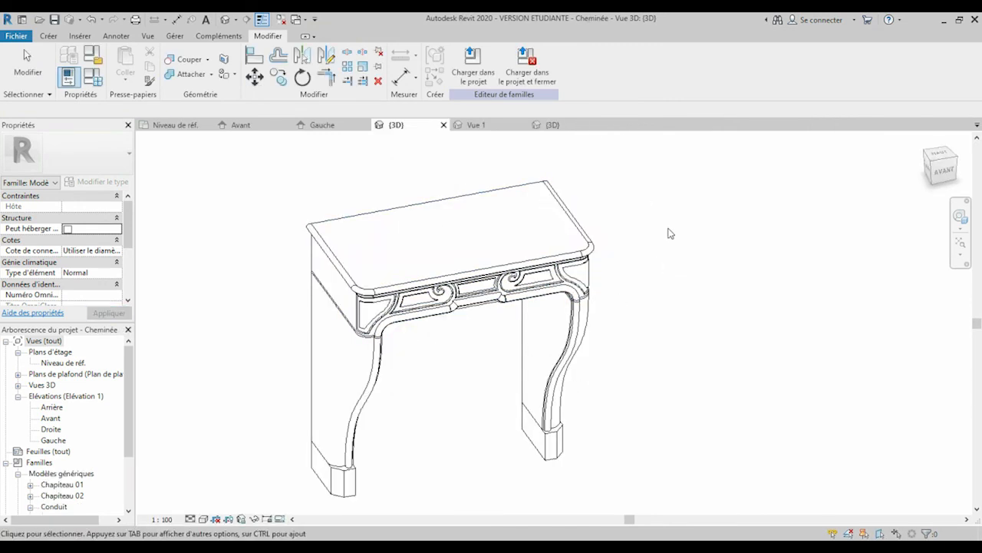
Step: Set the Chapiteau Ht parameter of the Cheminée family to 270 and apply it
{"action": "middle_click_drag", "start_coordinate": [741, 349], "coordinate": [625, 254], "text": "shift"}
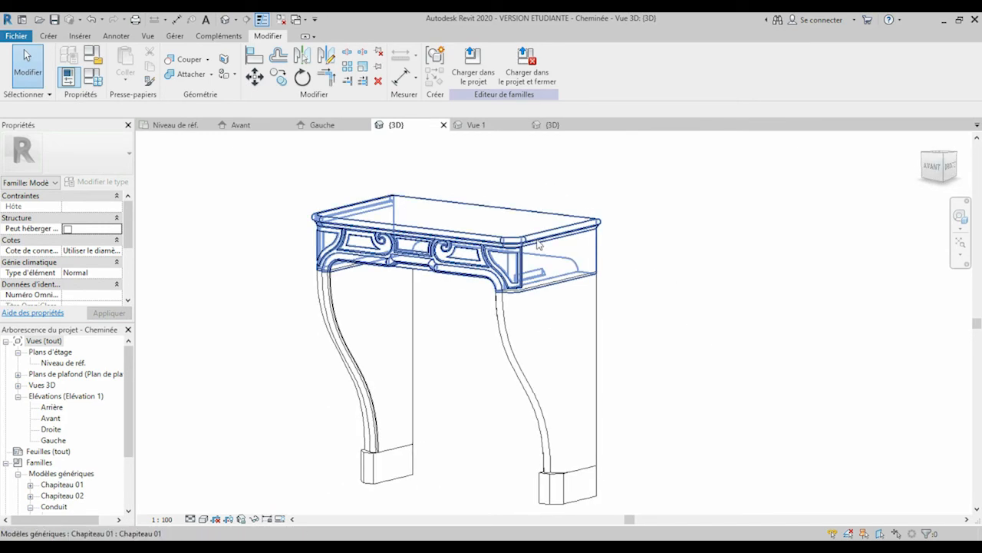
{"action": "scroll", "coordinate": [549, 244], "scroll_direction": "up", "scroll_amount": 4}
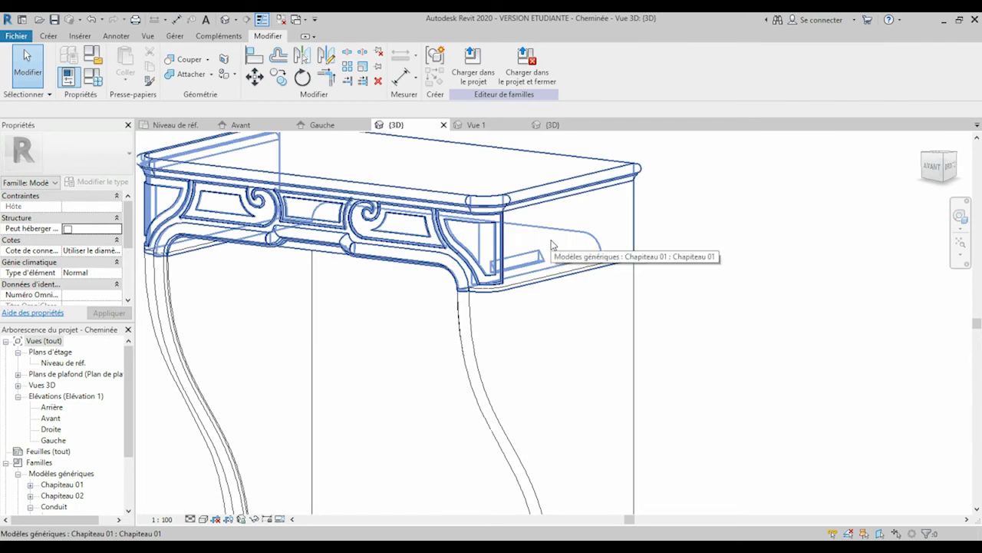
{"action": "left_click", "coordinate": [90, 82]}
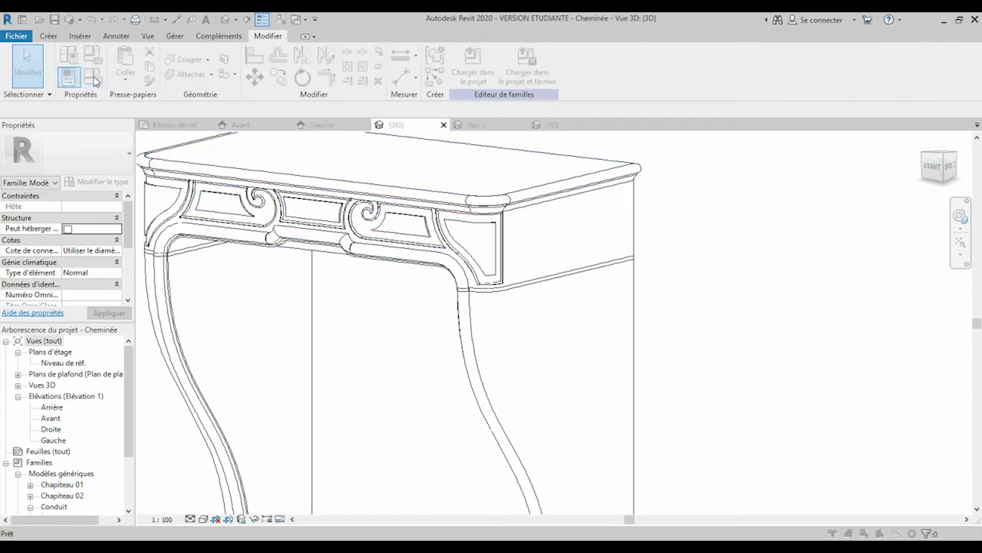
{"action": "left_click", "coordinate": [720, 272]}
{"action": "double_click", "coordinate": [721, 271]}
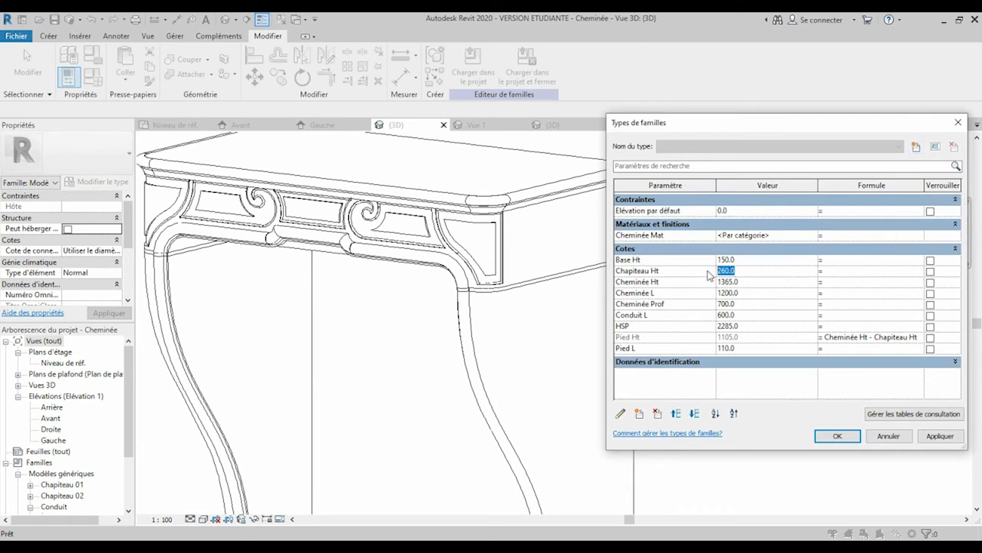
{"action": "type", "text": "270"}
{"action": "left_click", "coordinate": [951, 436]}
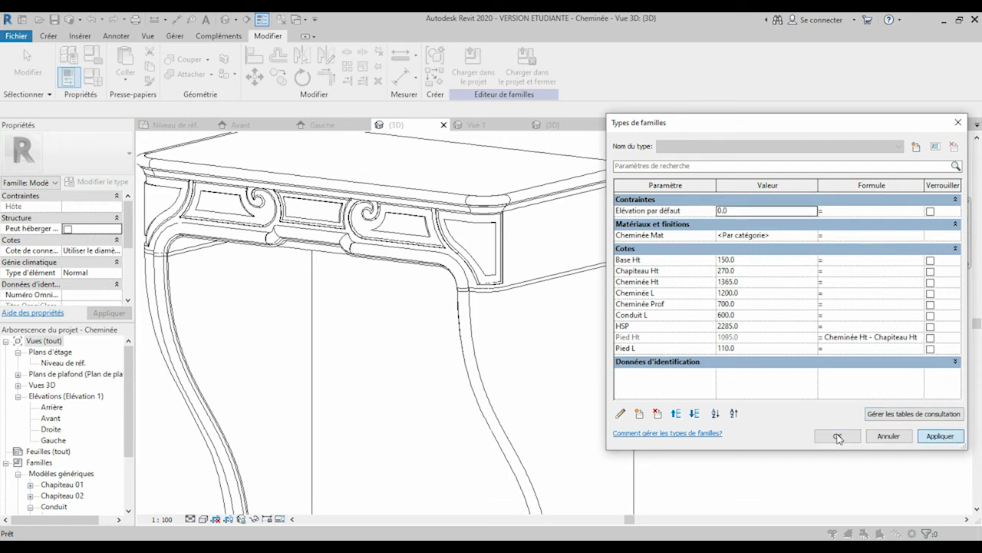
{"action": "left_click", "coordinate": [838, 437]}
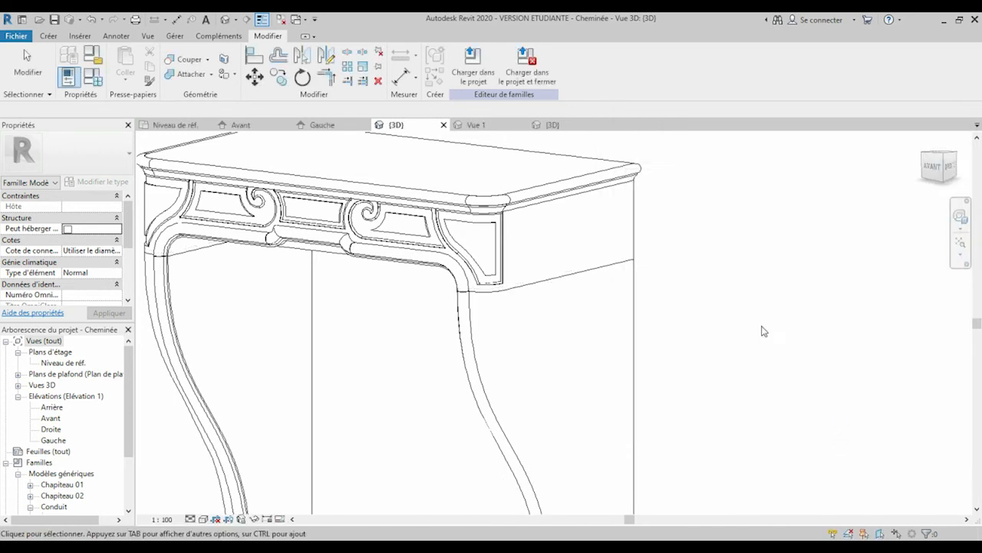
Step: Associate the Cheminée Mat material parameter of the Chapiteau 01 type with the host family's Cheminée Mat parameter
{"action": "scroll", "coordinate": [714, 307], "scroll_direction": "down", "scroll_amount": 3}
{"action": "scroll", "coordinate": [709, 303], "scroll_direction": "up", "scroll_amount": 2}
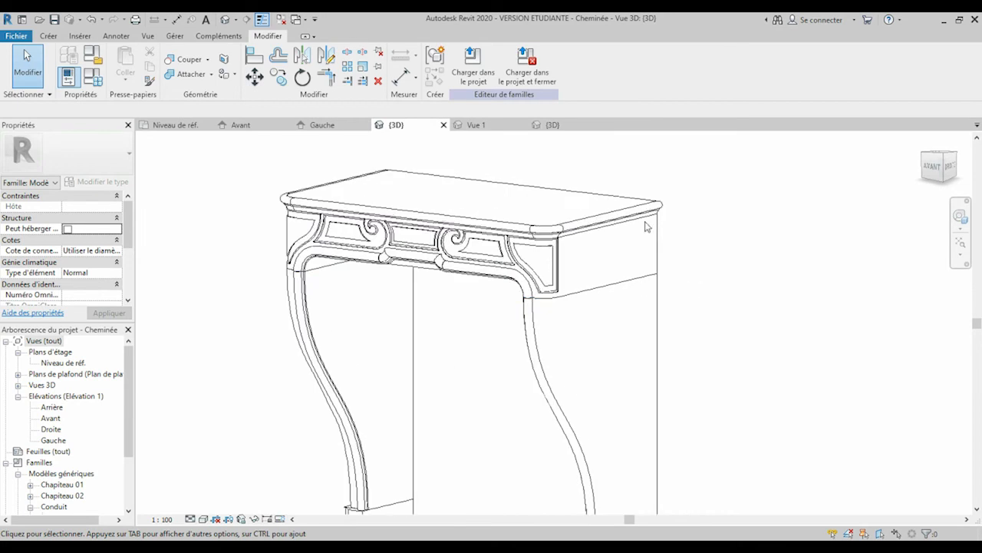
{"action": "left_click", "coordinate": [589, 221]}
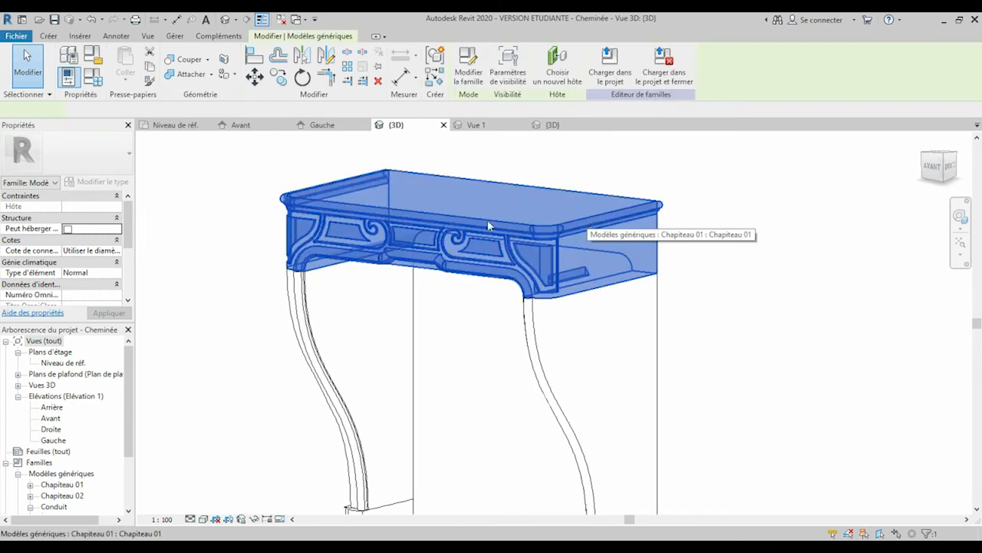
{"action": "left_click", "coordinate": [31, 485]}
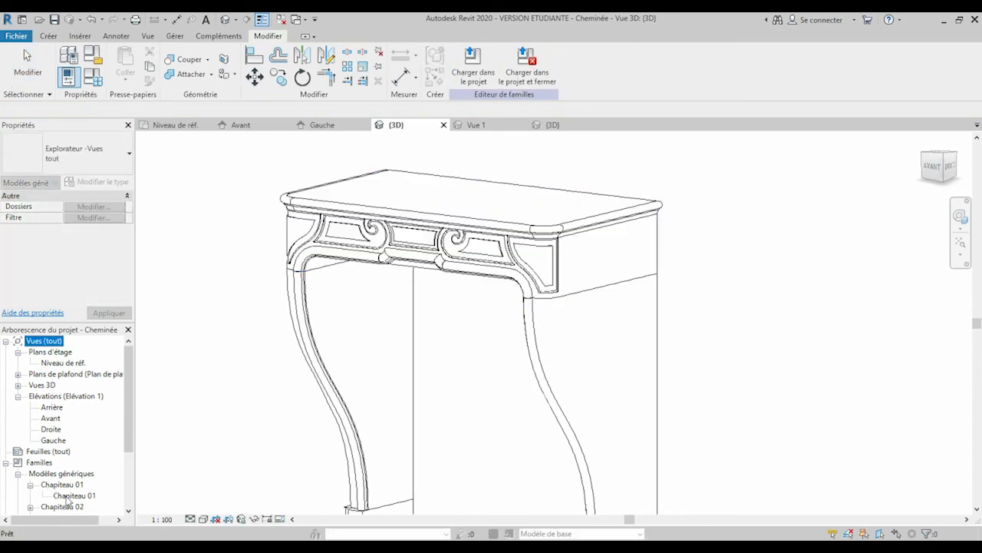
{"action": "double_click", "coordinate": [71, 496]}
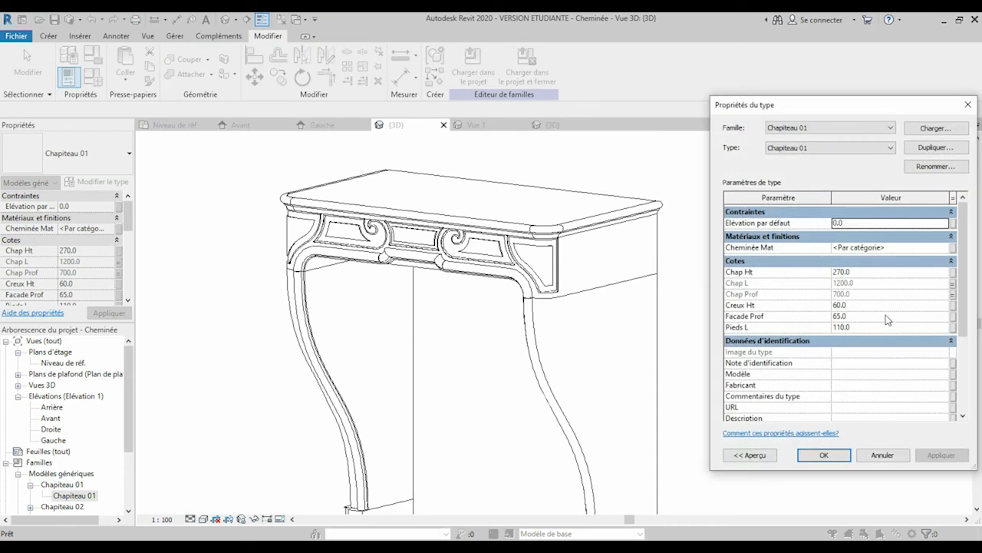
{"action": "scroll", "coordinate": [877, 379], "scroll_direction": "down", "scroll_amount": 3}
{"action": "scroll", "coordinate": [881, 393], "scroll_direction": "up", "scroll_amount": 3}
{"action": "left_click", "coordinate": [955, 254]}
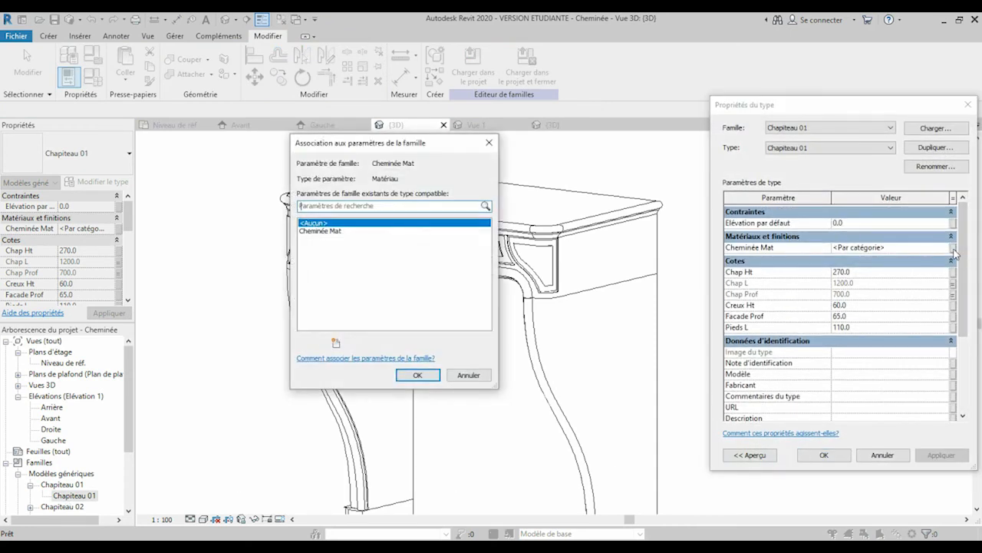
{"action": "left_click", "coordinate": [320, 231]}
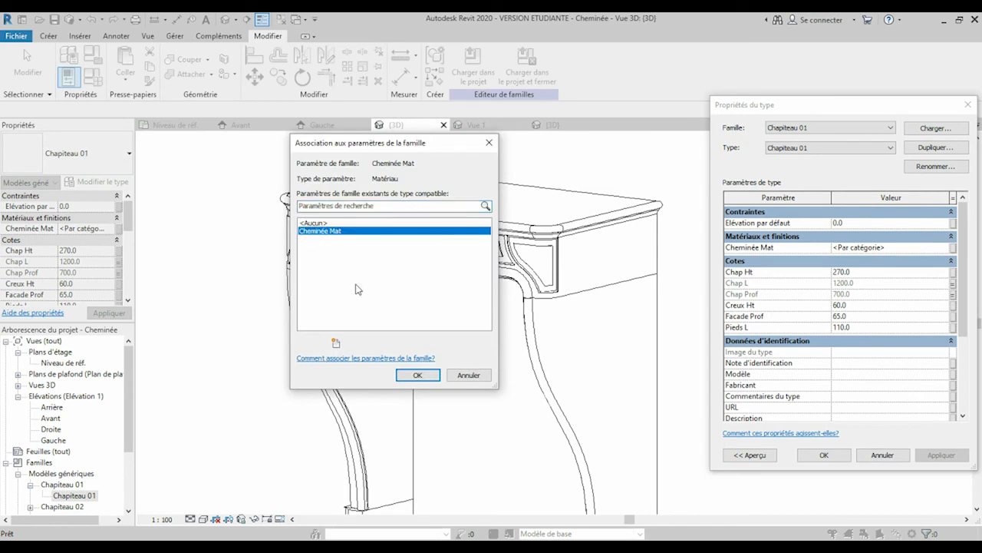
{"action": "left_click", "coordinate": [419, 376]}
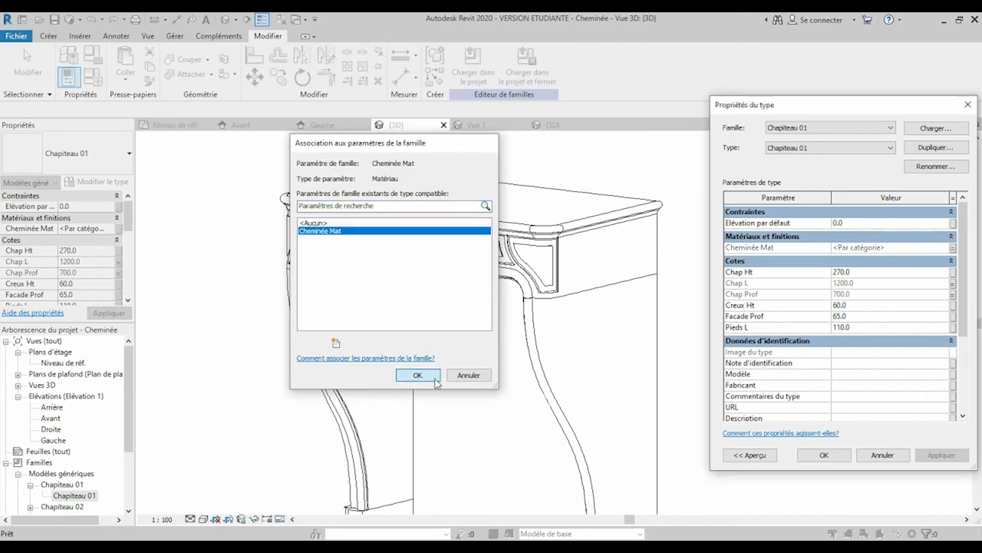
{"action": "left_click", "coordinate": [824, 455]}
{"action": "left_click", "coordinate": [752, 333]}
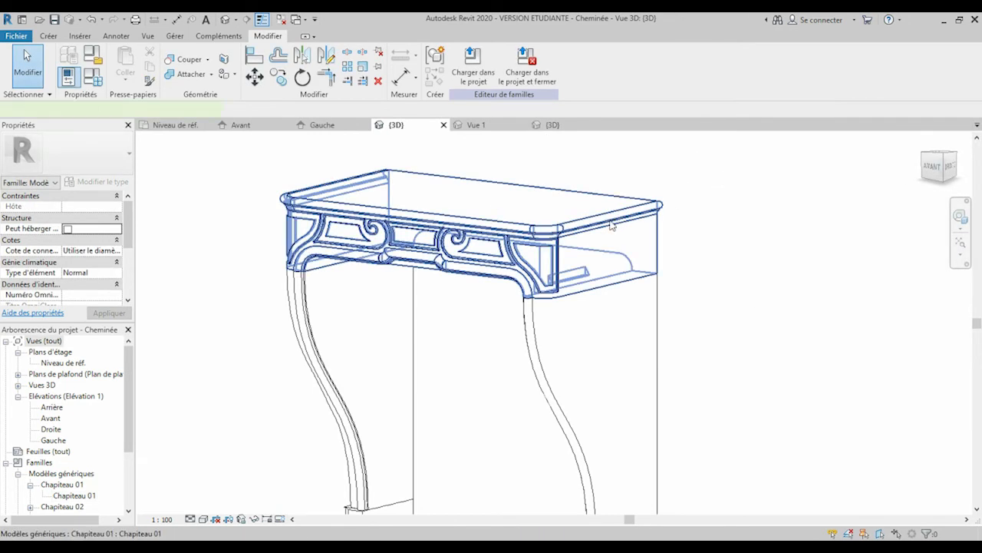
Step: Link the chapiteau's Visible property to a new type parameter named Chapiteau 01, grouped under Visibilité
{"action": "left_click", "coordinate": [612, 225]}
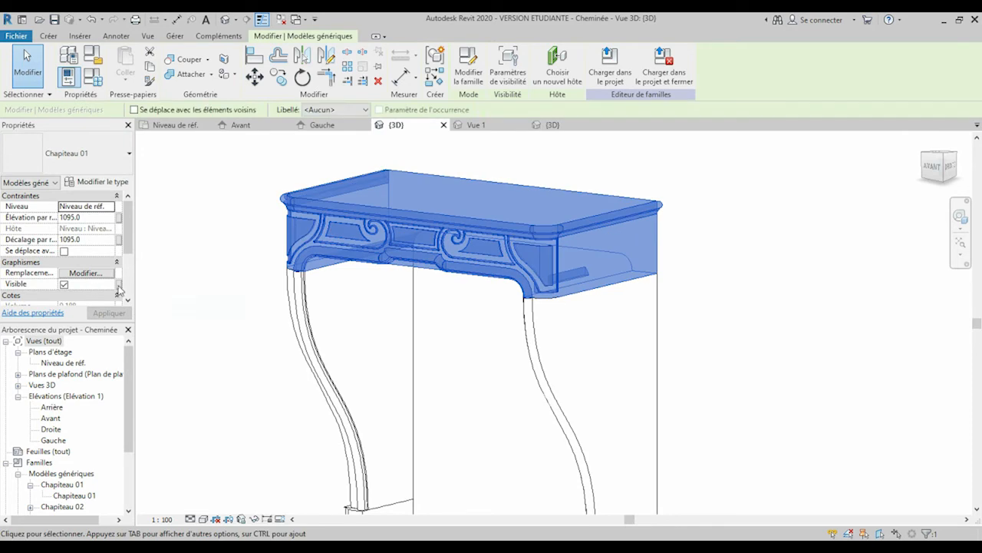
{"action": "left_click", "coordinate": [119, 288]}
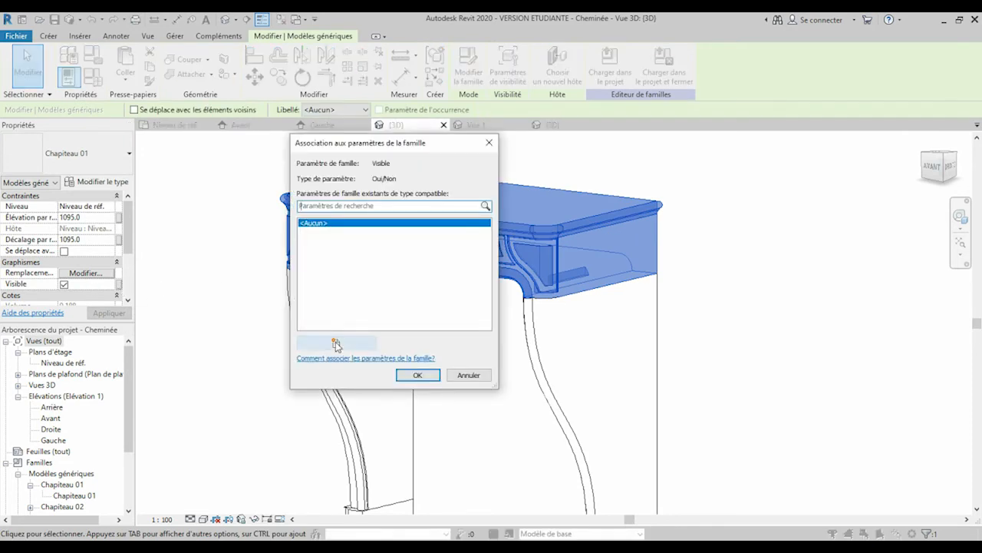
{"action": "left_click", "coordinate": [335, 343]}
{"action": "type", "text": "Chapiteau 01"}
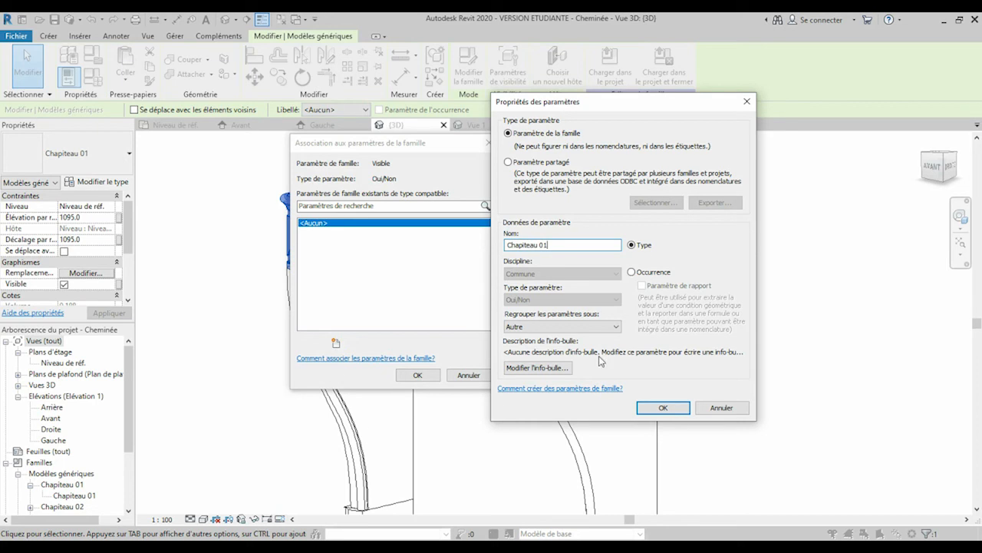
{"action": "left_click", "coordinate": [615, 326]}
{"action": "scroll", "coordinate": [626, 298], "scroll_direction": "down", "scroll_amount": 3}
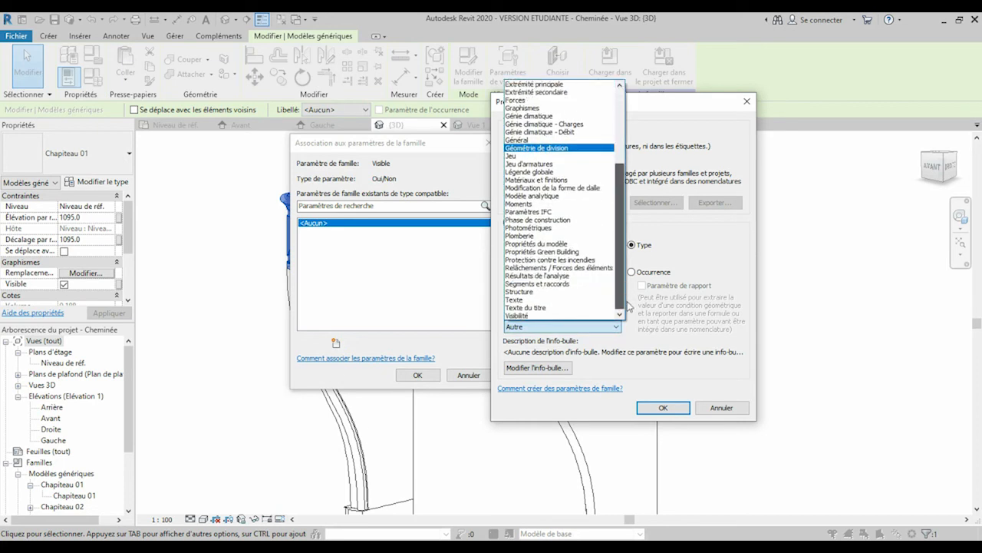
{"action": "left_click", "coordinate": [569, 315]}
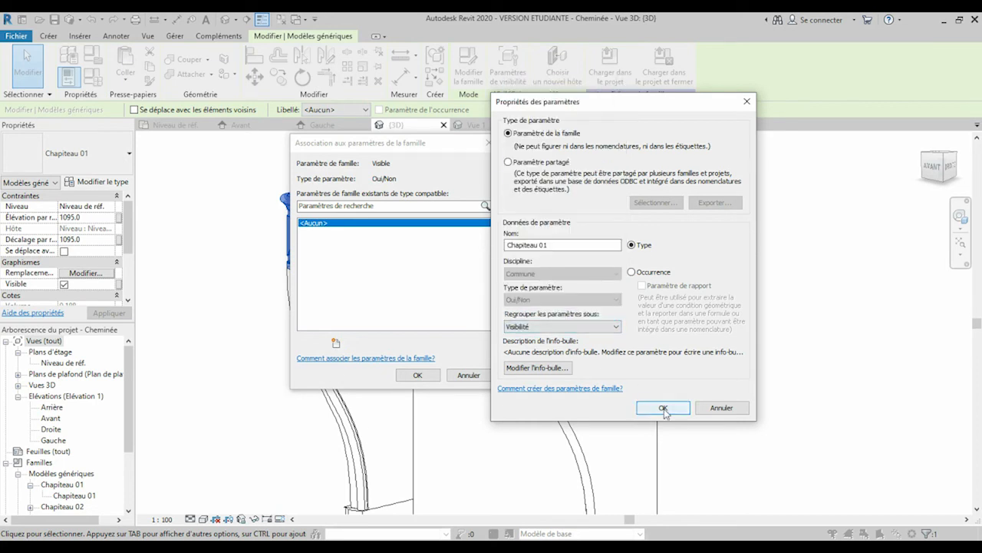
{"action": "left_click", "coordinate": [663, 409]}
{"action": "left_click", "coordinate": [418, 375]}
{"action": "left_click", "coordinate": [741, 303]}
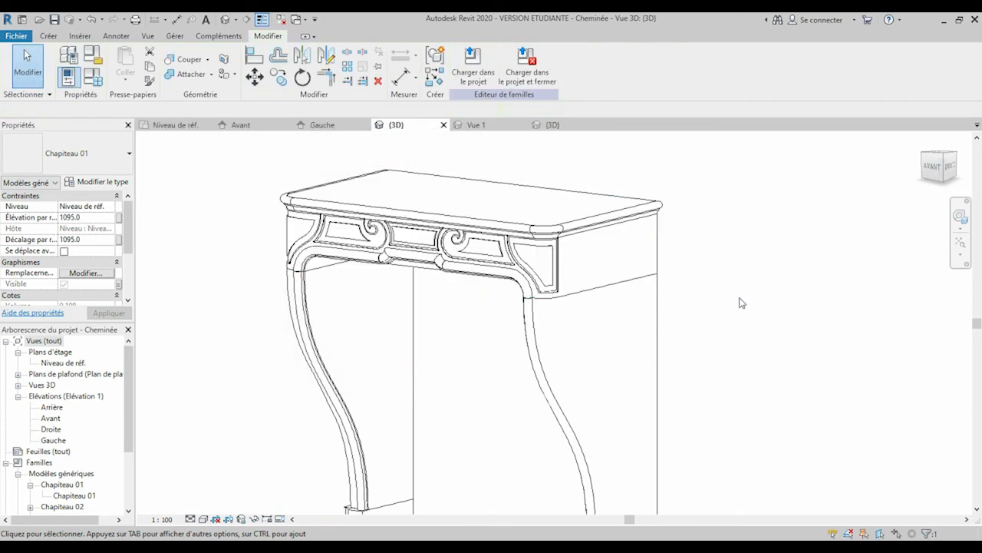
Step: Test the Chapiteau 01 visibility parameter by applying it switched off and switching it back on
{"action": "left_click", "coordinate": [94, 80]}
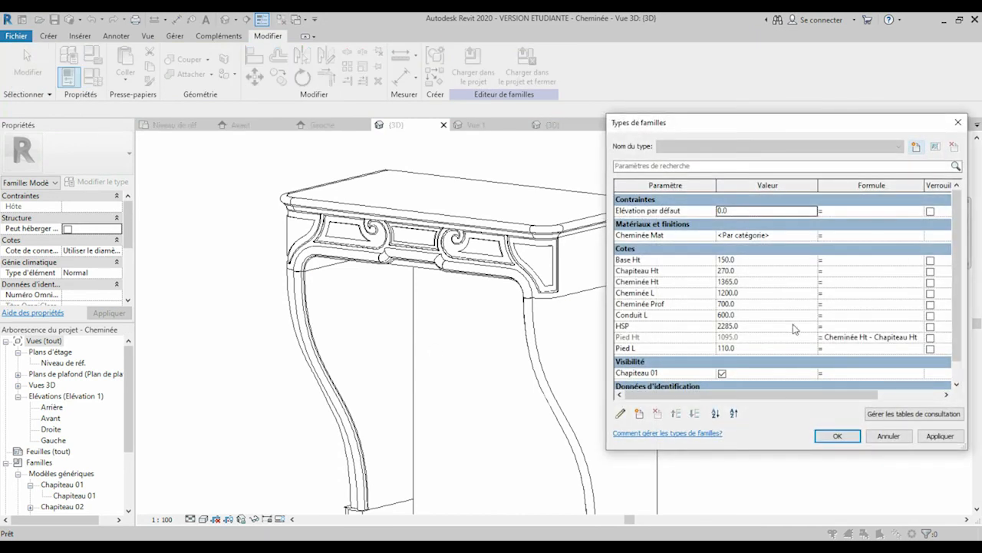
{"action": "left_click", "coordinate": [722, 373]}
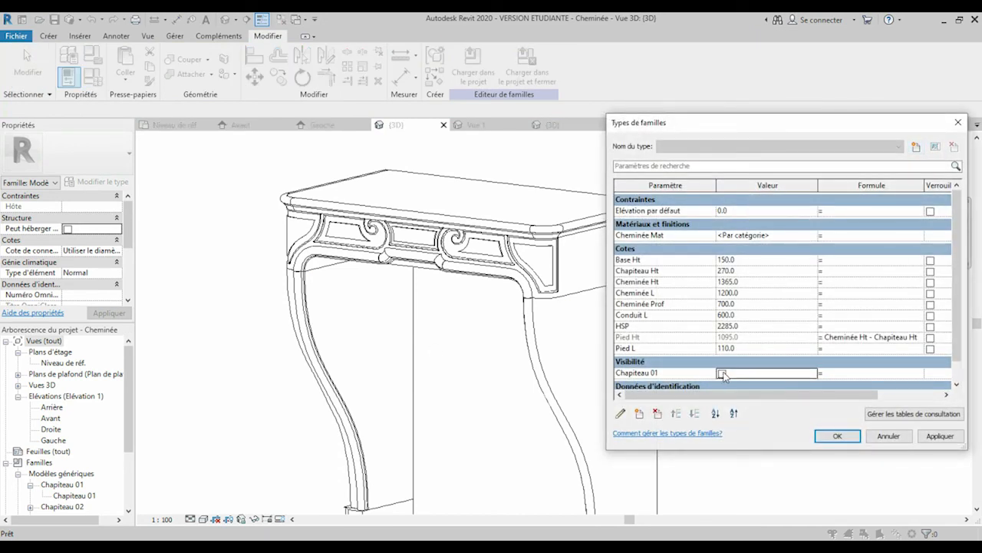
{"action": "left_click", "coordinate": [940, 436]}
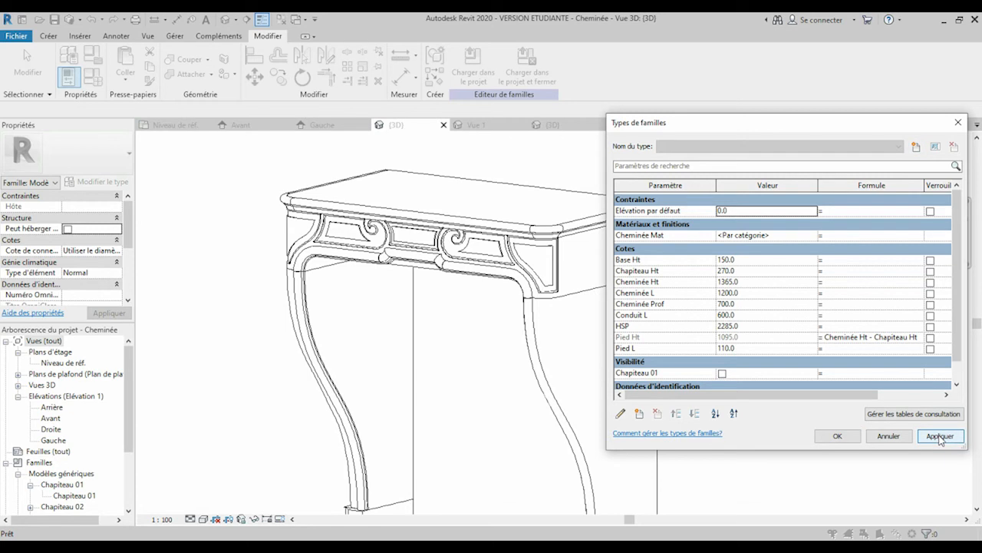
{"action": "left_click", "coordinate": [722, 374]}
{"action": "left_click", "coordinate": [940, 436]}
{"action": "left_click", "coordinate": [838, 436]}
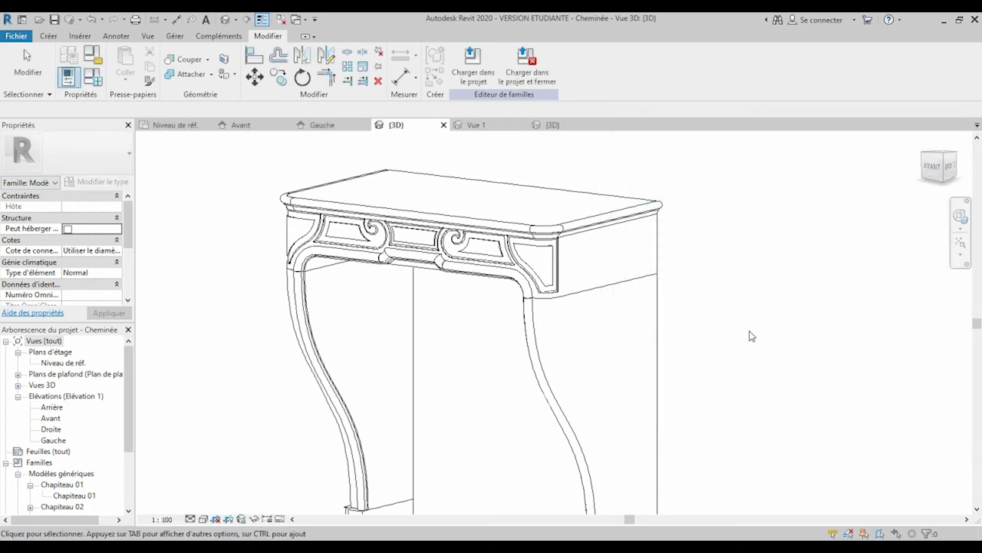
{"action": "left_click", "coordinate": [325, 215]}
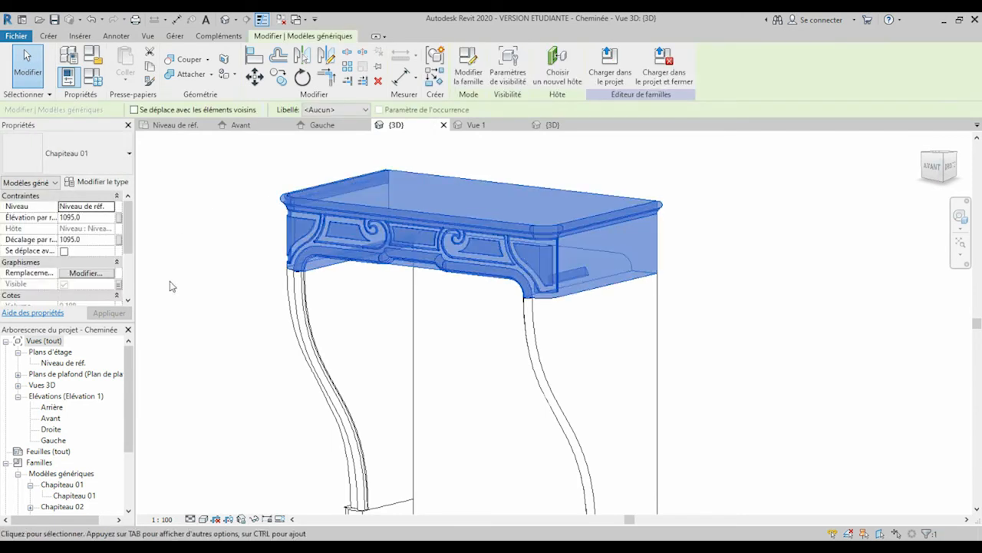
{"action": "left_click", "coordinate": [198, 257]}
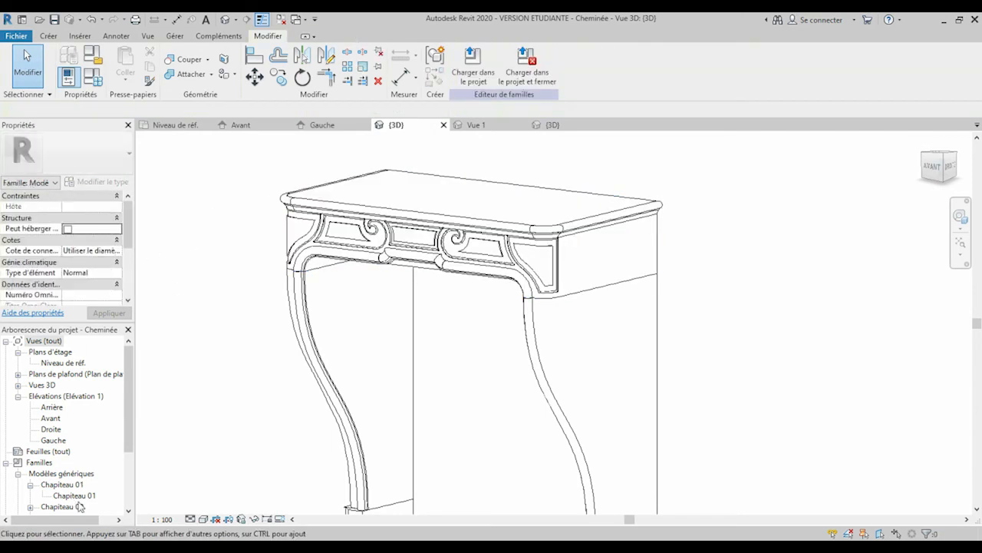
{"action": "left_click_drag", "start_coordinate": [129, 433], "coordinate": [135, 479]}
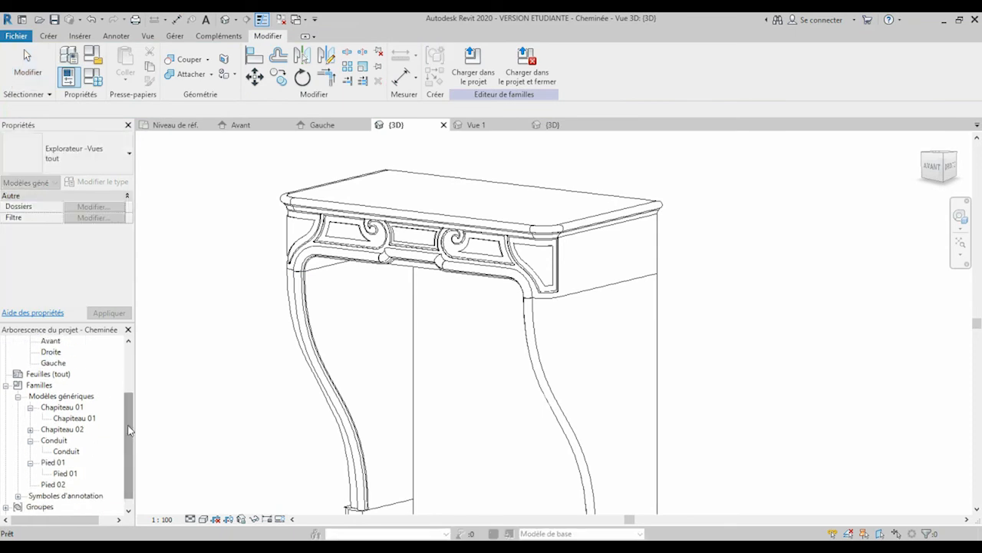
{"action": "left_click_drag", "start_coordinate": [129, 430], "coordinate": [130, 380]}
Step: Temporarily hide the Chapiteau 01 element in the Niveau de réf. floor plan
{"action": "double_click", "coordinate": [65, 362]}
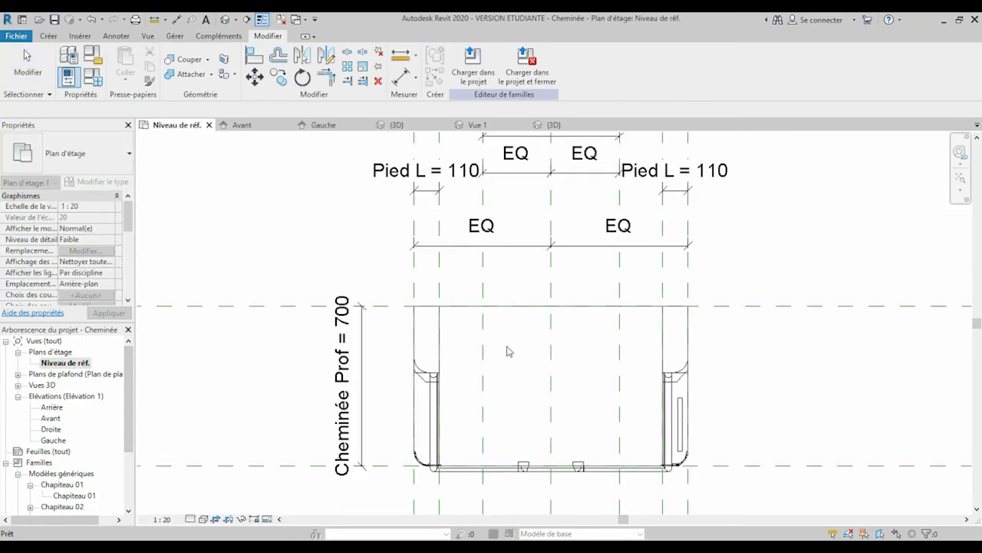
{"action": "left_click", "coordinate": [445, 358]}
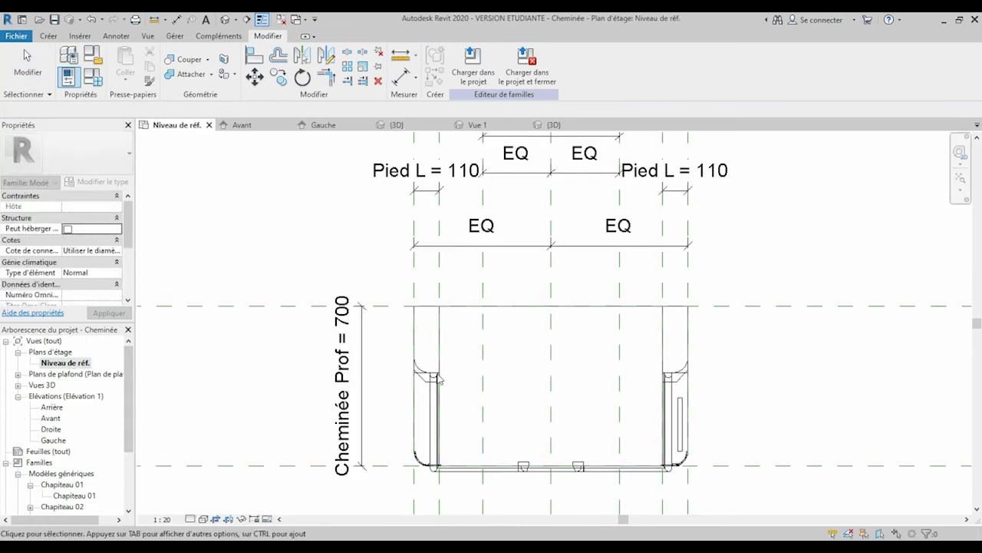
{"action": "left_click", "coordinate": [583, 467]}
{"action": "left_click", "coordinate": [242, 520]}
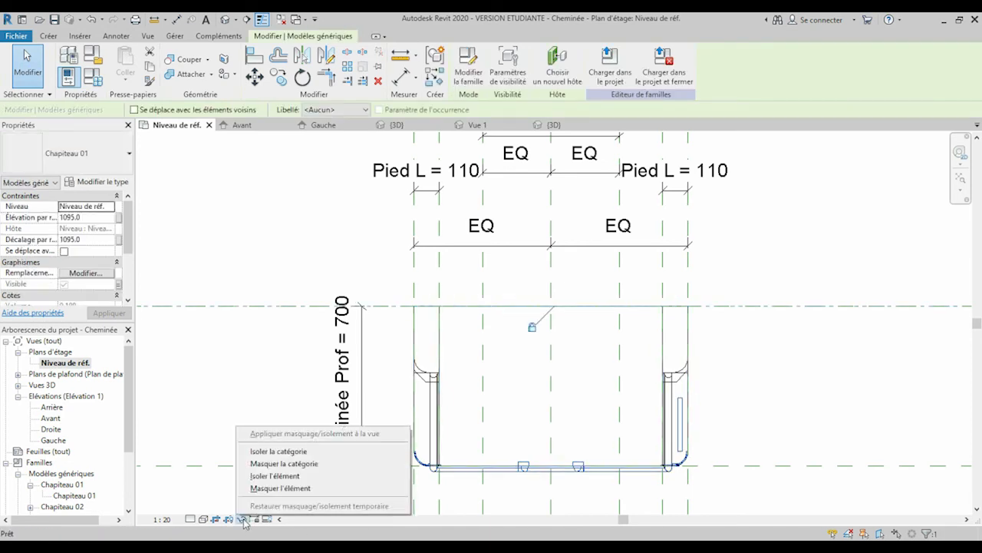
{"action": "left_click", "coordinate": [258, 489]}
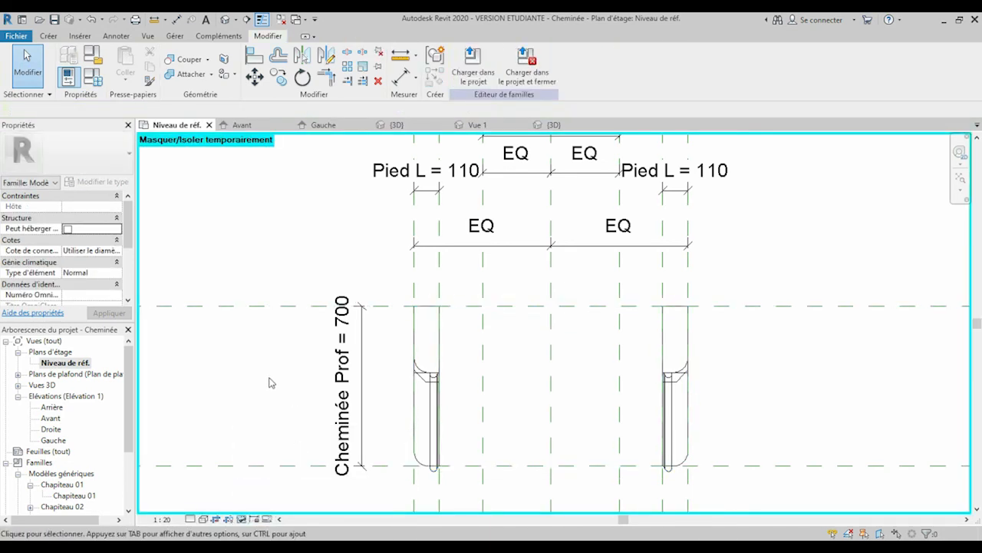
Step: Place a Chapiteau 02 instance in the Niveau de réf. plan, centred over the two pieds and against the rear reference plane
{"action": "left_click_drag", "start_coordinate": [128, 432], "coordinate": [127, 493]}
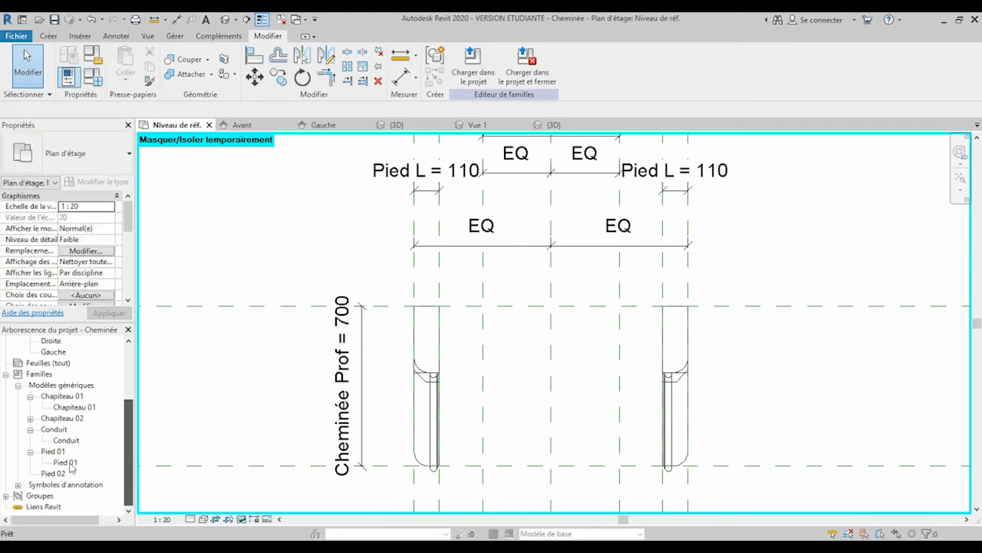
{"action": "left_click", "coordinate": [32, 419]}
{"action": "left_click", "coordinate": [71, 429]}
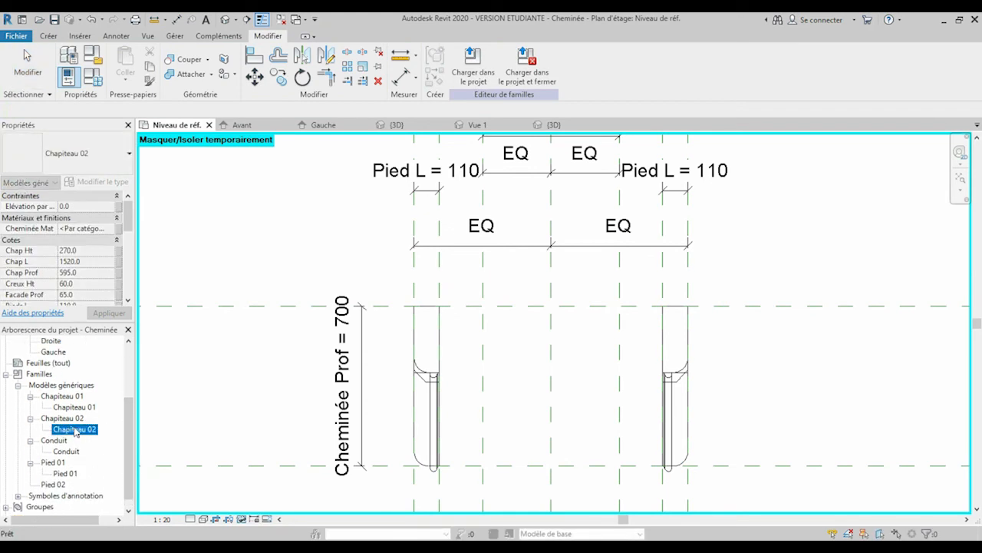
{"action": "left_click_drag", "start_coordinate": [153, 427], "coordinate": [522, 348]}
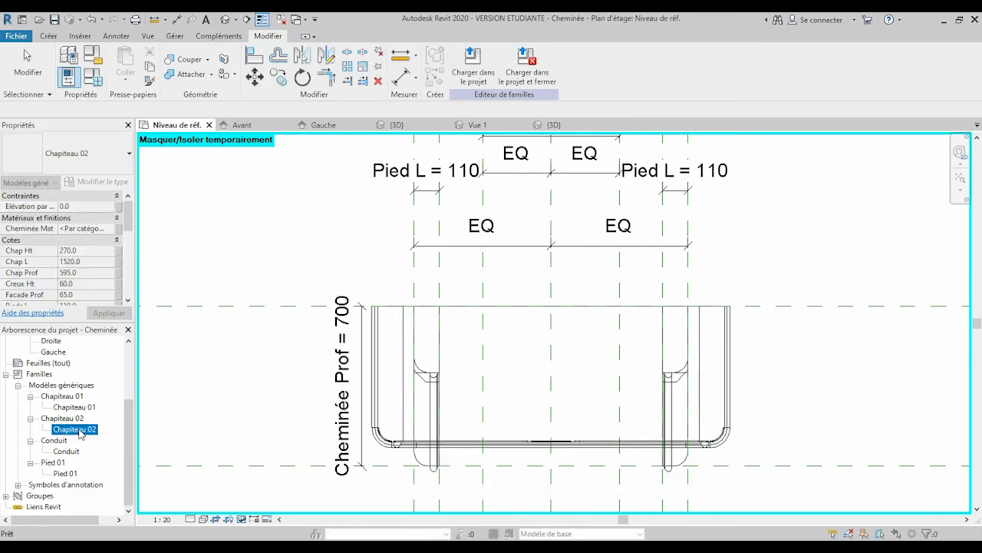
Step: Associate the Chapiteau 02 type's Chap L with Cheminée L and its Chap Prof with Cheminée Prof
{"action": "double_click", "coordinate": [79, 433]}
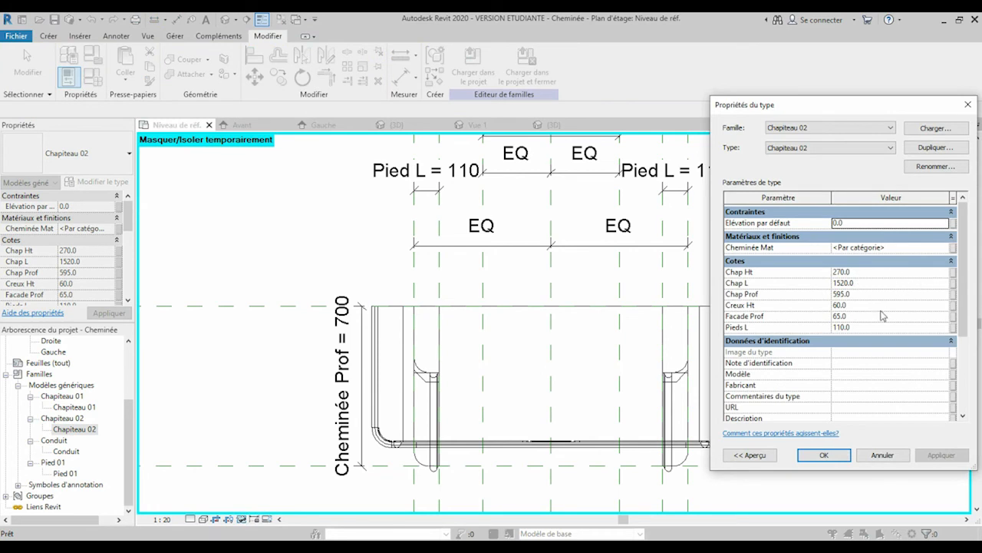
{"action": "left_click", "coordinate": [954, 283]}
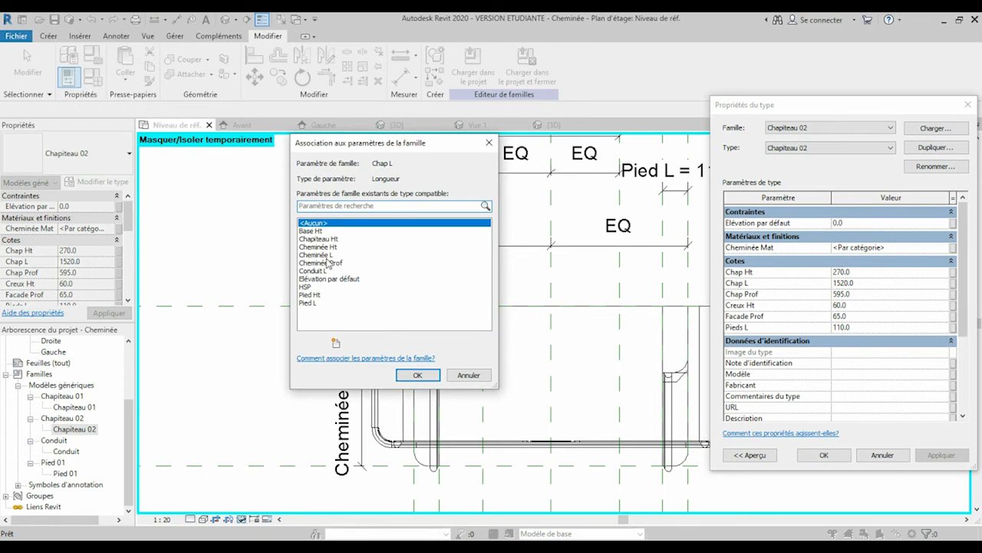
{"action": "left_click", "coordinate": [325, 255]}
{"action": "left_click", "coordinate": [417, 375]}
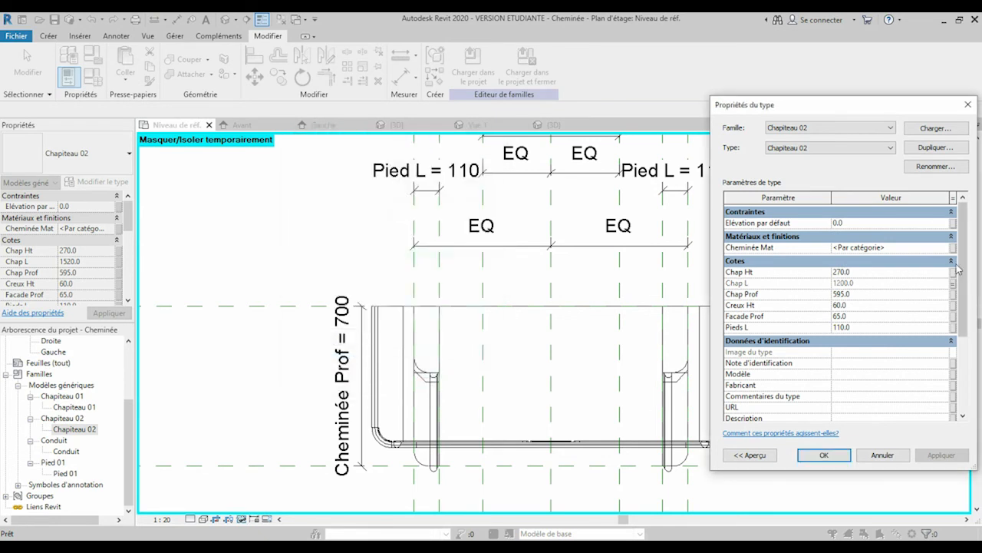
{"action": "left_click", "coordinate": [955, 317]}
{"action": "left_click", "coordinate": [469, 375]}
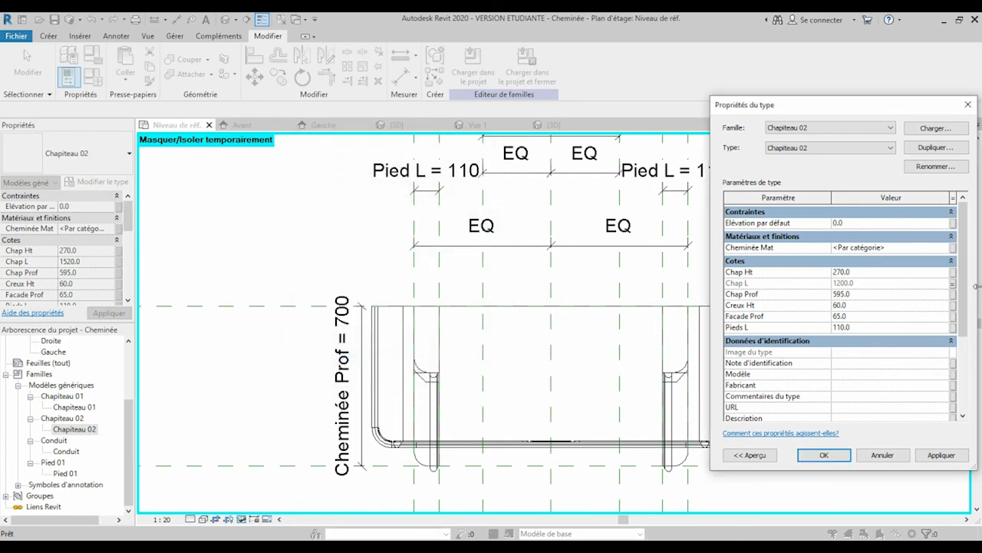
{"action": "left_click", "coordinate": [952, 294]}
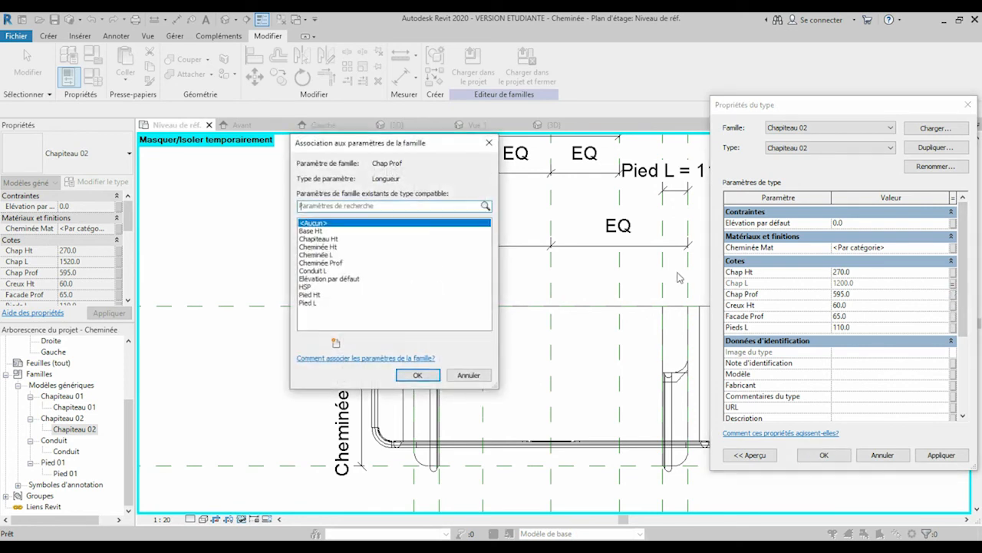
{"action": "left_click", "coordinate": [320, 263]}
{"action": "left_click", "coordinate": [417, 374]}
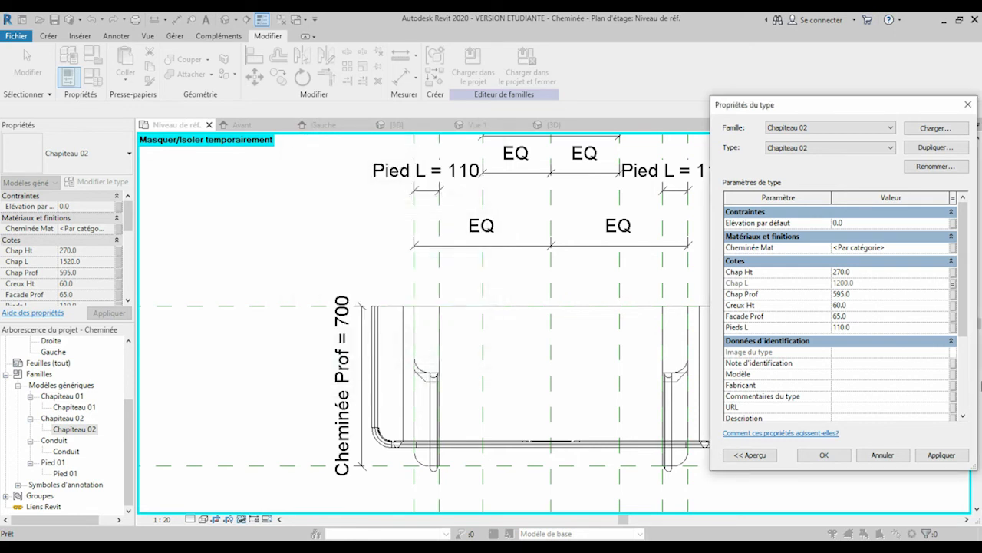
Step: Associate the Chapiteau 02 type's Pieds L with the Pied L parameter and apply the type changes
{"action": "left_click", "coordinate": [952, 328]}
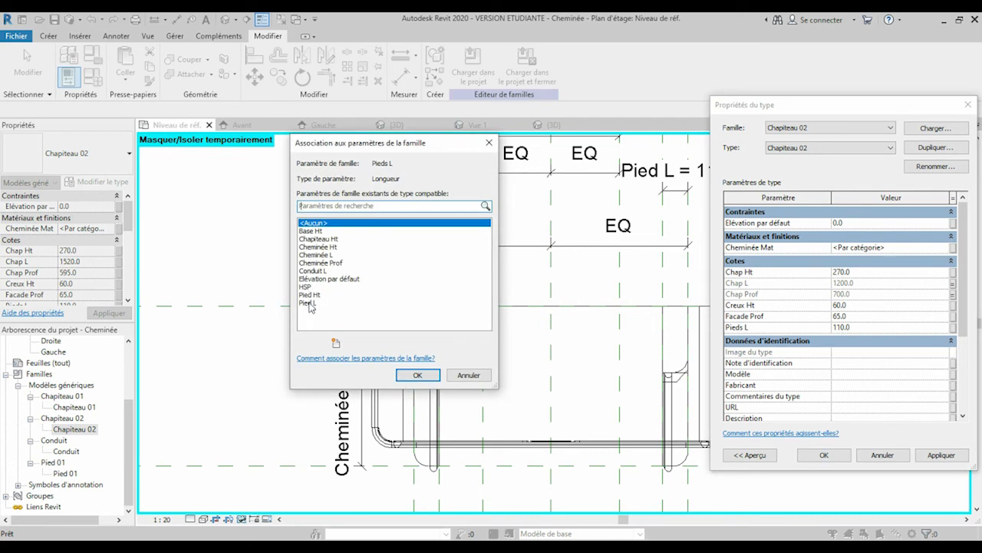
{"action": "left_click", "coordinate": [307, 303]}
{"action": "left_click", "coordinate": [418, 374]}
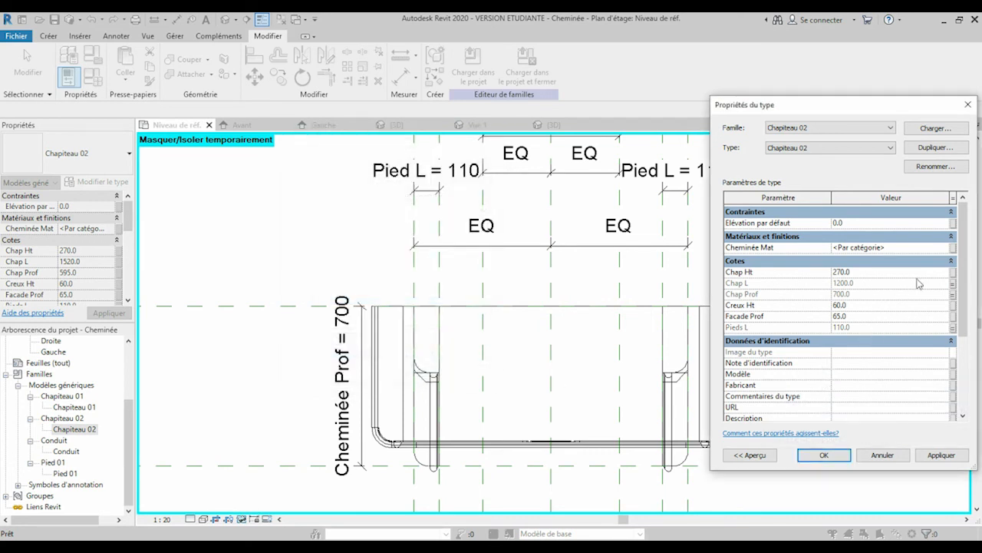
{"action": "left_click", "coordinate": [929, 454]}
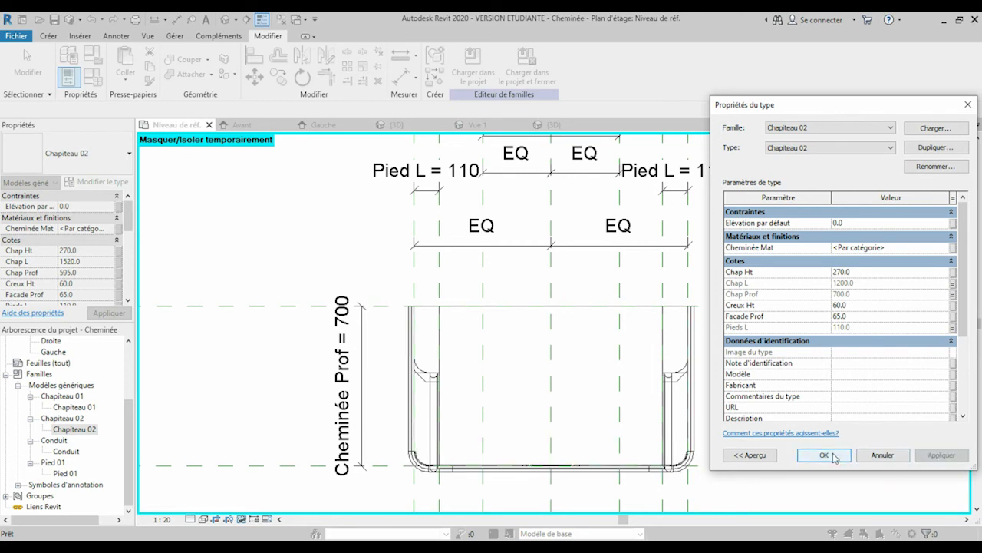
{"action": "left_click", "coordinate": [821, 454]}
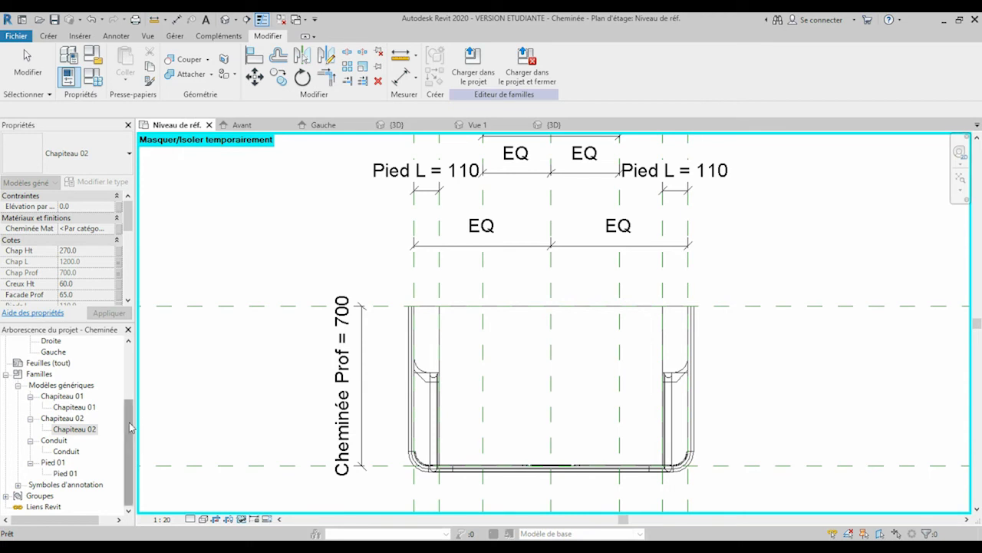
Step: Temporarily hide the Chapiteau 01 element in the Avant elevation
{"action": "left_click_drag", "start_coordinate": [130, 427], "coordinate": [128, 386]}
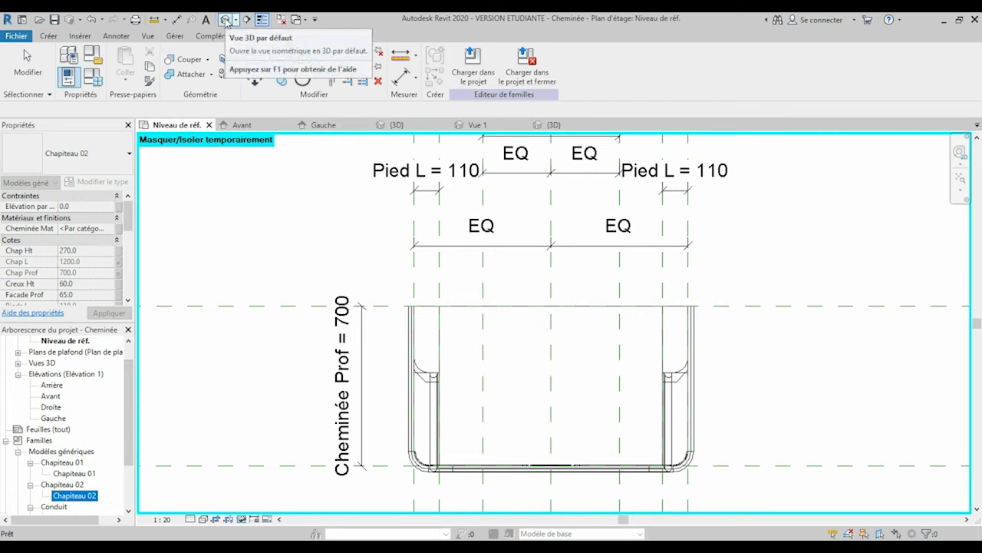
{"action": "left_click", "coordinate": [226, 19]}
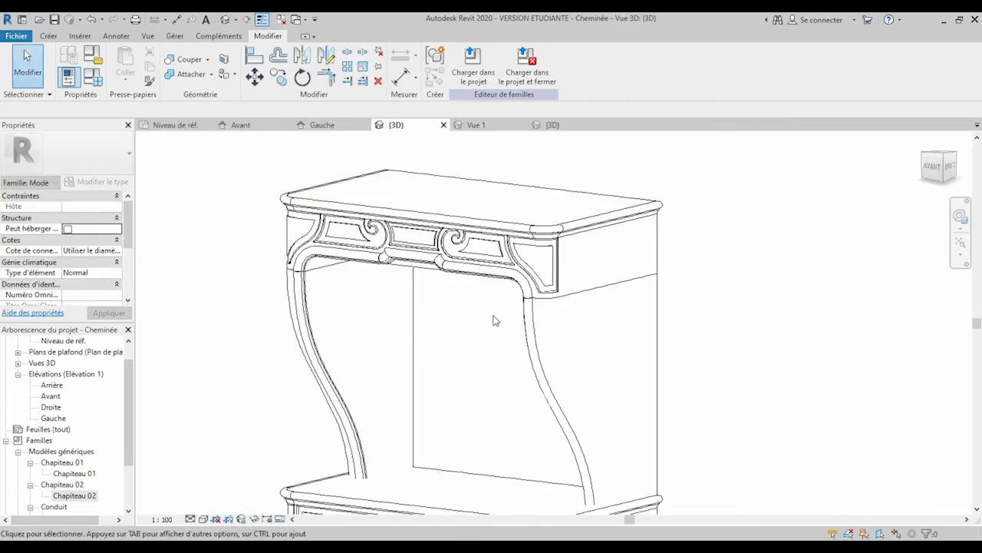
{"action": "scroll", "coordinate": [498, 326], "scroll_direction": "down", "scroll_amount": 2}
{"action": "middle_click_drag", "start_coordinate": [637, 432], "coordinate": [515, 421]}
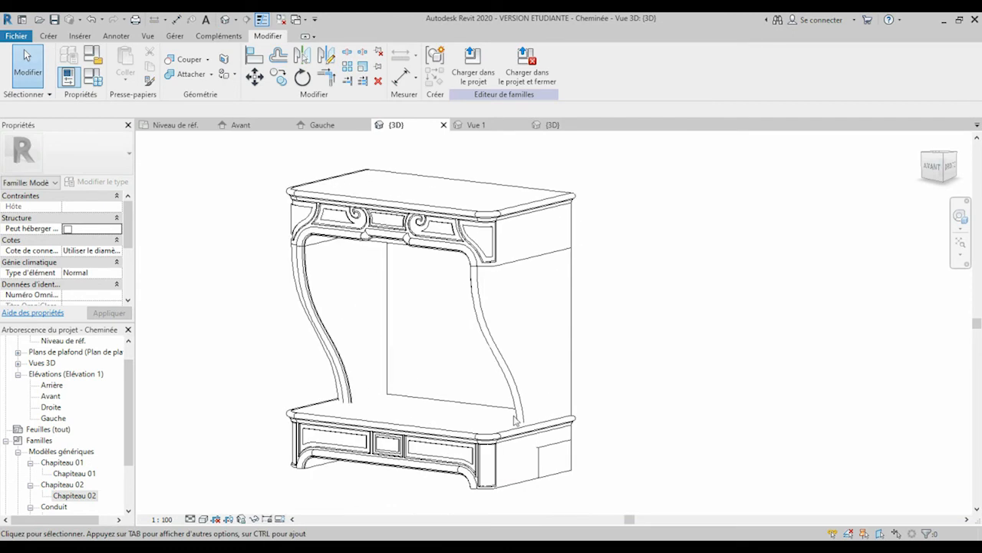
{"action": "double_click", "coordinate": [50, 395]}
{"action": "scroll", "coordinate": [537, 350], "scroll_direction": "down", "scroll_amount": 1}
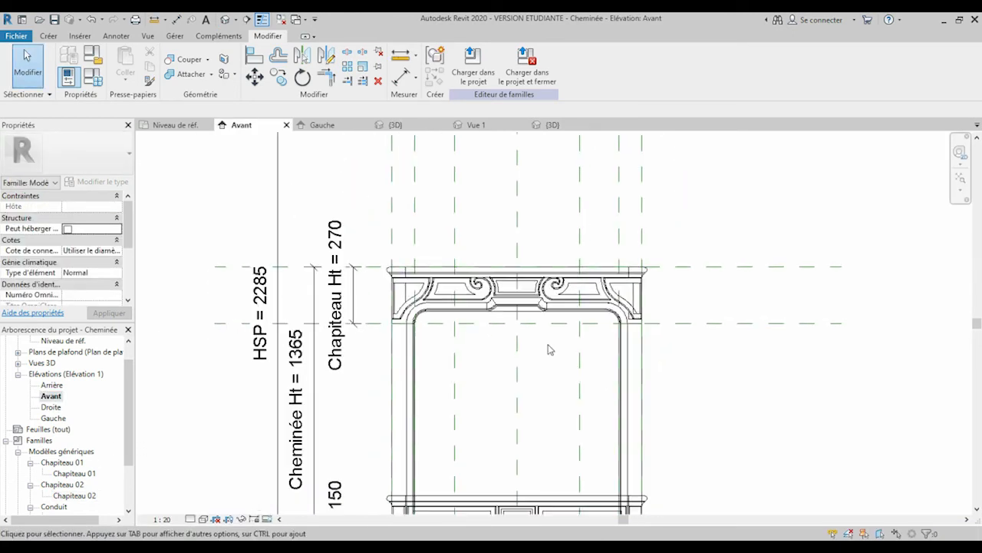
{"action": "left_click", "coordinate": [557, 289]}
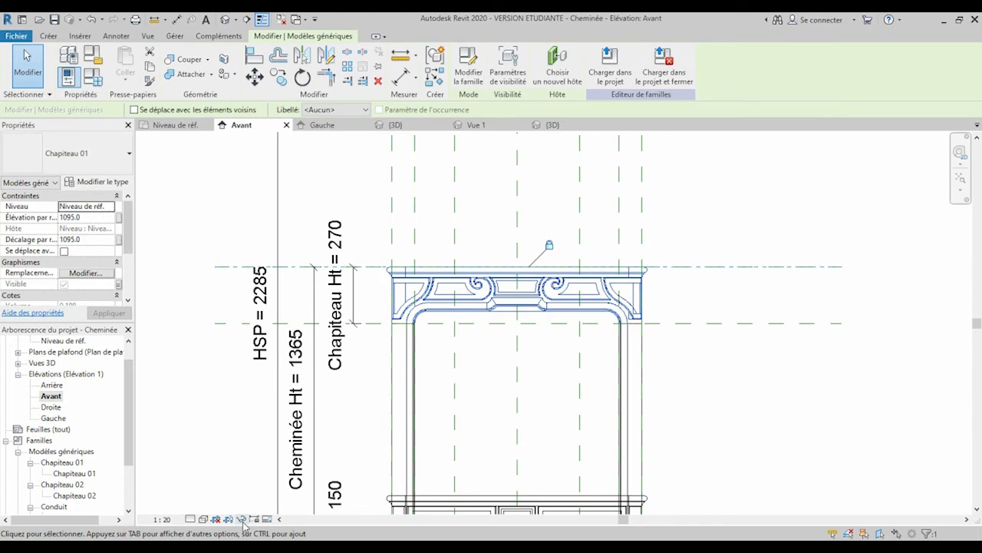
{"action": "left_click", "coordinate": [243, 520]}
{"action": "left_click", "coordinate": [282, 488]}
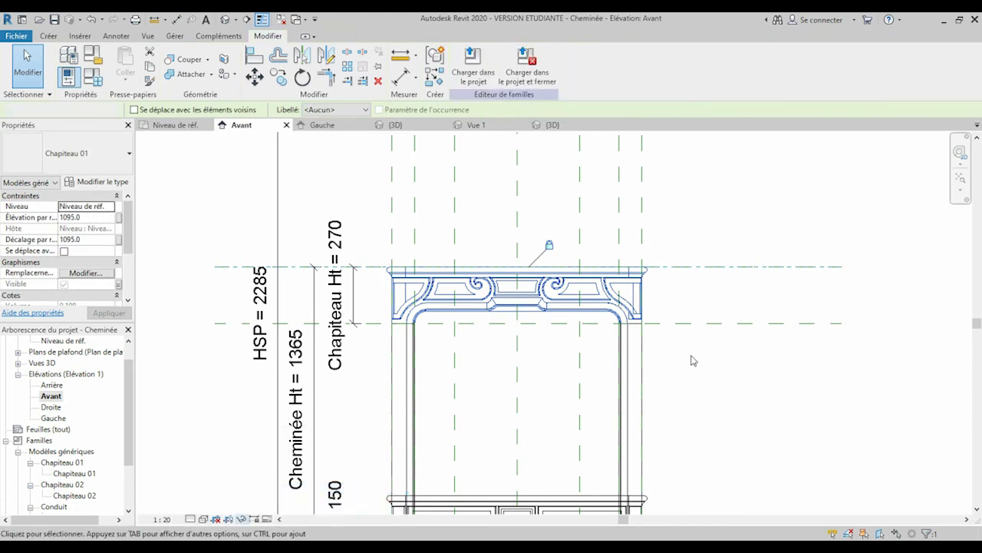
Step: Align the top edge of Chapiteau 02 with the Cheminée Ht reference plane and lock the alignment
{"action": "left_click", "coordinate": [255, 55]}
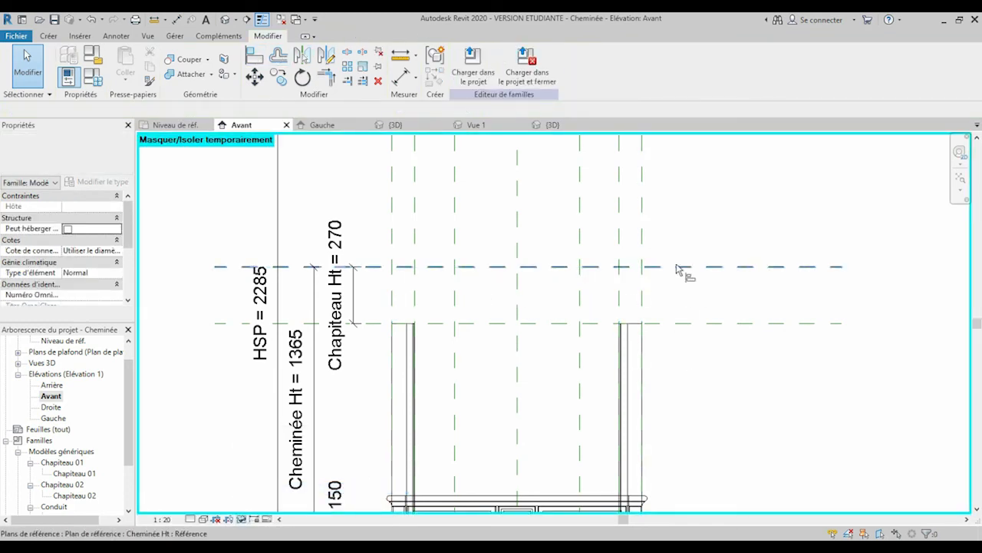
{"action": "left_click", "coordinate": [684, 267]}
{"action": "left_click", "coordinate": [576, 498]}
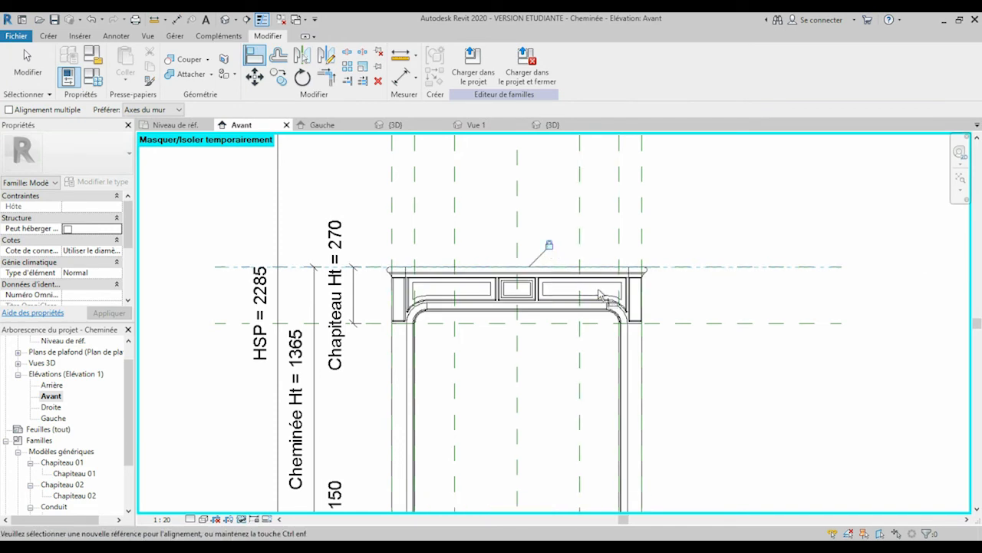
{"action": "scroll", "coordinate": [601, 292], "scroll_direction": "up", "scroll_amount": 3}
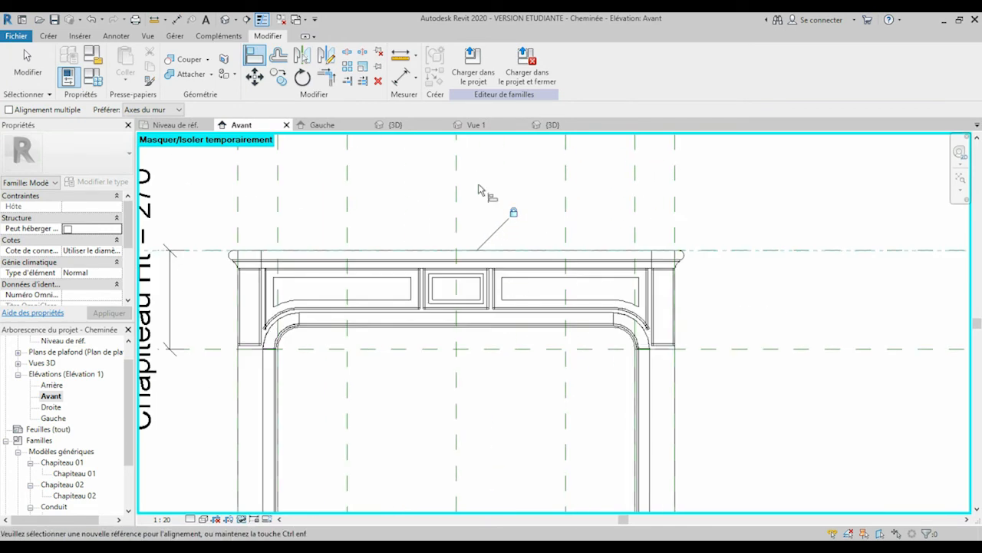
{"action": "key", "text": "Escape"}
{"action": "key", "text": "Escape"}
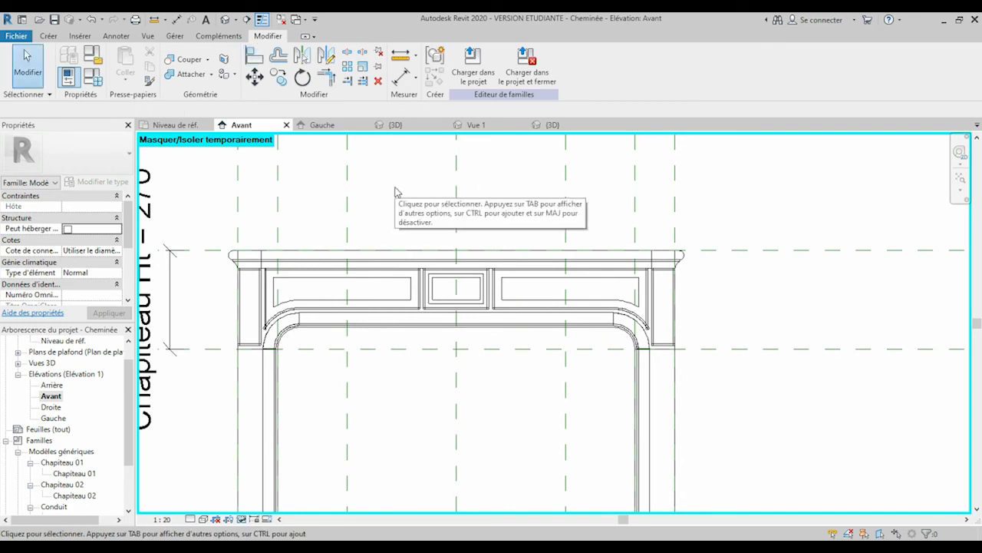
Step: Link the Visible property of the Chapiteau 02 element to a new type parameter named Chapiteau 02, grouped under Visibilité
{"action": "left_click", "coordinate": [375, 264]}
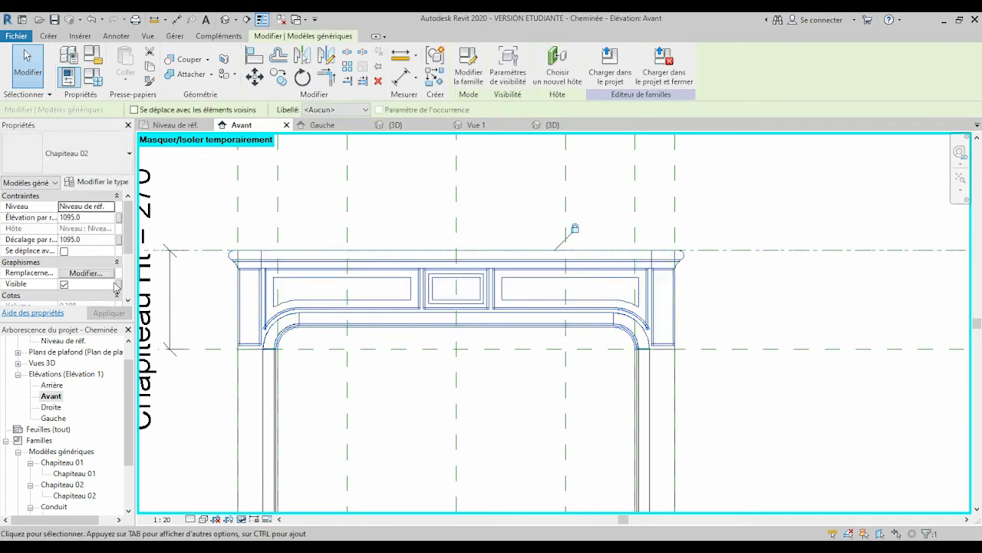
{"action": "left_click", "coordinate": [117, 285]}
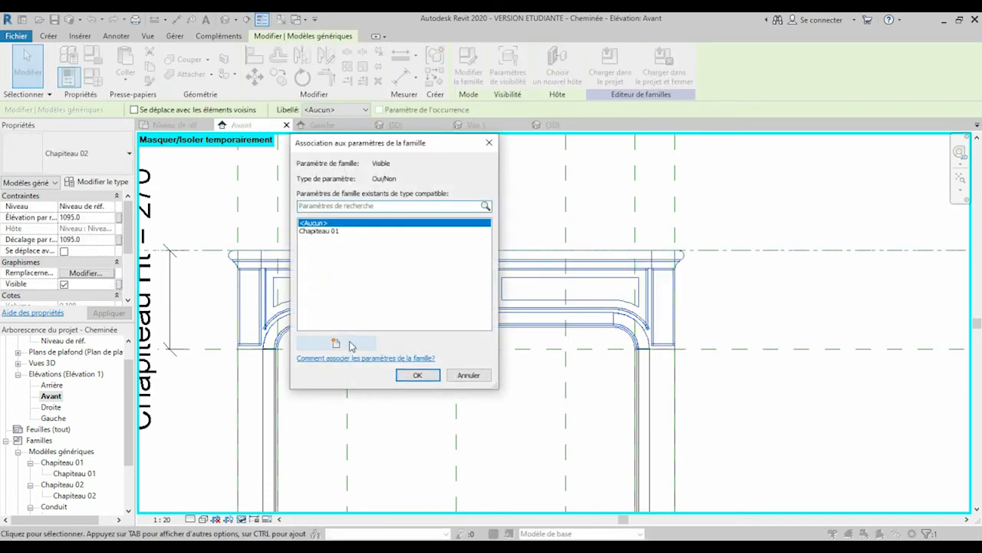
{"action": "left_click", "coordinate": [336, 343]}
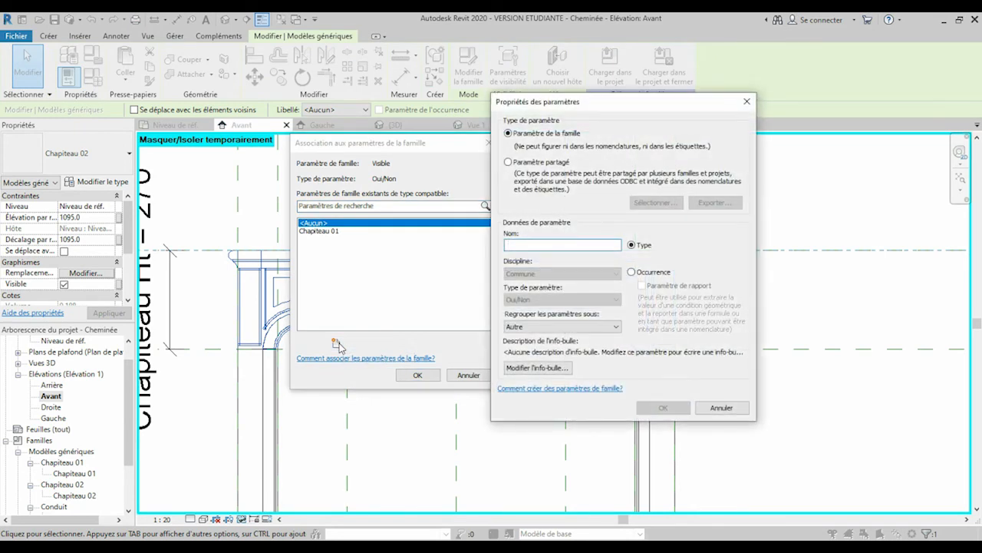
{"action": "type", "text": "Chapiteau 02"}
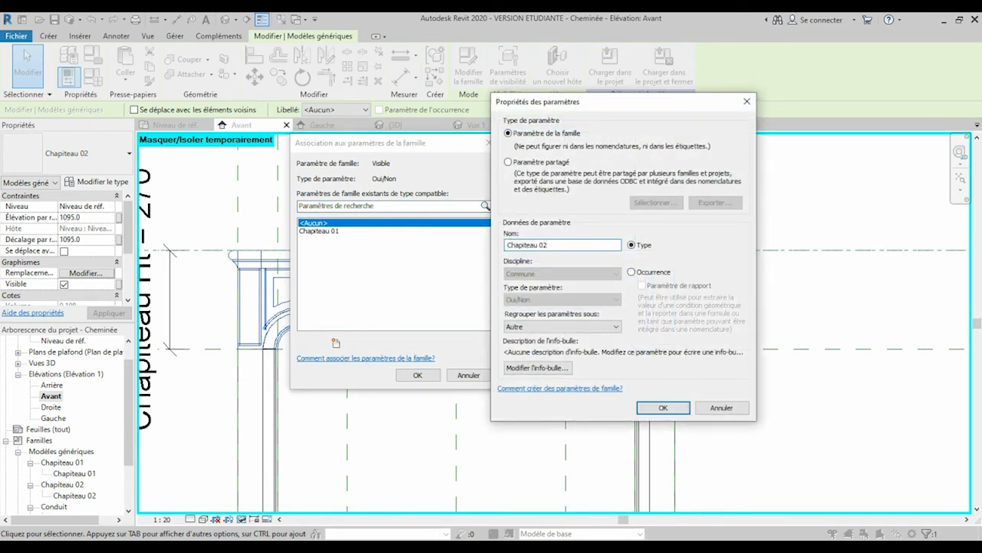
{"action": "left_click", "coordinate": [561, 329]}
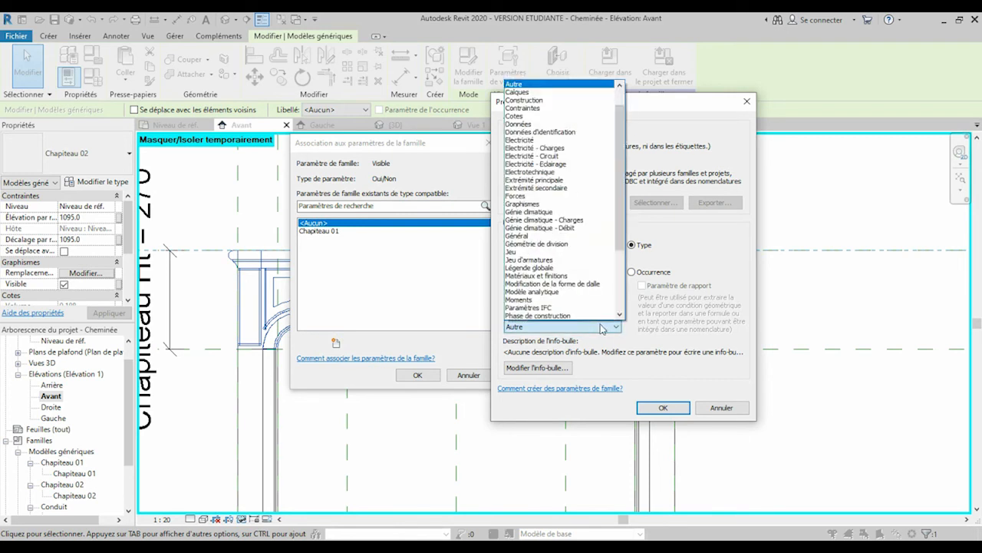
{"action": "scroll", "coordinate": [624, 292], "scroll_direction": "down", "scroll_amount": 3}
{"action": "scroll", "coordinate": [624, 292], "scroll_direction": "down", "scroll_amount": 3}
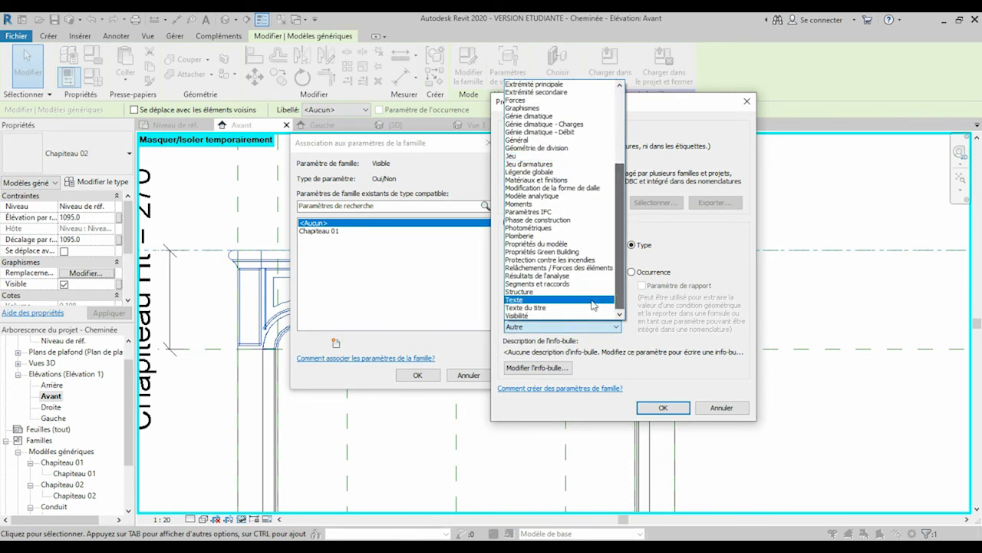
{"action": "left_click", "coordinate": [564, 317]}
{"action": "left_click", "coordinate": [663, 408]}
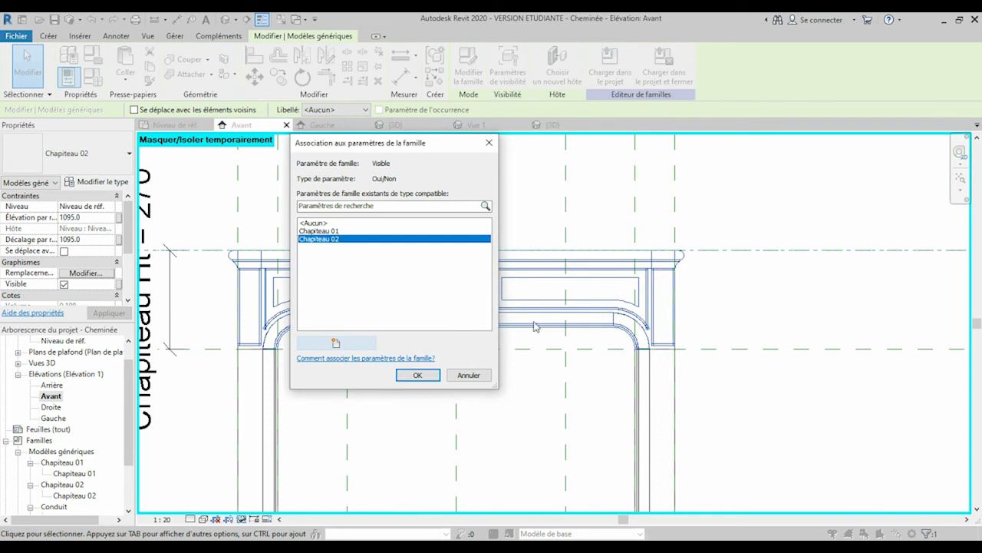
{"action": "left_click", "coordinate": [418, 375]}
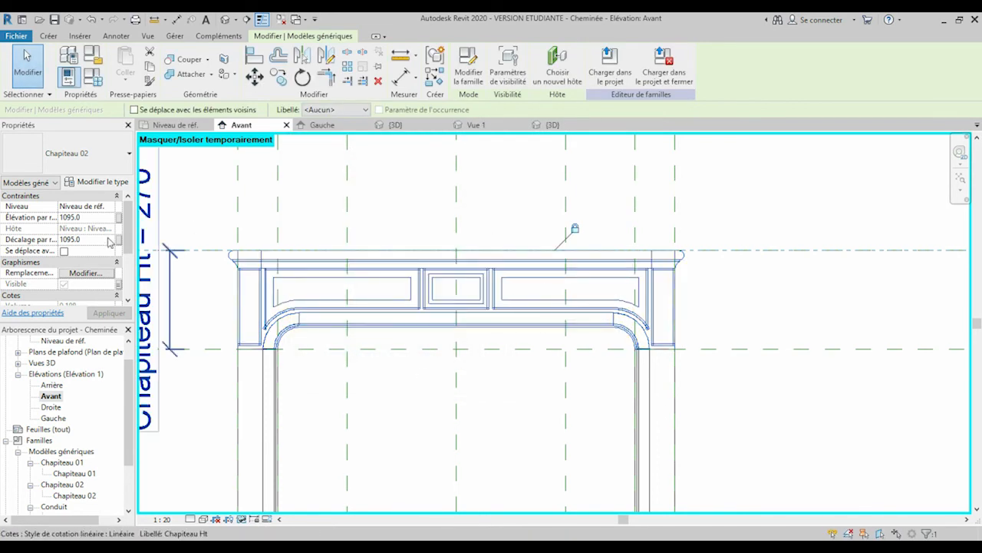
Step: Associate the Chapiteau 02 type's Cheminée Mat material with the family parameter Cheminée Mat and confirm the type properties
{"action": "scroll", "coordinate": [129, 241], "scroll_direction": "down", "scroll_amount": 5}
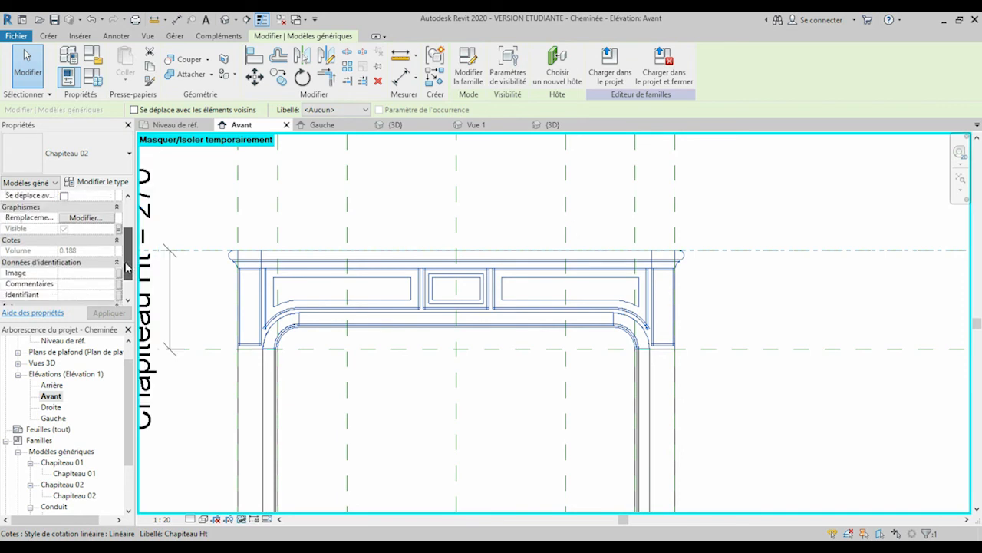
{"action": "double_click", "coordinate": [83, 498]}
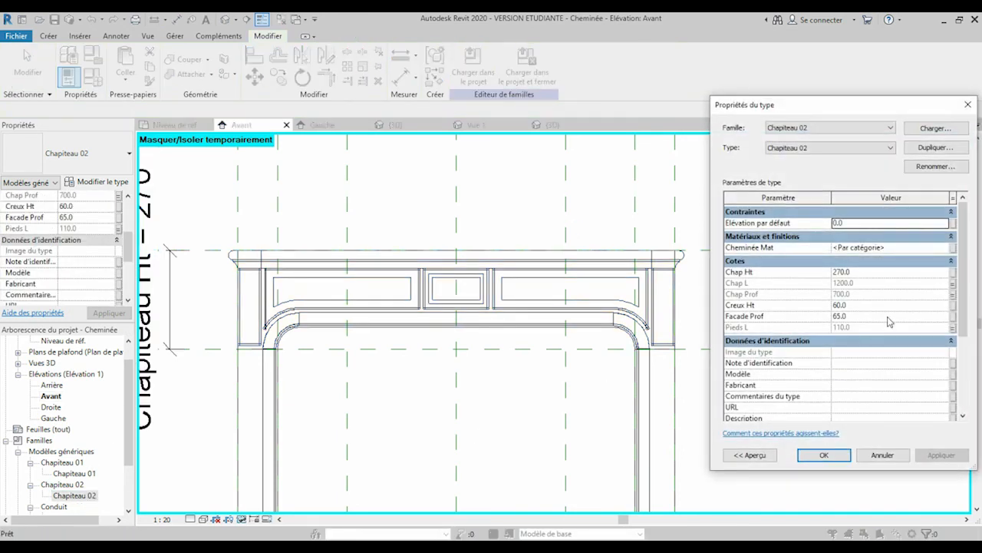
{"action": "left_click", "coordinate": [954, 249]}
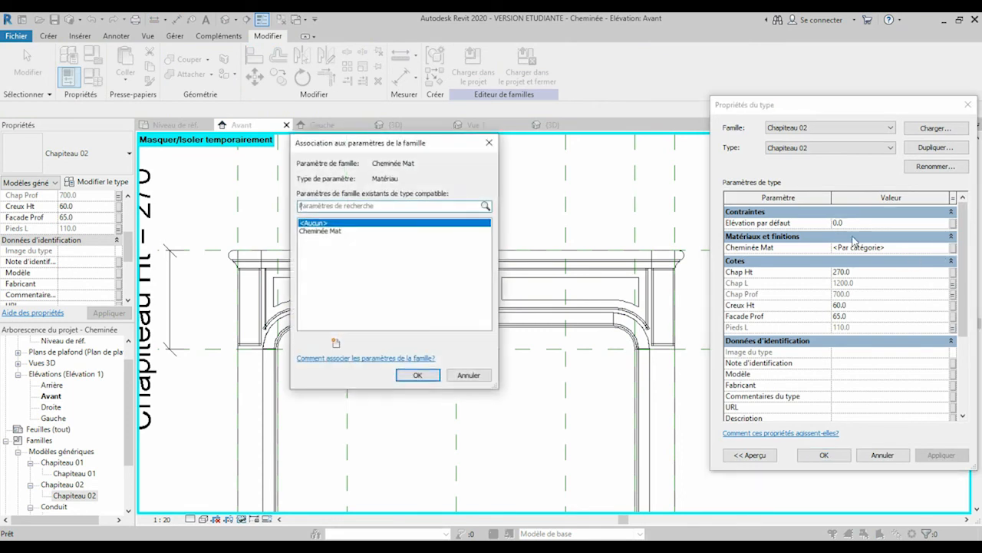
{"action": "left_click", "coordinate": [321, 231]}
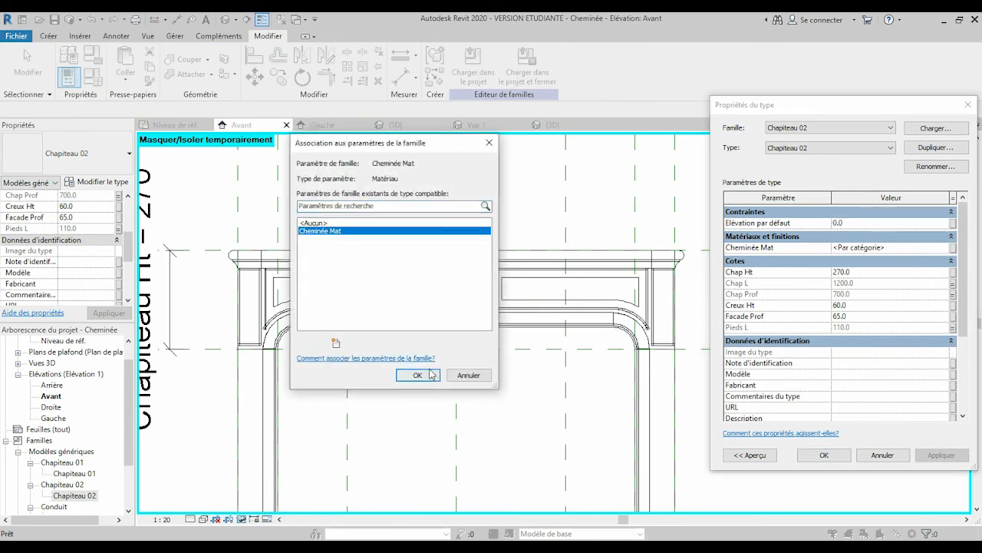
{"action": "left_click", "coordinate": [432, 373]}
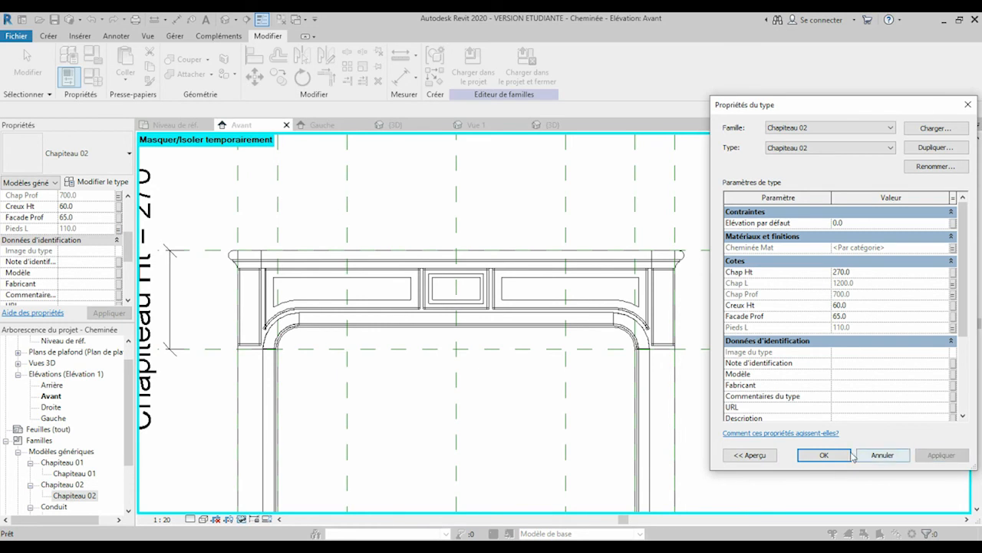
{"action": "left_click", "coordinate": [827, 456]}
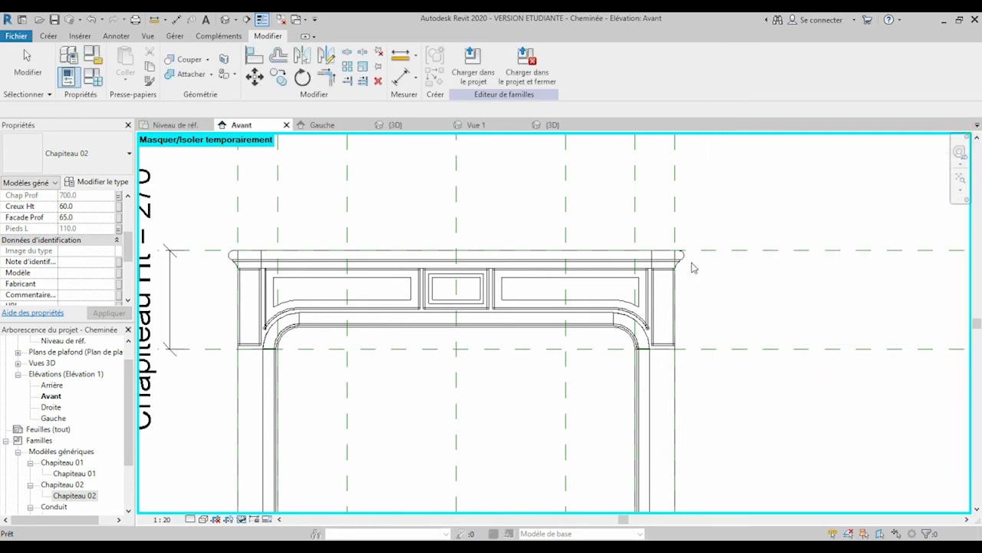
Step: Temporarily hide the Chapiteau 02 element in the Niveau de réf. floor plan
{"action": "left_click", "coordinate": [224, 21]}
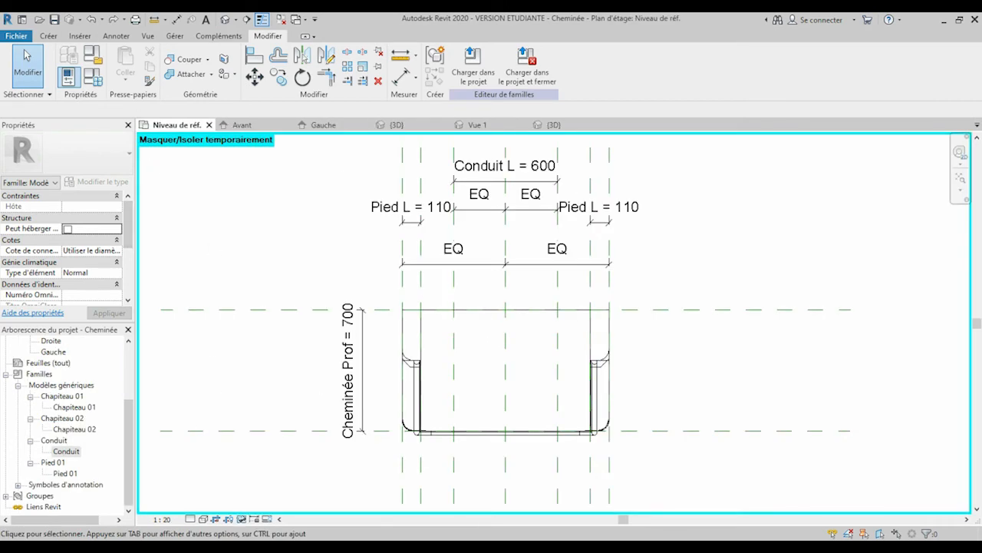
{"action": "left_click", "coordinate": [537, 434]}
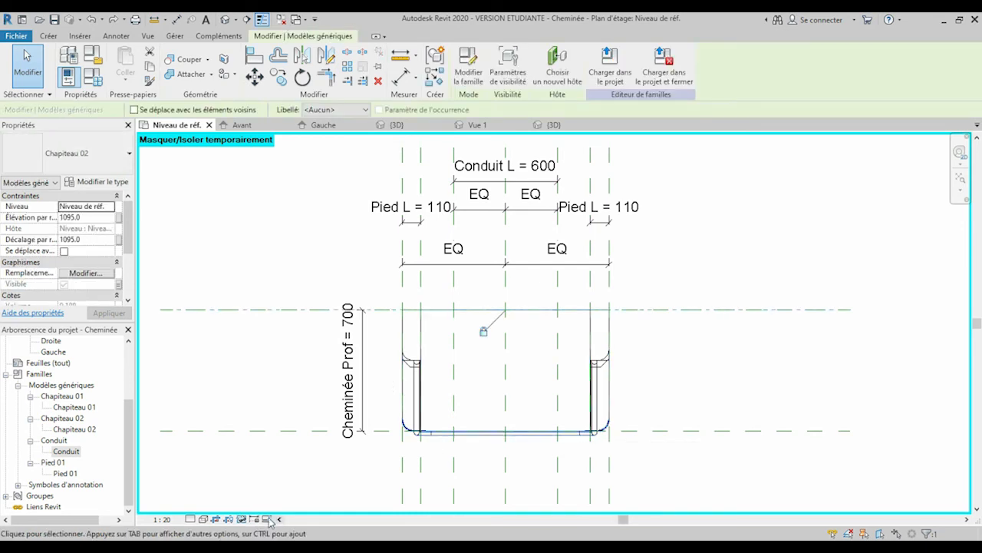
{"action": "left_click", "coordinate": [243, 519]}
{"action": "left_click", "coordinate": [281, 489]}
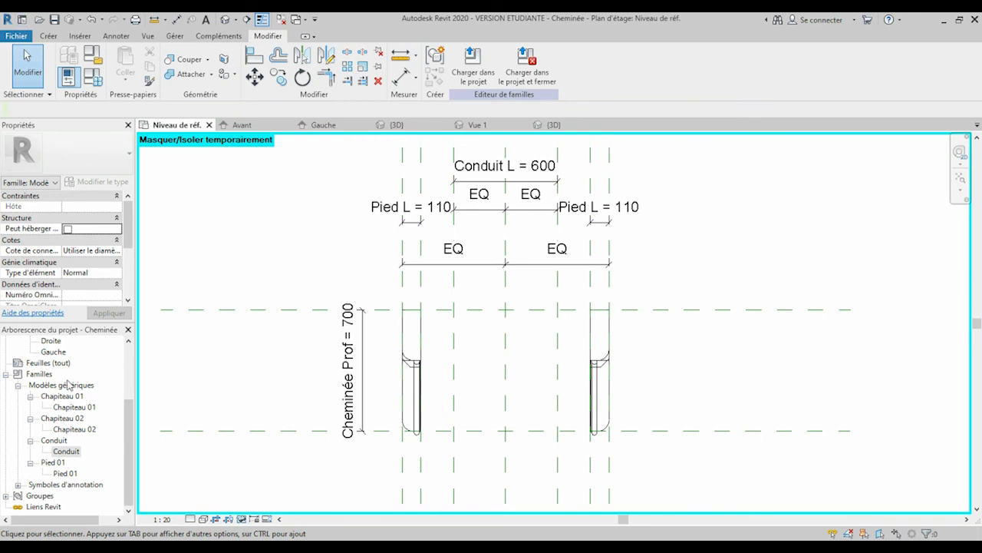
Step: Place a Conduit component against the rear reference plane in the plan and lock its back edge to that plane
{"action": "left_click_drag", "start_coordinate": [71, 455], "coordinate": [516, 338]}
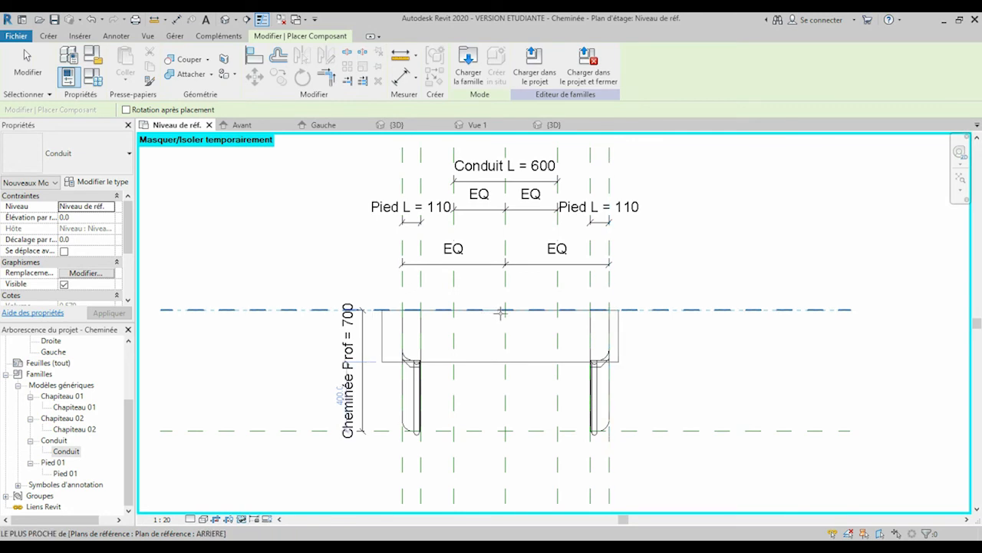
{"action": "left_click", "coordinate": [498, 311]}
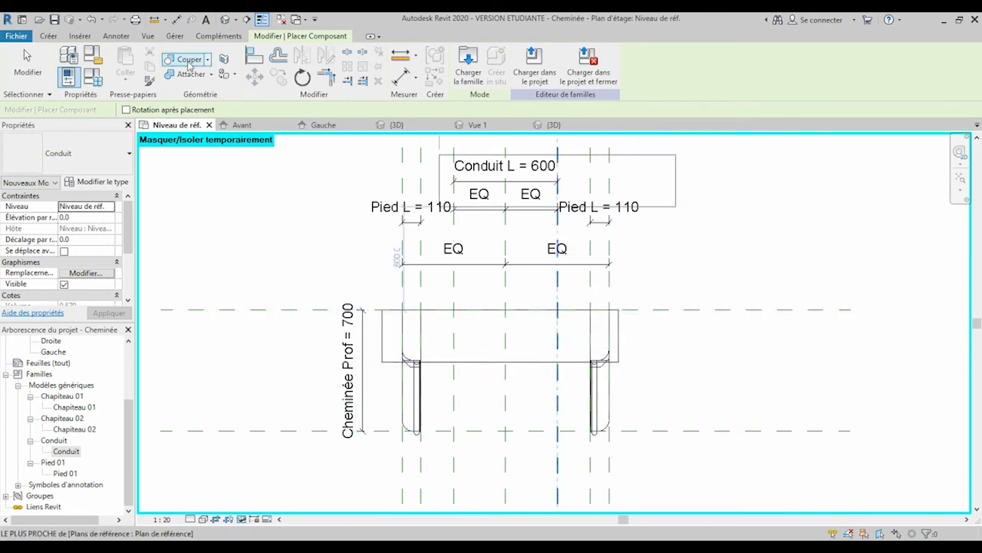
{"action": "left_click", "coordinate": [254, 54]}
{"action": "left_click", "coordinate": [707, 311]}
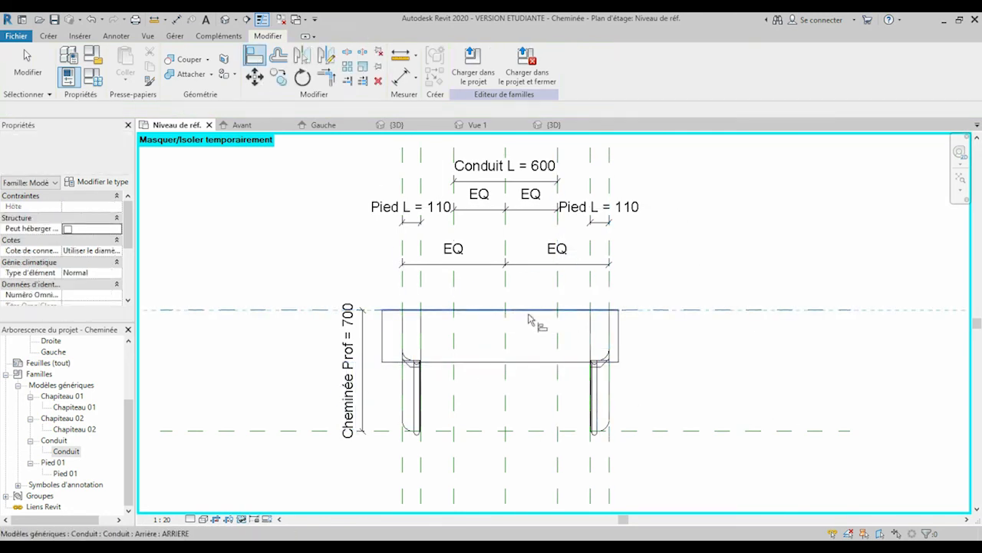
{"action": "left_click", "coordinate": [485, 329]}
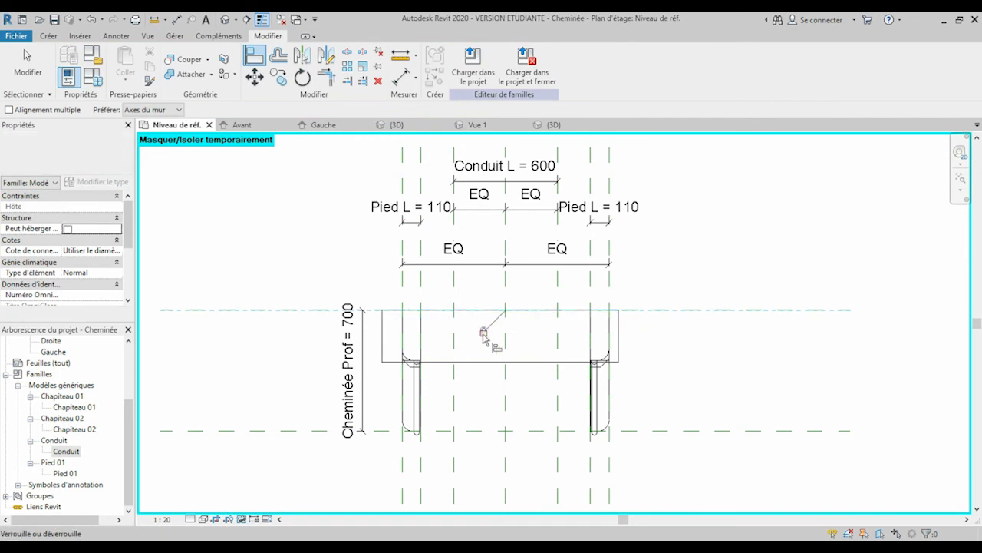
{"action": "key", "text": "Escape"}
Step: Open the Avant elevation to work on the placed Conduit
{"action": "scroll", "coordinate": [92, 430], "scroll_direction": "up", "scroll_amount": 3}
{"action": "left_click", "coordinate": [50, 419]}
{"action": "double_click", "coordinate": [52, 418]}
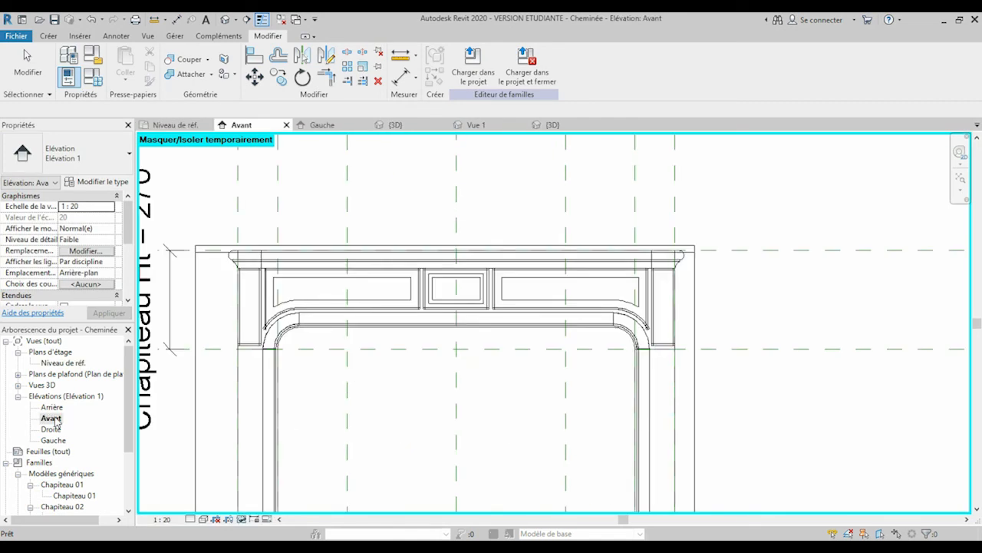
{"action": "scroll", "coordinate": [510, 341], "scroll_direction": "down", "scroll_amount": 4}
{"action": "scroll", "coordinate": [550, 343], "scroll_direction": "down", "scroll_amount": 3}
{"action": "scroll", "coordinate": [540, 451], "scroll_direction": "up", "scroll_amount": 4}
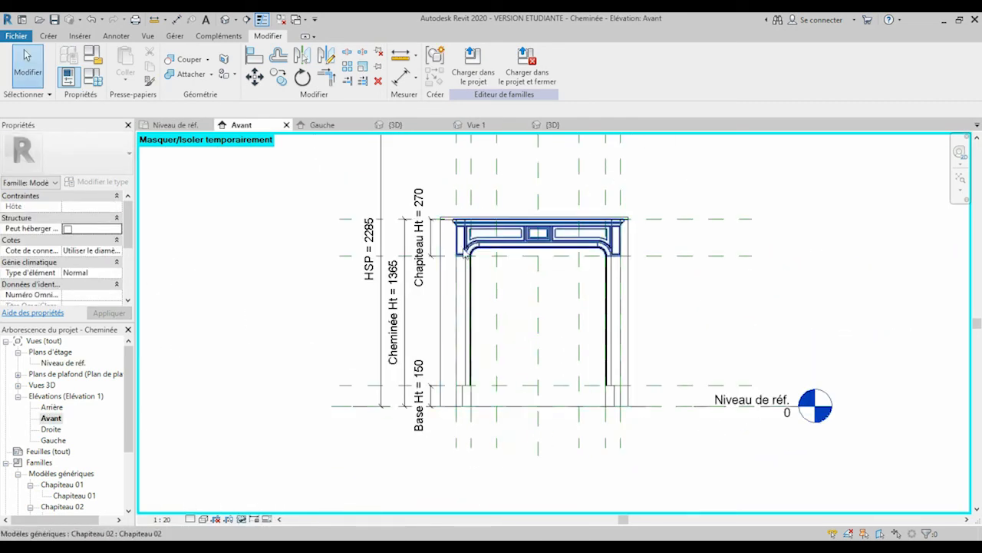
Step: Align the top edge of the Conduit with the HSP reference plane
{"action": "left_click", "coordinate": [629, 330]}
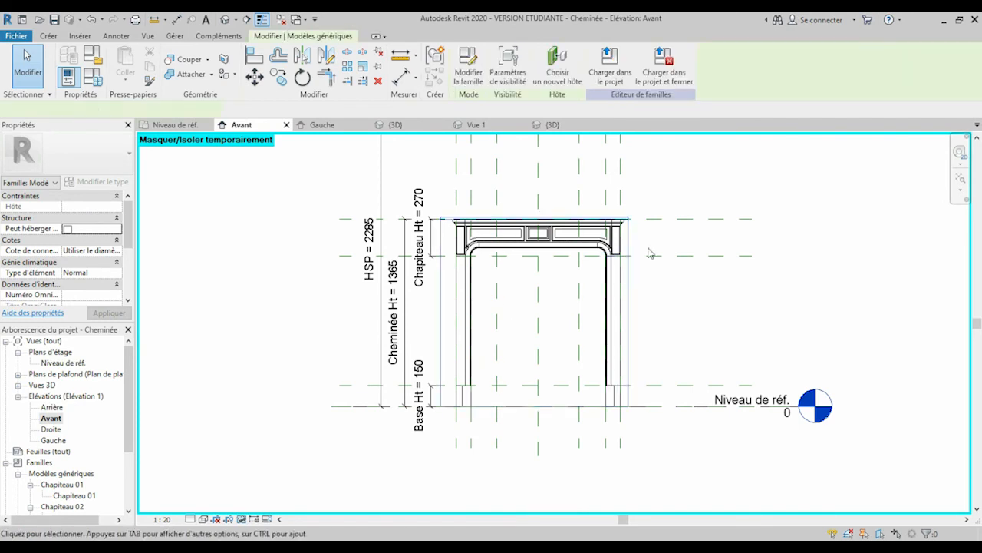
{"action": "left_click", "coordinate": [253, 55]}
{"action": "scroll", "coordinate": [464, 452], "scroll_direction": "down", "scroll_amount": 3}
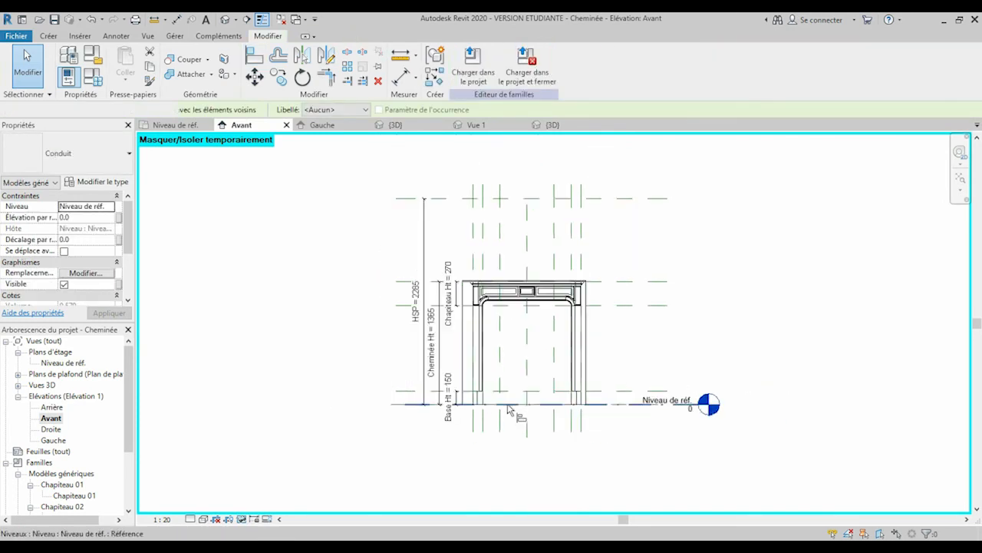
{"action": "left_click", "coordinate": [577, 249]}
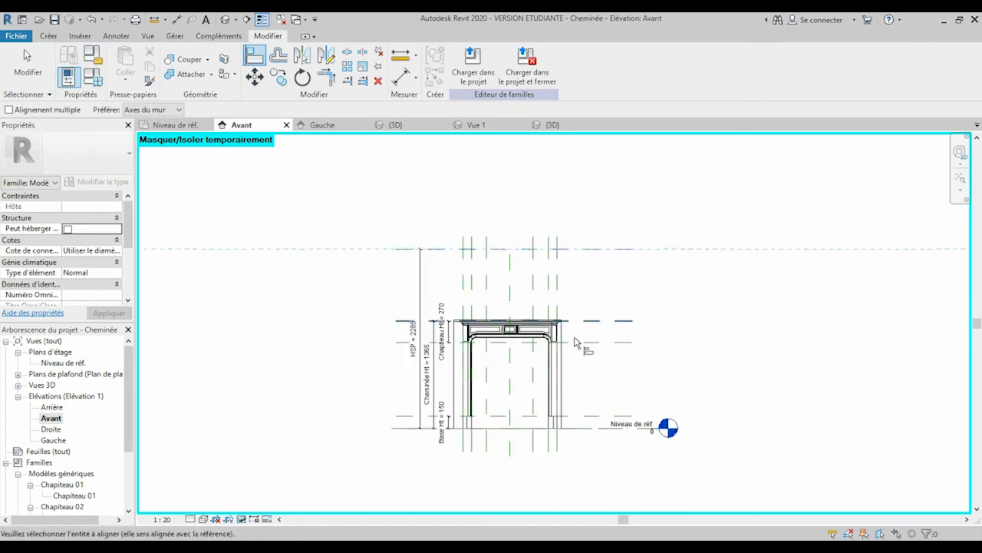
{"action": "scroll", "coordinate": [574, 324], "scroll_direction": "up", "scroll_amount": 4}
{"action": "scroll", "coordinate": [553, 307], "scroll_direction": "up", "scroll_amount": 2}
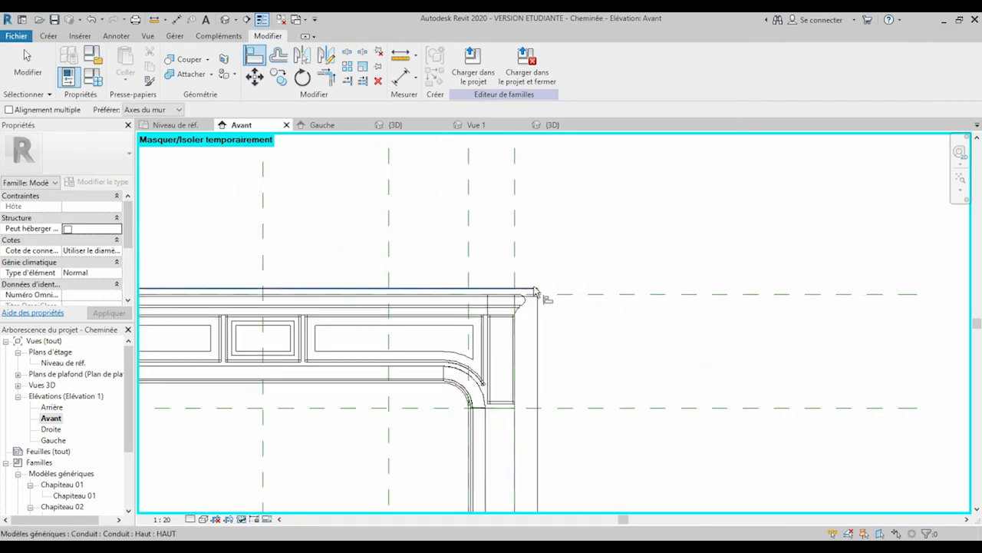
{"action": "left_click", "coordinate": [542, 294]}
{"action": "scroll", "coordinate": [590, 382], "scroll_direction": "down", "scroll_amount": 3}
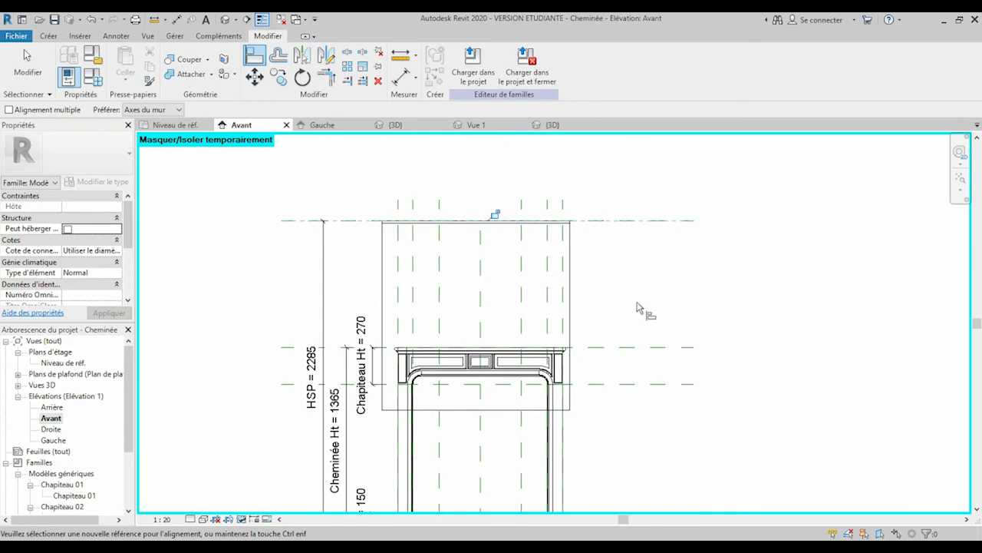
Step: Align the bottom edge of the Conduit with the Cheminée Ht reference plane and lock the alignment
{"action": "left_click", "coordinate": [517, 409]}
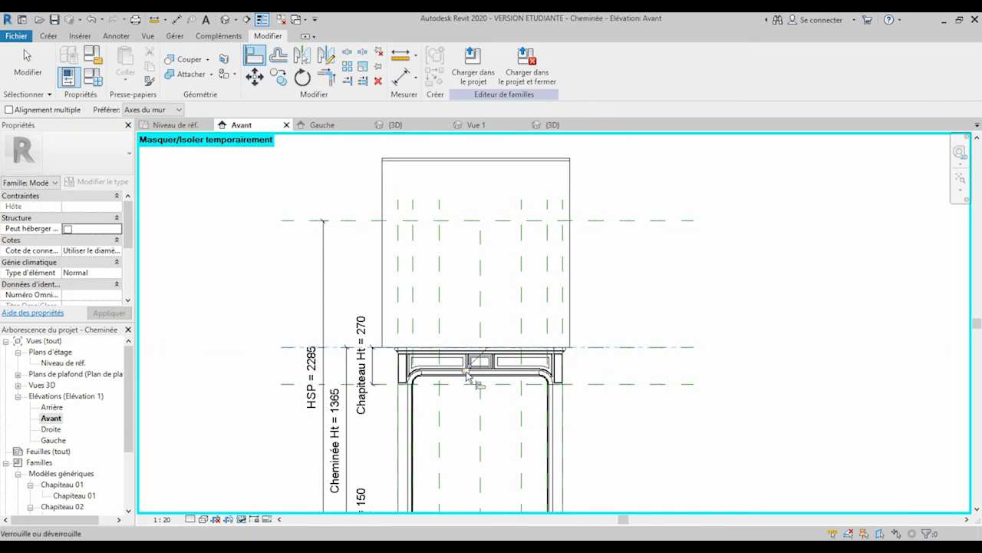
{"action": "key", "text": "Escape"}
{"action": "key", "text": "Escape"}
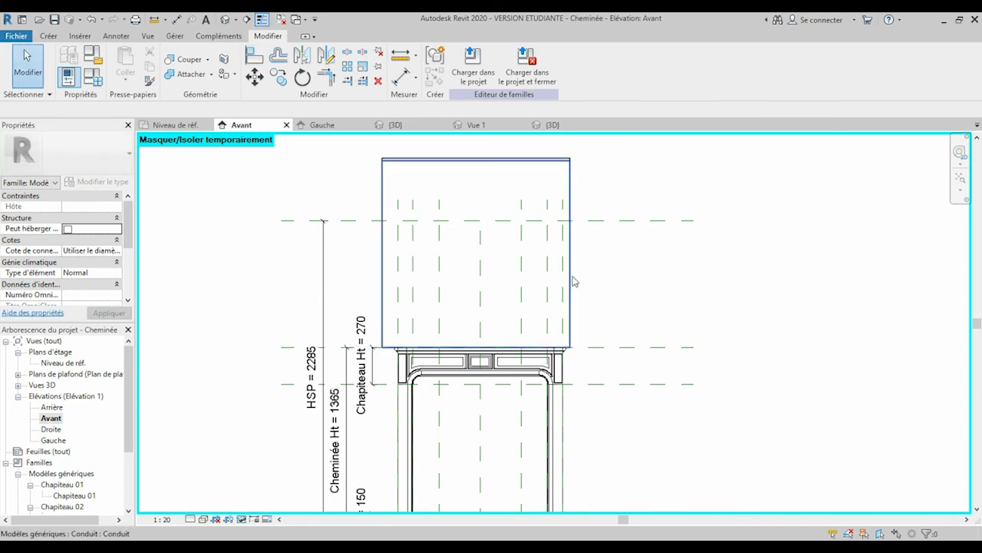
{"action": "left_click", "coordinate": [570, 277]}
{"action": "key", "text": "Escape"}
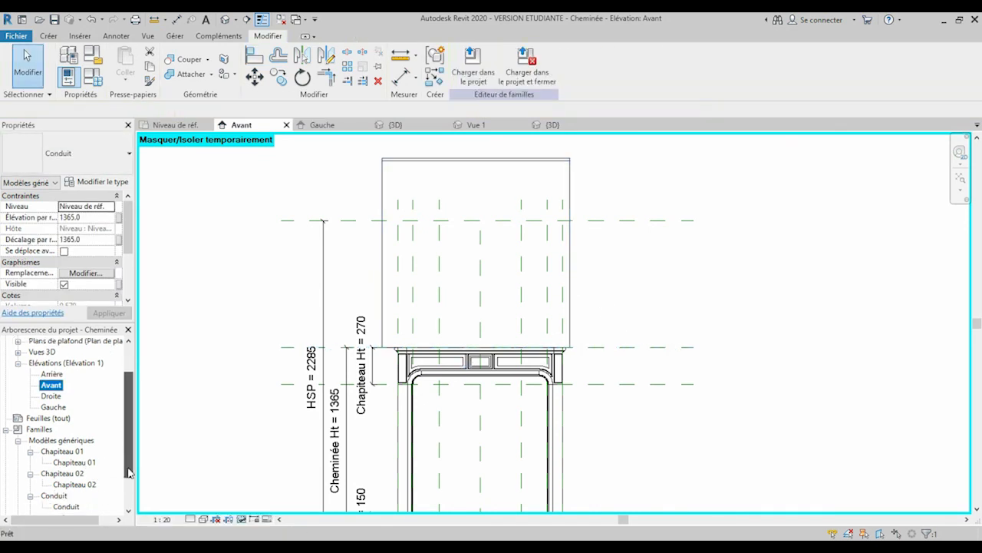
{"action": "scroll", "coordinate": [96, 491], "scroll_direction": "down", "scroll_amount": 3}
{"action": "double_click", "coordinate": [77, 451]}
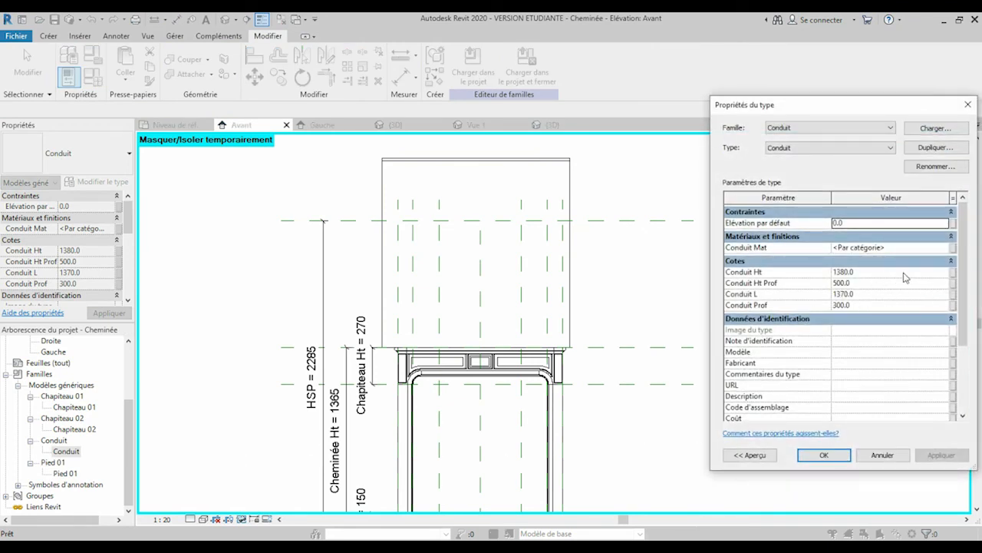
{"action": "left_click", "coordinate": [953, 272]}
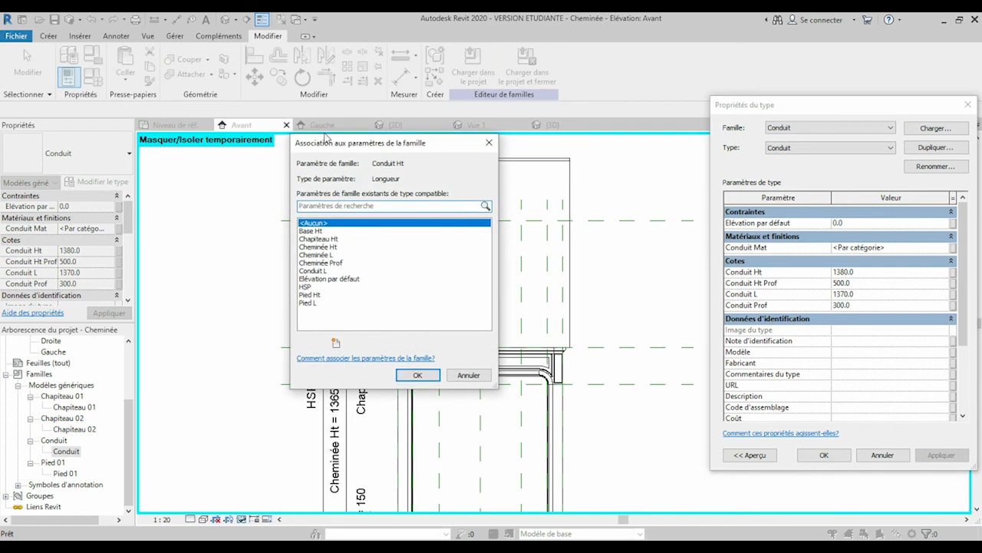
{"action": "left_click_drag", "start_coordinate": [361, 145], "coordinate": [631, 155]}
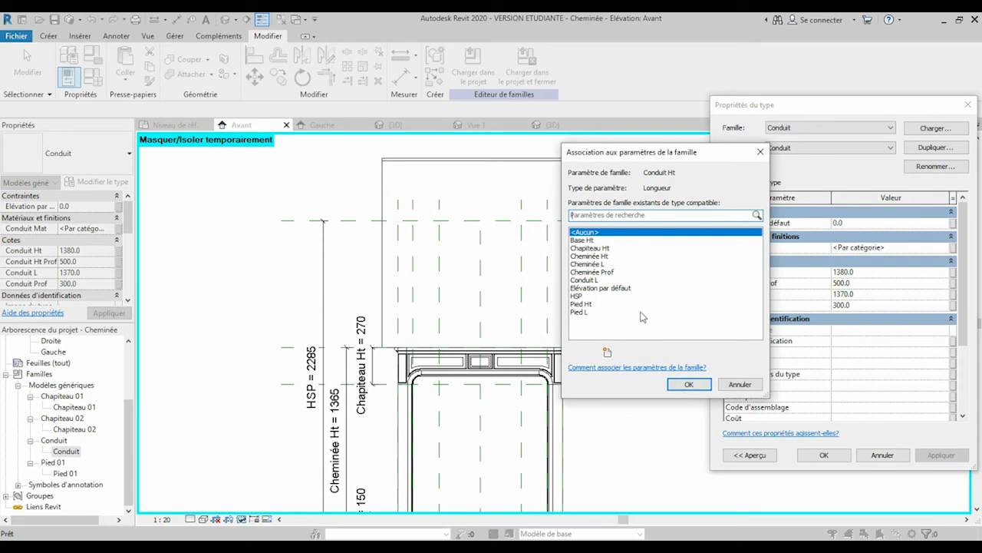
{"action": "left_click", "coordinate": [737, 386]}
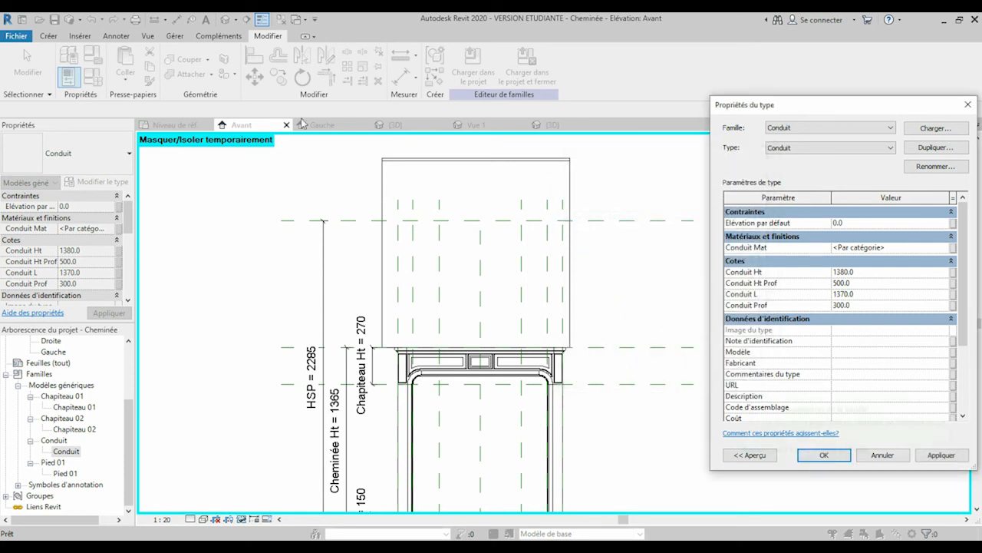
{"action": "left_click", "coordinate": [881, 456]}
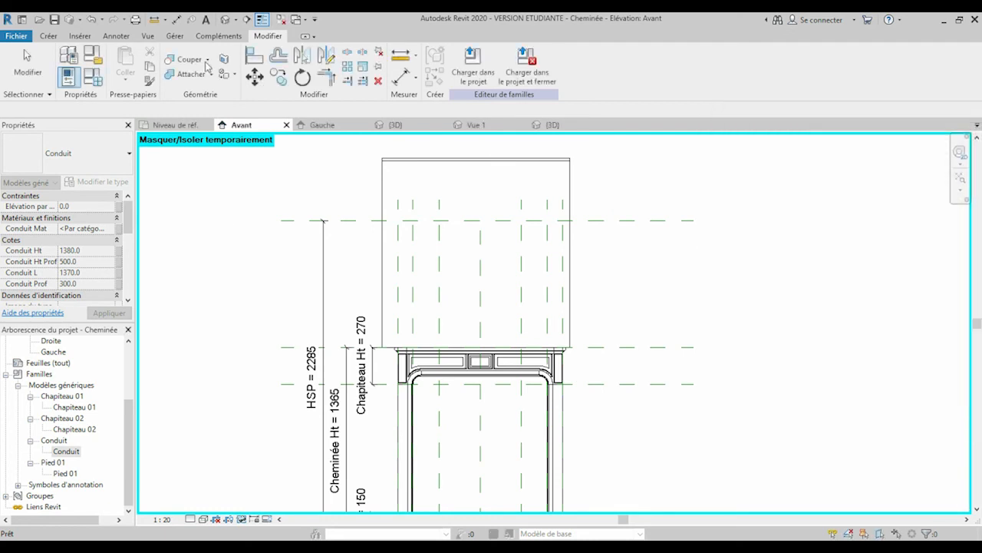
Step: Add a family type parameter named Conduit Ht, of type Longueur and grouped under Cotes
{"action": "left_click", "coordinate": [93, 79]}
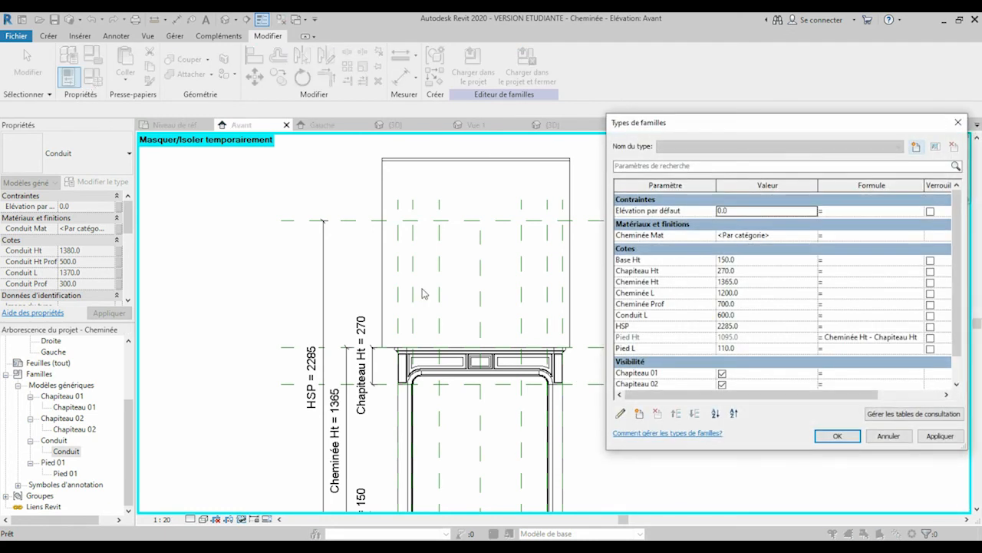
{"action": "scroll", "coordinate": [767, 326], "scroll_direction": "down", "scroll_amount": 1}
{"action": "scroll", "coordinate": [767, 326], "scroll_direction": "up", "scroll_amount": 1}
{"action": "left_click", "coordinate": [638, 414]}
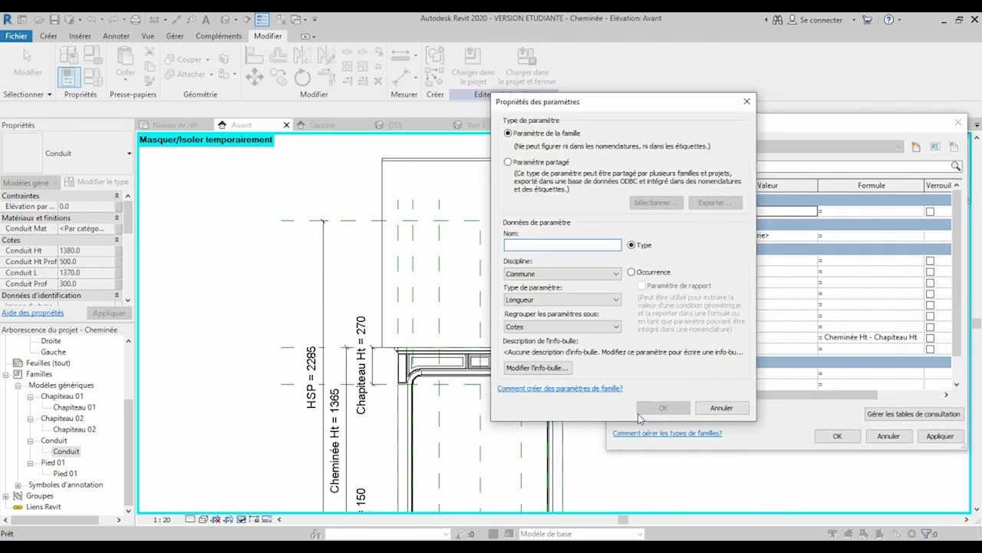
{"action": "type", "text": "Conduit Ht"}
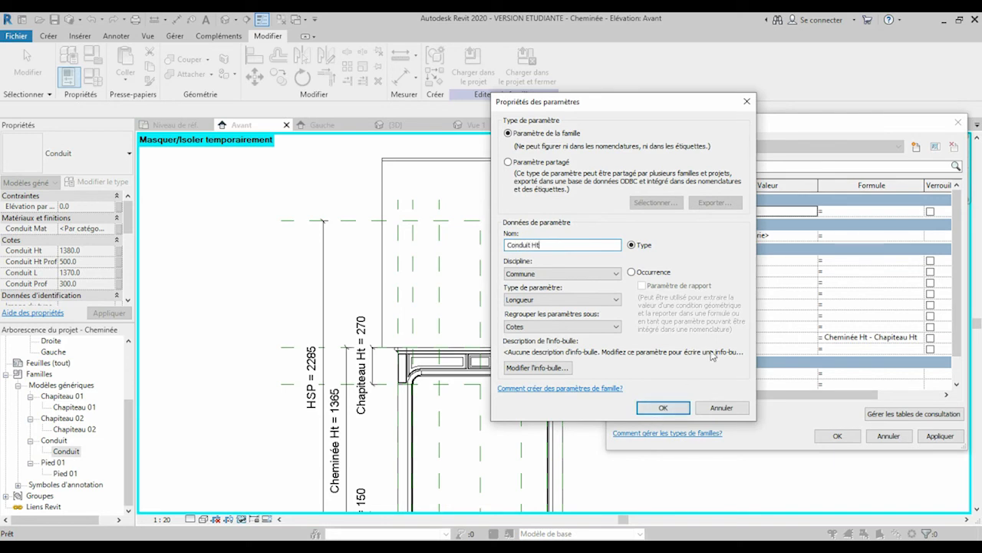
{"action": "left_click", "coordinate": [662, 407]}
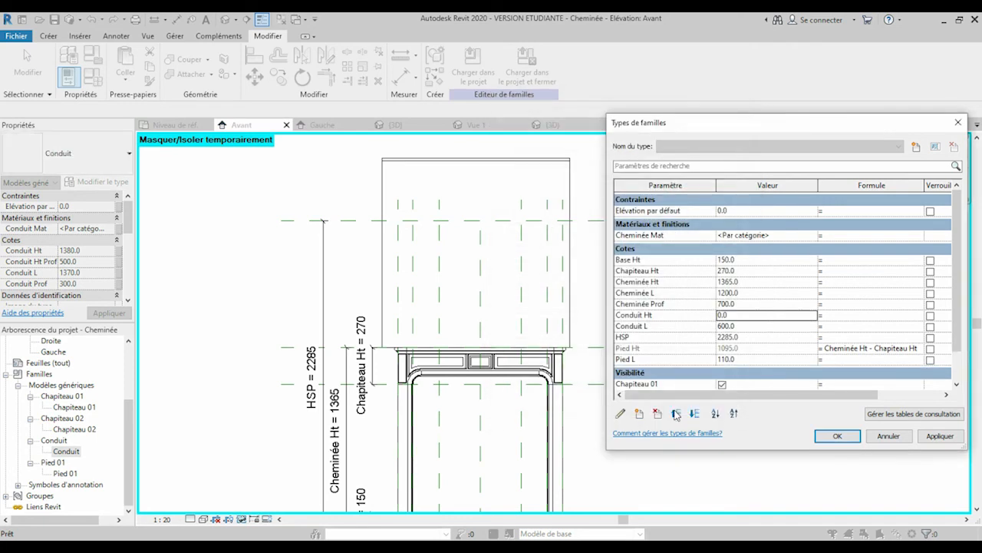
Step: Give Conduit Ht the formula HSP - Cheminée Ht and apply the family type changes
{"action": "left_click", "coordinate": [837, 315]}
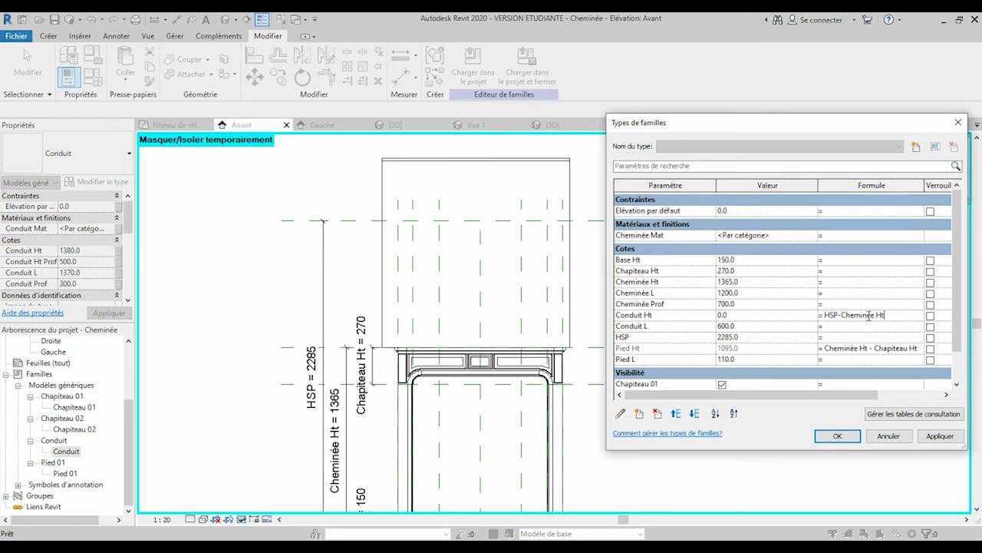
{"action": "left_click", "coordinate": [940, 437]}
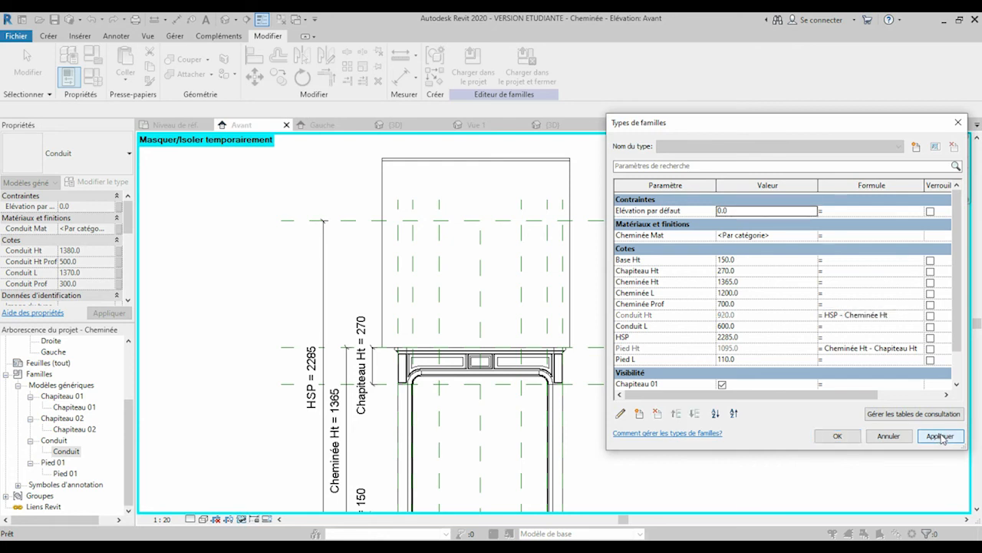
{"action": "left_click", "coordinate": [831, 441]}
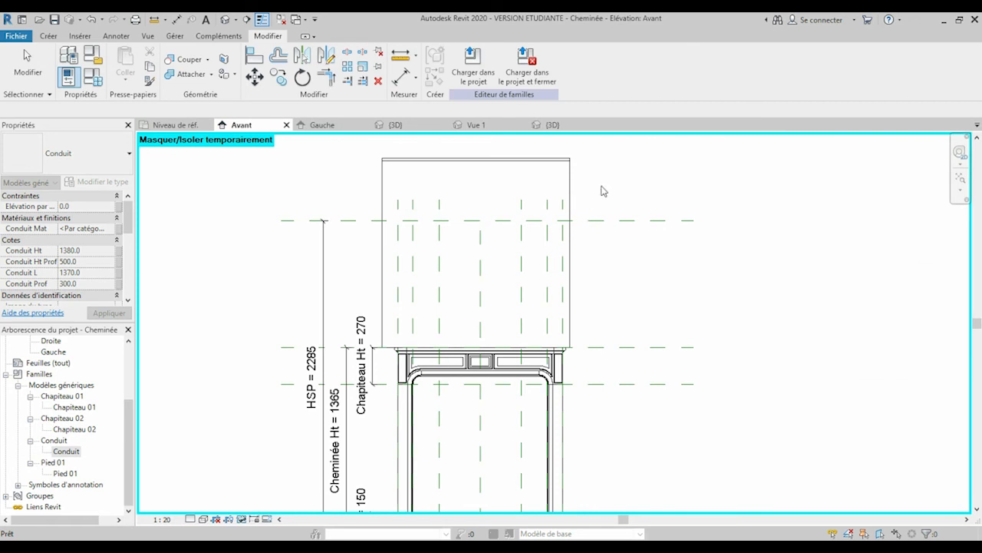
Step: Link the Conduit type's Conduit Ht parameter to the host family's Conduit Ht parameter and apply it
{"action": "double_click", "coordinate": [66, 451]}
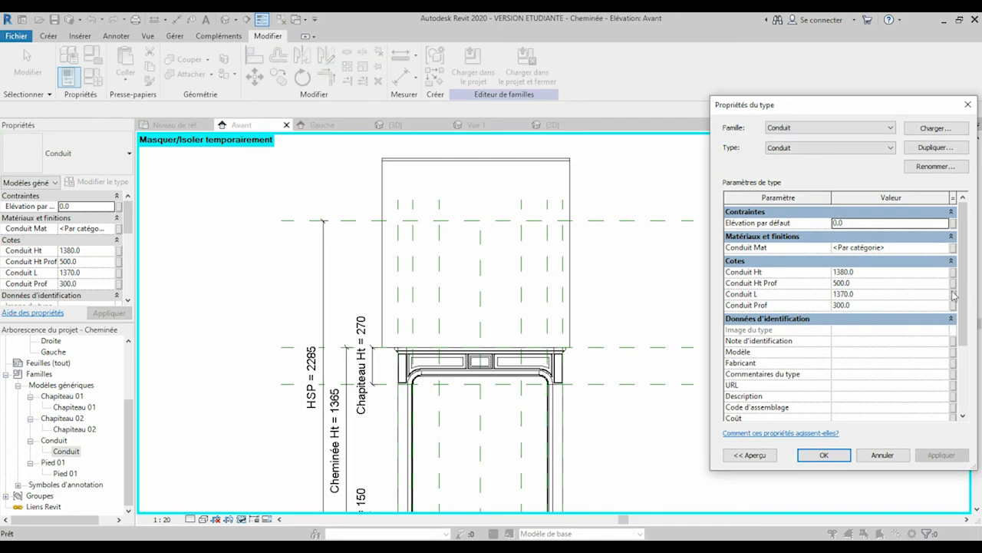
{"action": "left_click", "coordinate": [954, 275]}
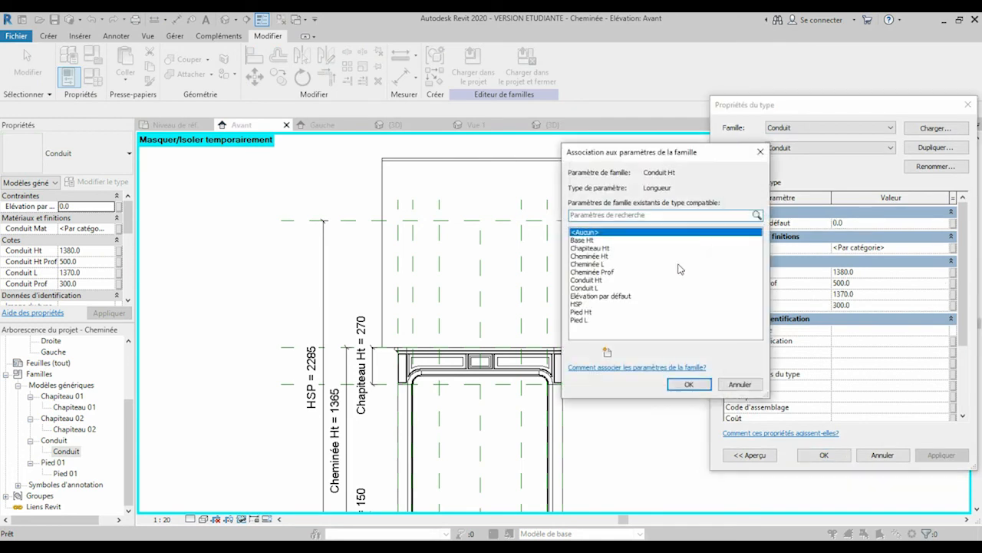
{"action": "left_click", "coordinate": [599, 280]}
{"action": "left_click", "coordinate": [689, 384]}
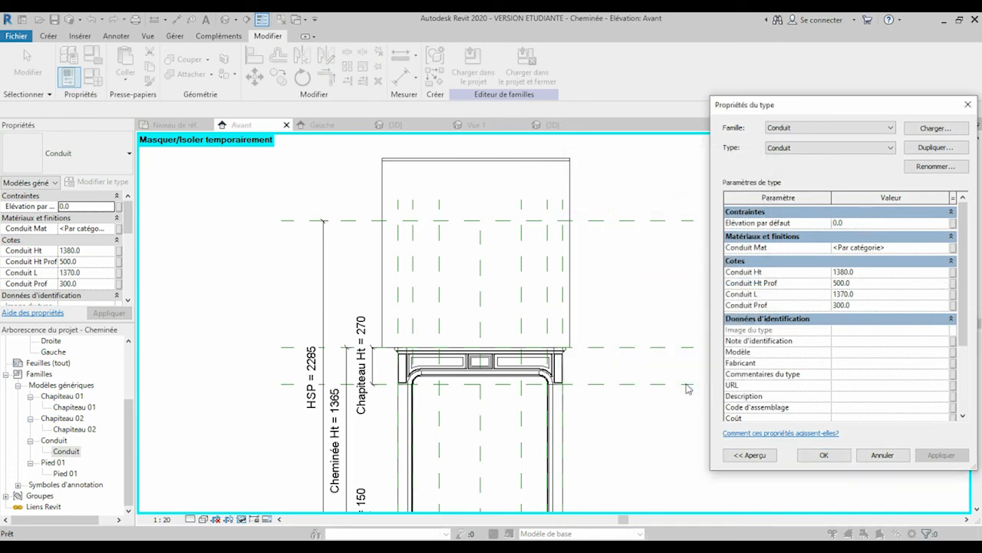
{"action": "left_click", "coordinate": [962, 456]}
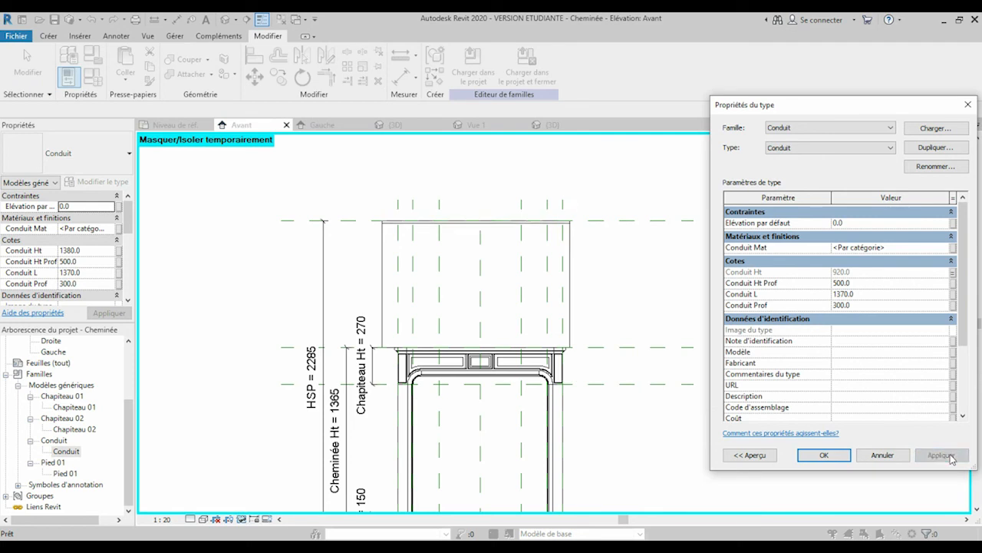
Step: Link the Conduit type's Conduit L parameter to the host family's Conduit L parameter and confirm the type properties
{"action": "left_click", "coordinate": [953, 296]}
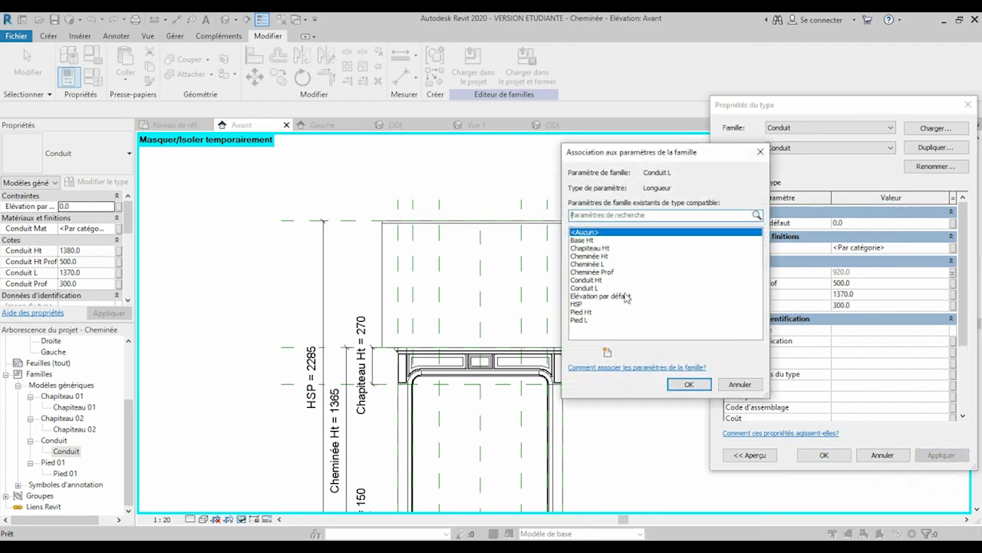
{"action": "left_click", "coordinate": [591, 289]}
{"action": "left_click", "coordinate": [703, 386]}
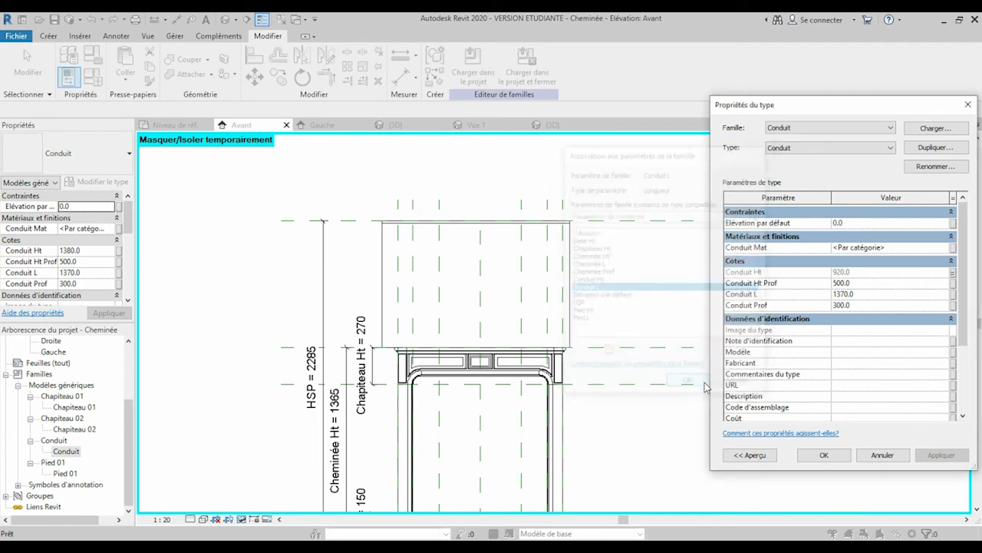
{"action": "left_click", "coordinate": [957, 458]}
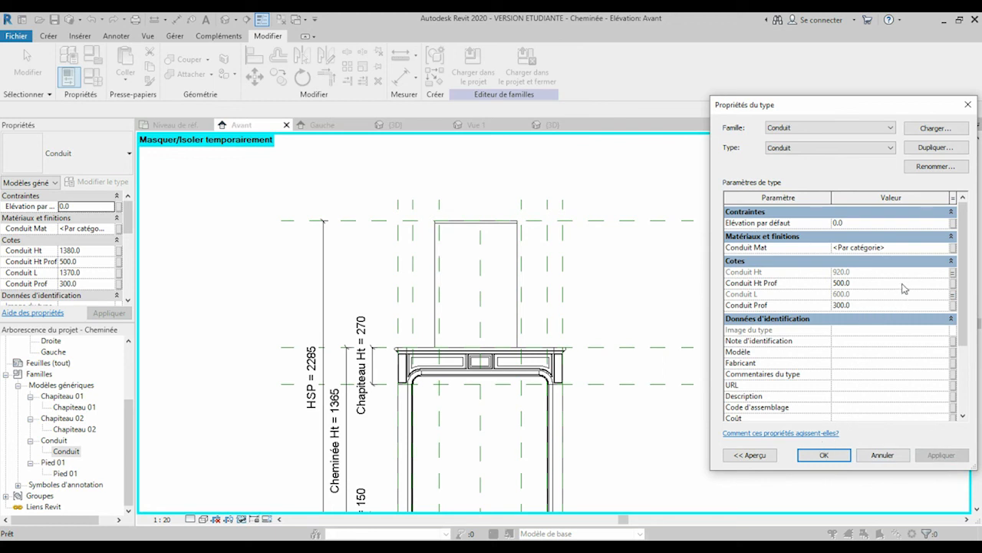
{"action": "left_click", "coordinate": [952, 306]}
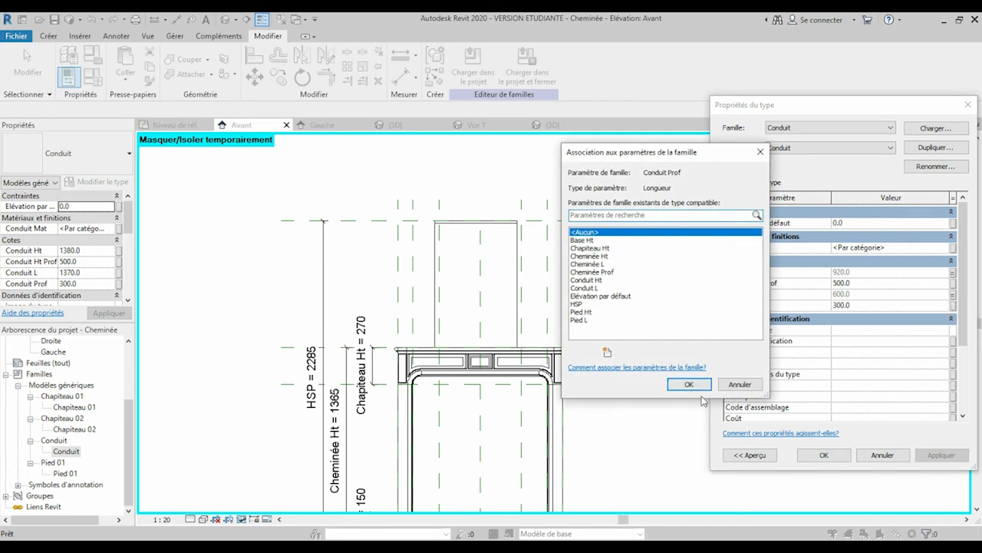
{"action": "left_click", "coordinate": [738, 385]}
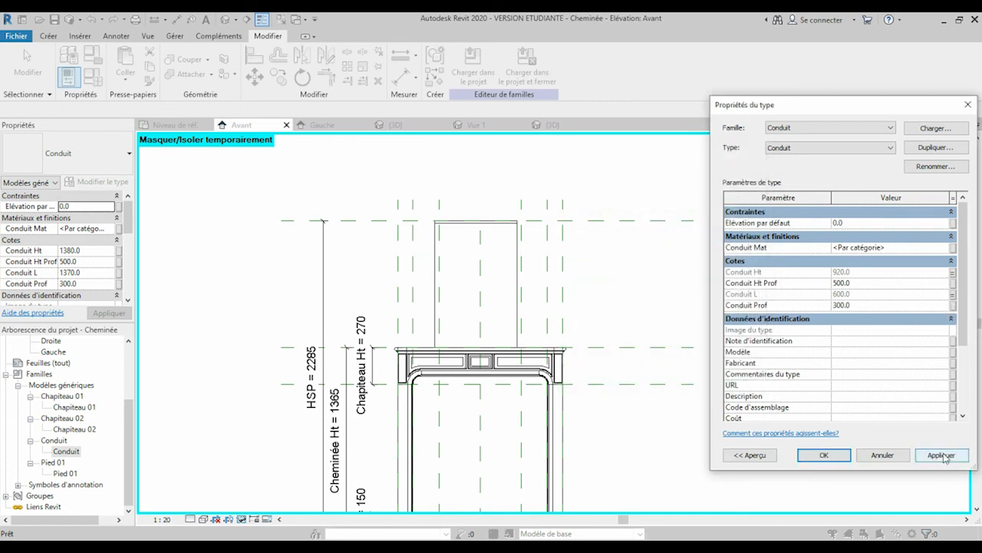
{"action": "left_click", "coordinate": [823, 456]}
Step: Align the left edge of the Conduit with the left Conduit L reference plane in the front elevation
{"action": "left_click", "coordinate": [254, 54]}
{"action": "left_click", "coordinate": [440, 301]}
{"action": "left_click", "coordinate": [436, 301]}
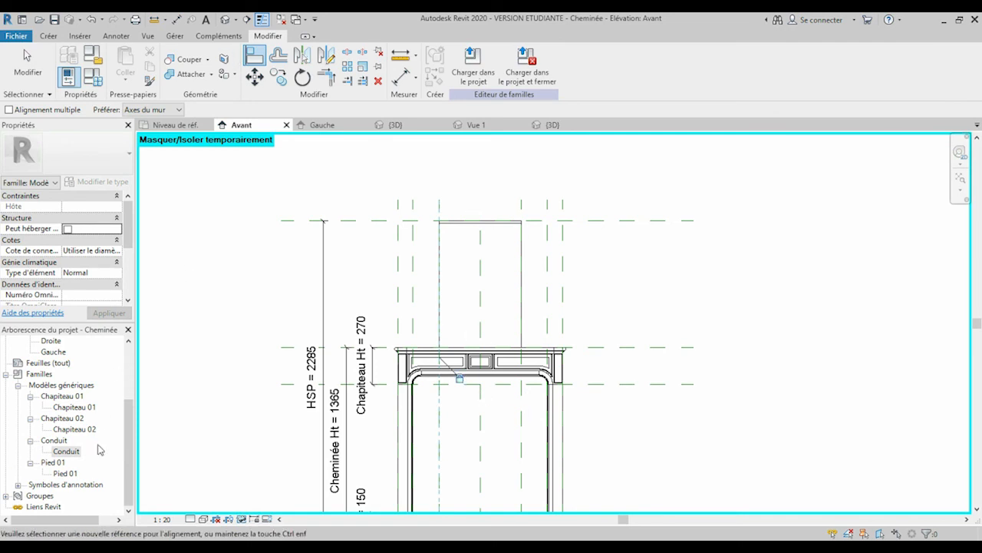
Step: In the Niveau de réf. plan, add a family type parameter named Conduit Prof, of type Longueur and grouped under Cotes
{"action": "left_click_drag", "start_coordinate": [132, 436], "coordinate": [132, 382]}
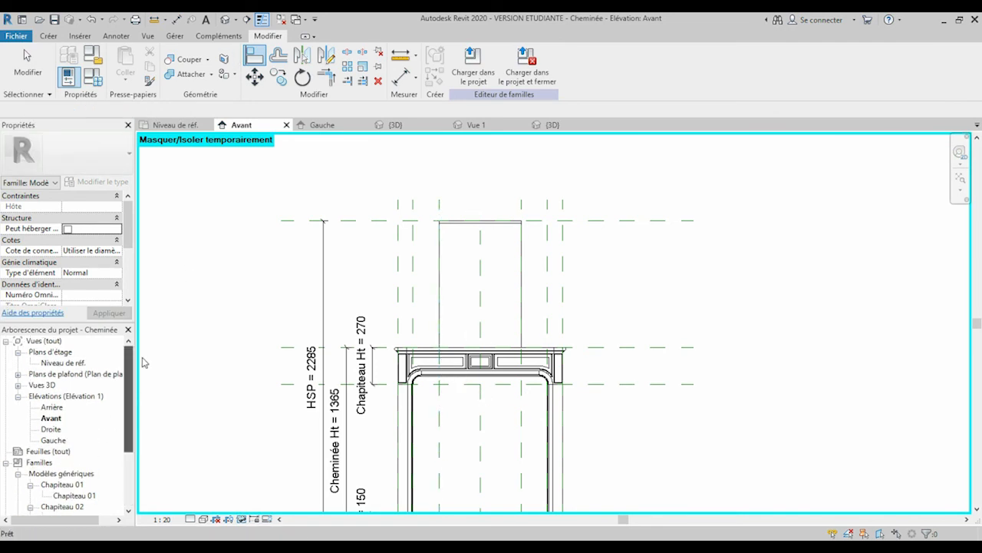
{"action": "double_click", "coordinate": [65, 362]}
{"action": "left_click", "coordinate": [551, 388]}
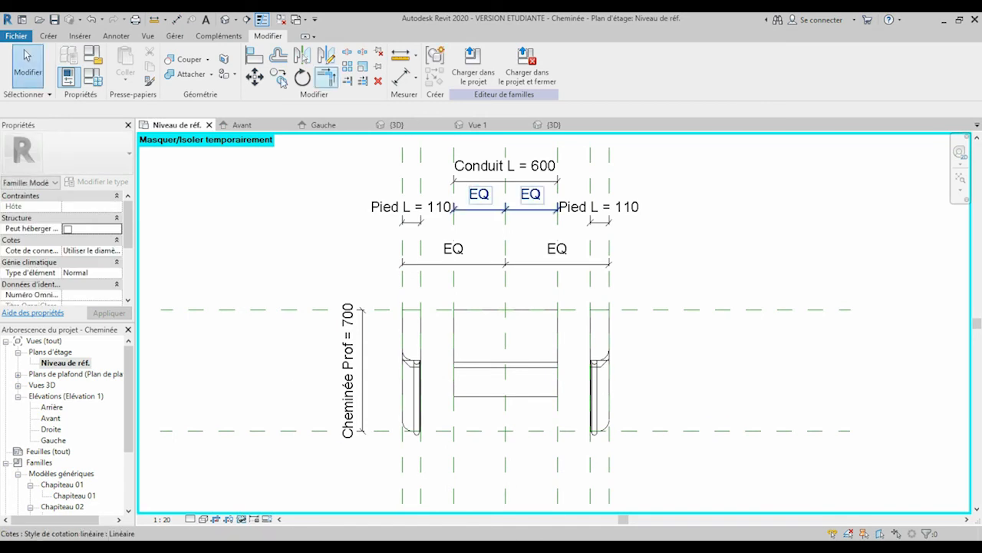
{"action": "left_click", "coordinate": [93, 78]}
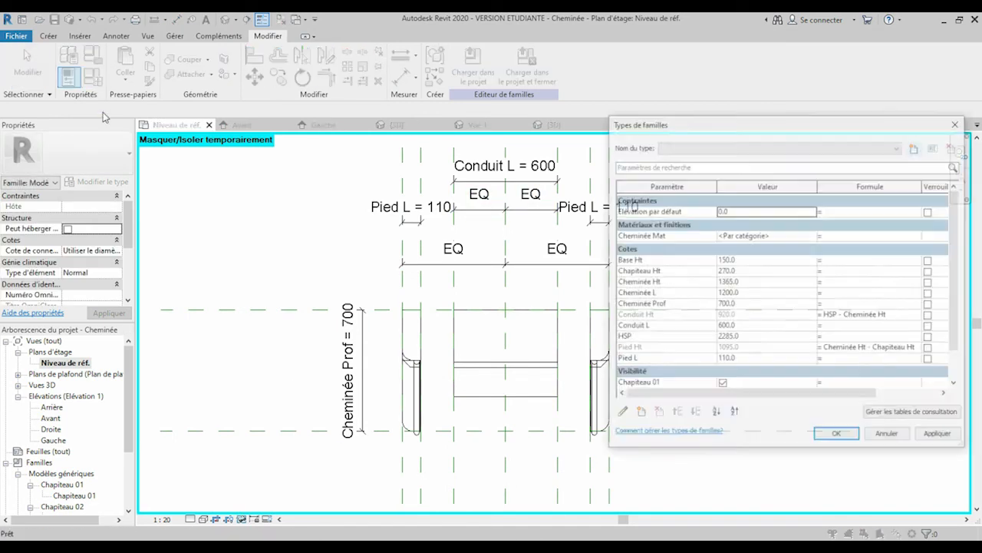
{"action": "left_click", "coordinate": [639, 414]}
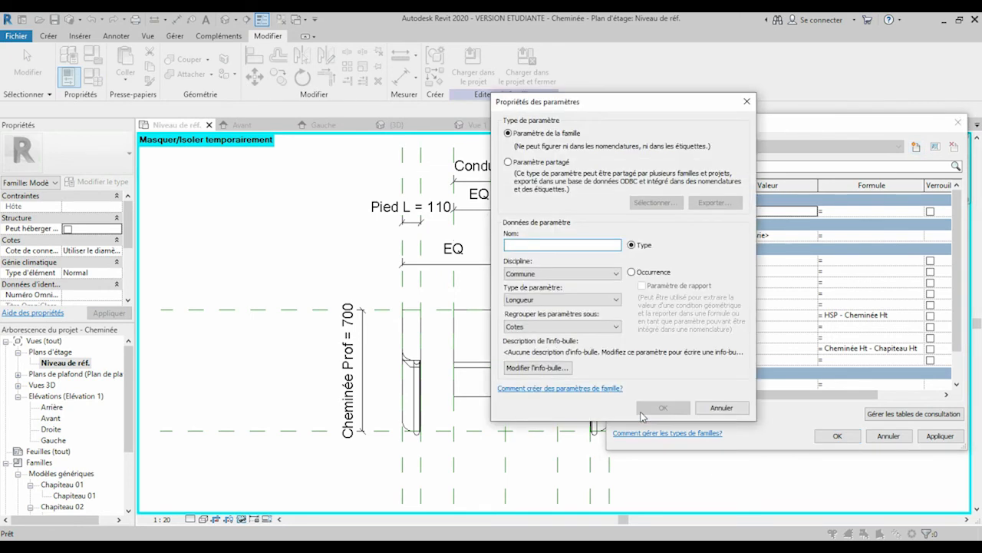
{"action": "type", "text": "Conduit Prof"}
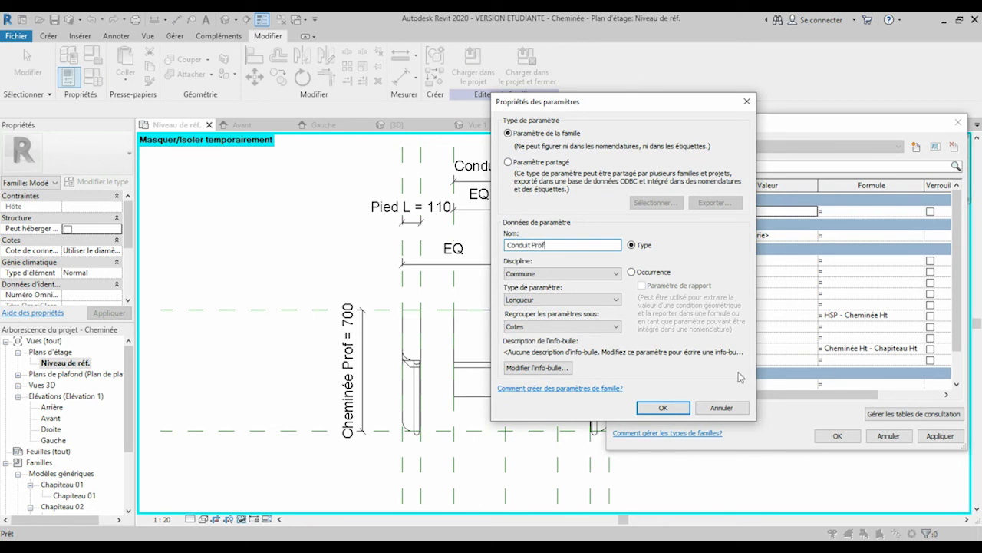
{"action": "left_click", "coordinate": [663, 408]}
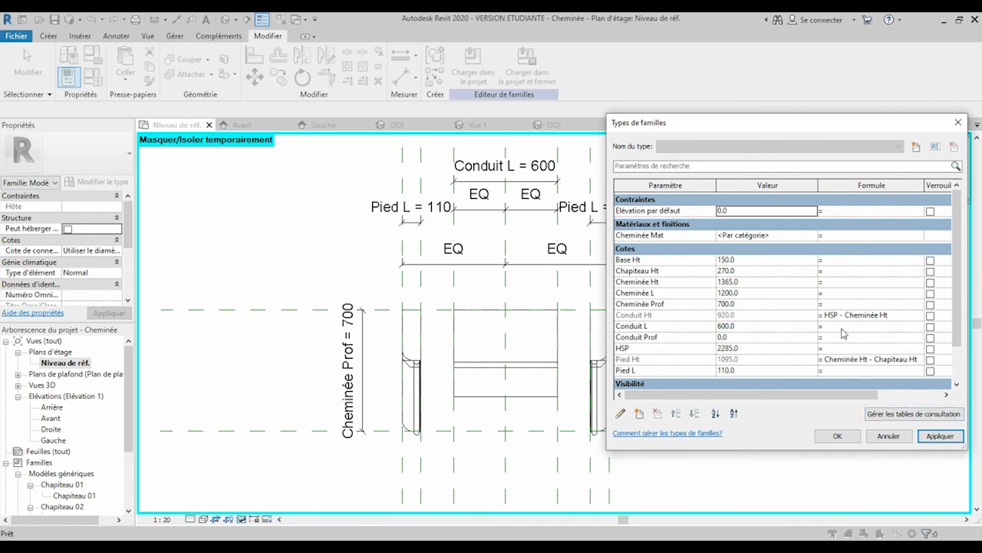
{"action": "left_click", "coordinate": [836, 436]}
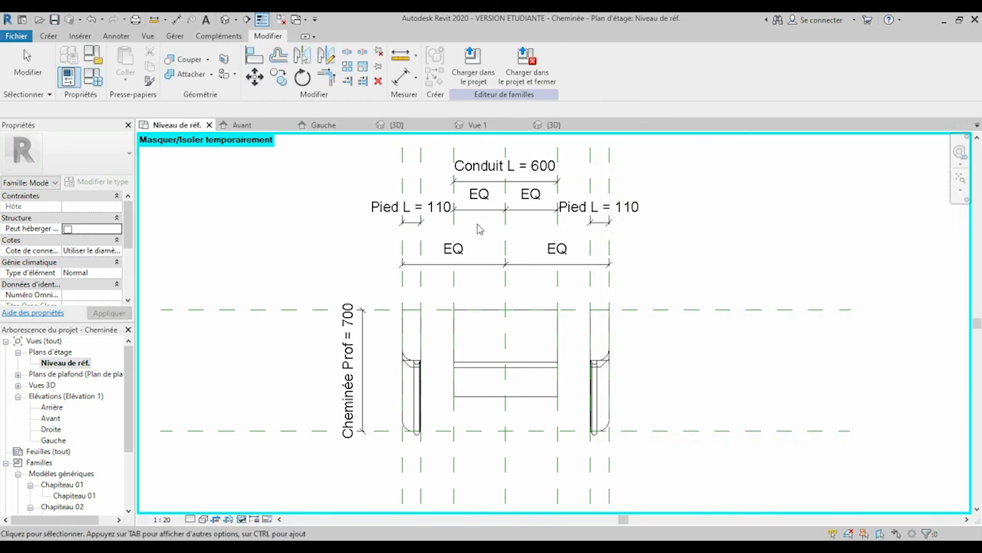
Step: Set the Conduit Prof family parameter to 300 and apply the family type changes
{"action": "left_click", "coordinate": [93, 77]}
{"action": "left_click", "coordinate": [745, 336]}
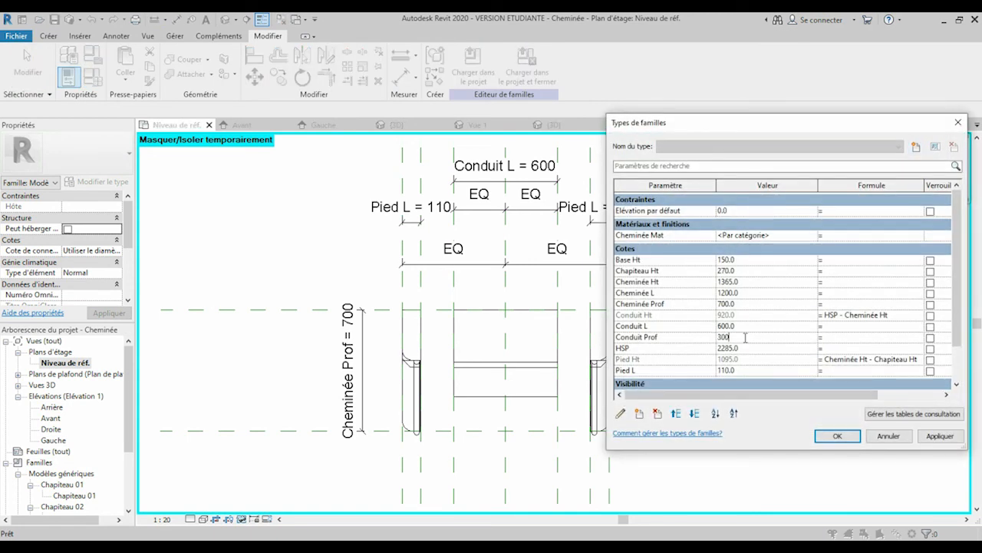
{"action": "left_click", "coordinate": [939, 435]}
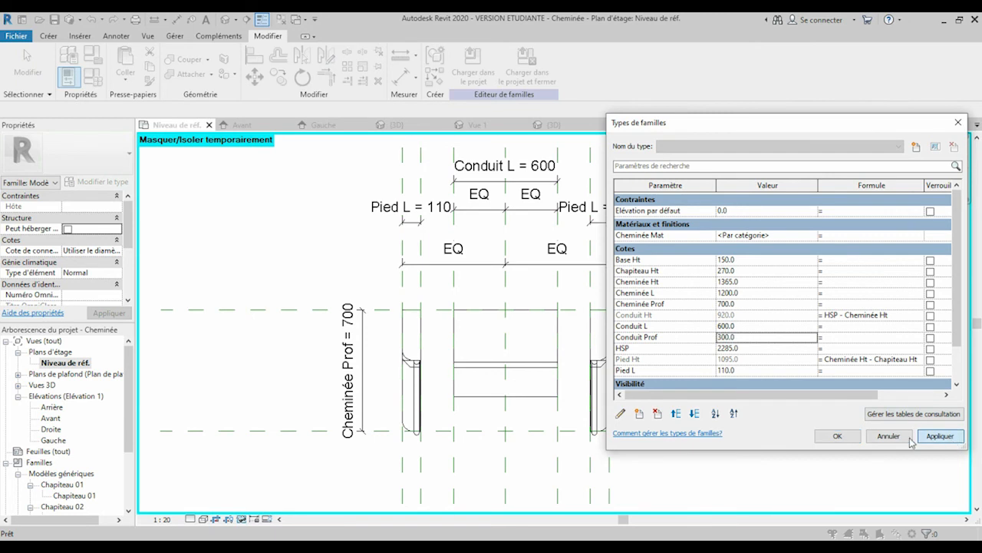
{"action": "left_click", "coordinate": [837, 435]}
Step: Link the Conduit type's Conduit Prof parameter to the host family's Conduit Prof parameter and confirm the type properties
{"action": "left_click", "coordinate": [550, 375]}
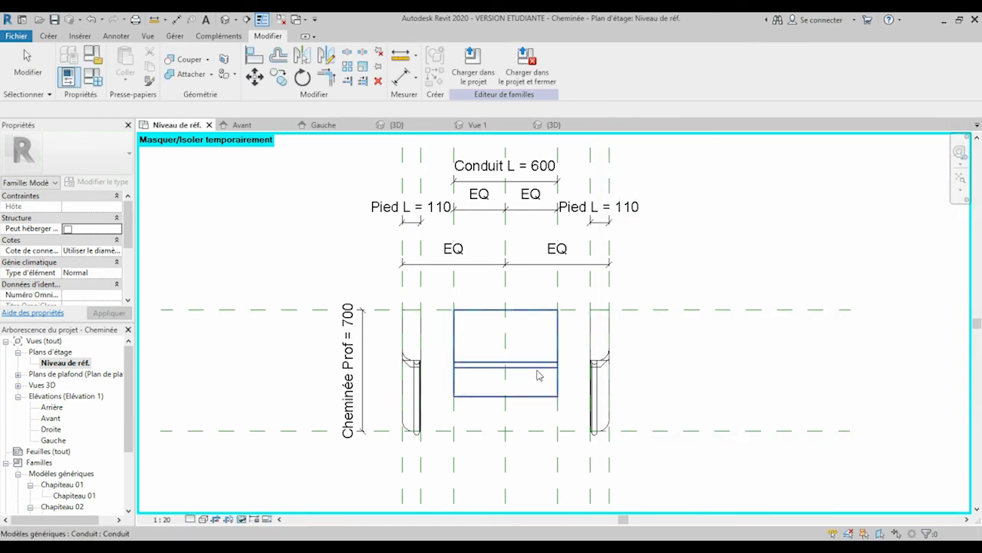
{"action": "left_click", "coordinate": [540, 373]}
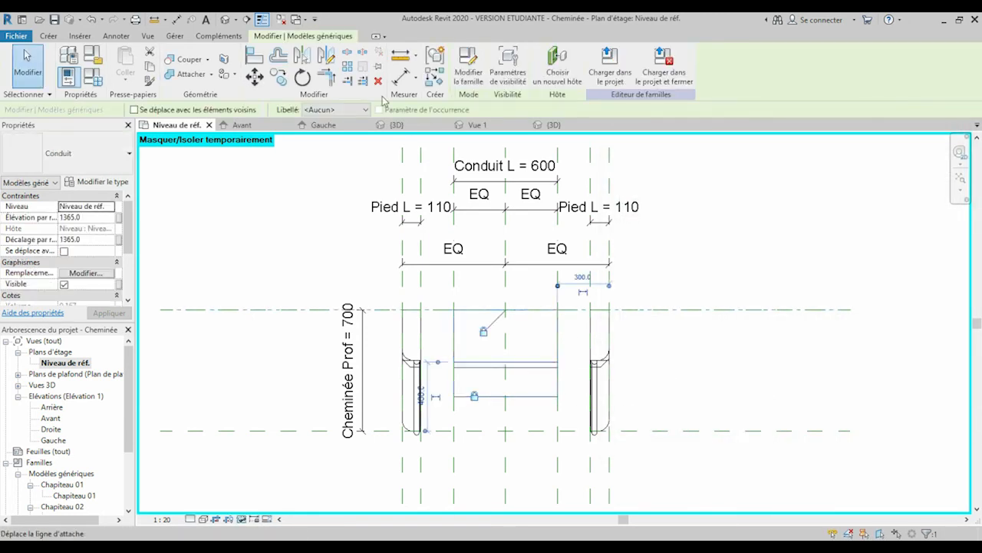
{"action": "left_click_drag", "start_coordinate": [128, 425], "coordinate": [91, 477]}
{"action": "double_click", "coordinate": [66, 451]}
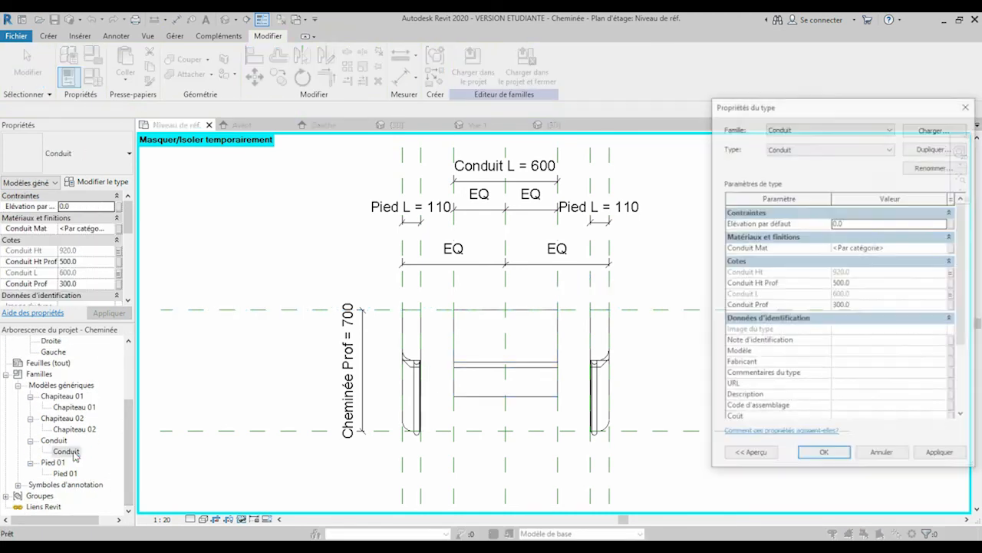
{"action": "left_click", "coordinate": [954, 306]}
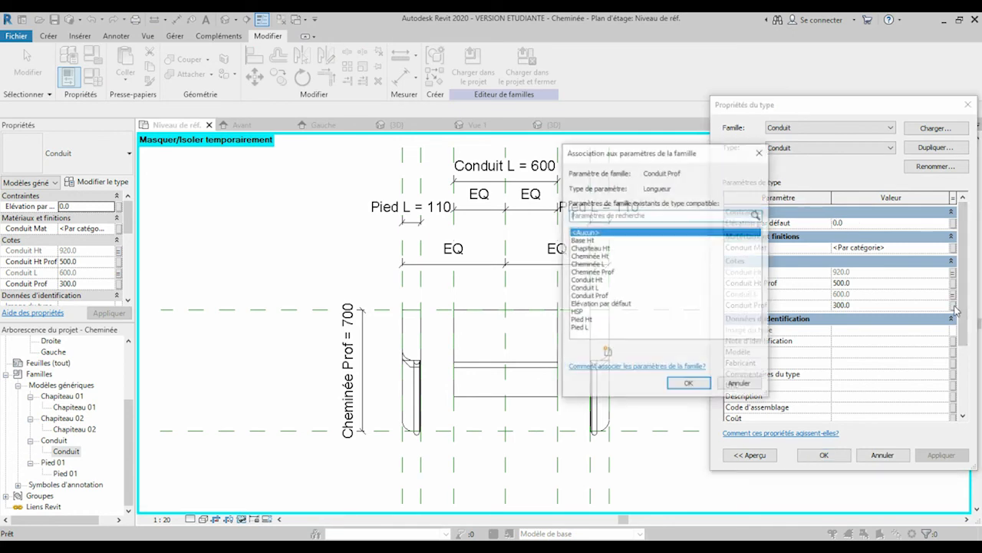
{"action": "left_click", "coordinate": [591, 295]}
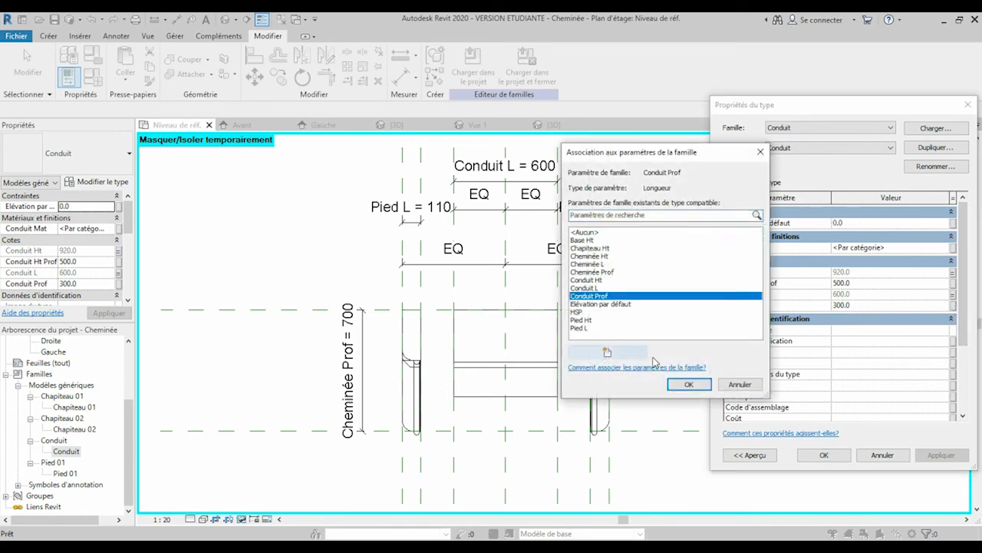
{"action": "left_click", "coordinate": [692, 386]}
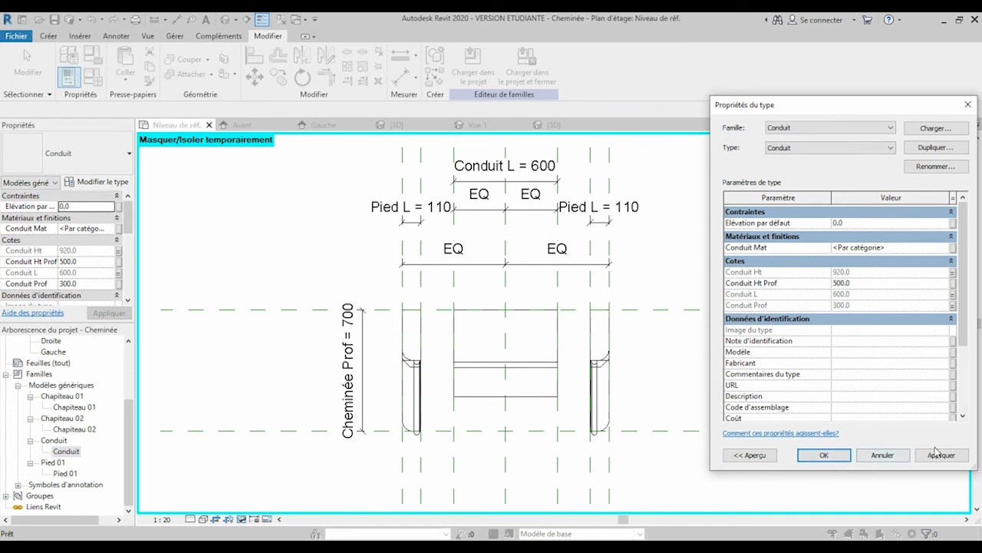
{"action": "left_click", "coordinate": [823, 455]}
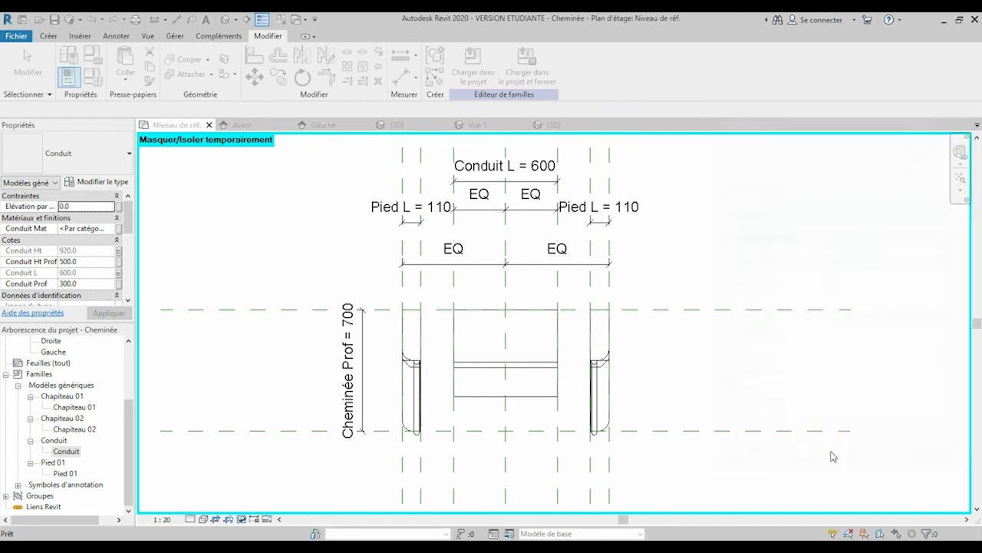
{"action": "left_click", "coordinate": [717, 377]}
Step: From the 3D view, link the Conduit's material to a new type parameter named Conduit Mat, grouped under Matériaux et finitions
{"action": "left_click", "coordinate": [220, 21]}
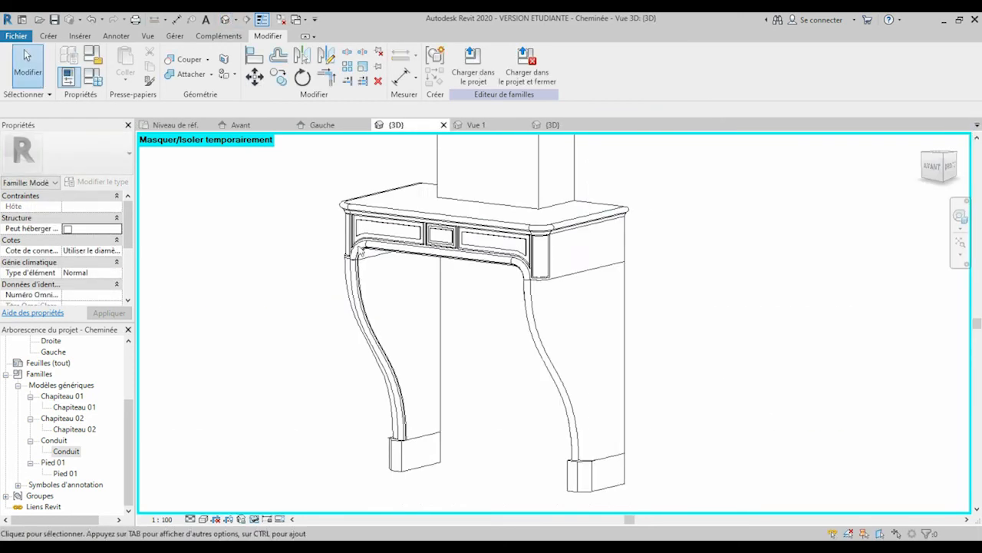
{"action": "scroll", "coordinate": [502, 369], "scroll_direction": "down", "scroll_amount": 4}
{"action": "scroll", "coordinate": [560, 280], "scroll_direction": "up", "scroll_amount": 2}
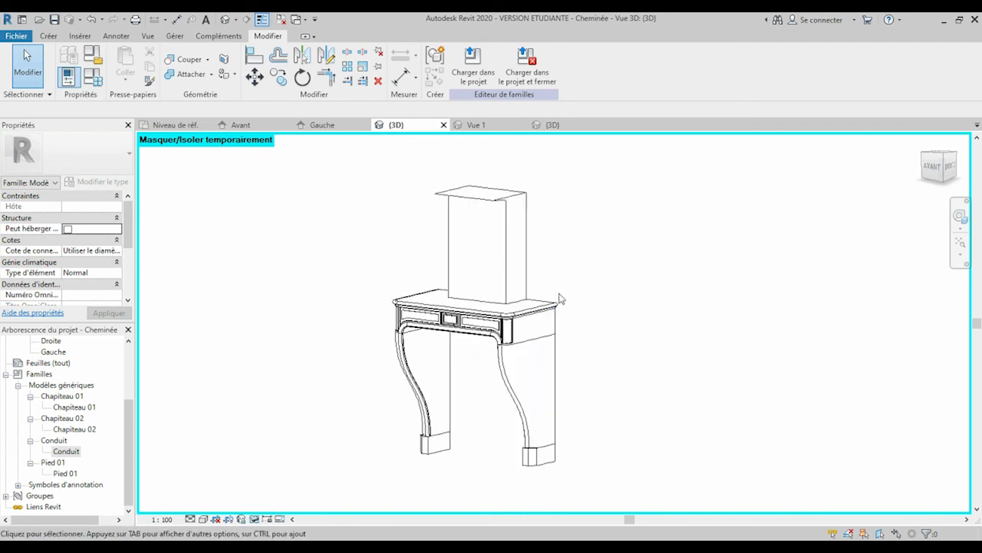
{"action": "left_click", "coordinate": [506, 215]}
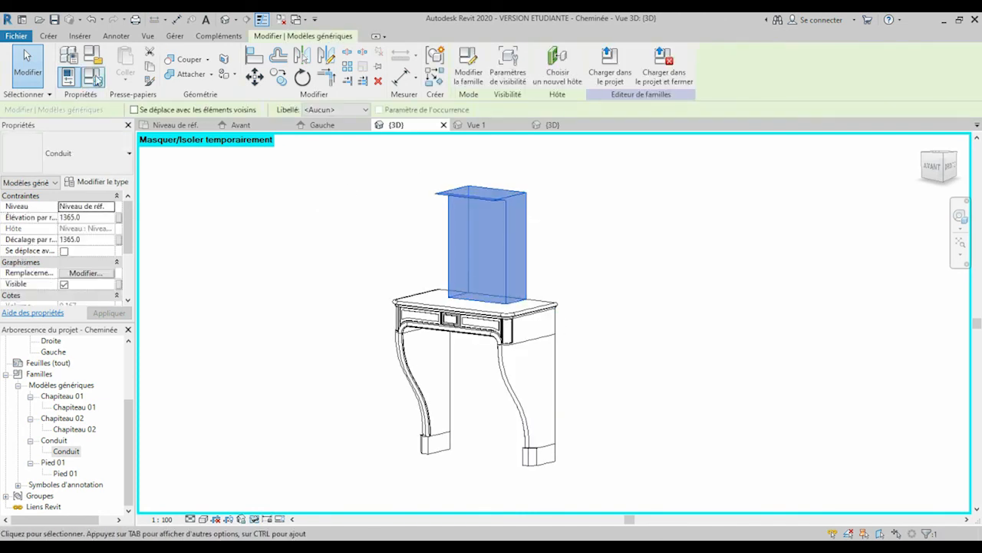
{"action": "double_click", "coordinate": [66, 452]}
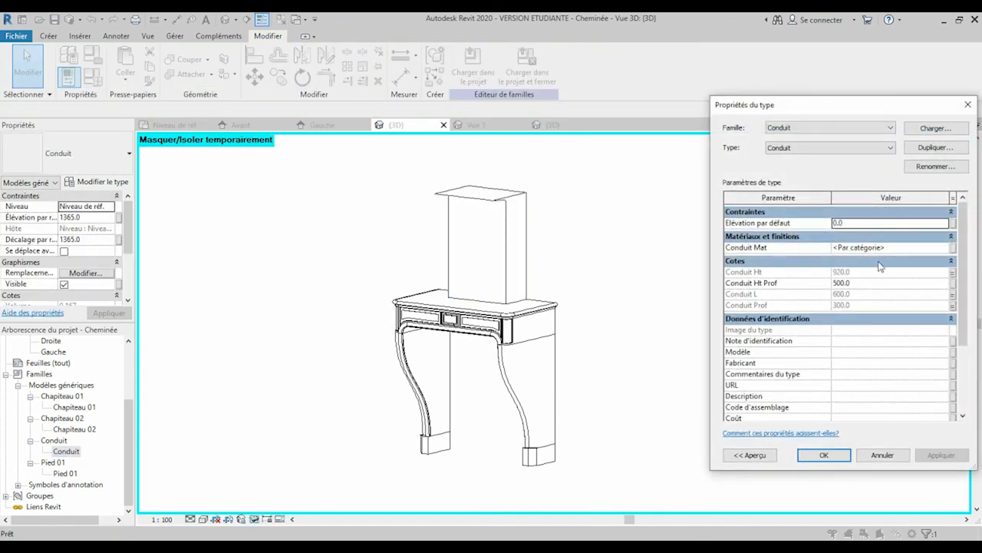
{"action": "left_click", "coordinate": [954, 249]}
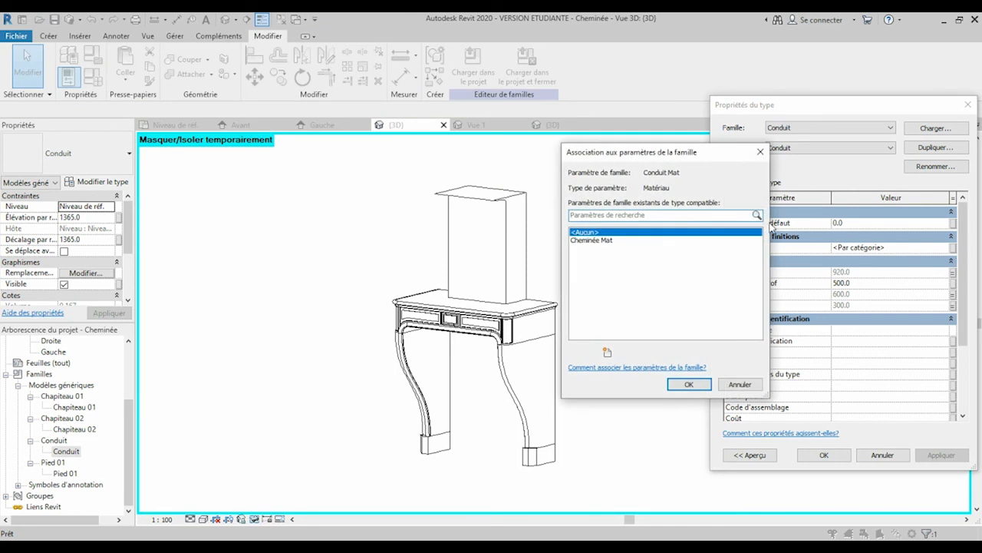
{"action": "left_click", "coordinate": [608, 351]}
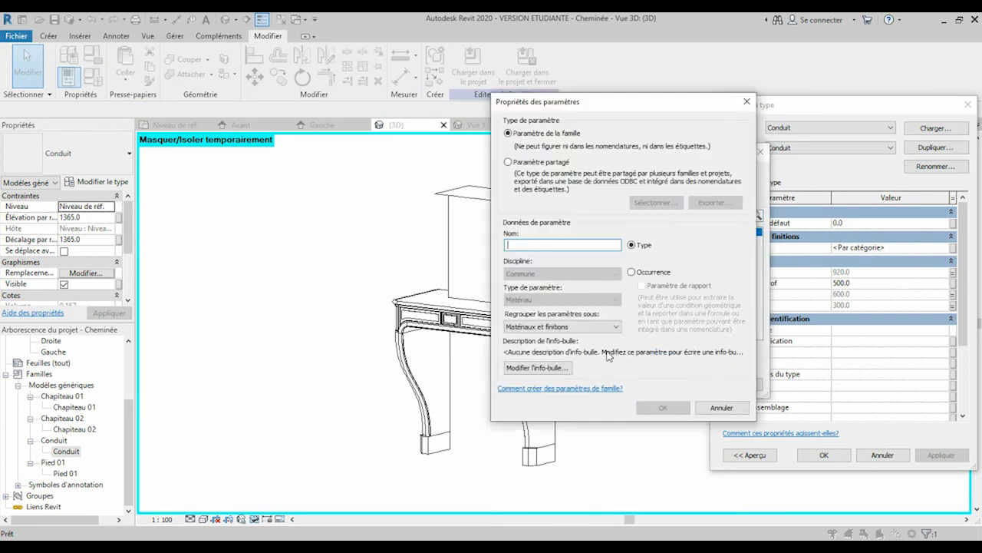
{"action": "type", "text": "Conduit Mat"}
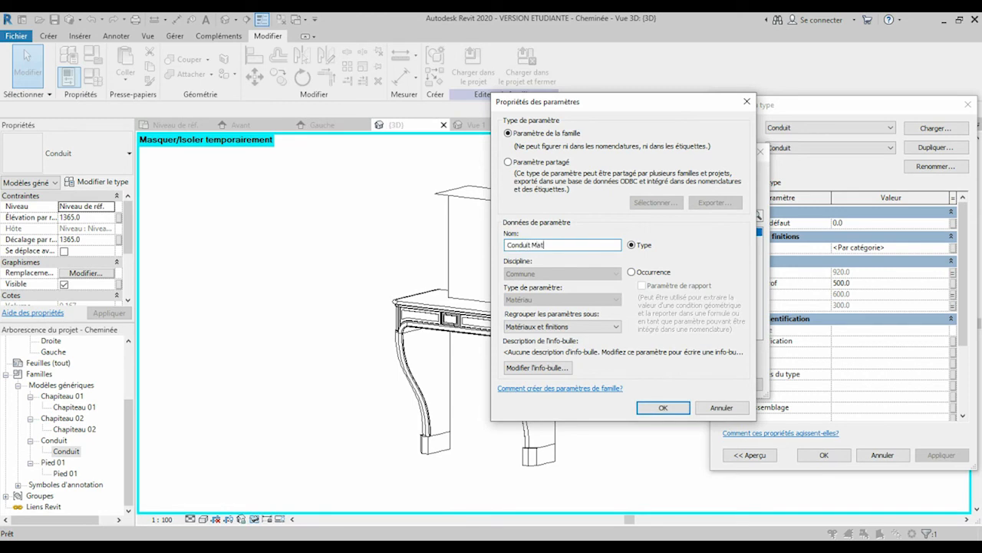
{"action": "left_click", "coordinate": [663, 407]}
{"action": "left_click", "coordinate": [682, 381]}
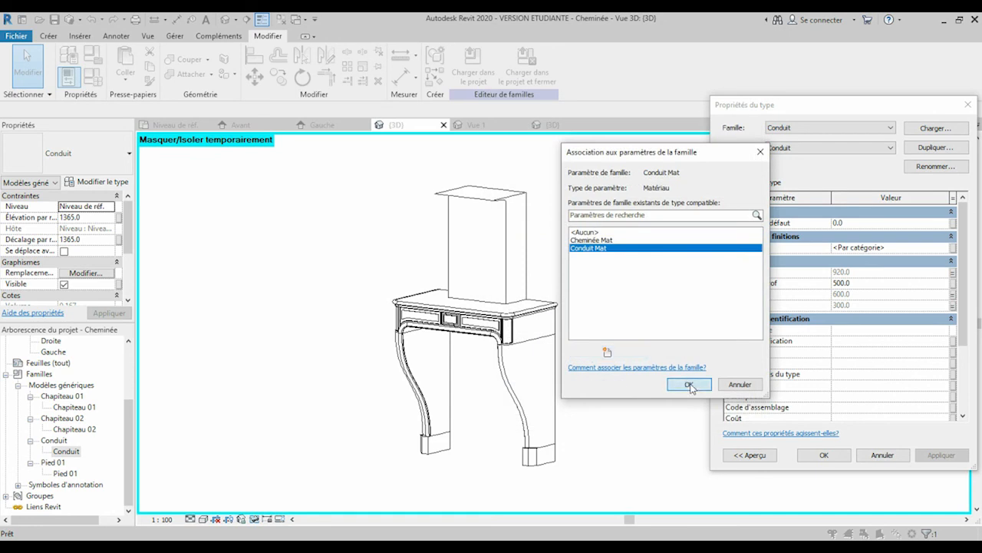
{"action": "left_click", "coordinate": [845, 460]}
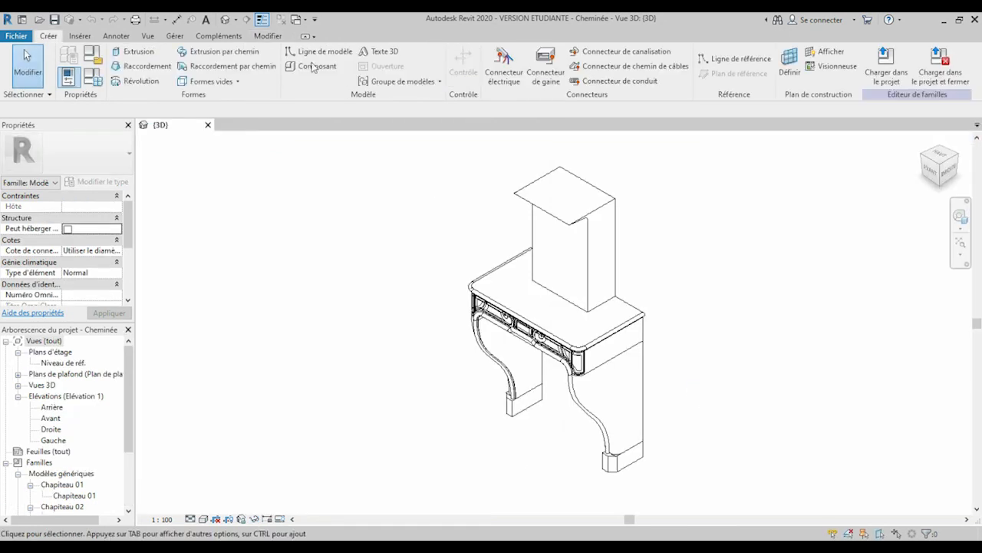
Step: In the family types, try to change the Cheminée Ht parameter to an instance (Occurrence) parameter
{"action": "left_click", "coordinate": [92, 79]}
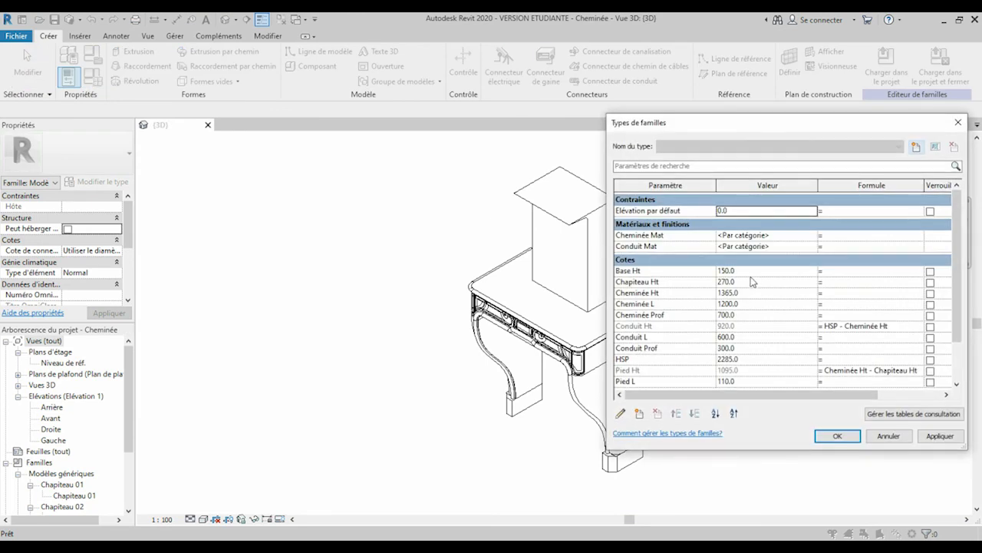
{"action": "left_click", "coordinate": [682, 293]}
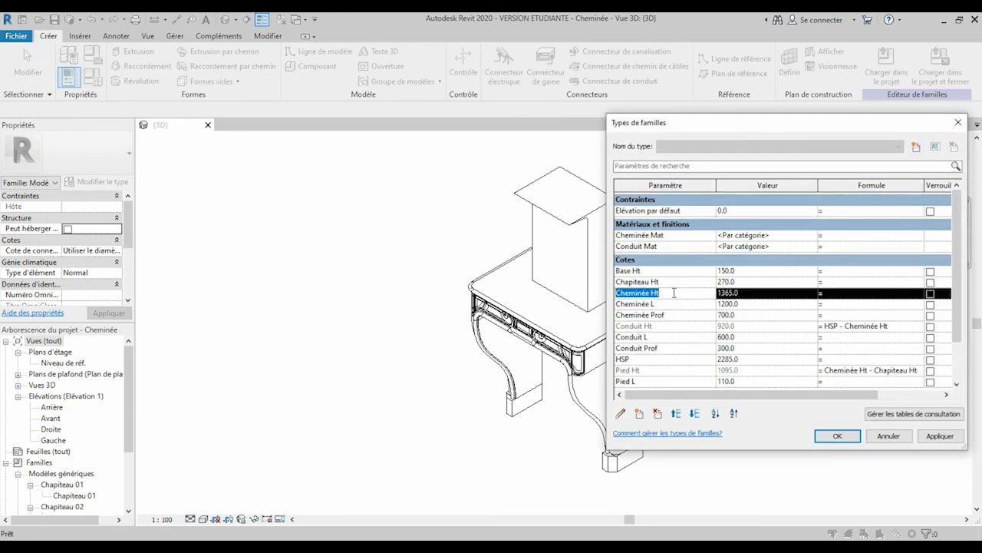
{"action": "left_click", "coordinate": [621, 413]}
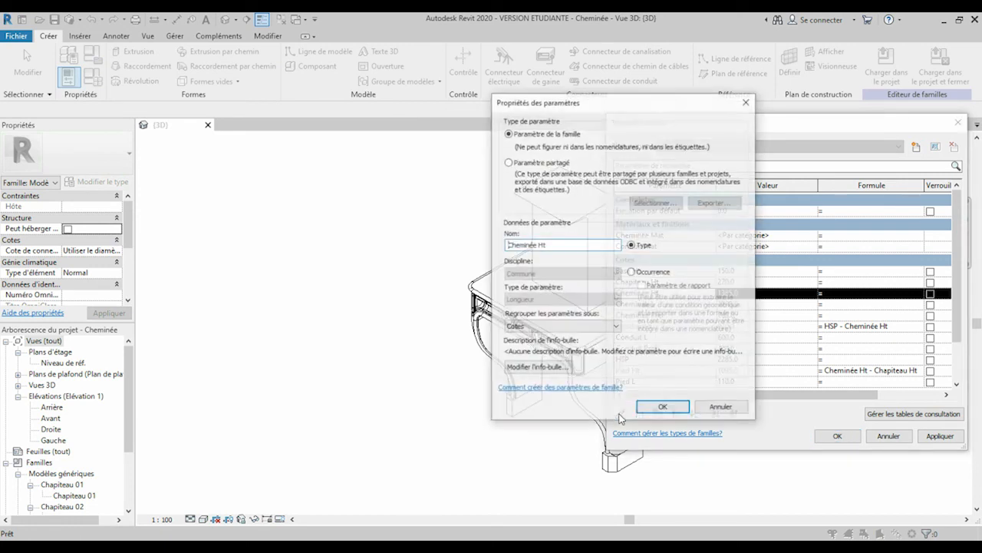
{"action": "left_click", "coordinate": [652, 272]}
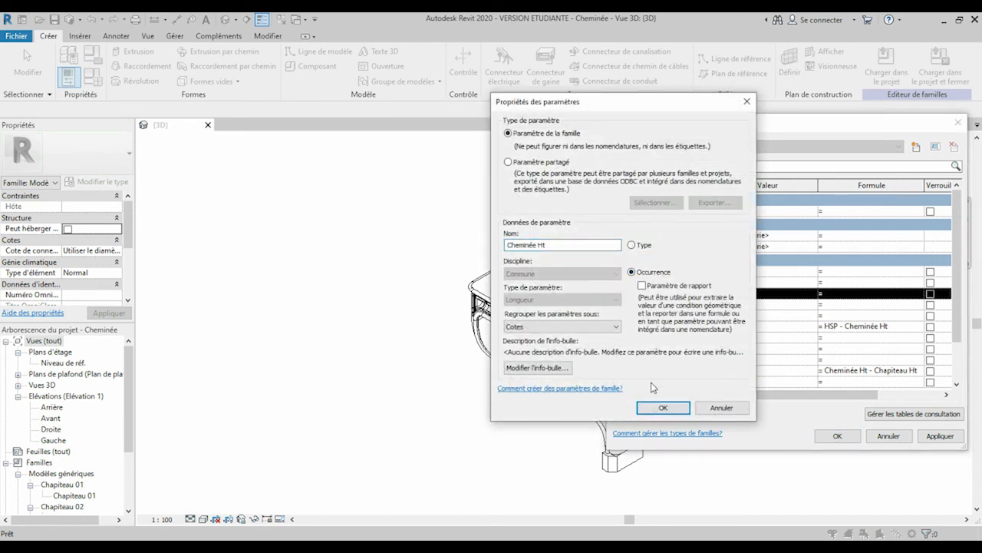
{"action": "left_click", "coordinate": [663, 406]}
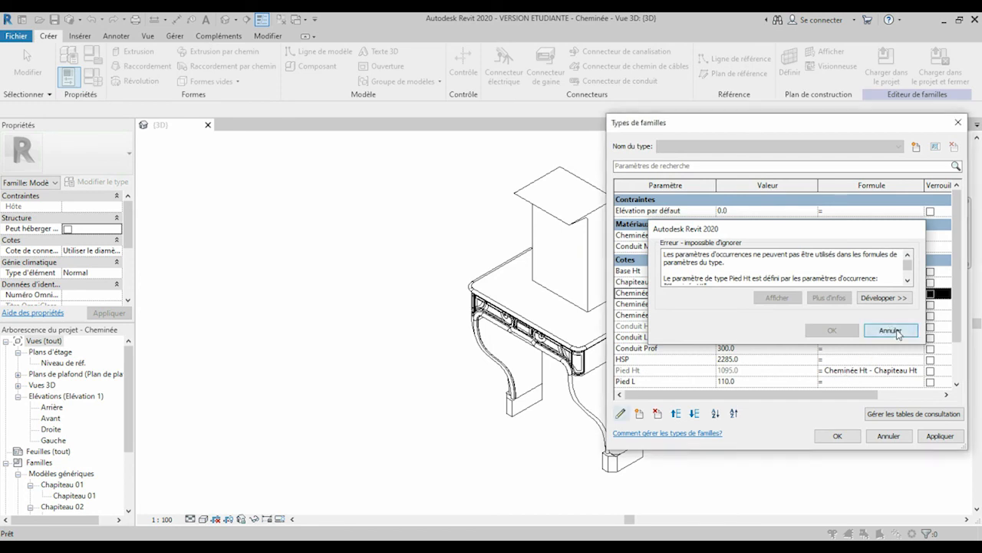
{"action": "left_click", "coordinate": [897, 331]}
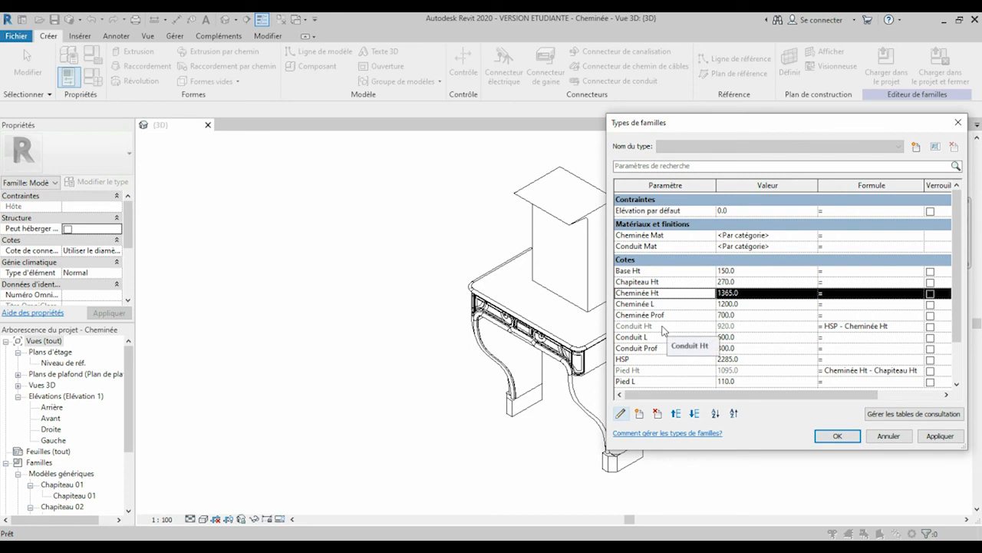
Step: Change the formula-driven Conduit Ht and Pied Ht family parameters to instance (Occurrence) parameters
{"action": "left_click", "coordinate": [671, 283]}
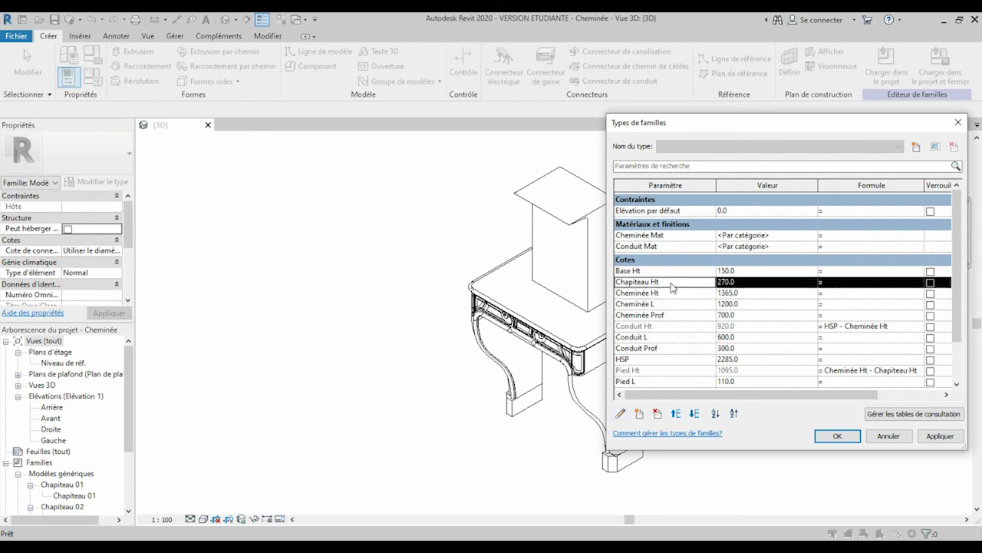
{"action": "left_click", "coordinate": [670, 326]}
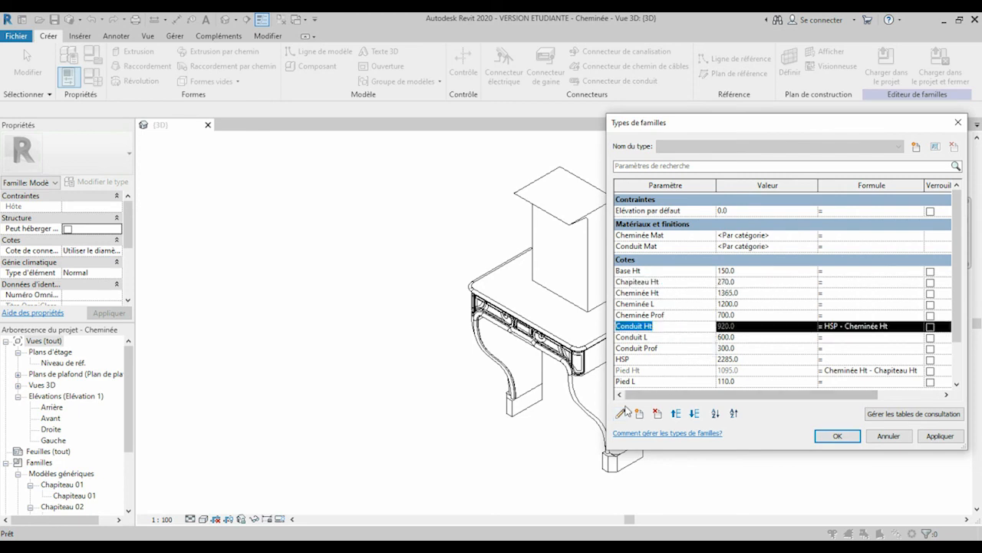
{"action": "left_click", "coordinate": [622, 414]}
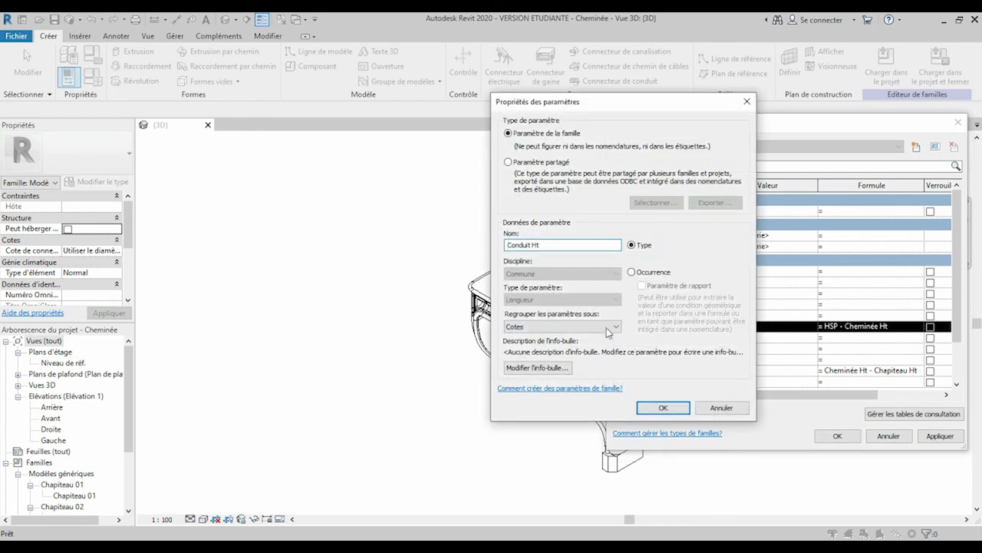
{"action": "left_click", "coordinate": [660, 406]}
{"action": "left_click", "coordinate": [658, 371]}
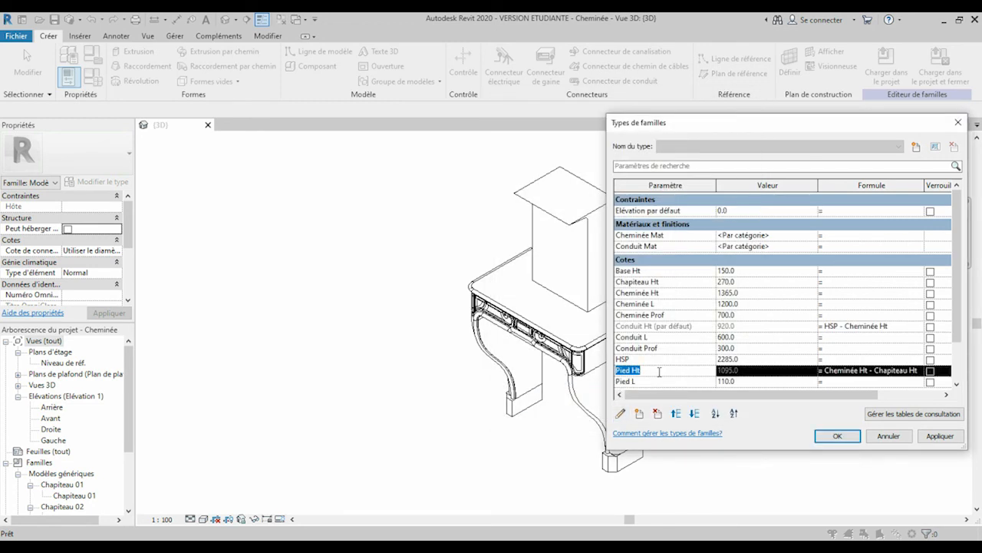
{"action": "left_click", "coordinate": [620, 412]}
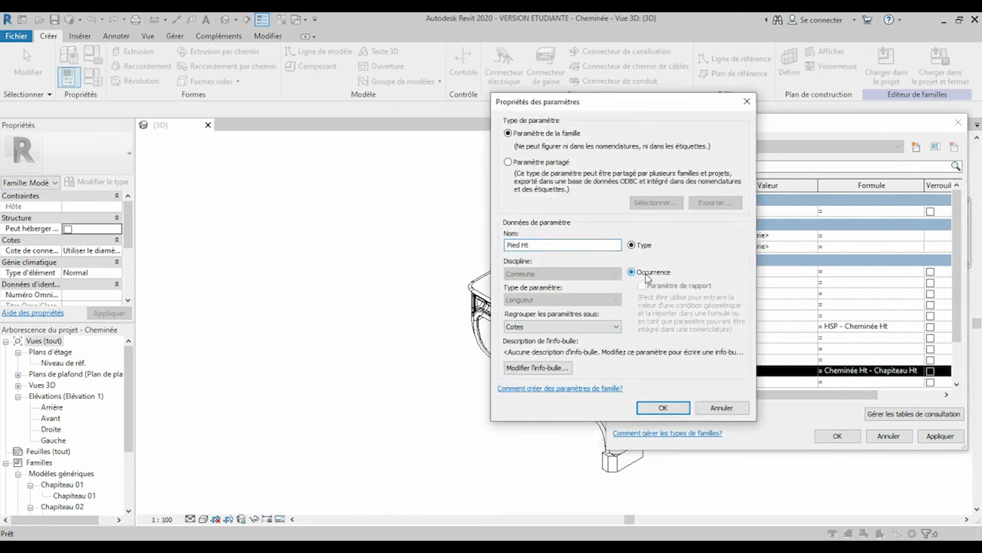
{"action": "left_click", "coordinate": [662, 406]}
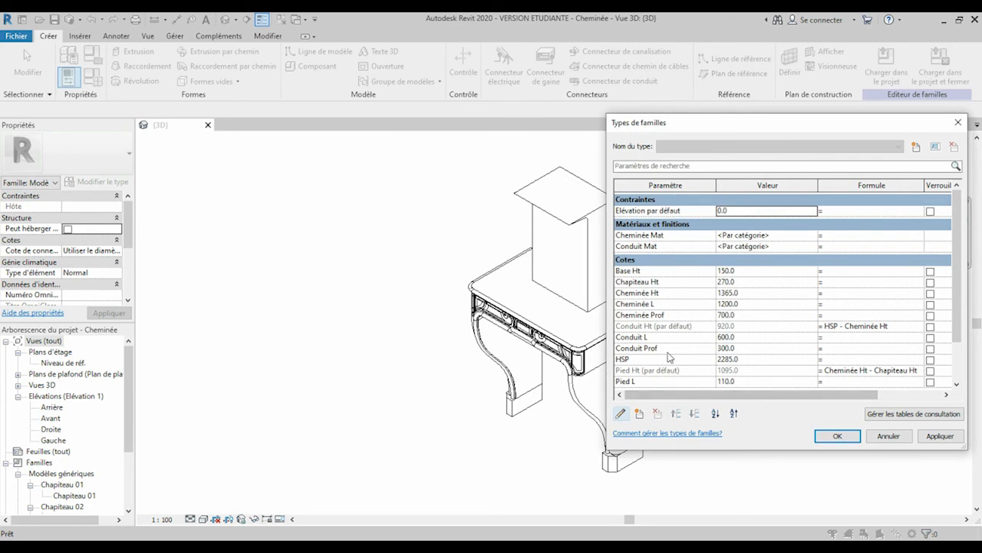
{"action": "left_click", "coordinate": [670, 282]}
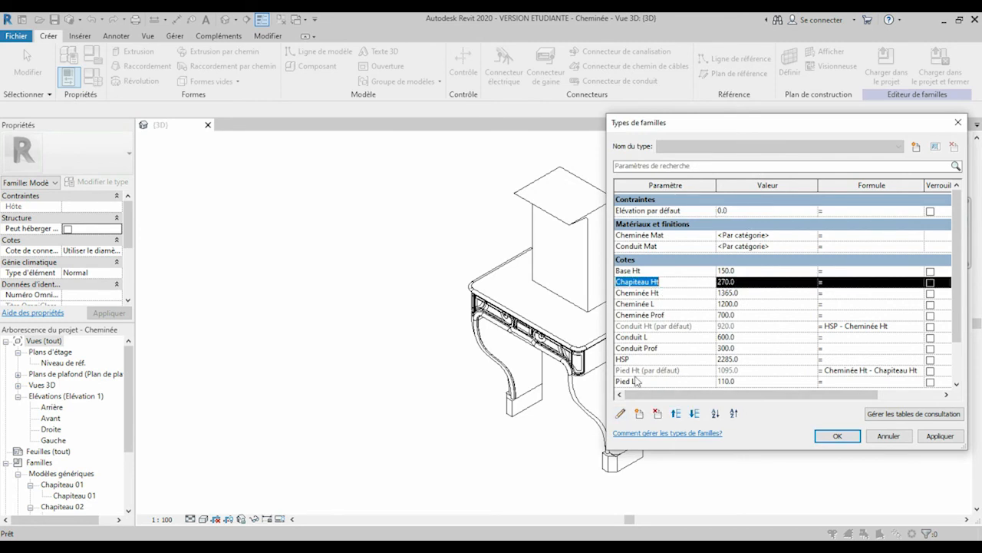
{"action": "left_click", "coordinate": [620, 413]}
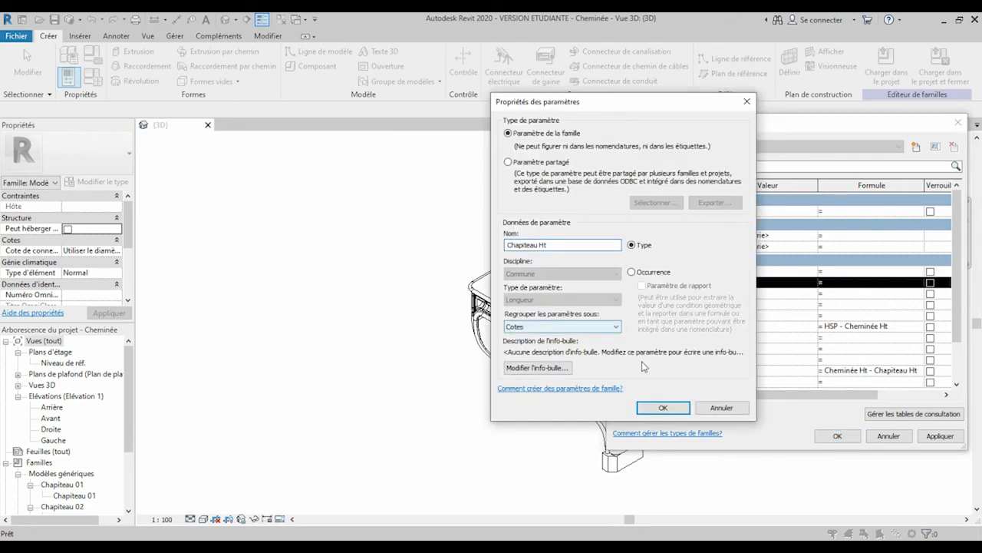
{"action": "left_click", "coordinate": [735, 407]}
Step: Make the Cheminée Ht and HSP length parameters instance (Occurrence) parameters
{"action": "left_click", "coordinate": [664, 295]}
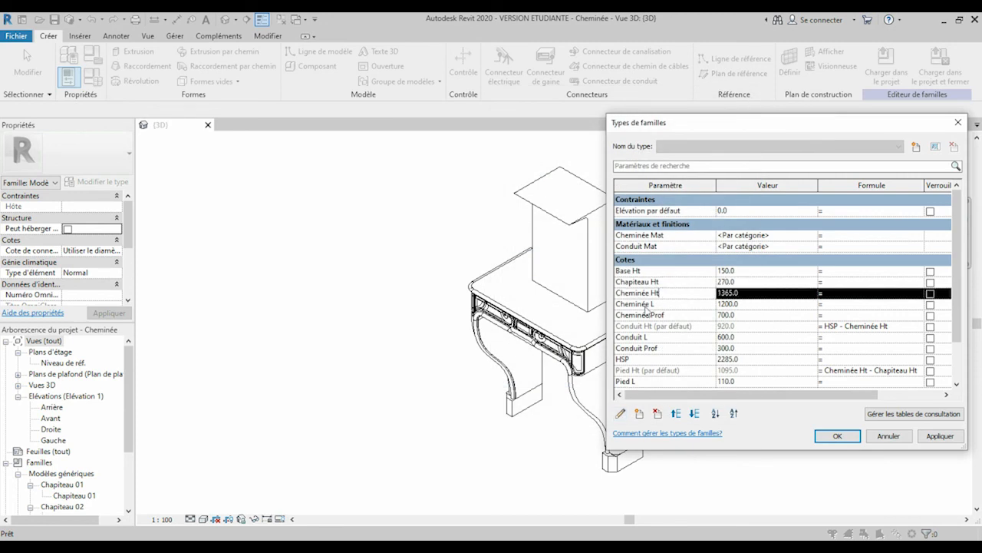
{"action": "left_click", "coordinate": [620, 414]}
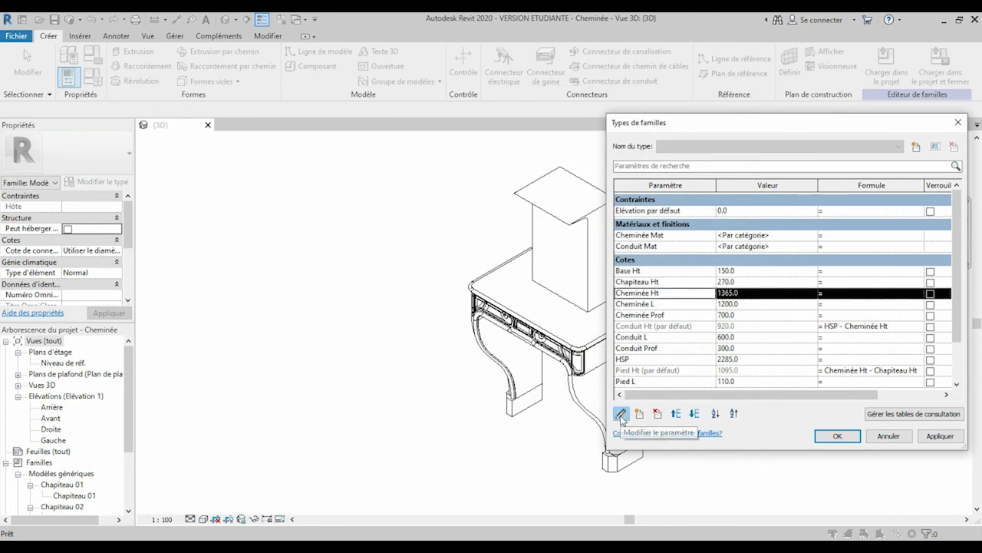
{"action": "left_click", "coordinate": [656, 273]}
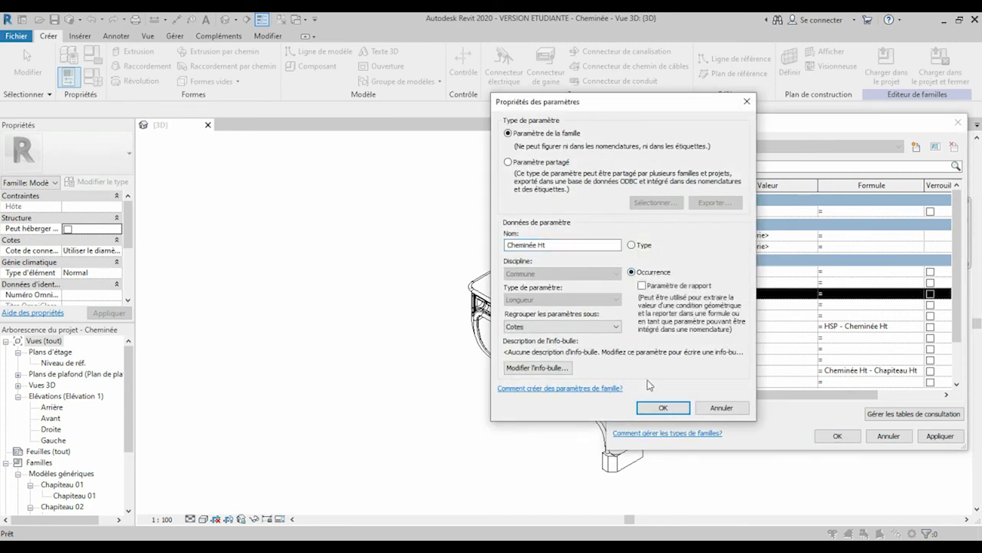
{"action": "left_click", "coordinate": [663, 407]}
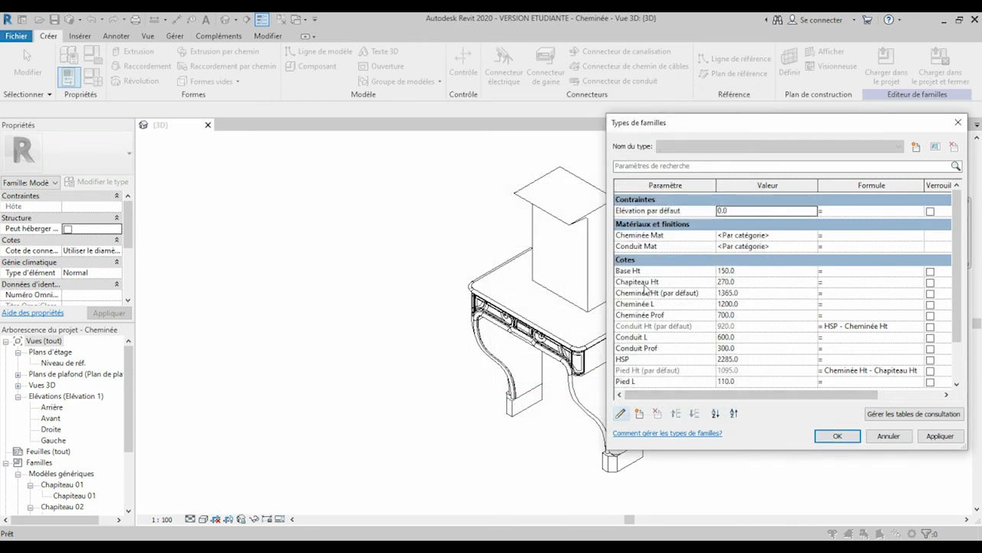
{"action": "left_click", "coordinate": [640, 359]}
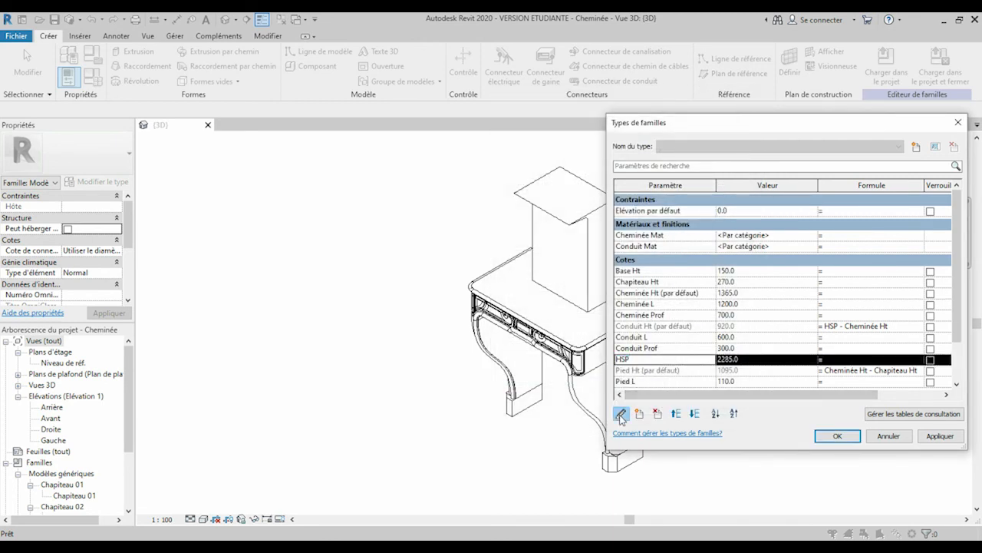
{"action": "left_click", "coordinate": [620, 414]}
{"action": "left_click", "coordinate": [653, 274]}
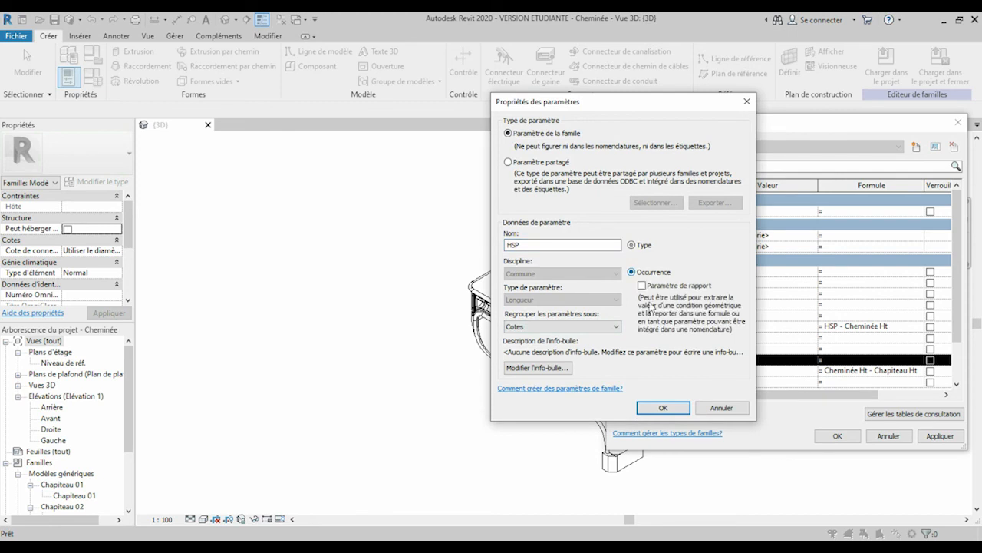
{"action": "left_click", "coordinate": [654, 407]}
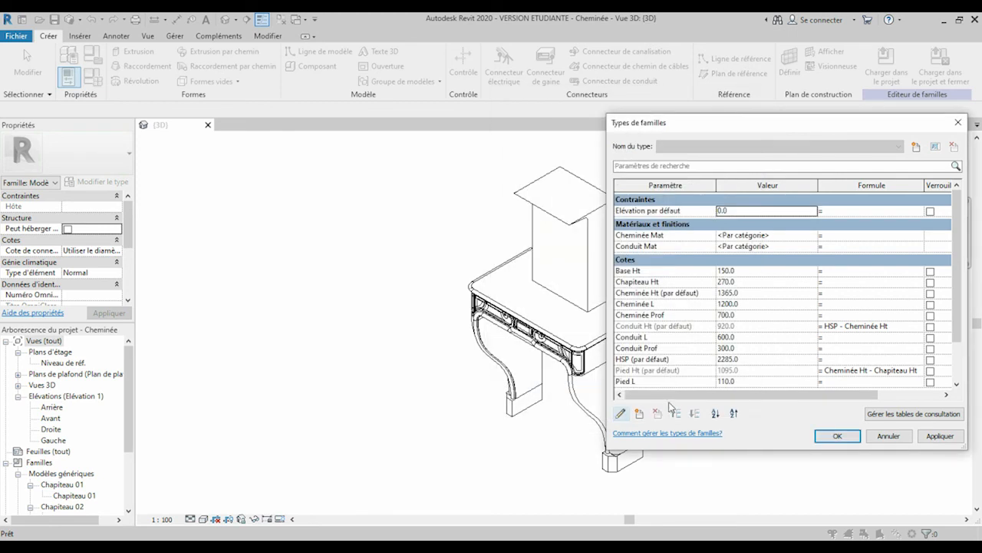
Step: Switch the Conduit Prof and Conduit L parameters to instance (Occurrence) parameters
{"action": "left_click", "coordinate": [664, 350]}
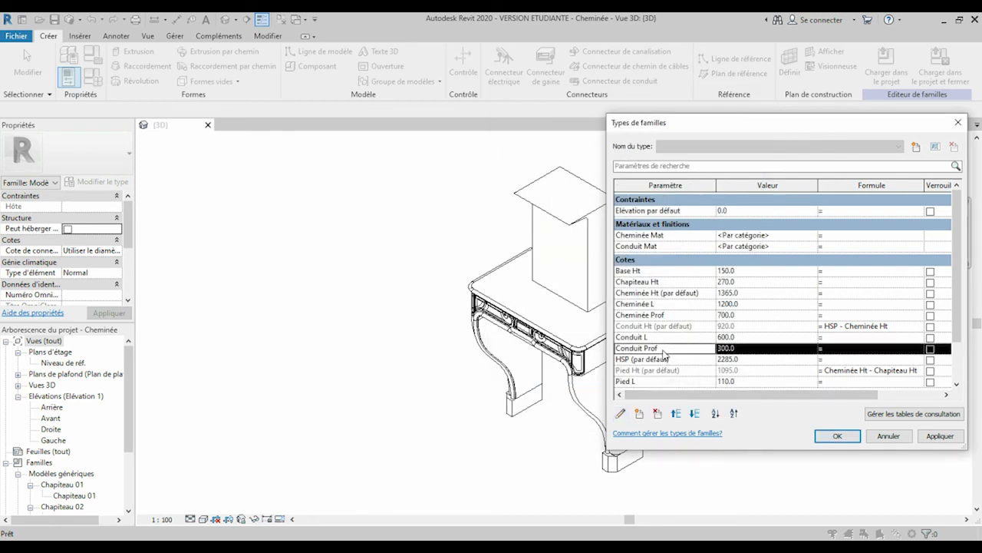
{"action": "left_click", "coordinate": [620, 413]}
{"action": "left_click", "coordinate": [648, 273]}
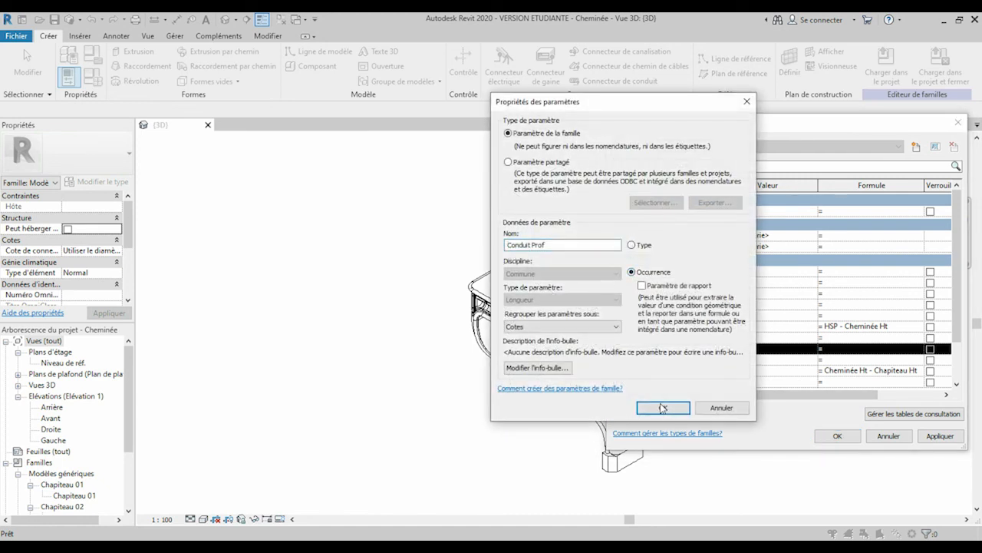
{"action": "left_click", "coordinate": [663, 408]}
{"action": "left_click", "coordinate": [669, 338]}
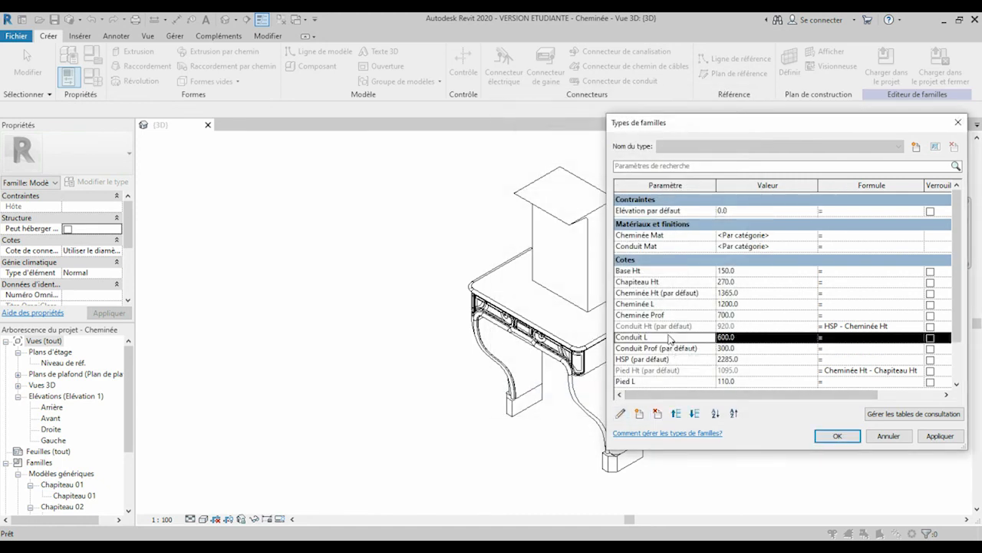
{"action": "left_click", "coordinate": [621, 413]}
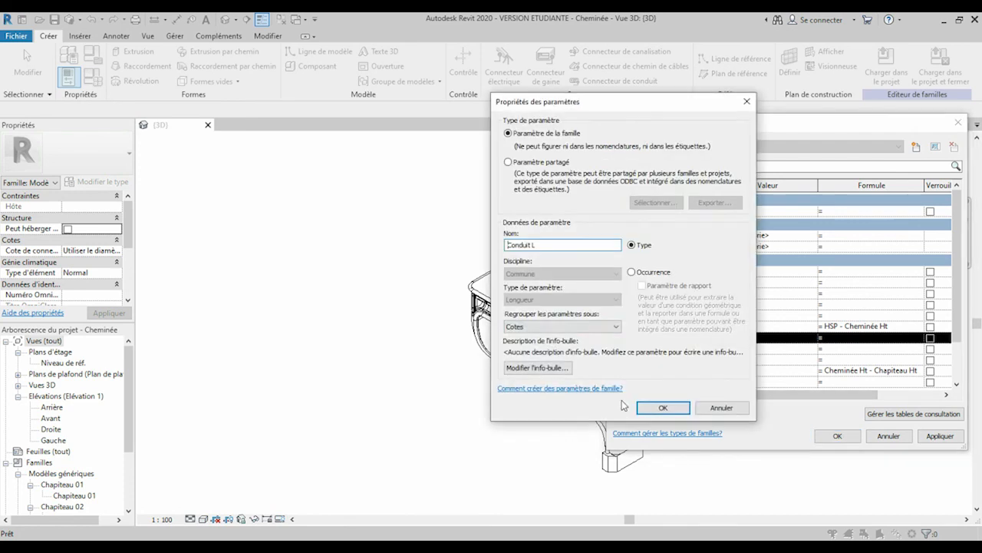
{"action": "left_click", "coordinate": [663, 275]}
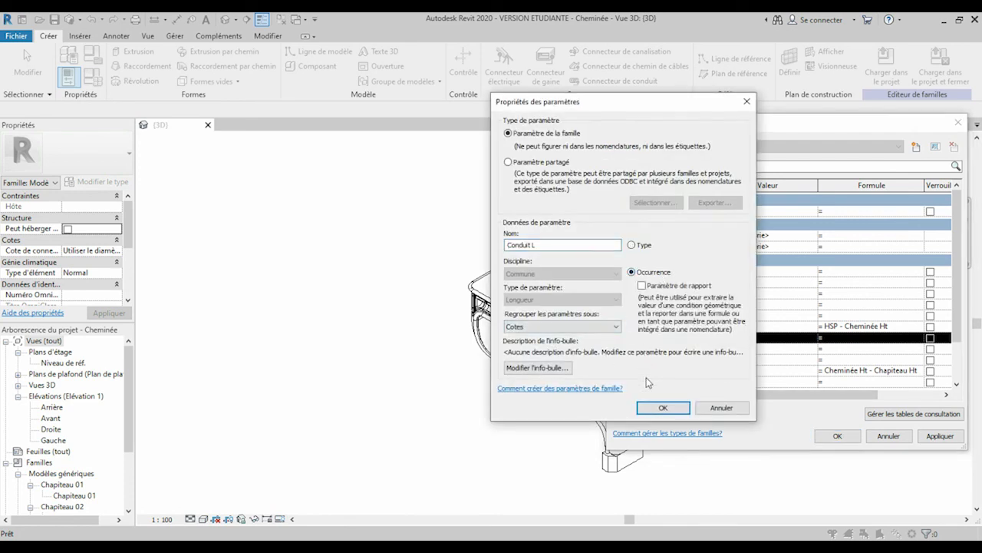
{"action": "left_click", "coordinate": [660, 408]}
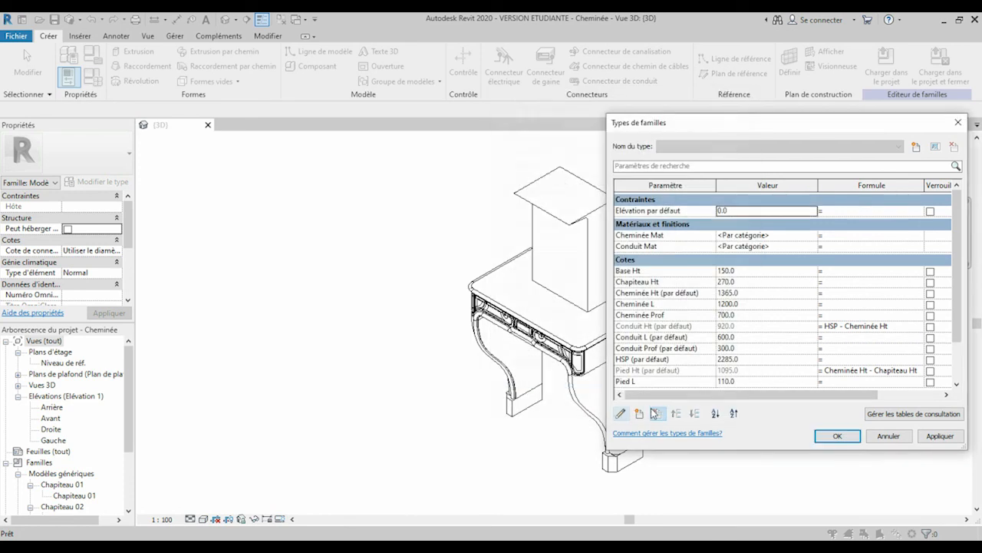
Step: Convert the Cheminée L parameter to an instance (Occurrence) parameter
{"action": "left_click", "coordinate": [667, 304]}
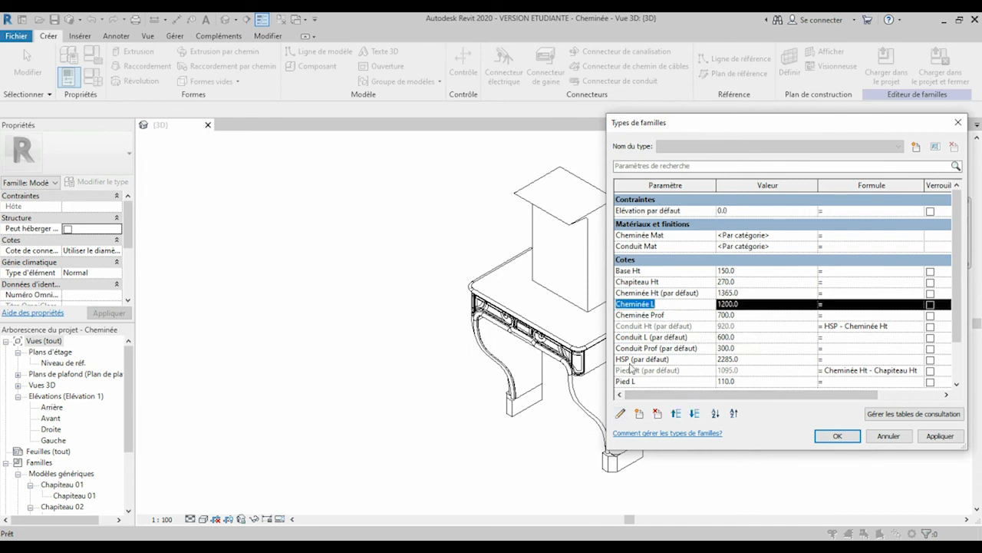
{"action": "left_click", "coordinate": [620, 413]}
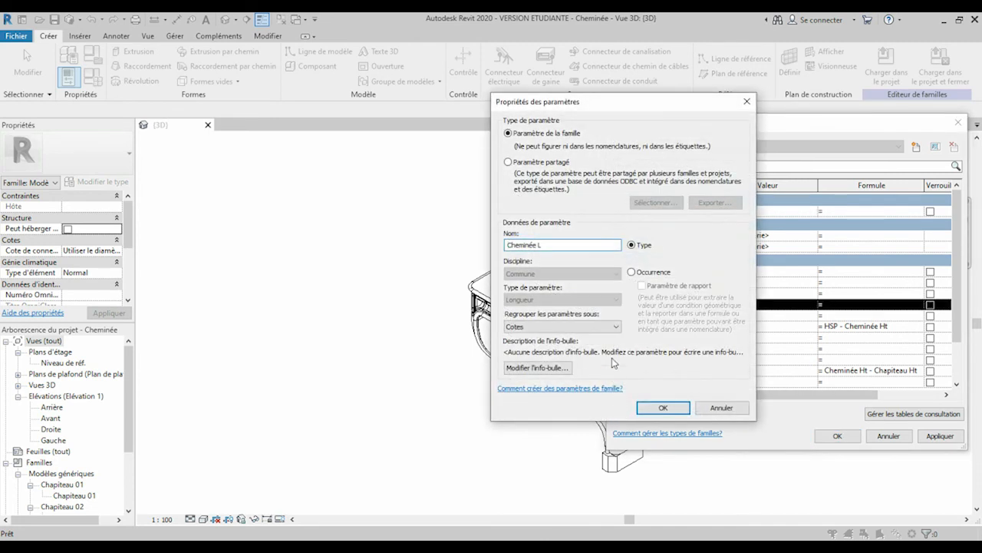
{"action": "left_click", "coordinate": [631, 272]}
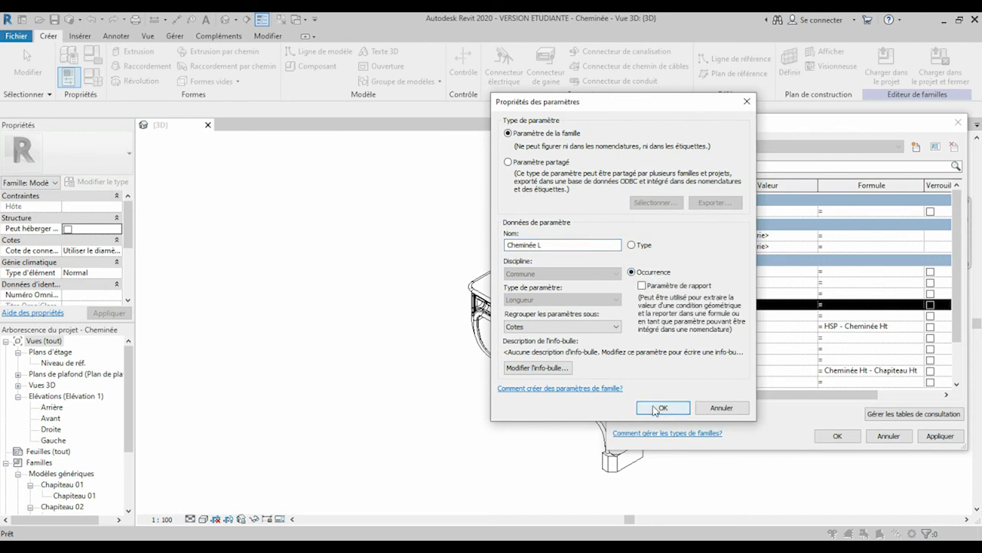
{"action": "left_click", "coordinate": [660, 407]}
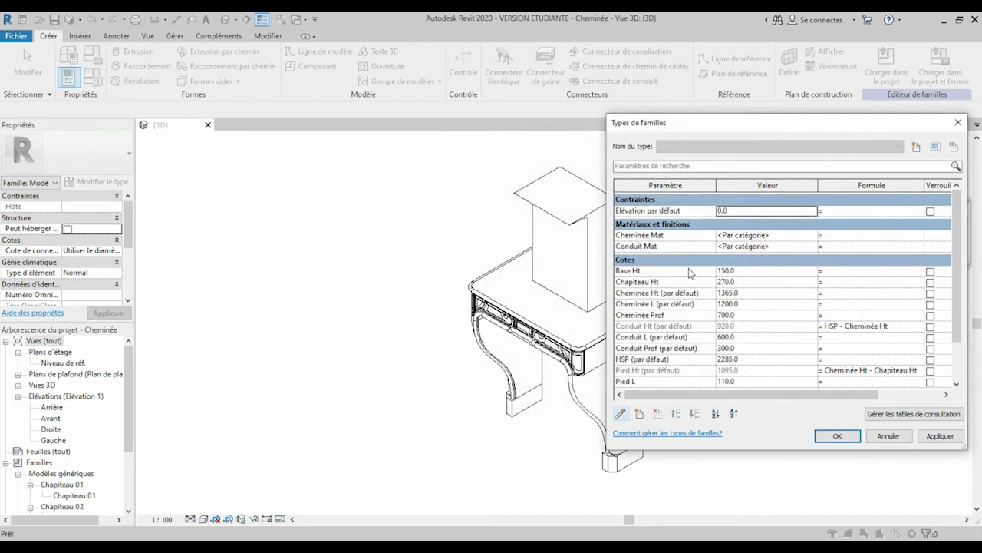
Step: Set the Chapiteau 01 visibility parameter as an instance (Occurrence) parameter
{"action": "scroll", "coordinate": [656, 307], "scroll_direction": "down", "scroll_amount": 2}
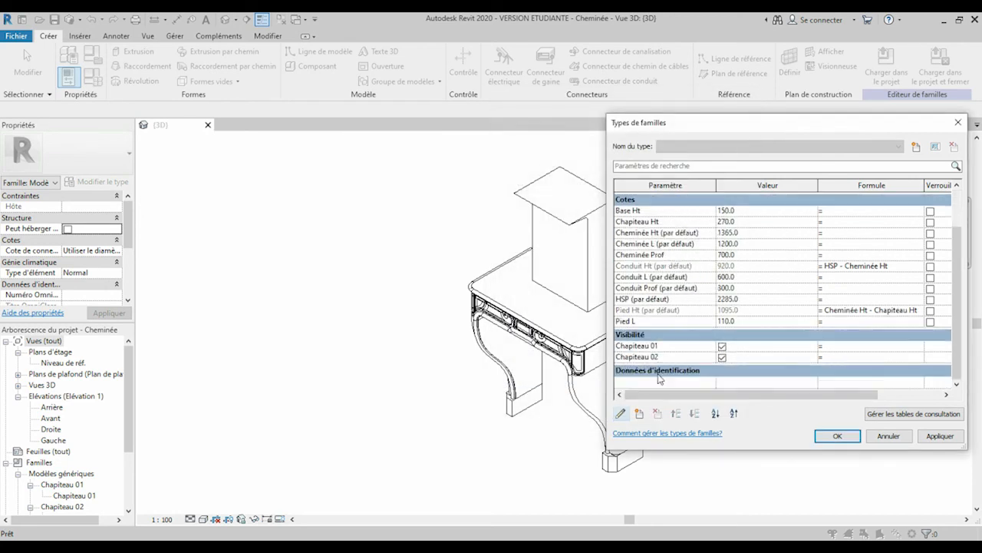
{"action": "left_click", "coordinate": [645, 346]}
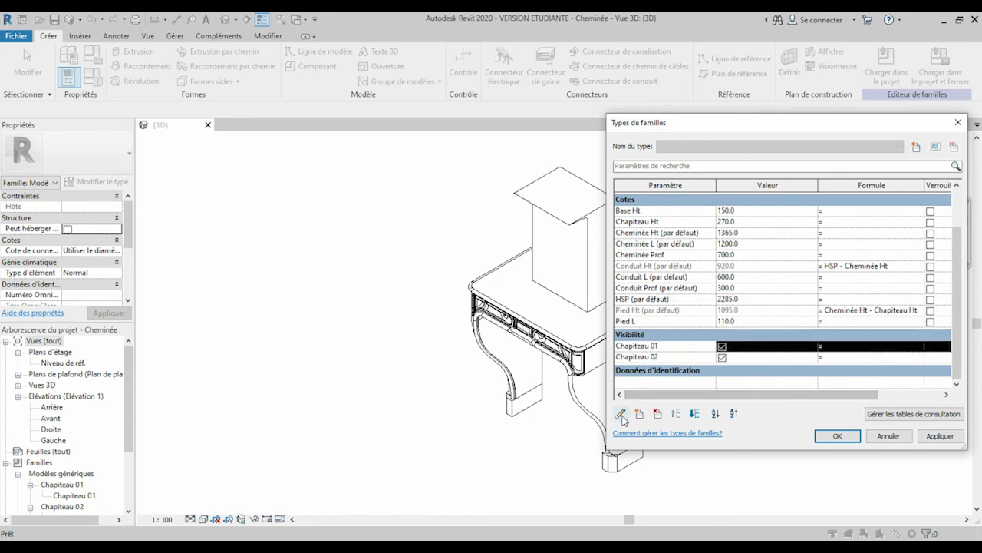
{"action": "left_click", "coordinate": [620, 413]}
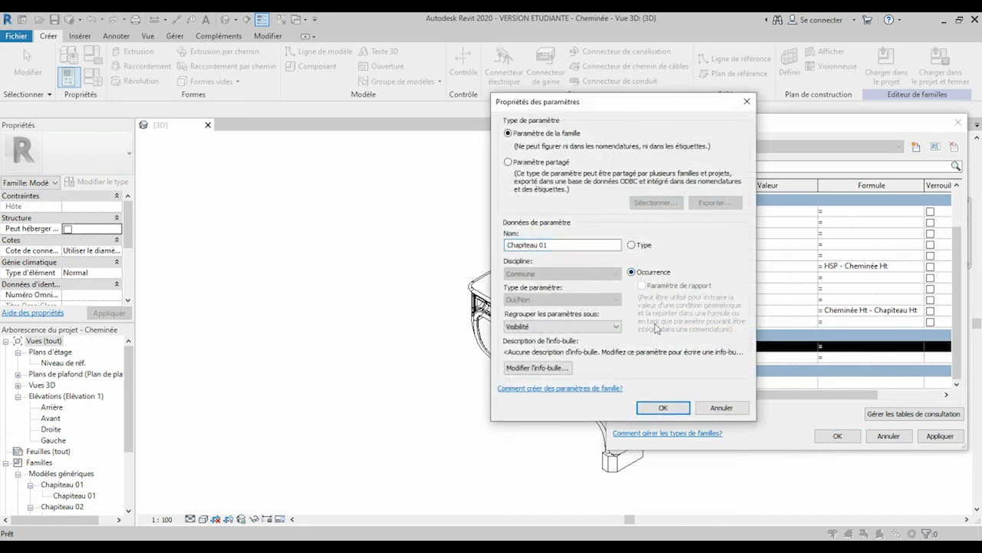
{"action": "left_click", "coordinate": [663, 406]}
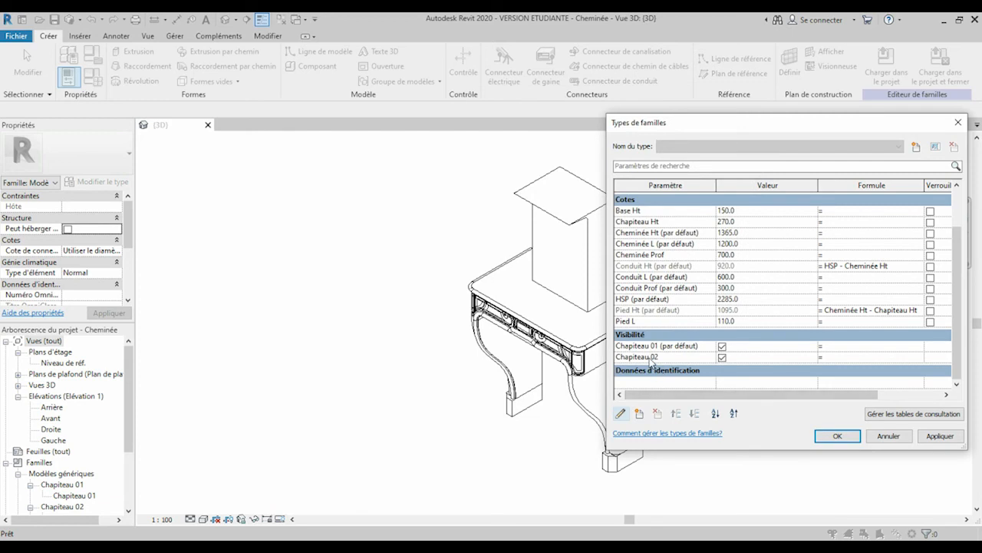
Step: Make the Chapiteau 02 visibility parameter an instance (Occurrence) parameter, then apply and accept the family type changes
{"action": "left_click", "coordinate": [651, 357]}
{"action": "left_click", "coordinate": [620, 413]}
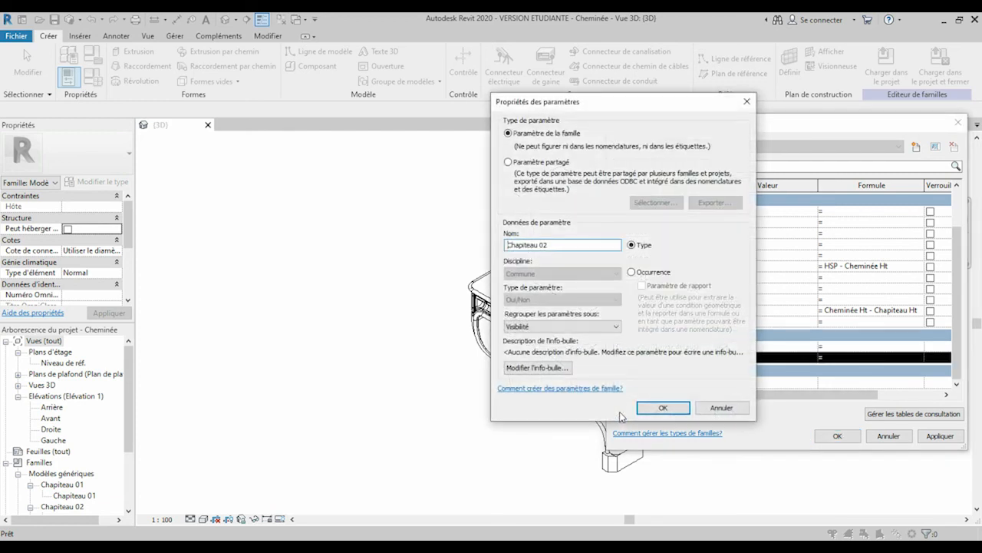
{"action": "left_click", "coordinate": [653, 274]}
{"action": "left_click", "coordinate": [663, 407]}
{"action": "left_click", "coordinate": [939, 436]}
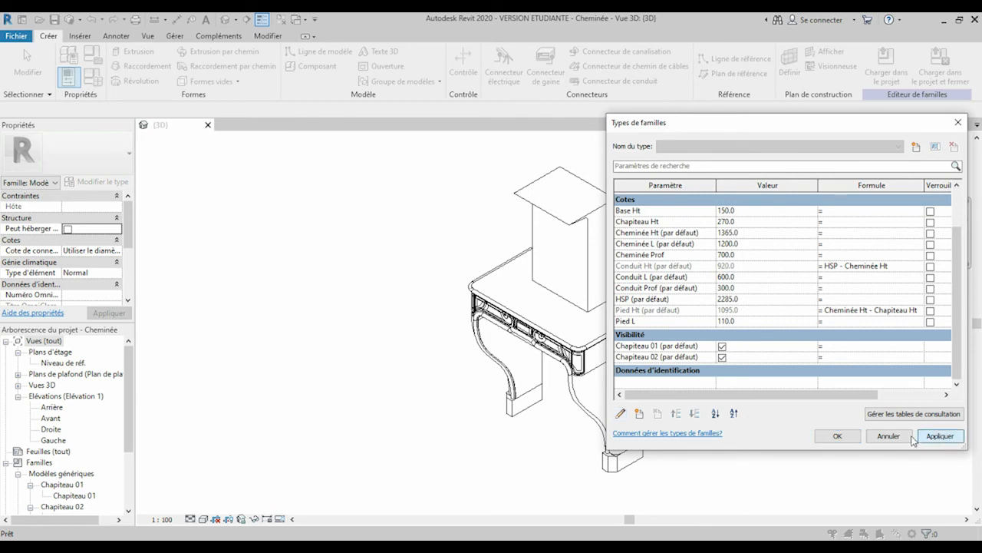
{"action": "left_click", "coordinate": [844, 435]}
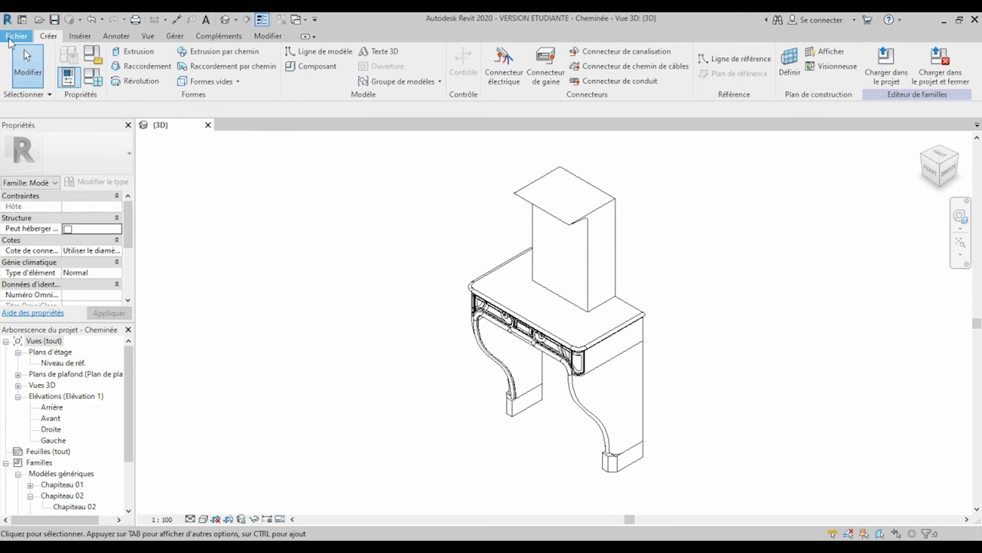
Step: Create a new project from the Gabarit architectural template
{"action": "left_click", "coordinate": [15, 36]}
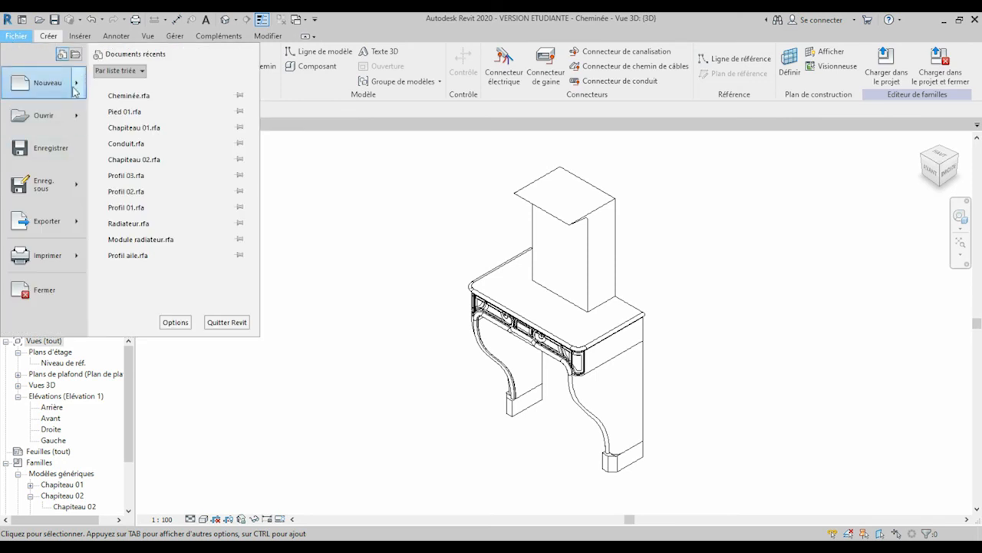
{"action": "mouse_move", "coordinate": [77, 88]}
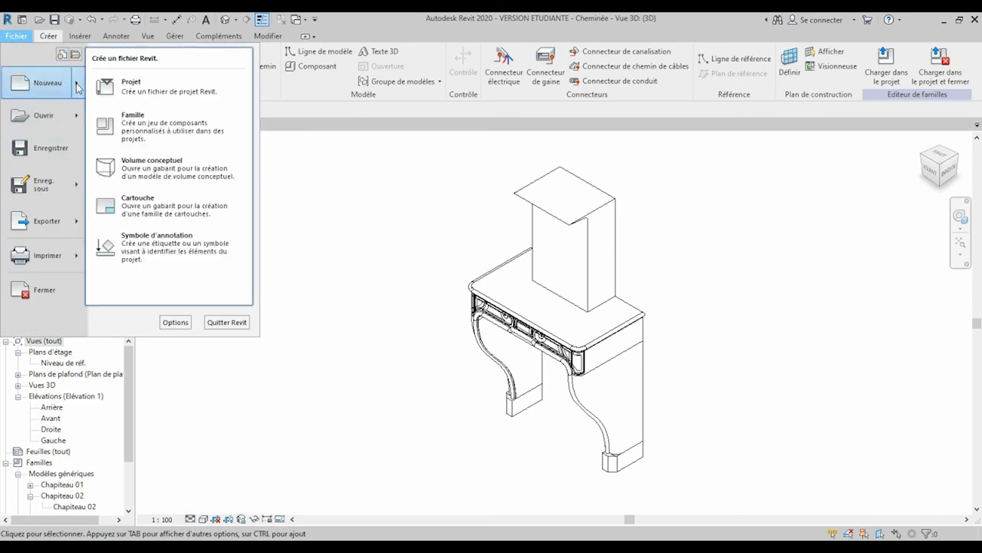
{"action": "left_click", "coordinate": [160, 90]}
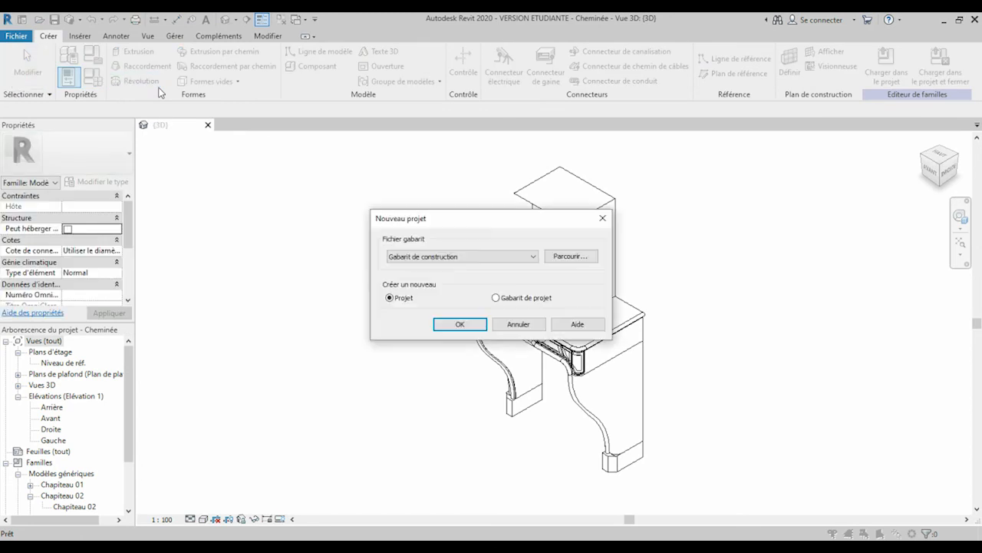
{"action": "left_click", "coordinate": [505, 260]}
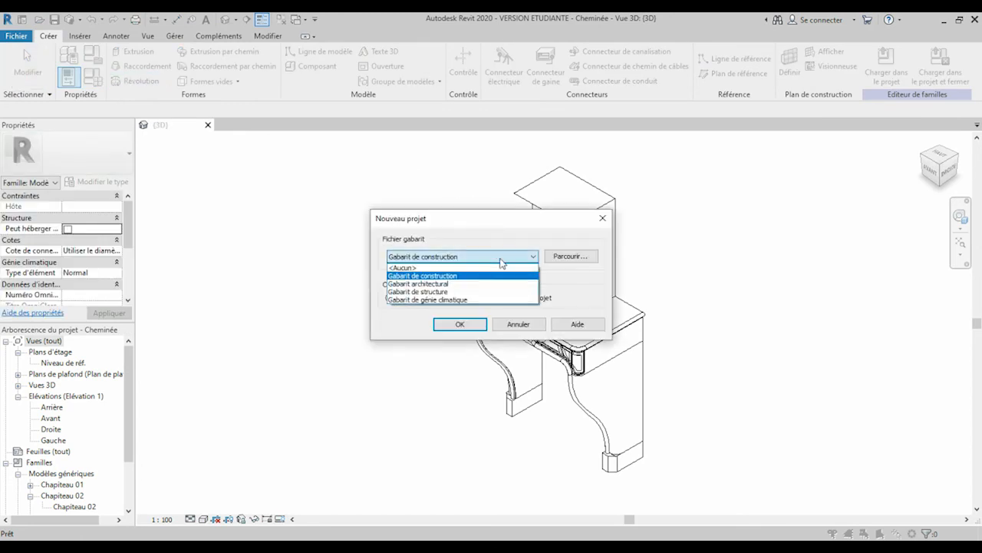
{"action": "left_click", "coordinate": [461, 282]}
{"action": "left_click", "coordinate": [459, 324]}
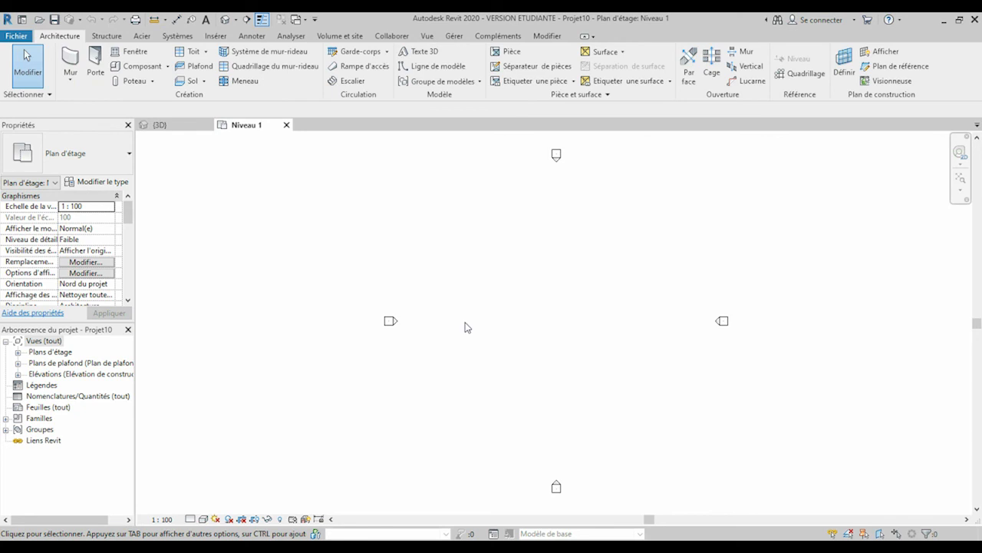
Step: Load the Cheminée family into the new project and place one instance in the Niveau 1 floor plan
{"action": "left_click", "coordinate": [157, 125]}
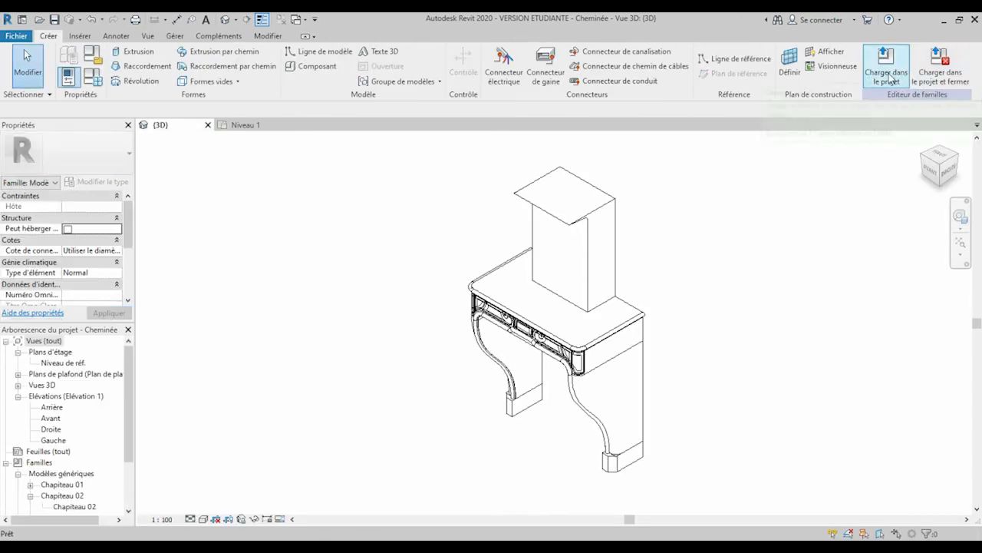
{"action": "left_click", "coordinate": [887, 75]}
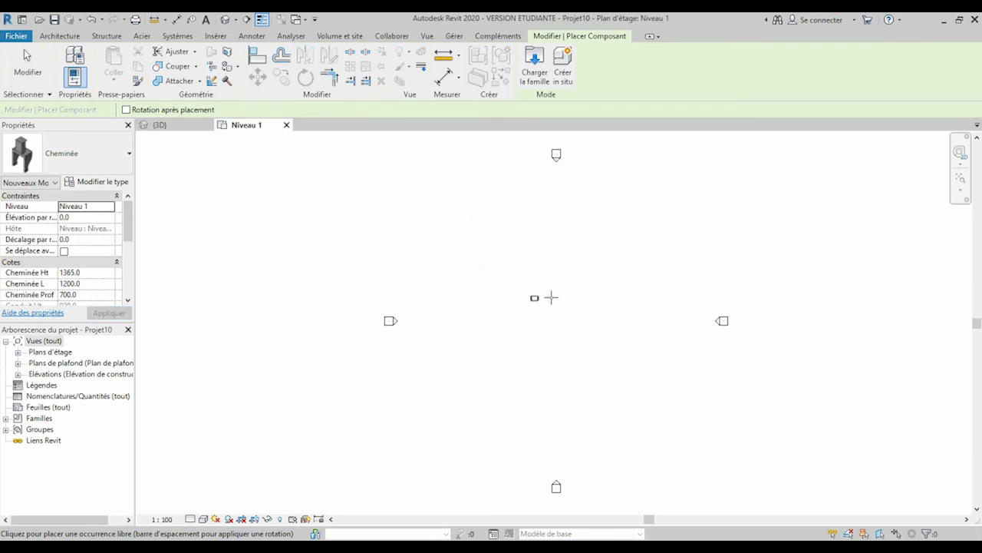
{"action": "scroll", "coordinate": [553, 310], "scroll_direction": "up", "scroll_amount": 1}
{"action": "scroll", "coordinate": [553, 310], "scroll_direction": "up", "scroll_amount": 2}
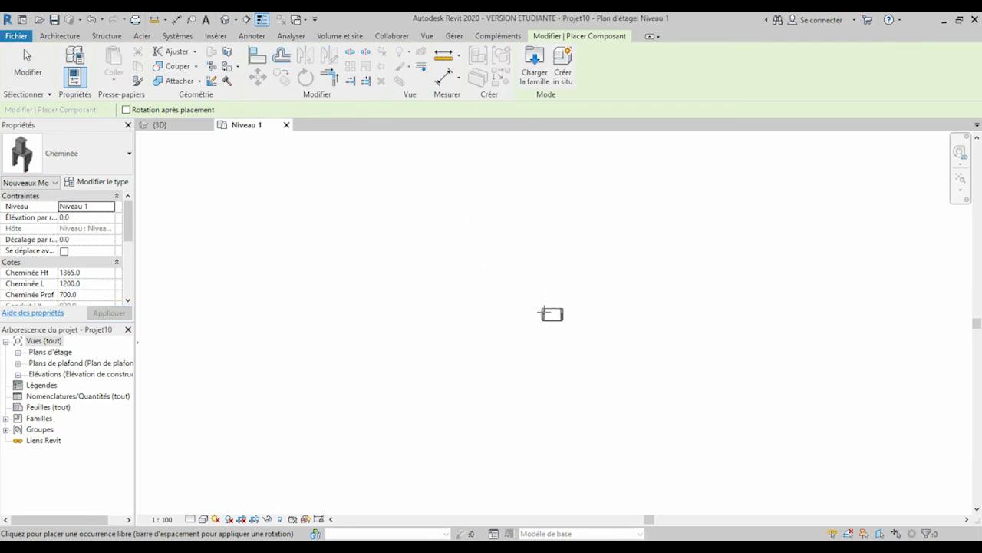
{"action": "left_click", "coordinate": [544, 318]}
{"action": "scroll", "coordinate": [570, 322], "scroll_direction": "up", "scroll_amount": 2}
{"action": "scroll", "coordinate": [537, 318], "scroll_direction": "up", "scroll_amount": 3}
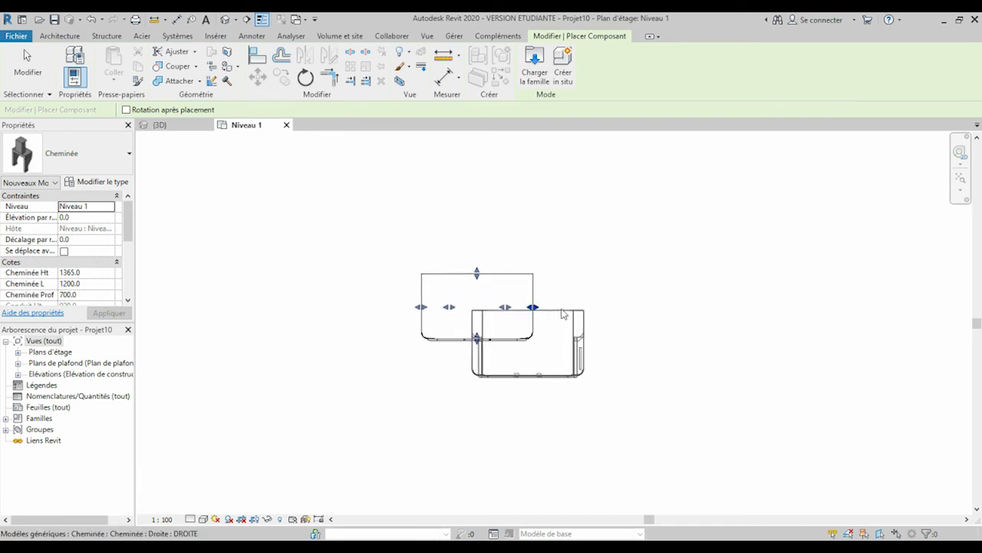
{"action": "key", "text": "Escape"}
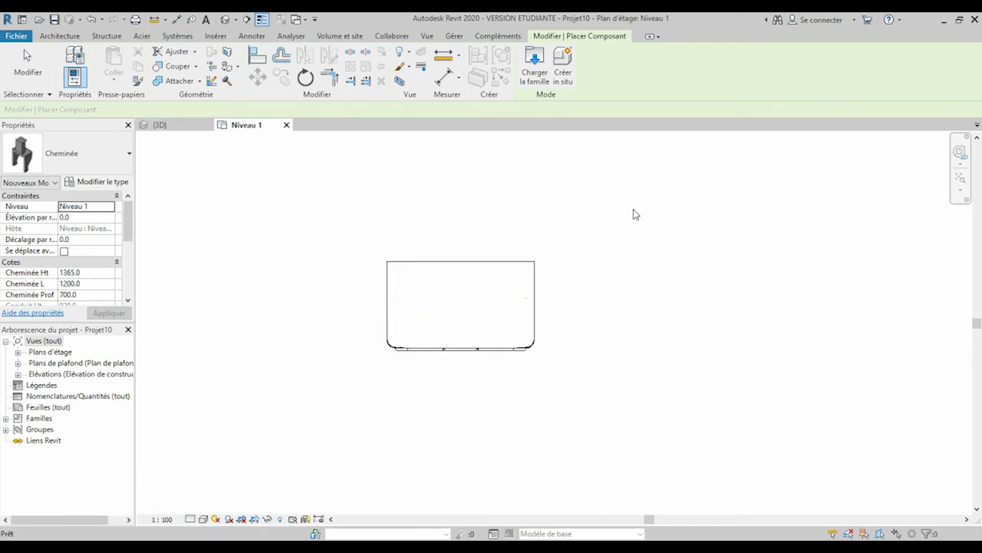
{"action": "key", "text": "Escape"}
Step: View the placed fireplace in the project's default 3D view, then open the Sud elevation
{"action": "left_click", "coordinate": [224, 21]}
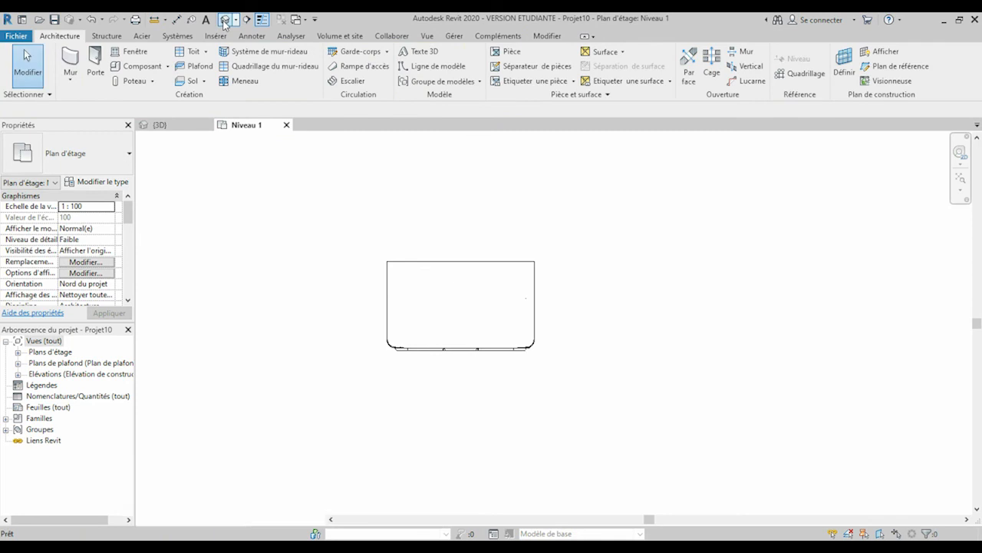
{"action": "scroll", "coordinate": [579, 319], "scroll_direction": "up", "scroll_amount": 3}
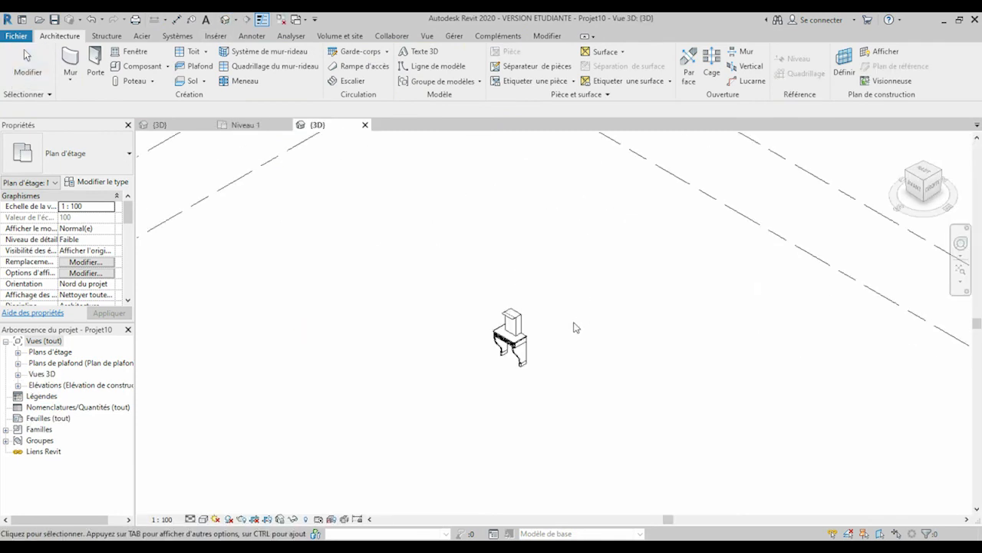
{"action": "scroll", "coordinate": [549, 365], "scroll_direction": "up", "scroll_amount": 3}
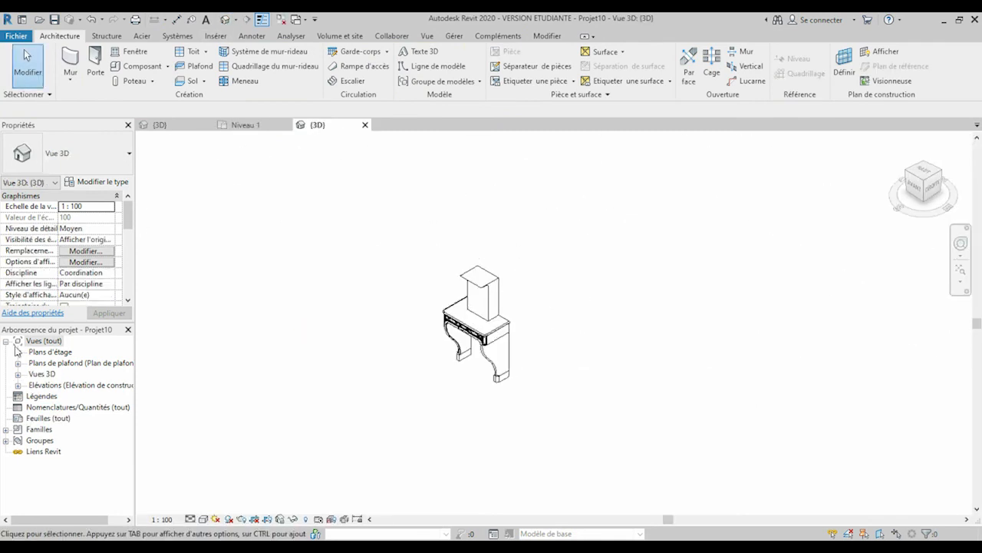
{"action": "left_click", "coordinate": [17, 385]}
{"action": "double_click", "coordinate": [46, 429]}
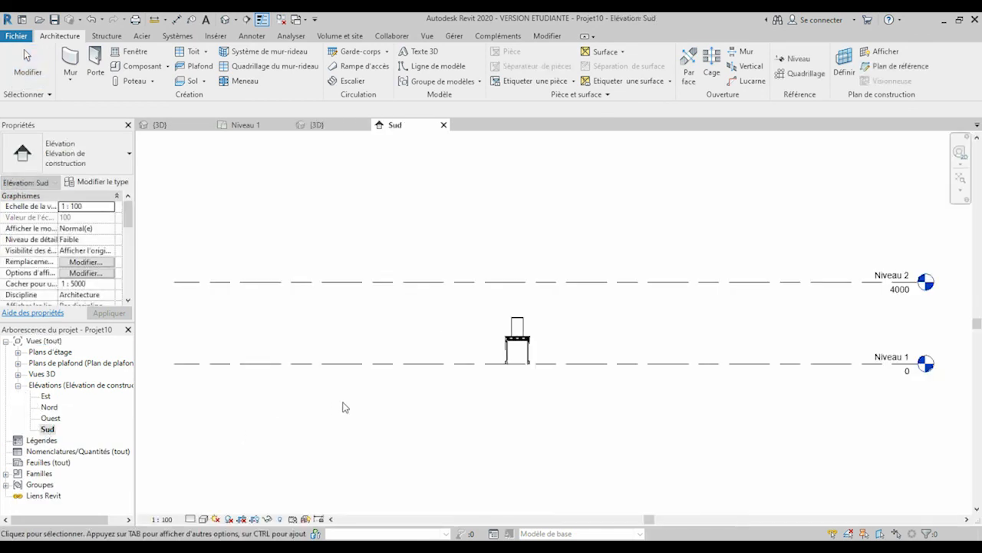
{"action": "scroll", "coordinate": [561, 330], "scroll_direction": "up", "scroll_amount": 3}
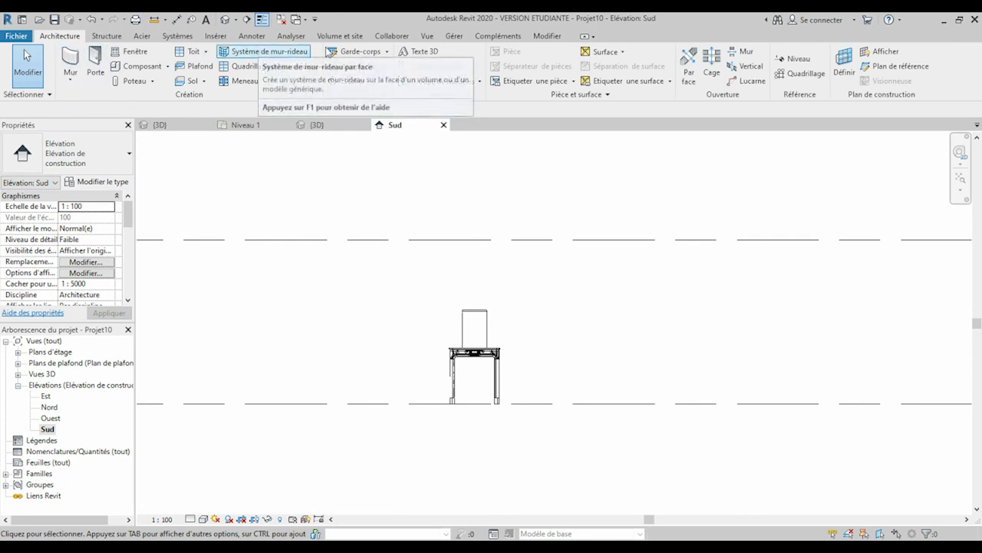
Step: Align the base of the fireplace with the Niveau 1 level line and lock the alignment
{"action": "left_click", "coordinate": [548, 36]}
{"action": "left_click", "coordinate": [258, 55]}
{"action": "scroll", "coordinate": [518, 418], "scroll_direction": "up", "scroll_amount": 3}
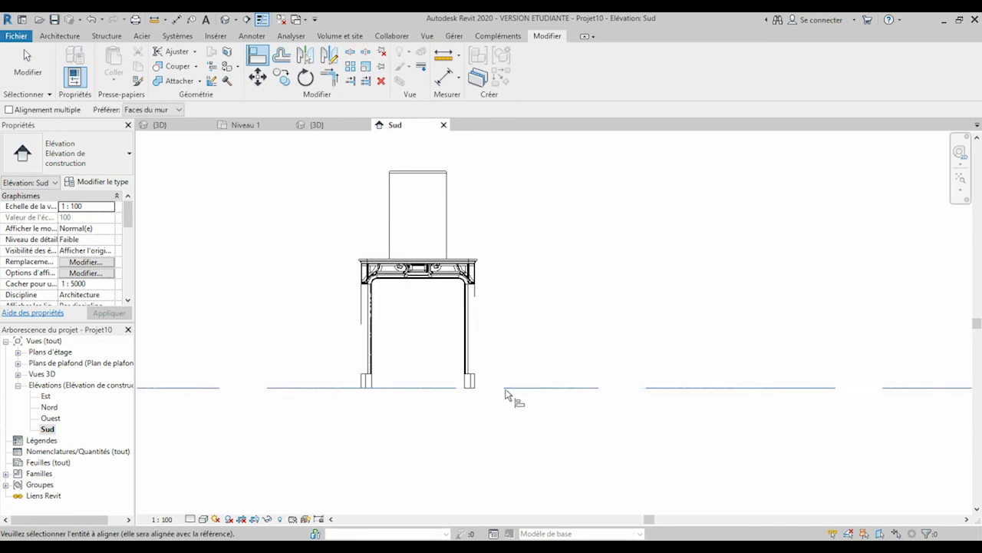
{"action": "left_click", "coordinate": [506, 392]}
{"action": "scroll", "coordinate": [472, 403], "scroll_direction": "up", "scroll_amount": 3}
{"action": "left_click", "coordinate": [464, 376]}
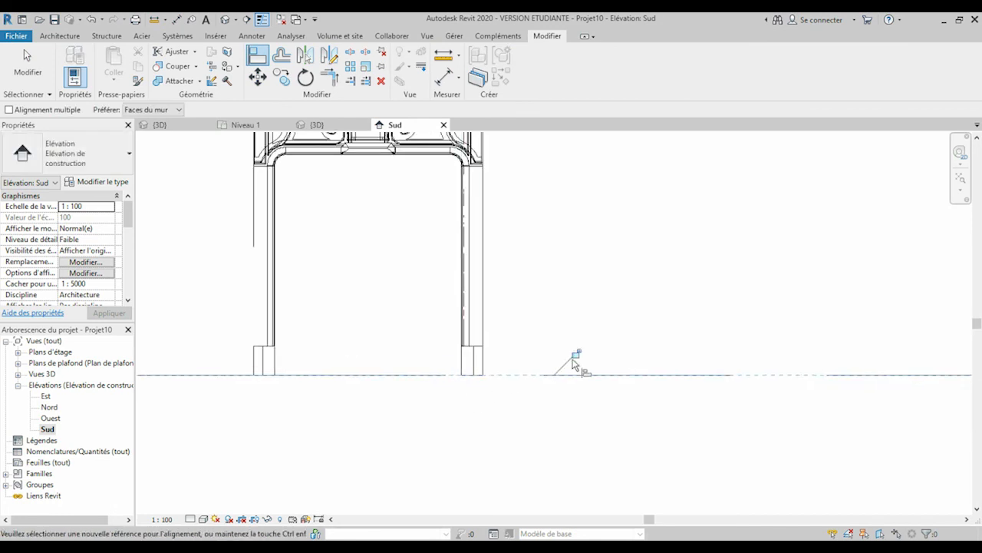
{"action": "left_click", "coordinate": [574, 354]}
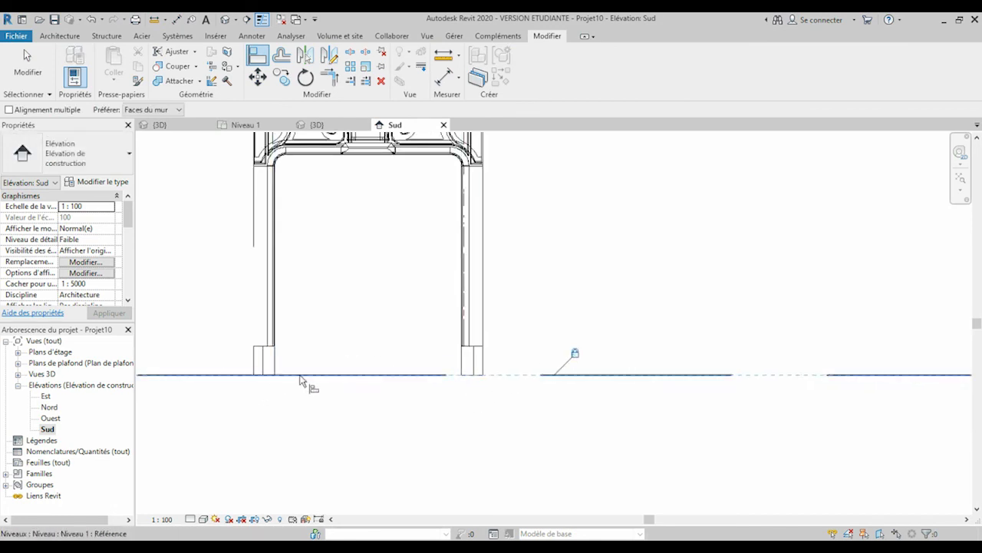
{"action": "left_click", "coordinate": [198, 375]}
{"action": "left_click", "coordinate": [261, 376]}
{"action": "scroll", "coordinate": [515, 426], "scroll_direction": "down", "scroll_amount": 4}
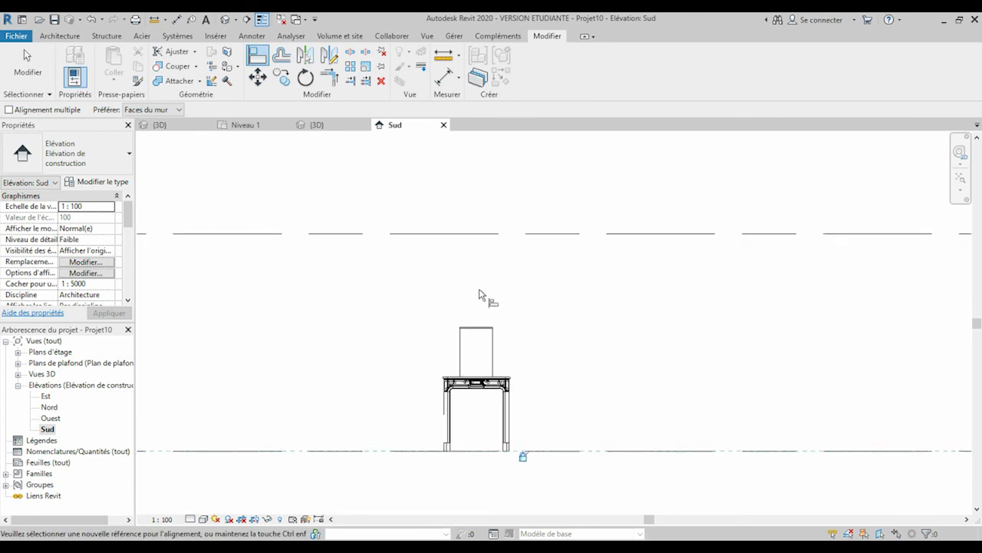
Step: Align the top of the flue with the Niveau 2 level line and lock it
{"action": "scroll", "coordinate": [483, 286], "scroll_direction": "up", "scroll_amount": 2}
{"action": "left_click", "coordinate": [477, 219]}
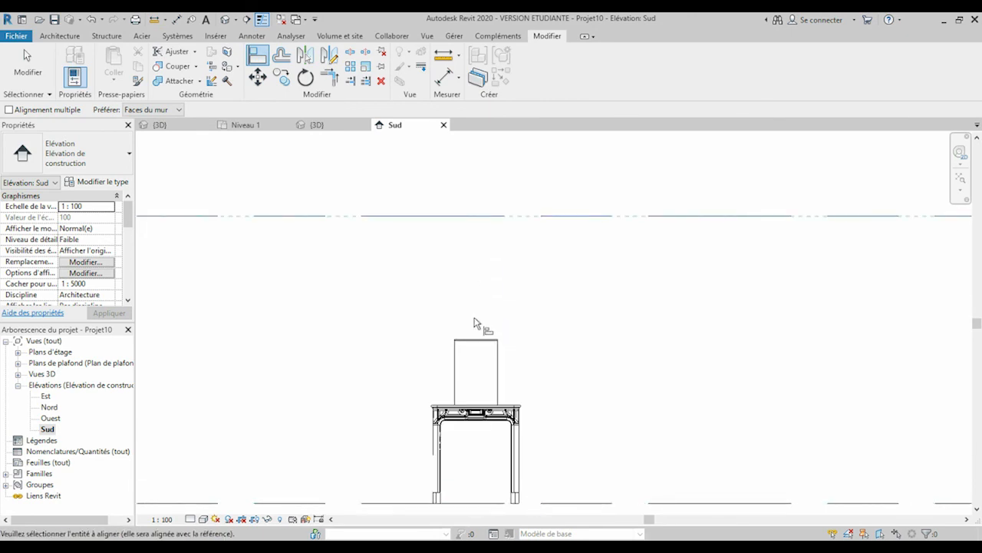
{"action": "scroll", "coordinate": [475, 333], "scroll_direction": "up", "scroll_amount": 5}
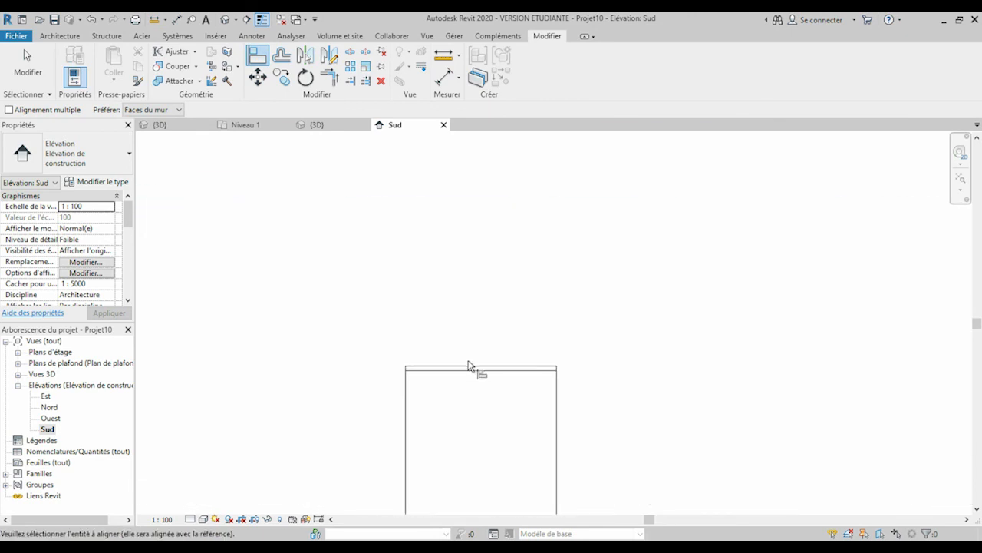
{"action": "left_click", "coordinate": [470, 366]}
{"action": "scroll", "coordinate": [463, 384], "scroll_direction": "down", "scroll_amount": 5}
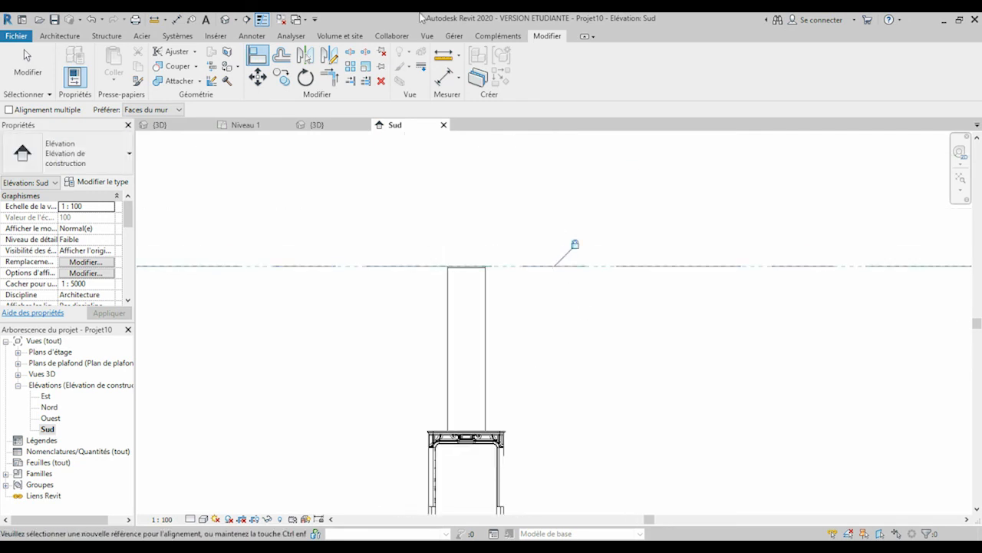
Step: Inspect the stretched fireplace in the 3D view and review its Chapiteau 01 and Chapiteau 02 visibility properties
{"action": "left_click", "coordinate": [225, 21]}
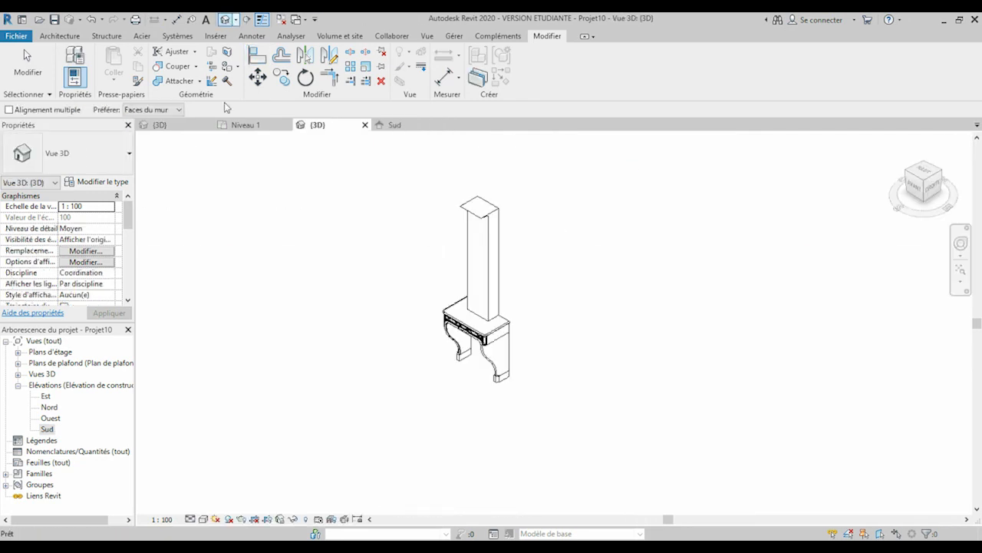
{"action": "scroll", "coordinate": [517, 323], "scroll_direction": "up", "scroll_amount": 2}
{"action": "key", "text": "Escape"}
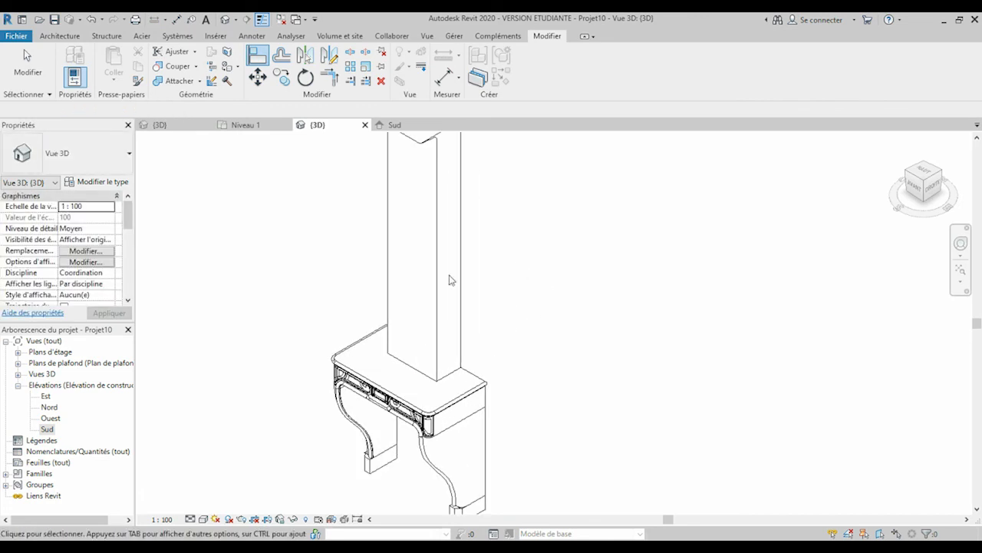
{"action": "left_click", "coordinate": [403, 396]}
{"action": "left_click_drag", "start_coordinate": [129, 214], "coordinate": [125, 267]}
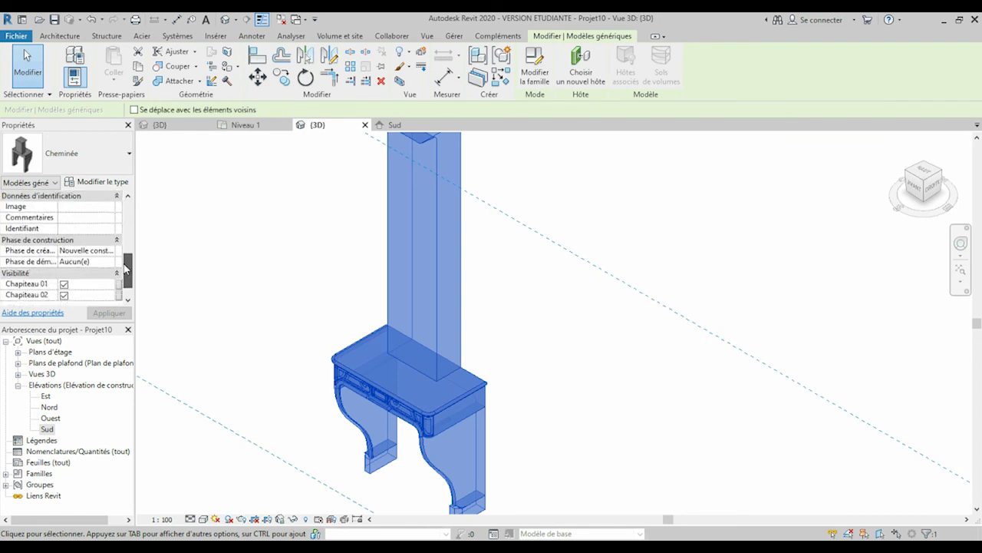
{"action": "left_click", "coordinate": [244, 296]}
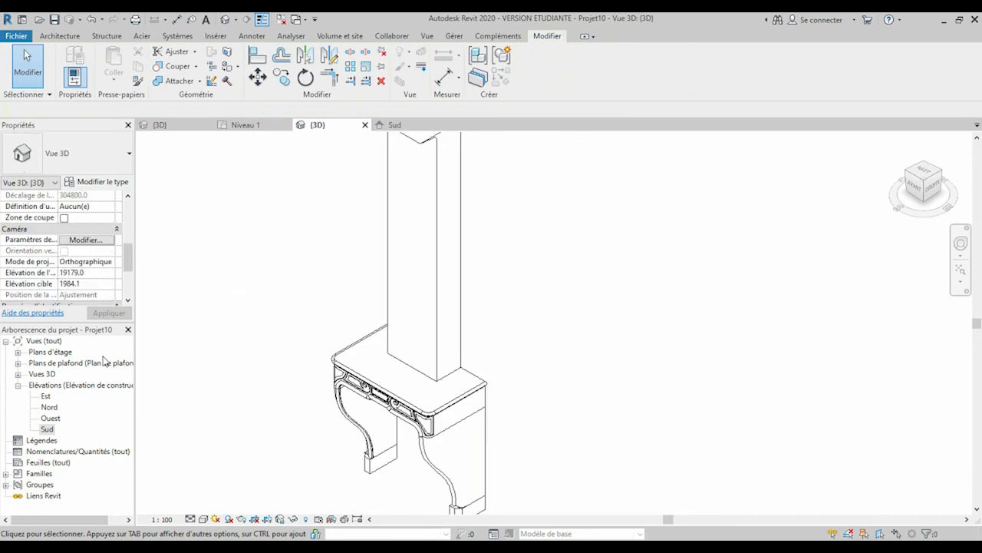
Step: Place a second Cheminée instance beside the existing fireplace in the Niveau 1 floor plan
{"action": "left_click", "coordinate": [18, 352]}
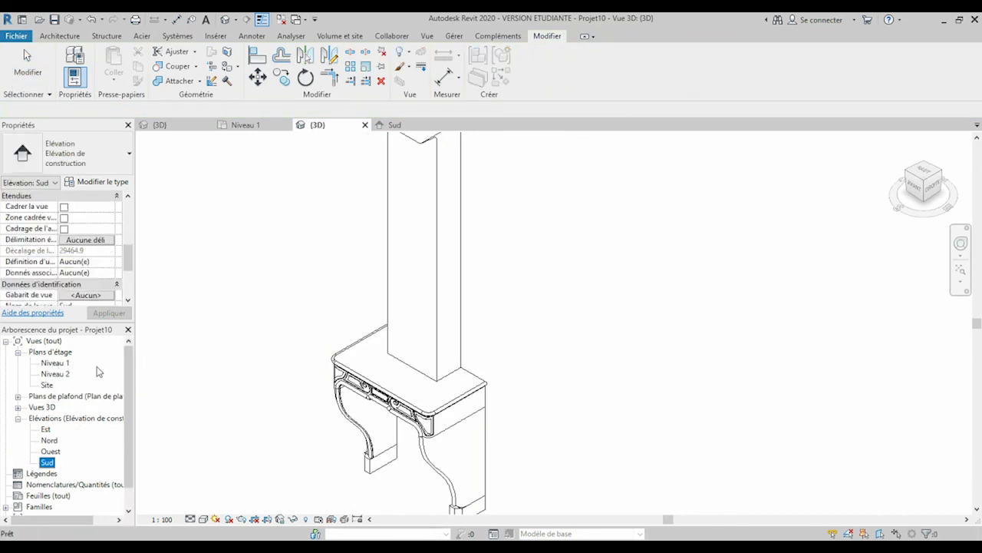
{"action": "double_click", "coordinate": [54, 363]}
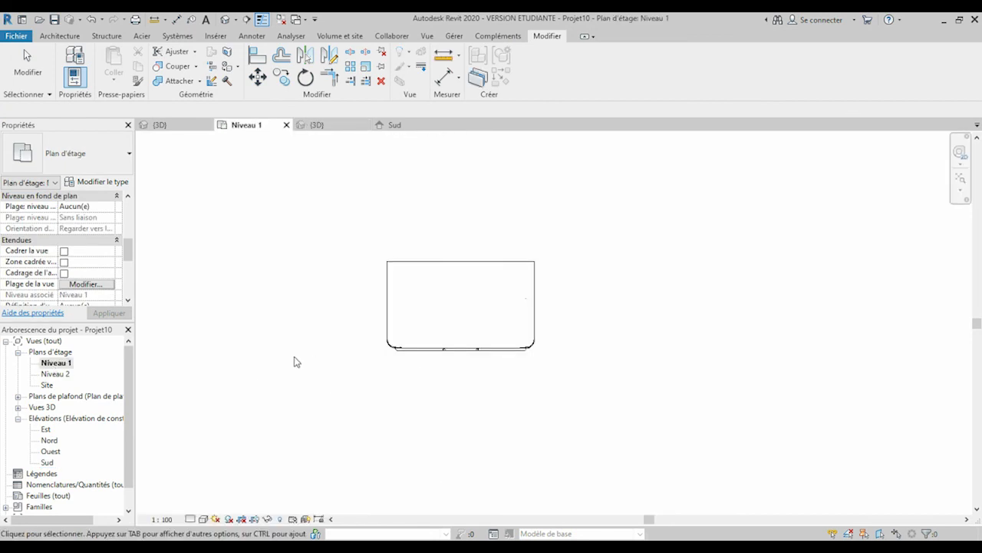
{"action": "scroll", "coordinate": [298, 360], "scroll_direction": "down", "scroll_amount": 4}
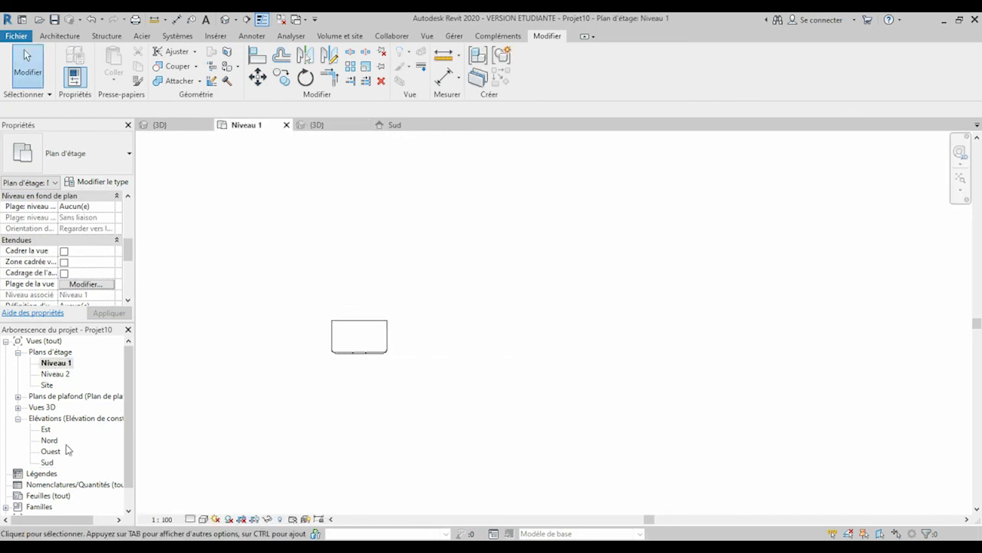
{"action": "left_click", "coordinate": [6, 507]}
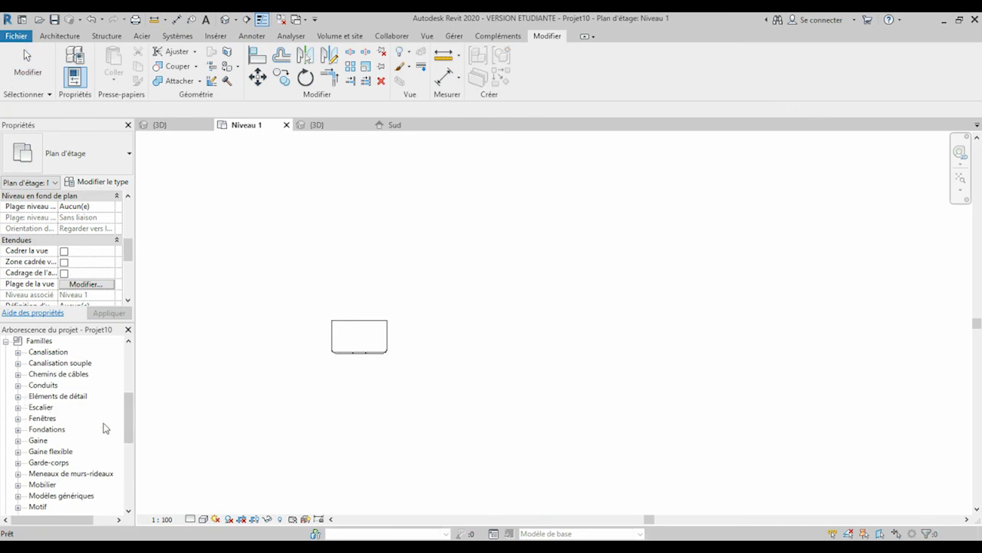
{"action": "left_click", "coordinate": [17, 496]}
{"action": "left_click", "coordinate": [30, 507]}
{"action": "left_click", "coordinate": [73, 508]}
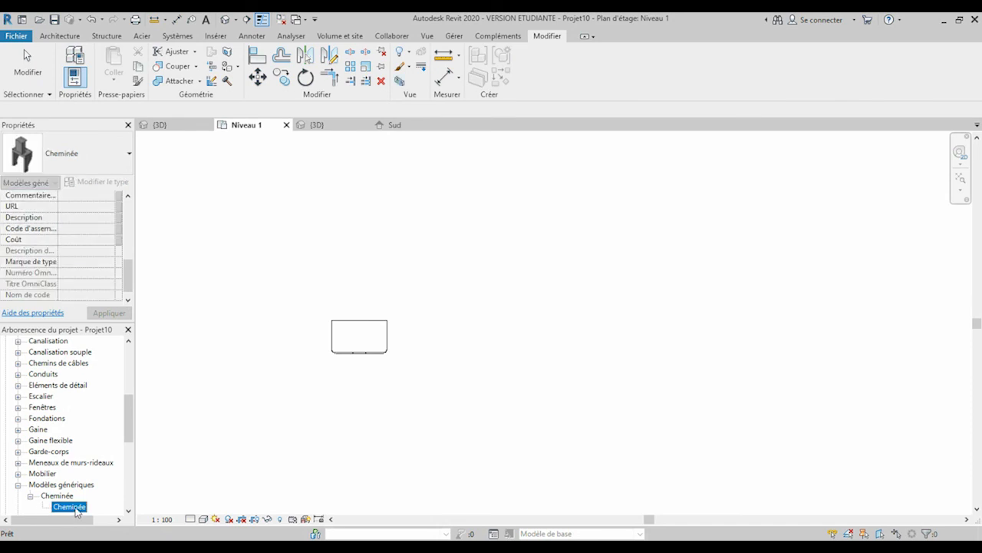
{"action": "left_click_drag", "start_coordinate": [459, 331], "coordinate": [453, 330]}
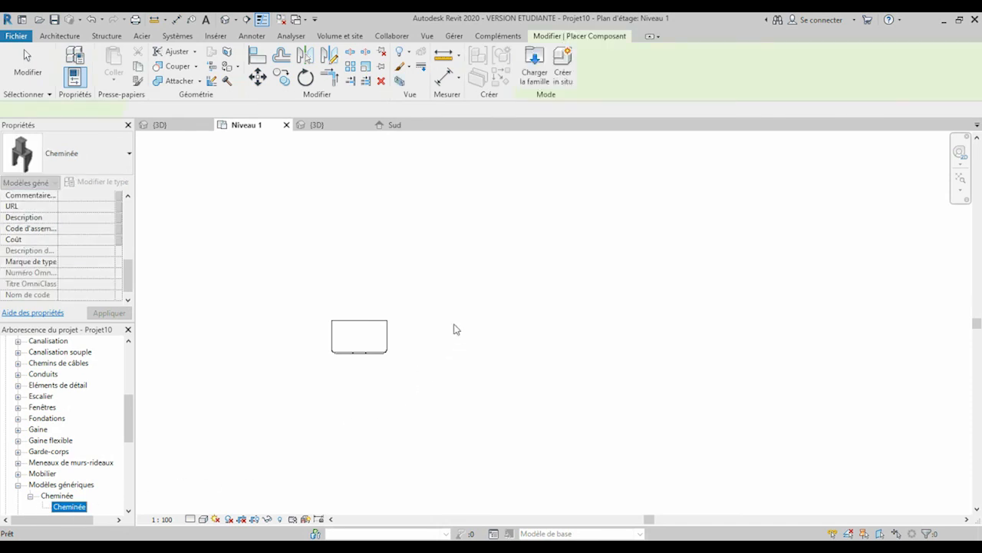
{"action": "left_click", "coordinate": [455, 324]}
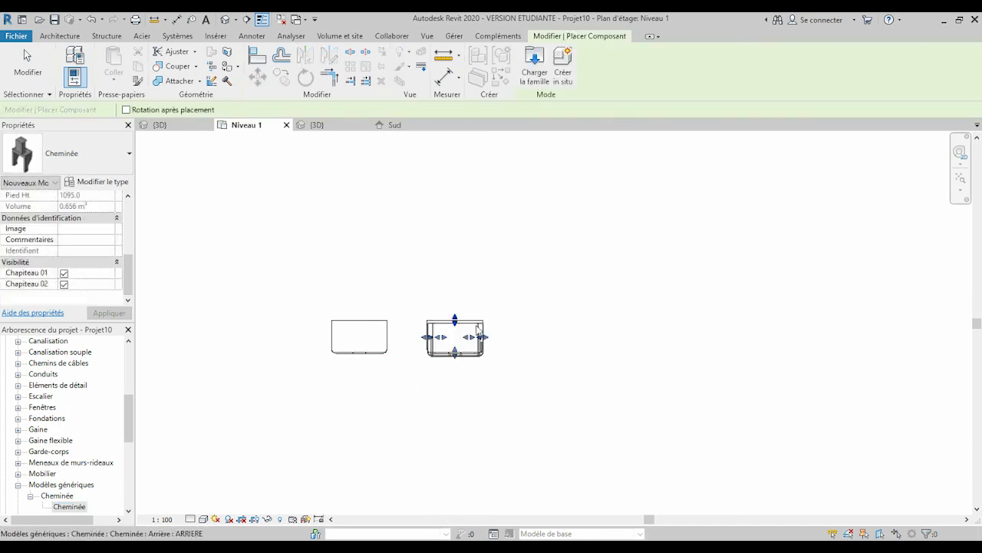
{"action": "scroll", "coordinate": [481, 318], "scroll_direction": "up", "scroll_amount": 3}
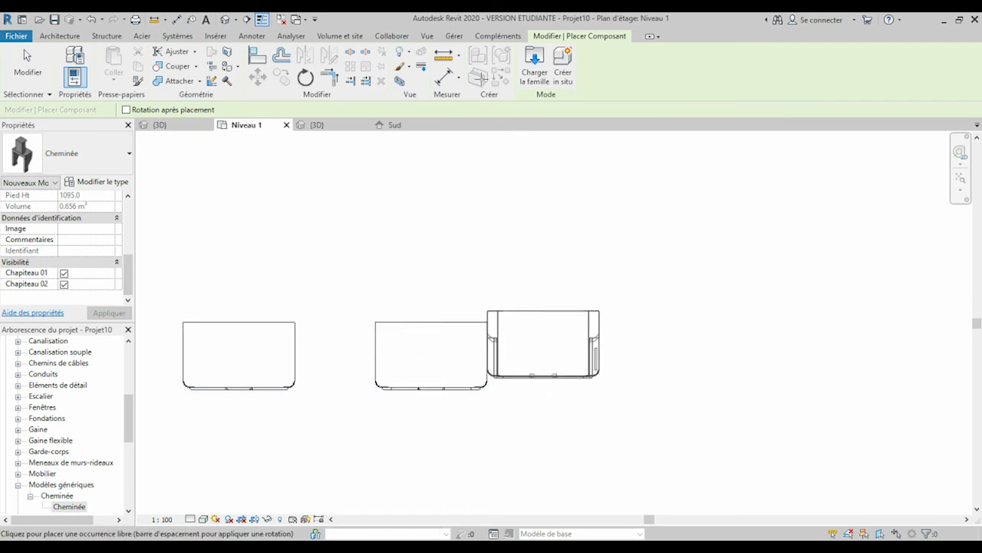
{"action": "left_click", "coordinate": [23, 49]}
Step: View both fireplaces in the default 3D view, then open the Sud elevation
{"action": "left_click", "coordinate": [227, 20]}
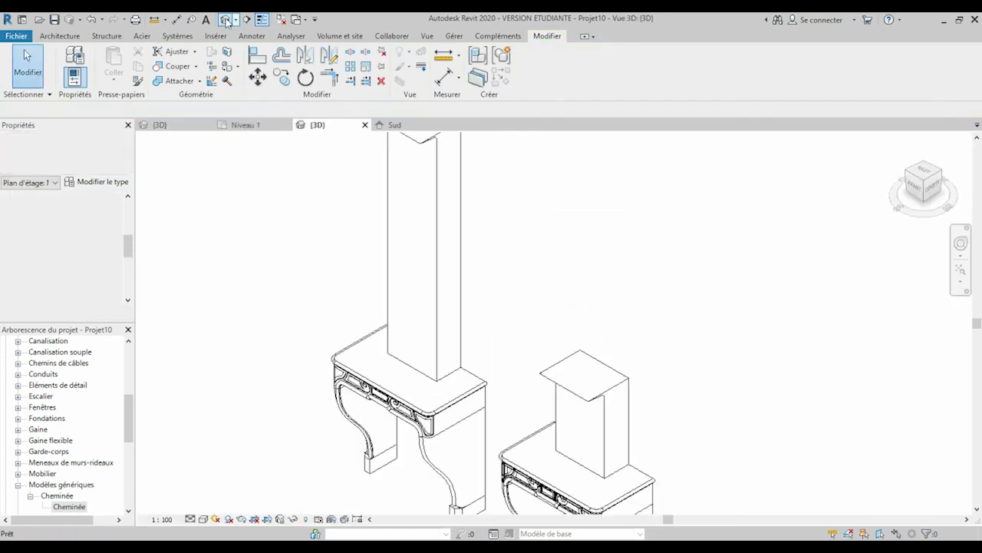
{"action": "left_click_drag", "start_coordinate": [128, 410], "coordinate": [129, 361]}
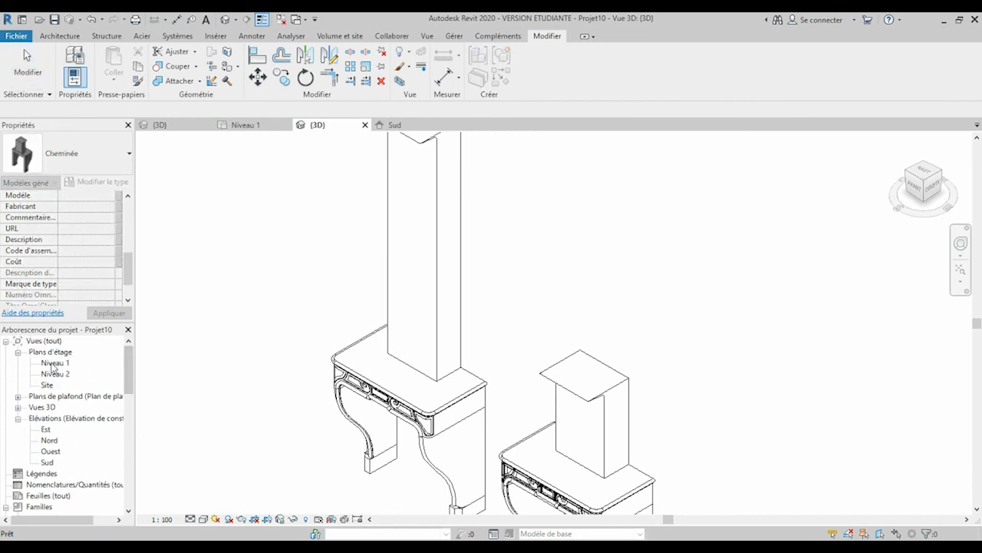
{"action": "left_click", "coordinate": [46, 462]}
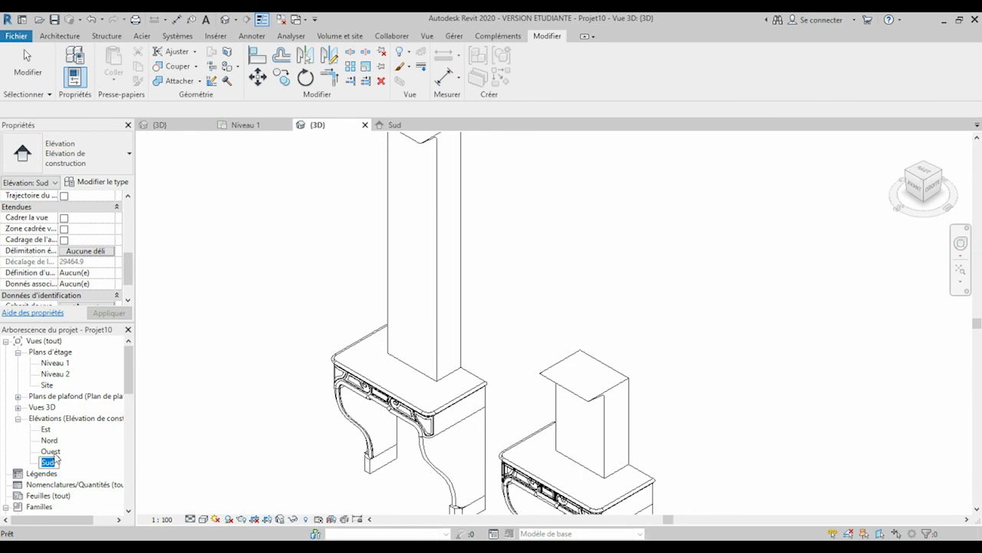
{"action": "left_click", "coordinate": [54, 453]}
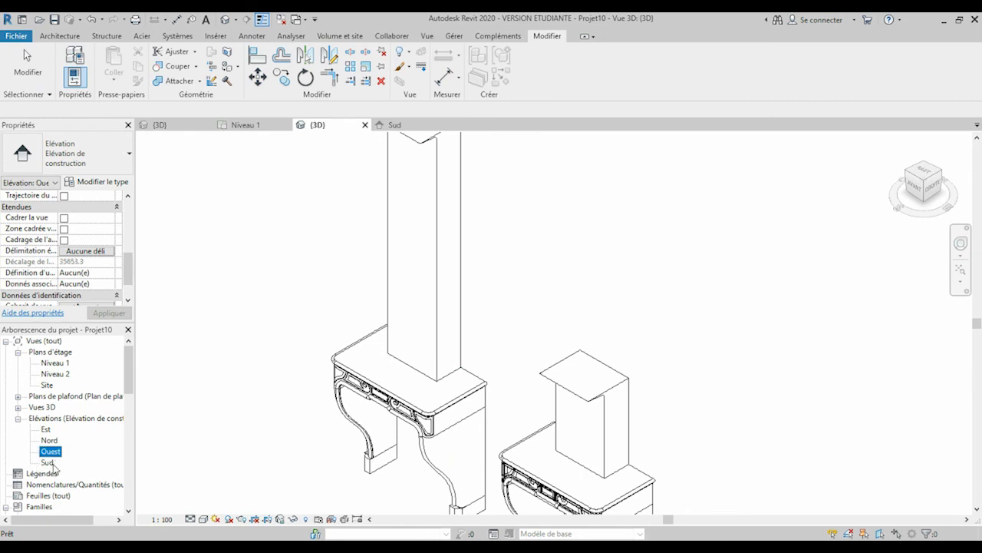
{"action": "double_click", "coordinate": [48, 463]}
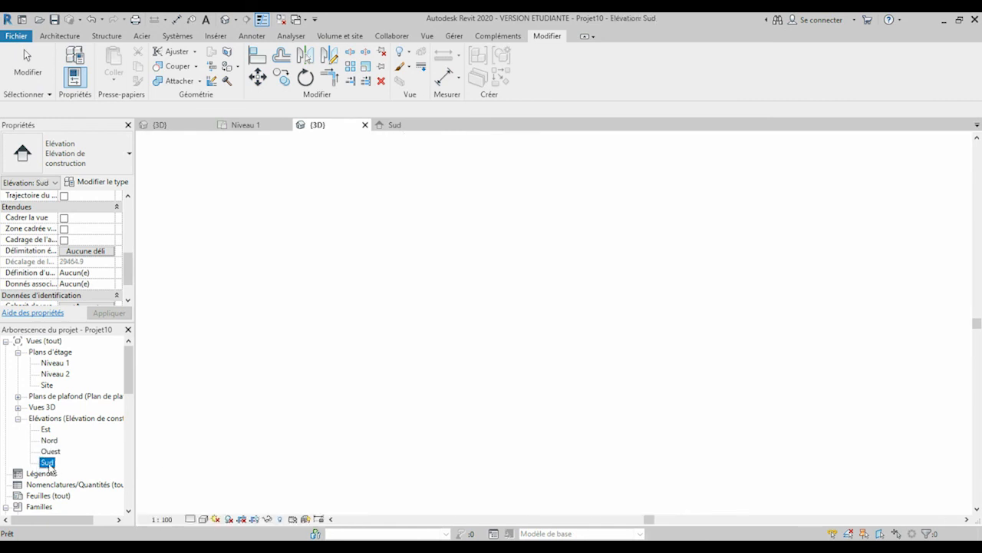
{"action": "scroll", "coordinate": [646, 343], "scroll_direction": "down", "scroll_amount": 2}
{"action": "scroll", "coordinate": [694, 422], "scroll_direction": "up", "scroll_amount": 5}
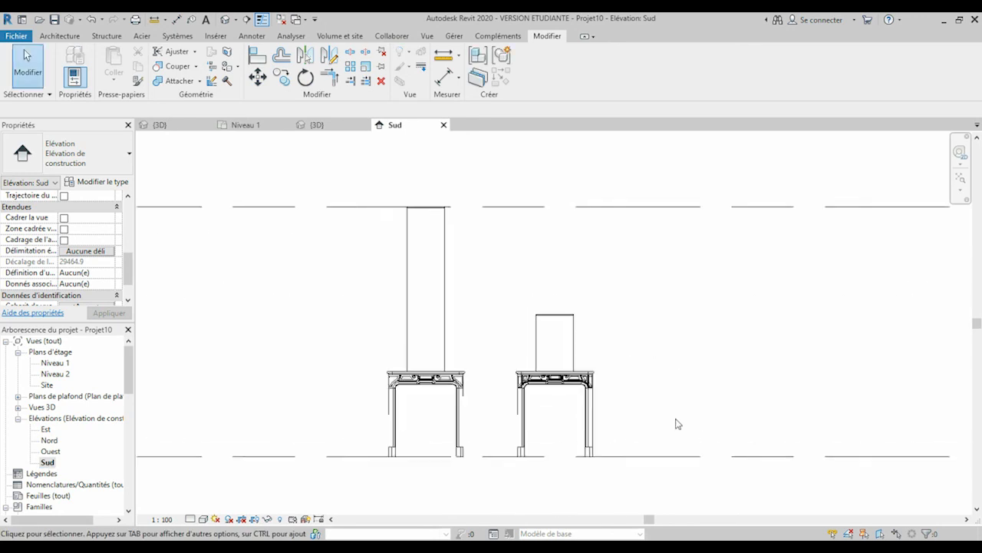
Step: Align the base of the second fireplace with the Niveau 1 level line and lock the alignment
{"action": "left_click", "coordinate": [257, 56]}
{"action": "left_click", "coordinate": [556, 473]}
{"action": "left_click", "coordinate": [576, 449]}
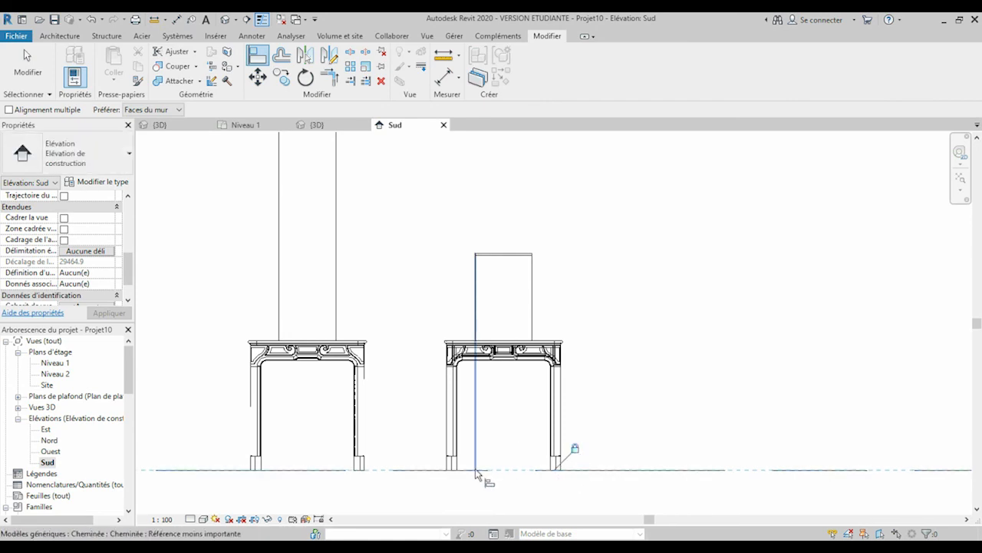
{"action": "left_click", "coordinate": [534, 470]}
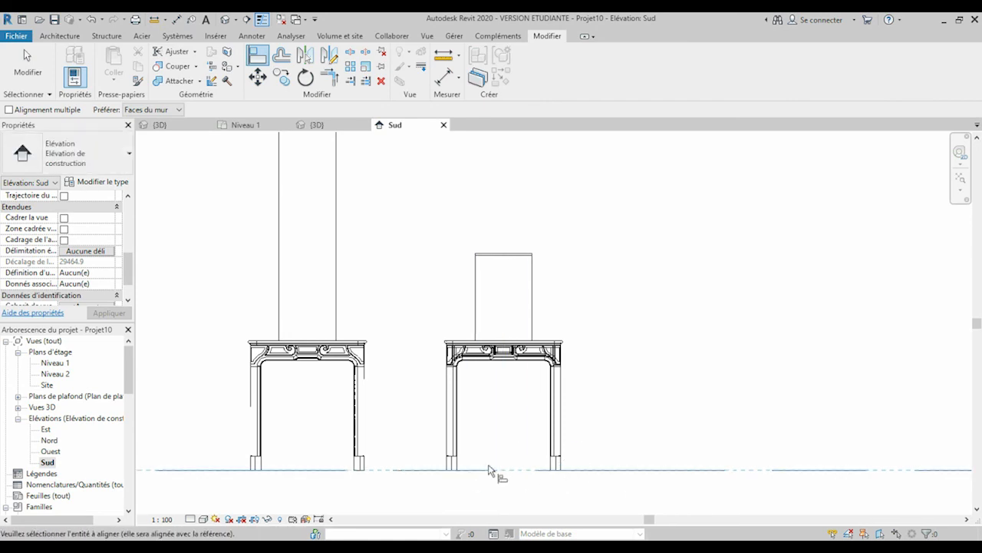
{"action": "left_click", "coordinate": [456, 474]}
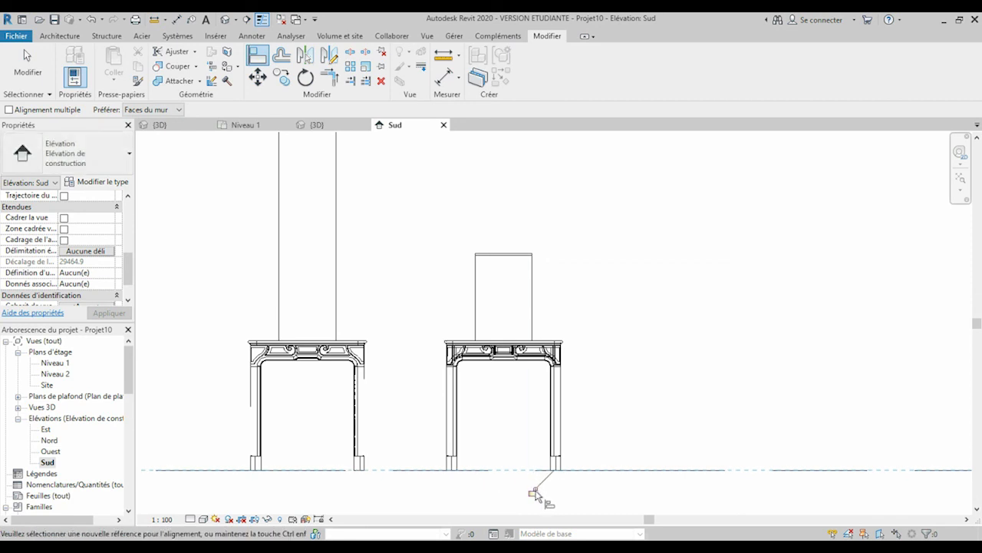
Step: Align the top of the second fireplace's flue with the Niveau 2 level line and lock it
{"action": "scroll", "coordinate": [565, 454], "scroll_direction": "down", "scroll_amount": 3}
{"action": "left_click", "coordinate": [577, 250]}
{"action": "scroll", "coordinate": [535, 325], "scroll_direction": "up", "scroll_amount": 3}
{"action": "scroll", "coordinate": [535, 325], "scroll_direction": "up", "scroll_amount": 2}
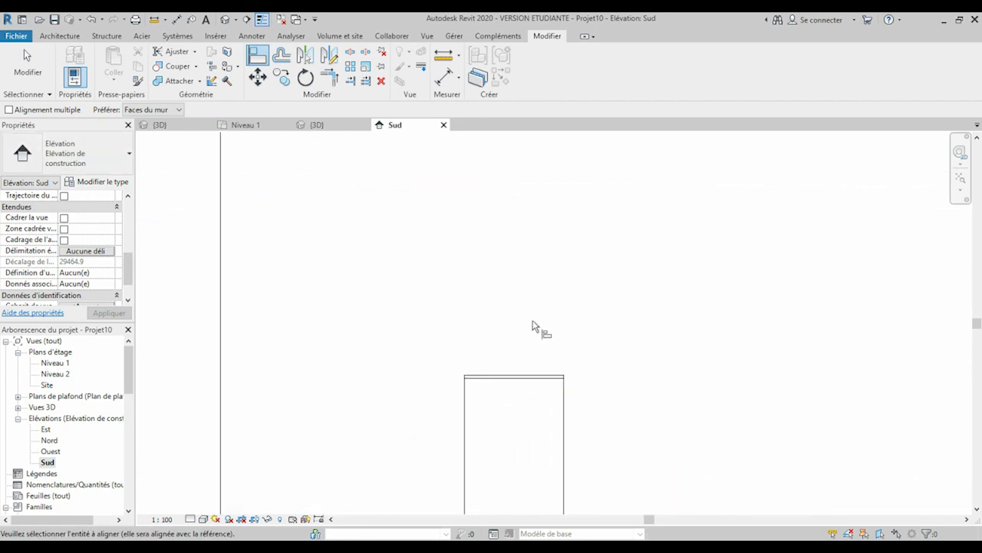
{"action": "left_click", "coordinate": [536, 376]}
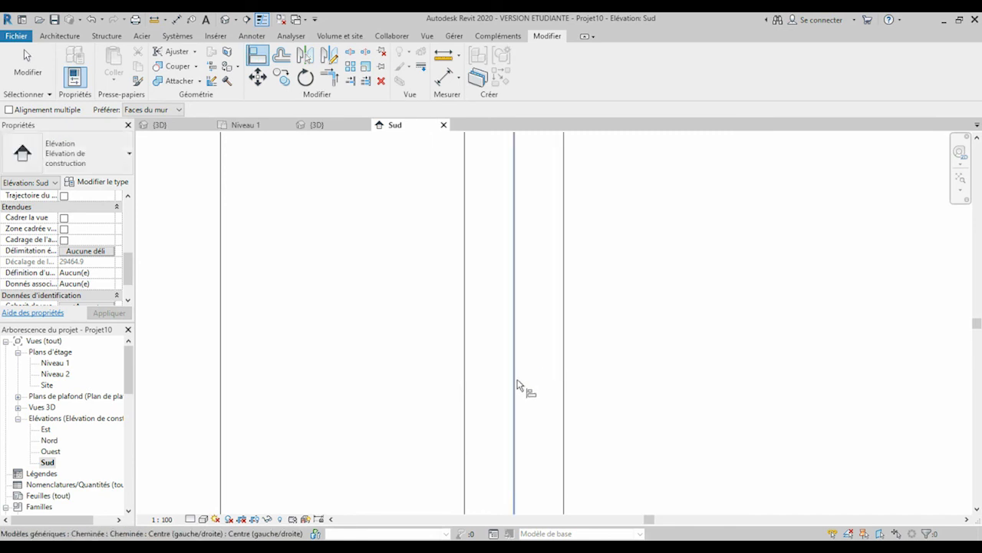
{"action": "scroll", "coordinate": [519, 386], "scroll_direction": "down", "scroll_amount": 2}
{"action": "scroll", "coordinate": [511, 342], "scroll_direction": "down", "scroll_amount": 2}
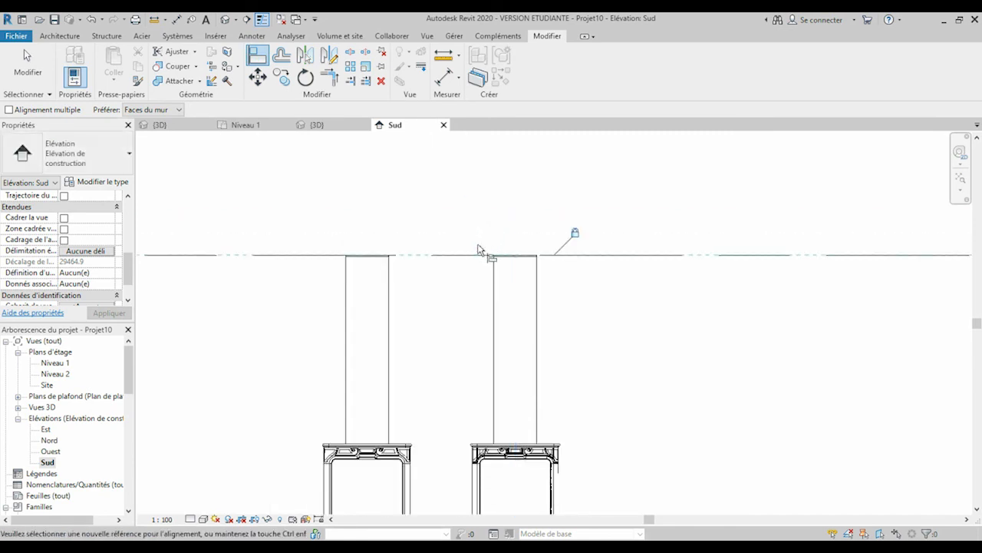
{"action": "scroll", "coordinate": [475, 264], "scroll_direction": "down", "scroll_amount": 2}
{"action": "scroll", "coordinate": [508, 417], "scroll_direction": "up", "scroll_amount": 4}
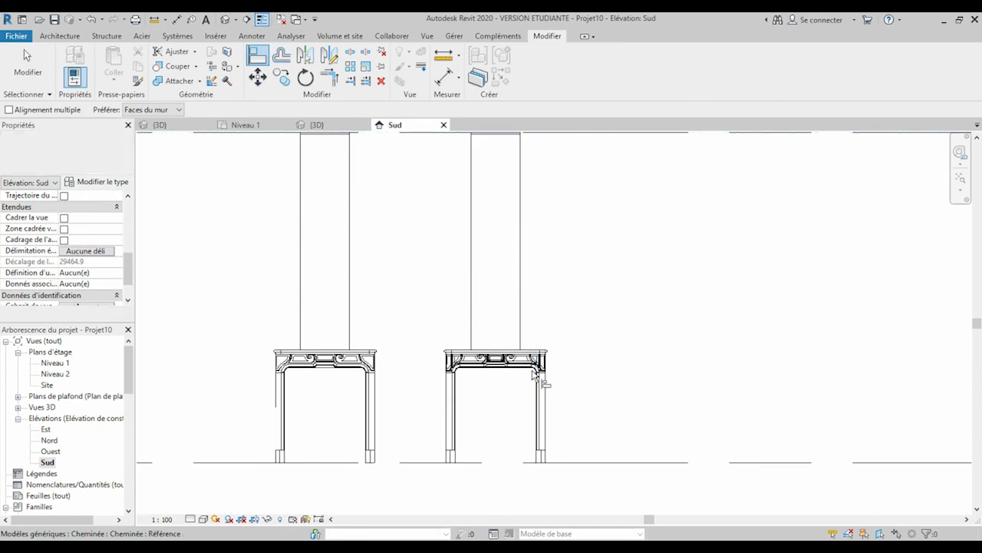
{"action": "key", "text": "Escape"}
{"action": "key", "text": "Escape"}
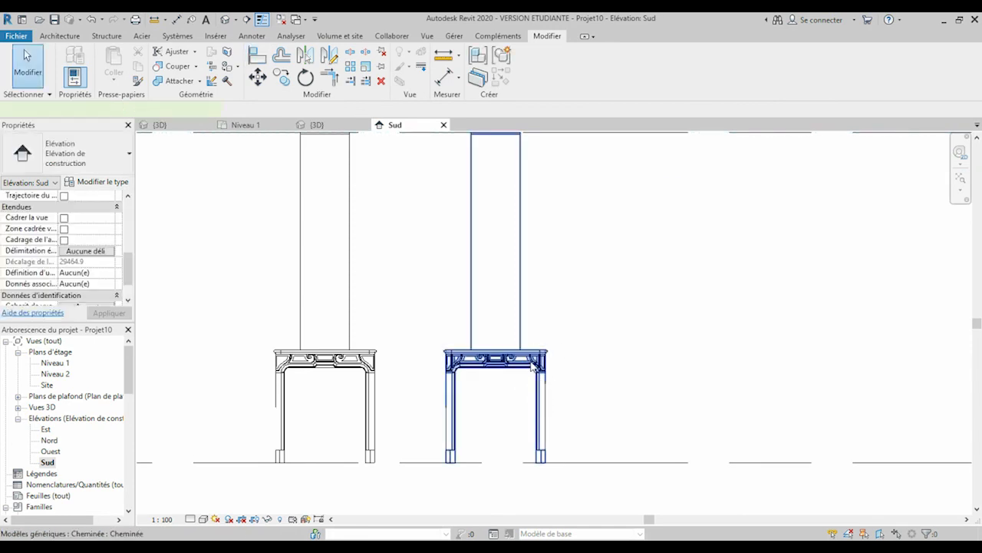
Step: Turn off the Chapiteau 01 visibility parameter for the second fireplace instance
{"action": "left_click", "coordinate": [532, 366]}
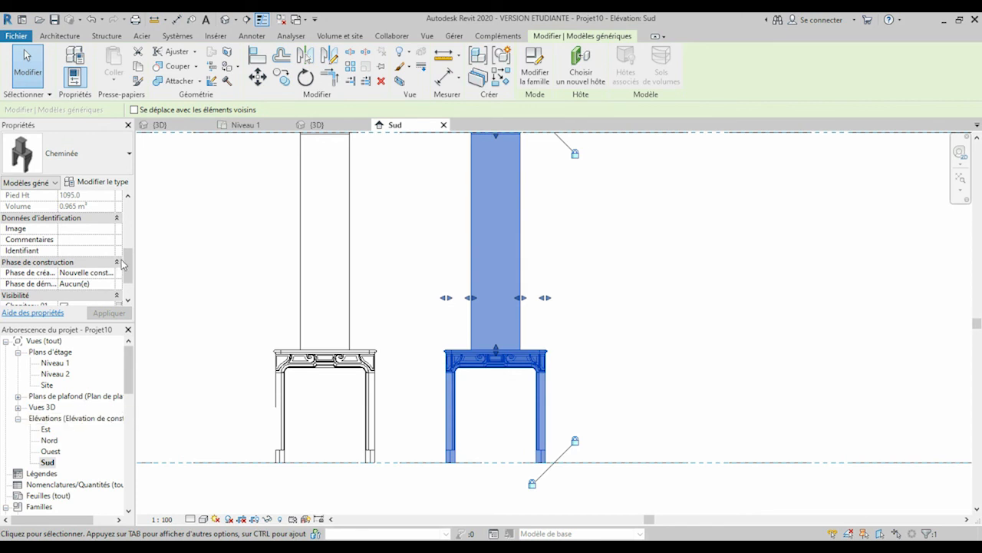
{"action": "scroll", "coordinate": [121, 264], "scroll_direction": "down", "scroll_amount": 1}
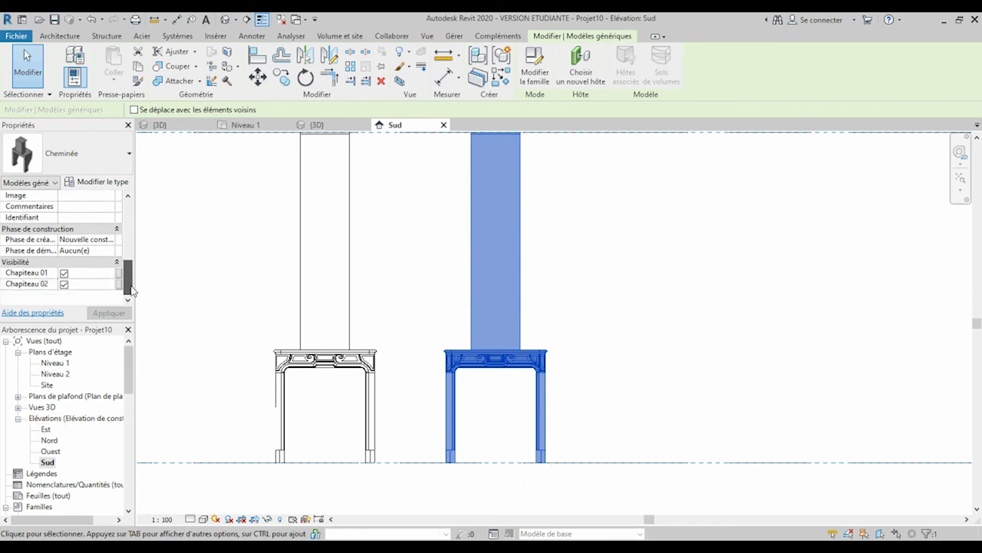
{"action": "left_click", "coordinate": [63, 273]}
{"action": "left_click", "coordinate": [636, 309]}
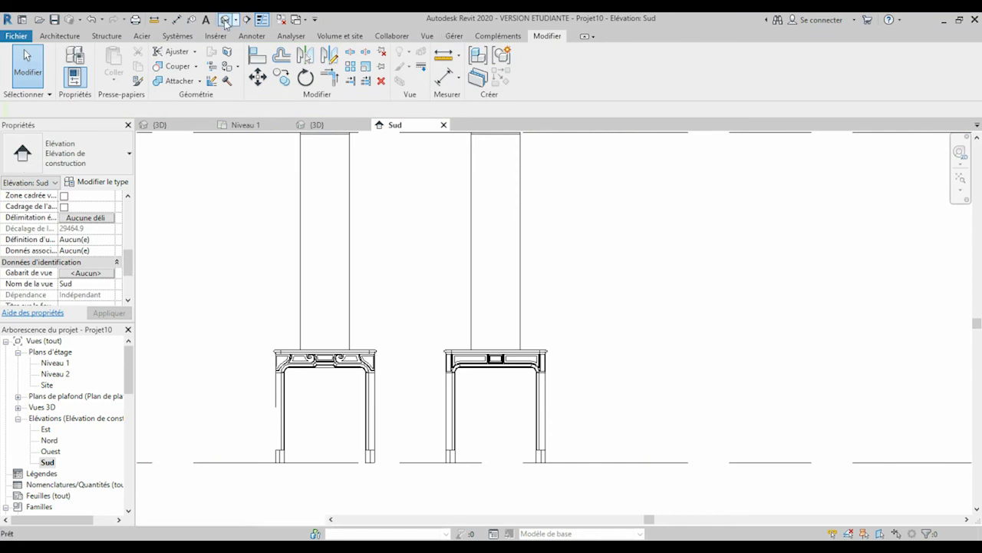
Step: Compare the ornament on the two fireplaces in the 3D view
{"action": "left_click", "coordinate": [315, 125]}
{"action": "scroll", "coordinate": [416, 221], "scroll_direction": "down", "scroll_amount": 3}
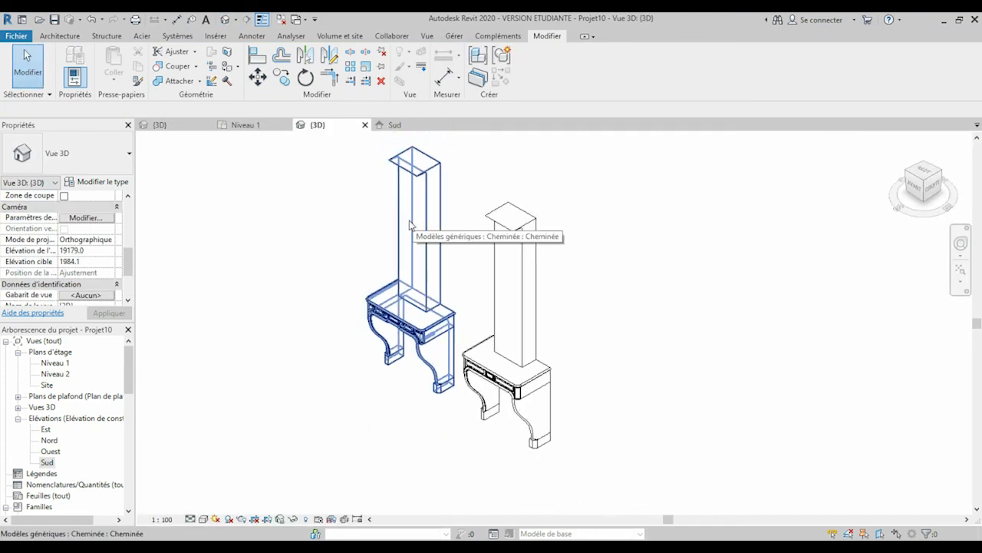
{"action": "scroll", "coordinate": [483, 294], "scroll_direction": "up", "scroll_amount": 2}
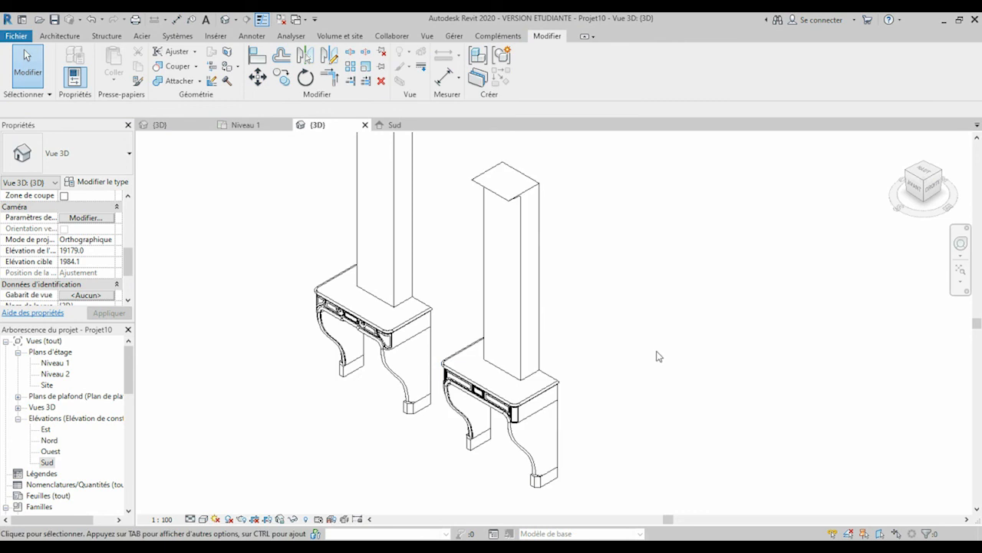
Step: Open the second fireplace's type properties and browse materials for its Cheminée Mat parameter
{"action": "left_click", "coordinate": [550, 421]}
{"action": "left_click", "coordinate": [101, 182]}
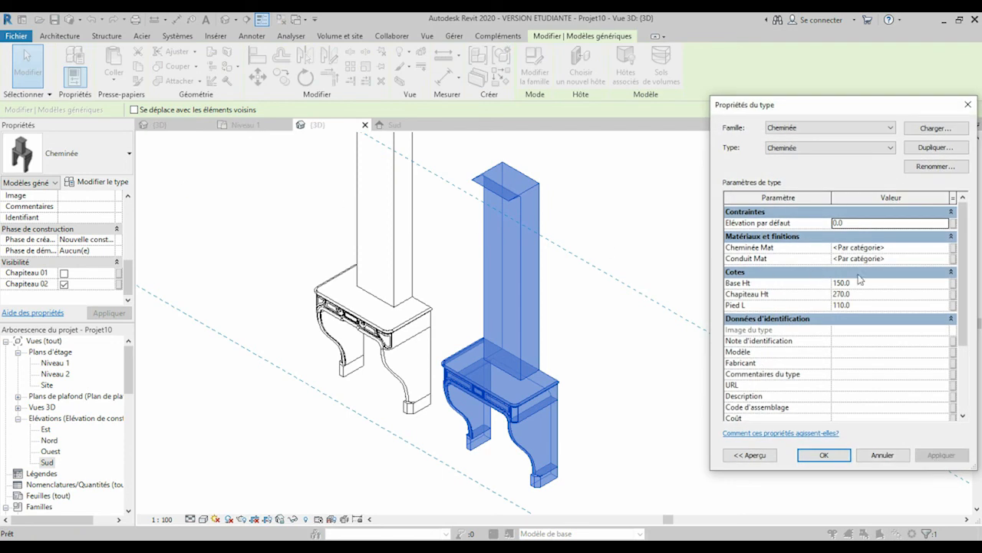
{"action": "left_click", "coordinate": [921, 247]}
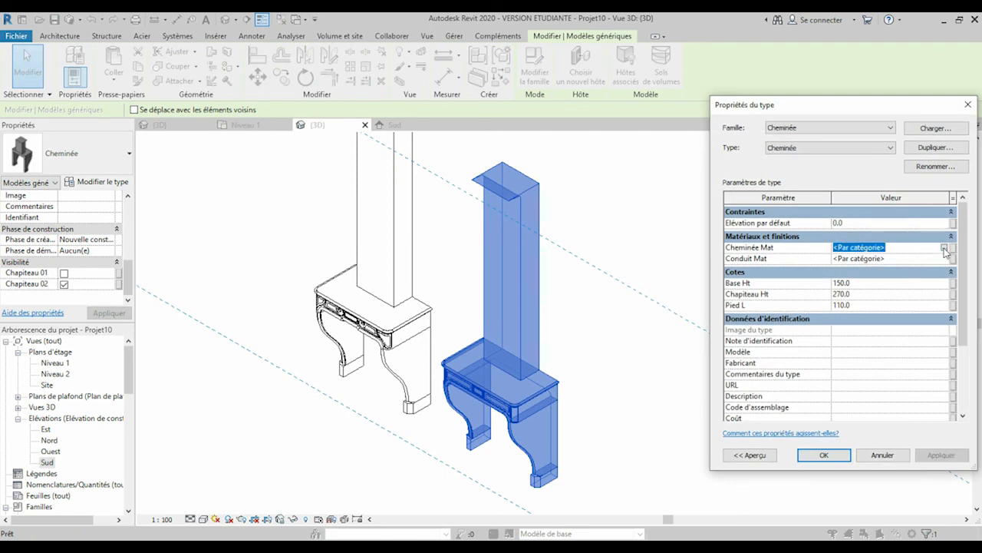
{"action": "left_click", "coordinate": [944, 248]}
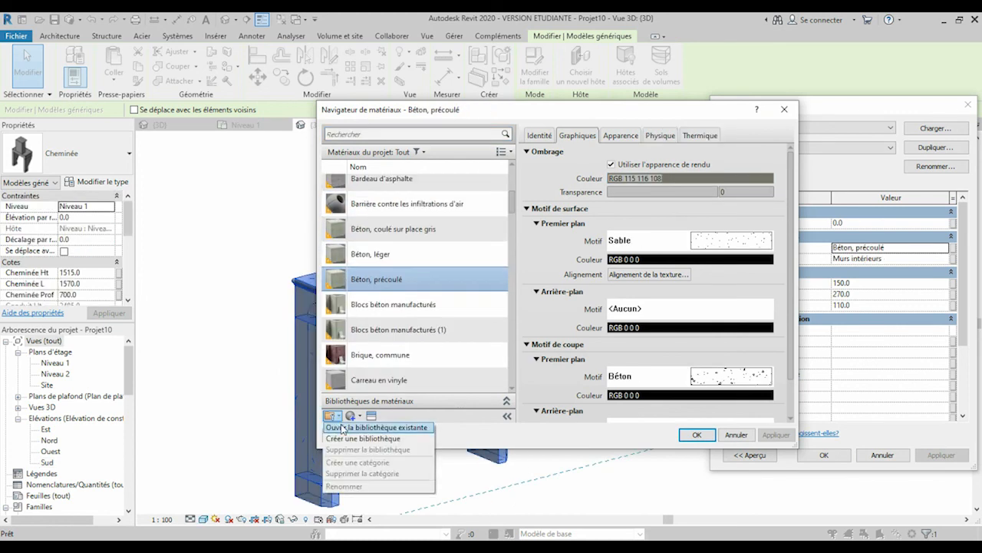
{"action": "left_click", "coordinate": [367, 424]}
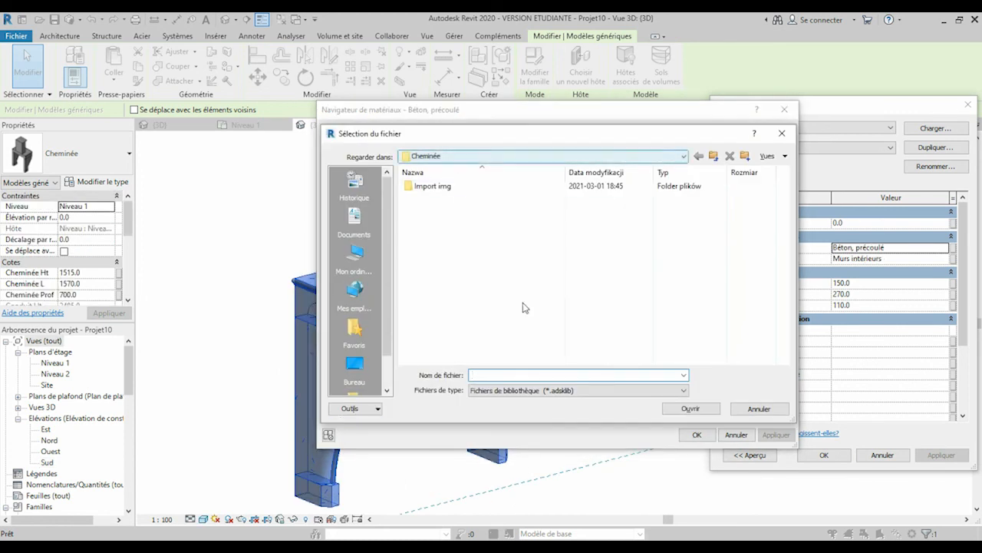
{"action": "left_click", "coordinate": [777, 409]}
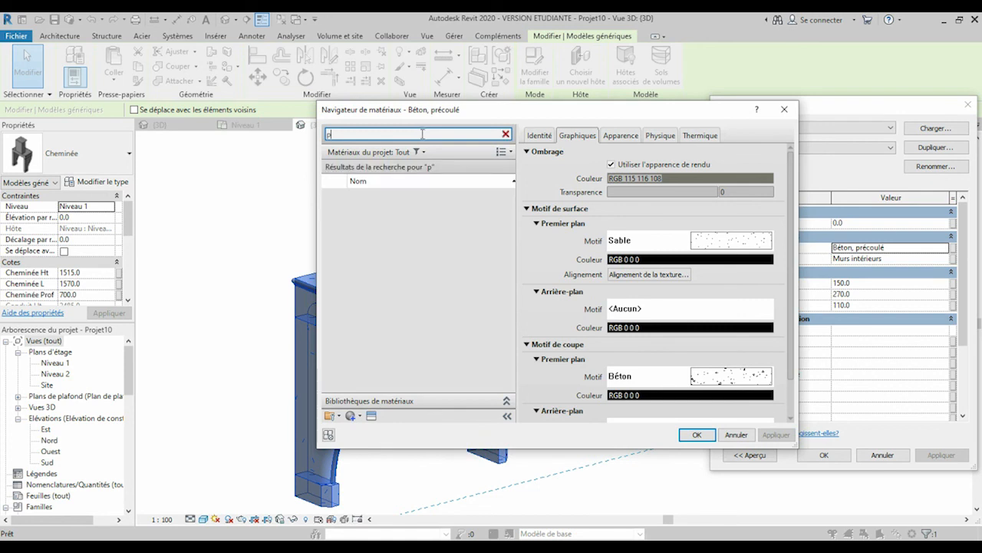
{"action": "key", "text": "BackSpace"}
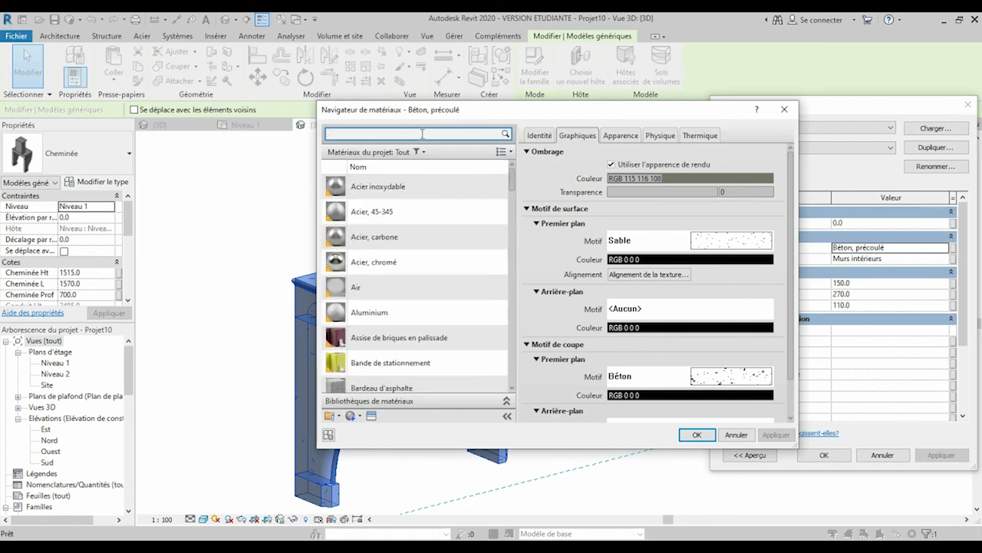
Step: Browse the project's render materials and select Matériau du rendu 255-255-255 for Cheminée Mat
{"action": "left_click_drag", "start_coordinate": [511, 183], "coordinate": [518, 260]}
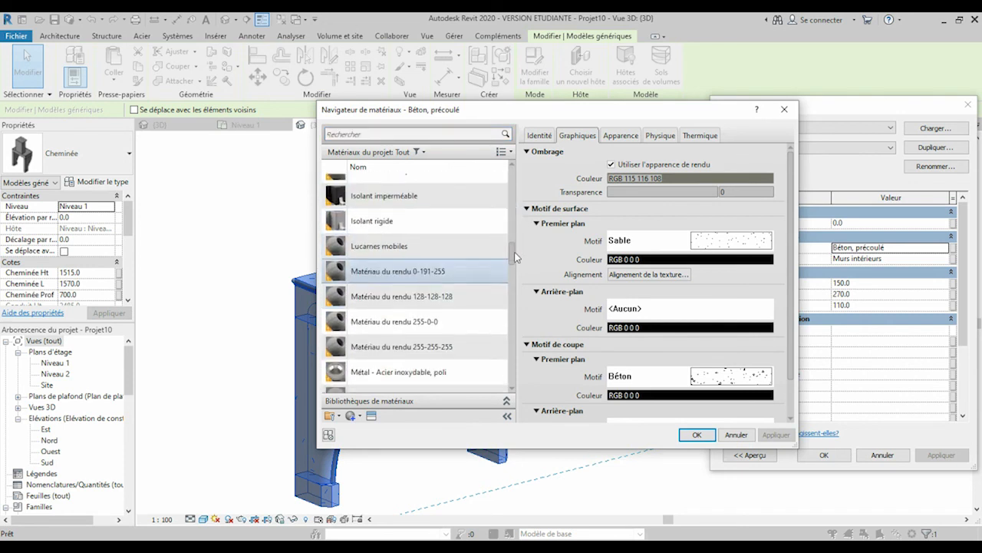
{"action": "left_click", "coordinate": [466, 325]}
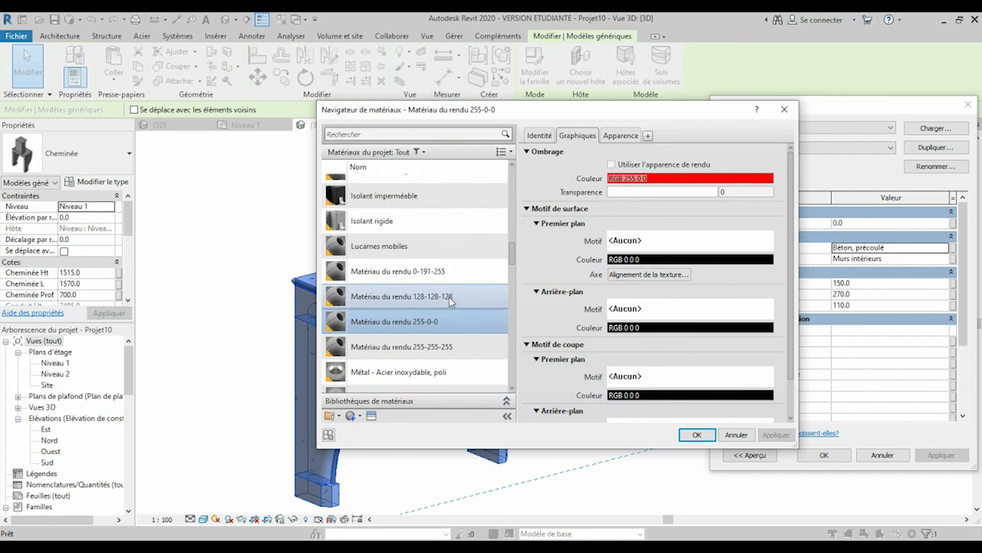
{"action": "left_click", "coordinate": [451, 300]}
{"action": "left_click", "coordinate": [435, 349]}
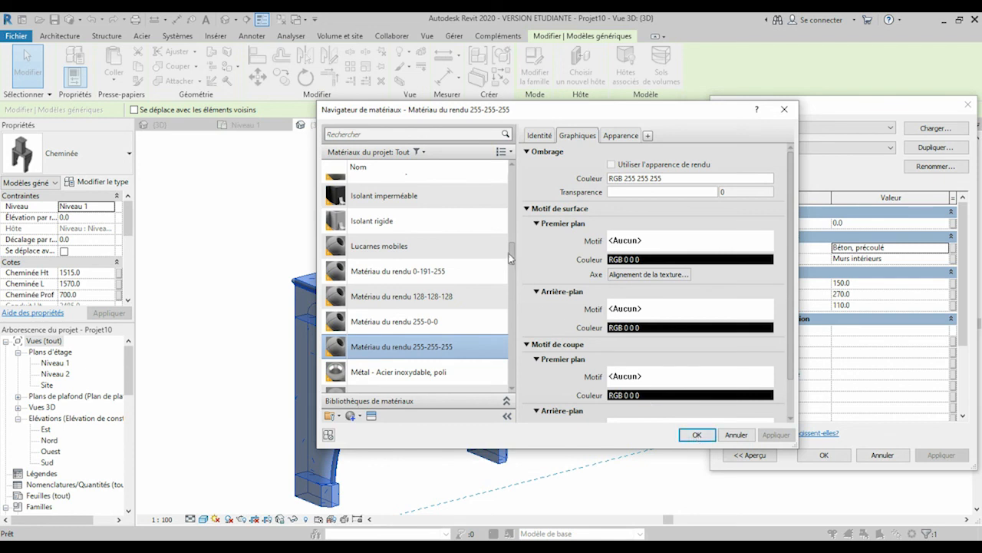
{"action": "left_click_drag", "start_coordinate": [512, 252], "coordinate": [513, 295]}
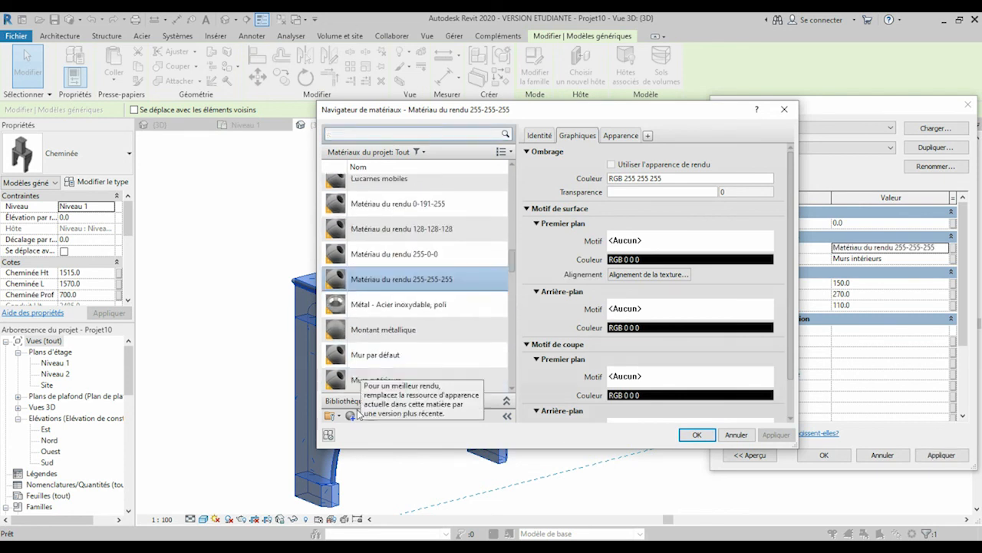
Step: Create a new default material in the project's material list
{"action": "left_click", "coordinate": [357, 416]}
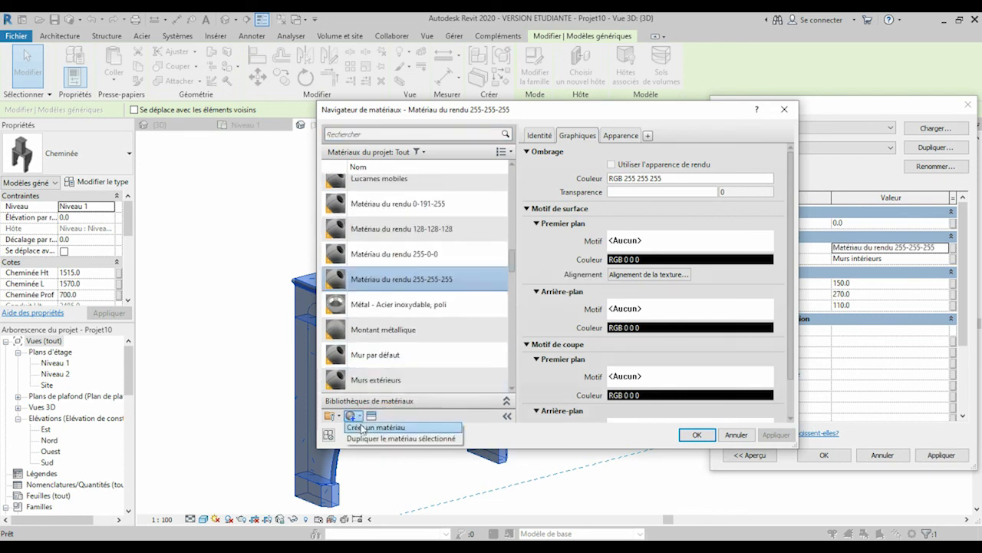
{"action": "left_click", "coordinate": [376, 428]}
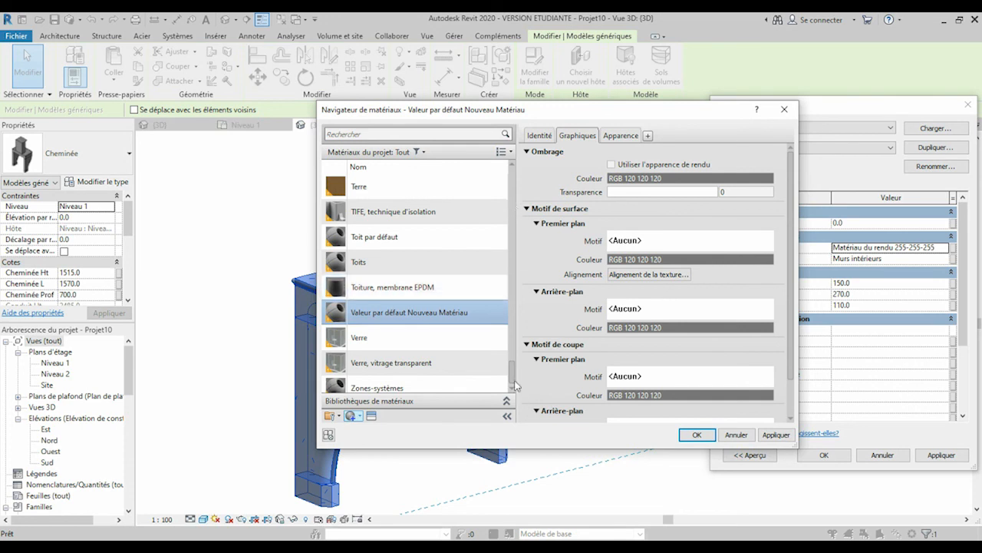
Step: Duplicate the project material Matériau du rendu 255-255-255 and name the copy Pierre
{"action": "left_click_drag", "start_coordinate": [515, 374], "coordinate": [513, 174]}
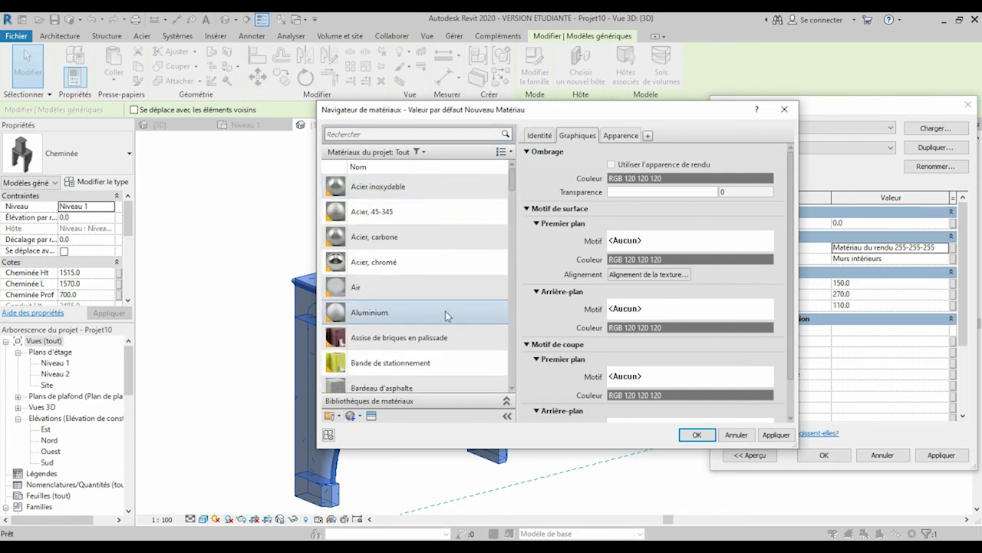
{"action": "scroll", "coordinate": [445, 310], "scroll_direction": "down", "scroll_amount": 4}
{"action": "scroll", "coordinate": [445, 311], "scroll_direction": "down", "scroll_amount": 3}
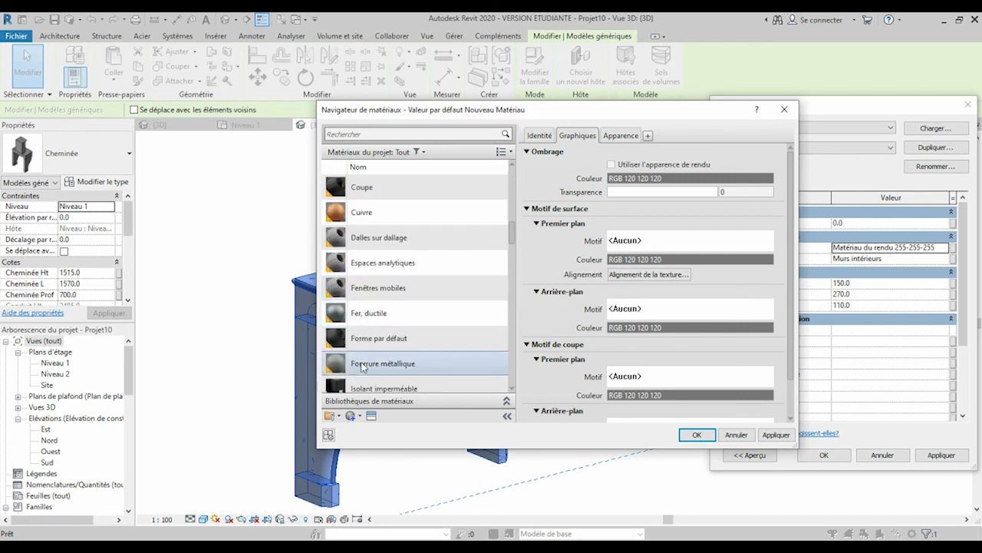
{"action": "left_click", "coordinate": [357, 417]}
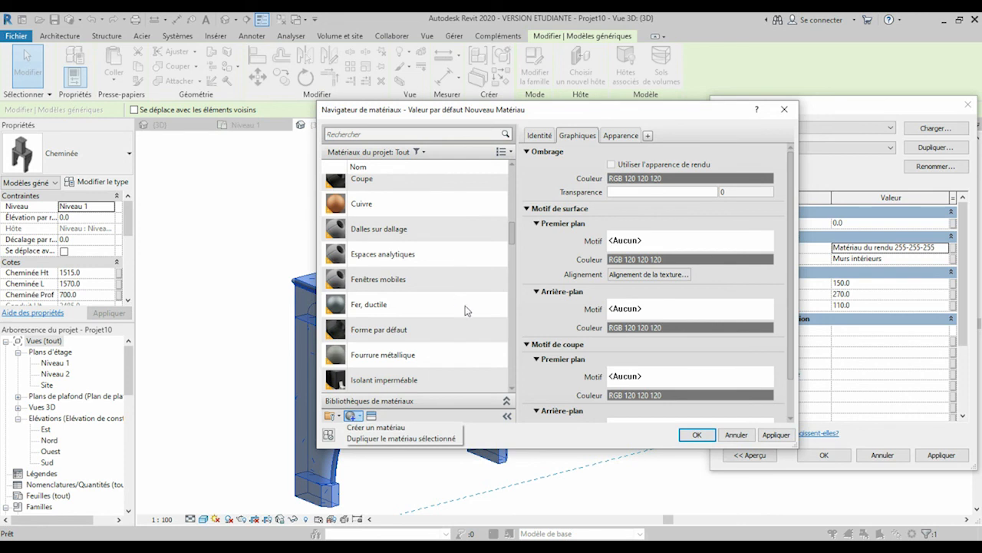
{"action": "left_click", "coordinate": [514, 234]}
{"action": "left_click_drag", "start_coordinate": [514, 238], "coordinate": [512, 256]}
{"action": "left_click", "coordinate": [449, 321]}
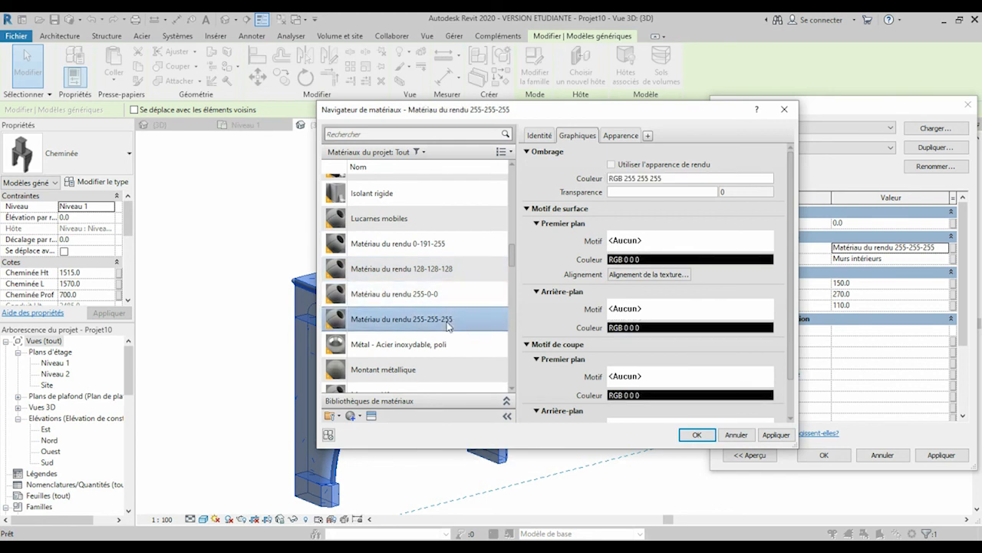
{"action": "left_click", "coordinate": [359, 417]}
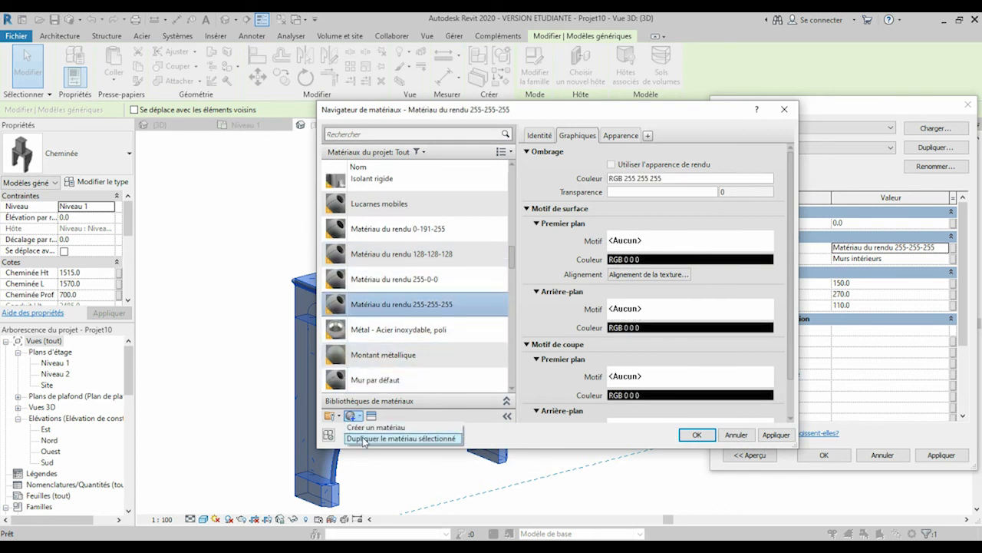
{"action": "left_click", "coordinate": [364, 438]}
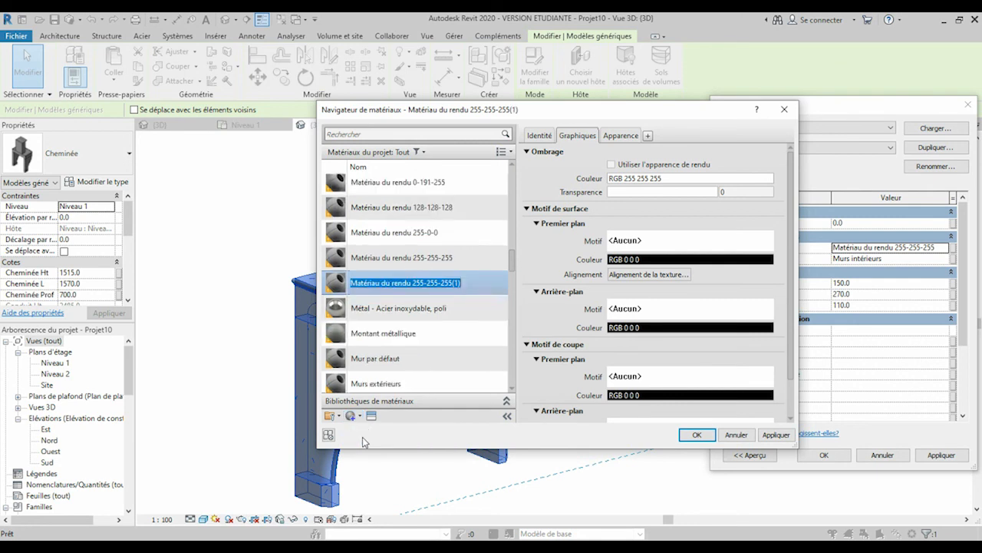
{"action": "type", "text": "P"}
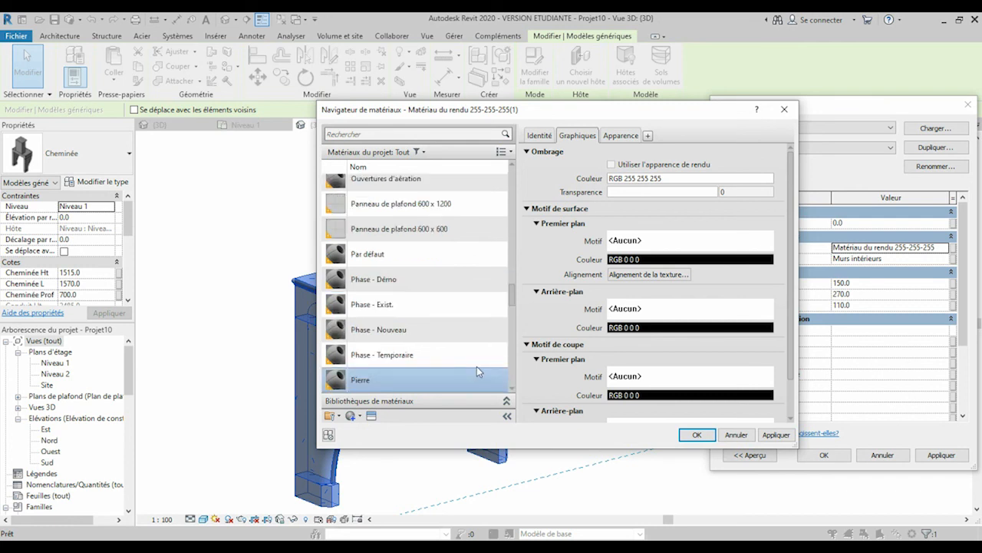
Step: Set the shading colour of the Pierre material to a beige of RGB 200-189-153
{"action": "left_click", "coordinate": [678, 178]}
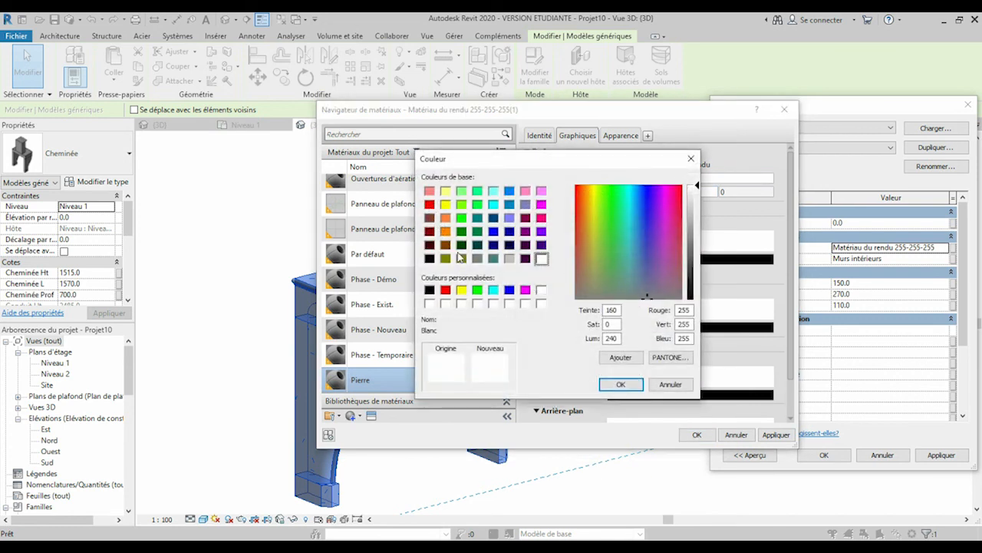
{"action": "left_click", "coordinate": [589, 283]}
{"action": "left_click", "coordinate": [583, 261]}
{"action": "left_click", "coordinate": [589, 265]}
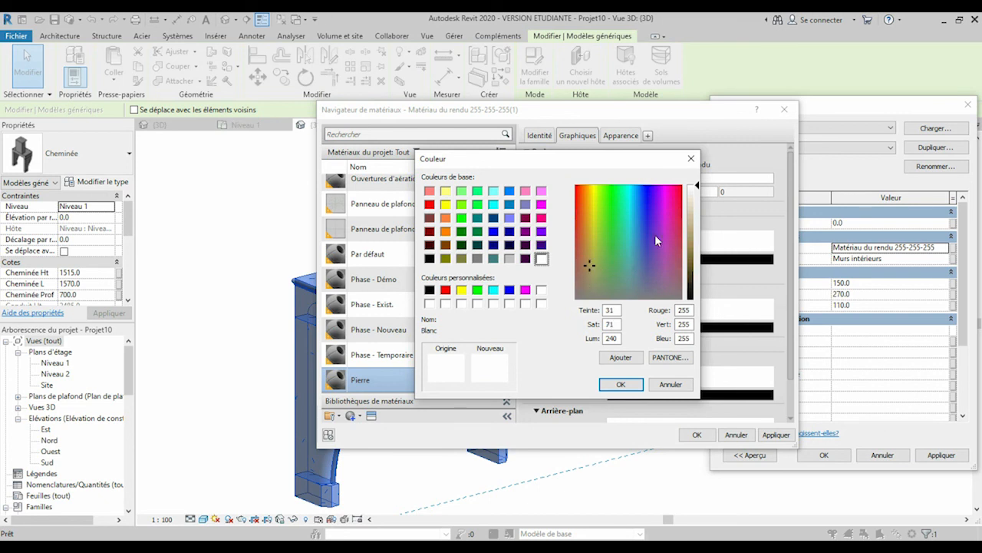
{"action": "left_click", "coordinate": [697, 223]}
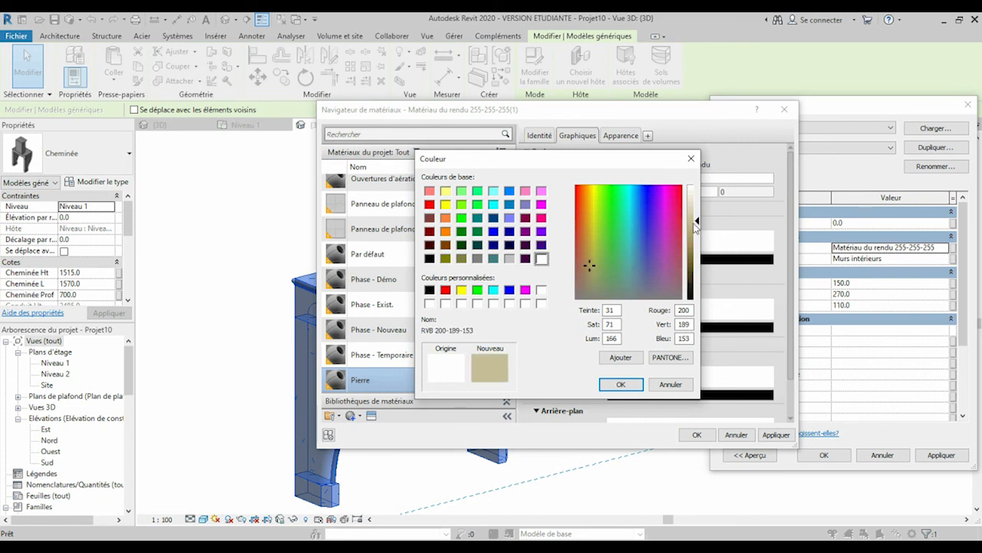
{"action": "left_click", "coordinate": [621, 384]}
Step: Assign Pierre to Cheminée Mat and Matériau du rendu 255-255-255 to Conduit Mat, confirm the type properties and deselect the fireplace
{"action": "left_click", "coordinate": [778, 439]}
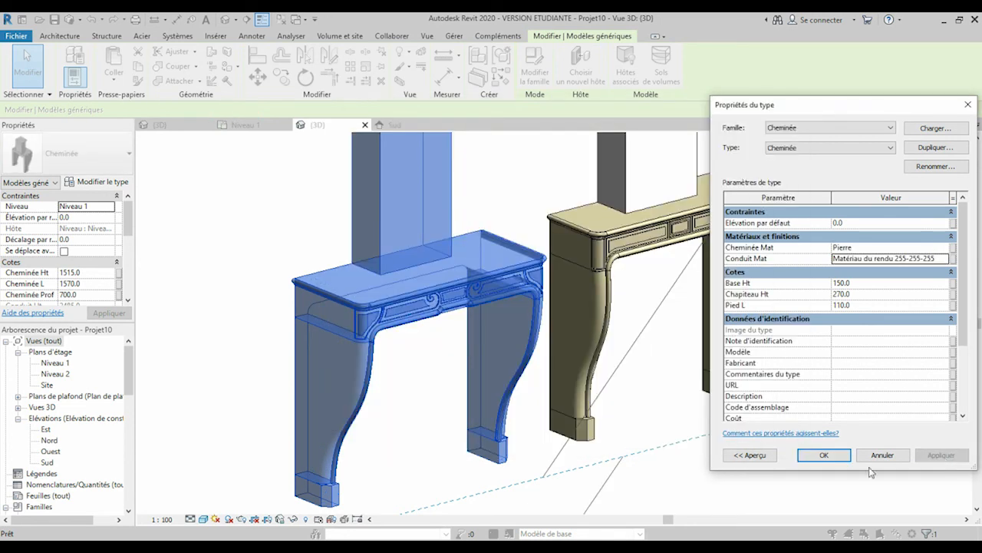
{"action": "left_click", "coordinate": [823, 454]}
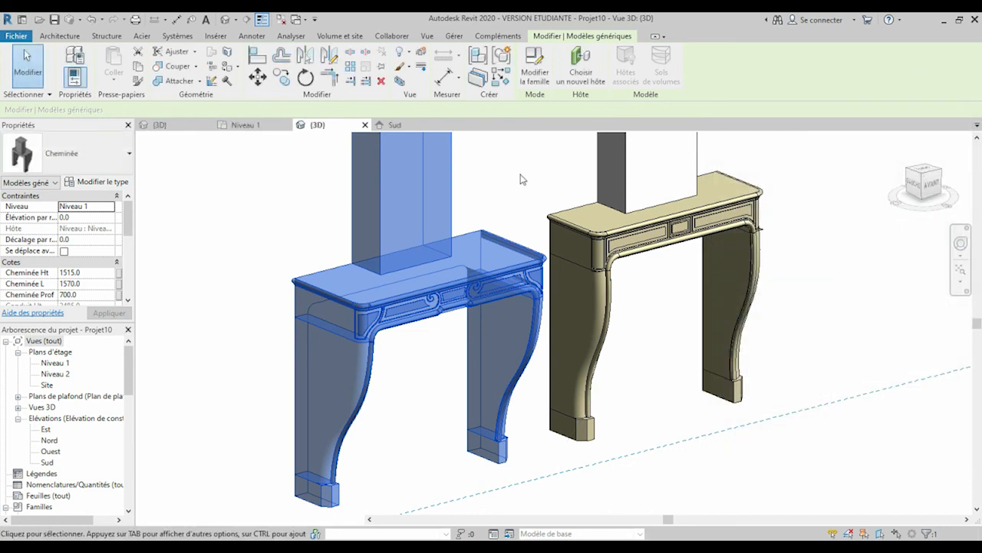
{"action": "left_click", "coordinate": [504, 195]}
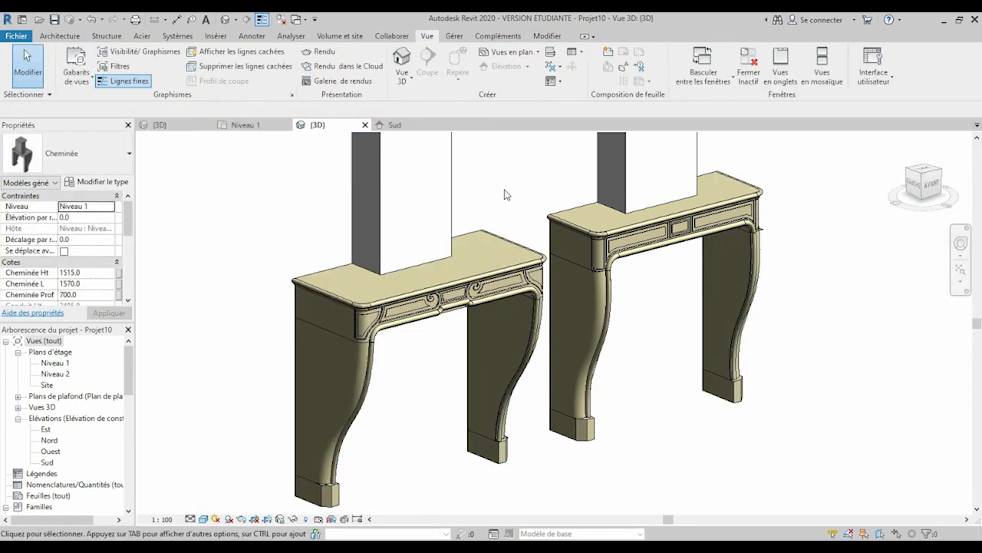